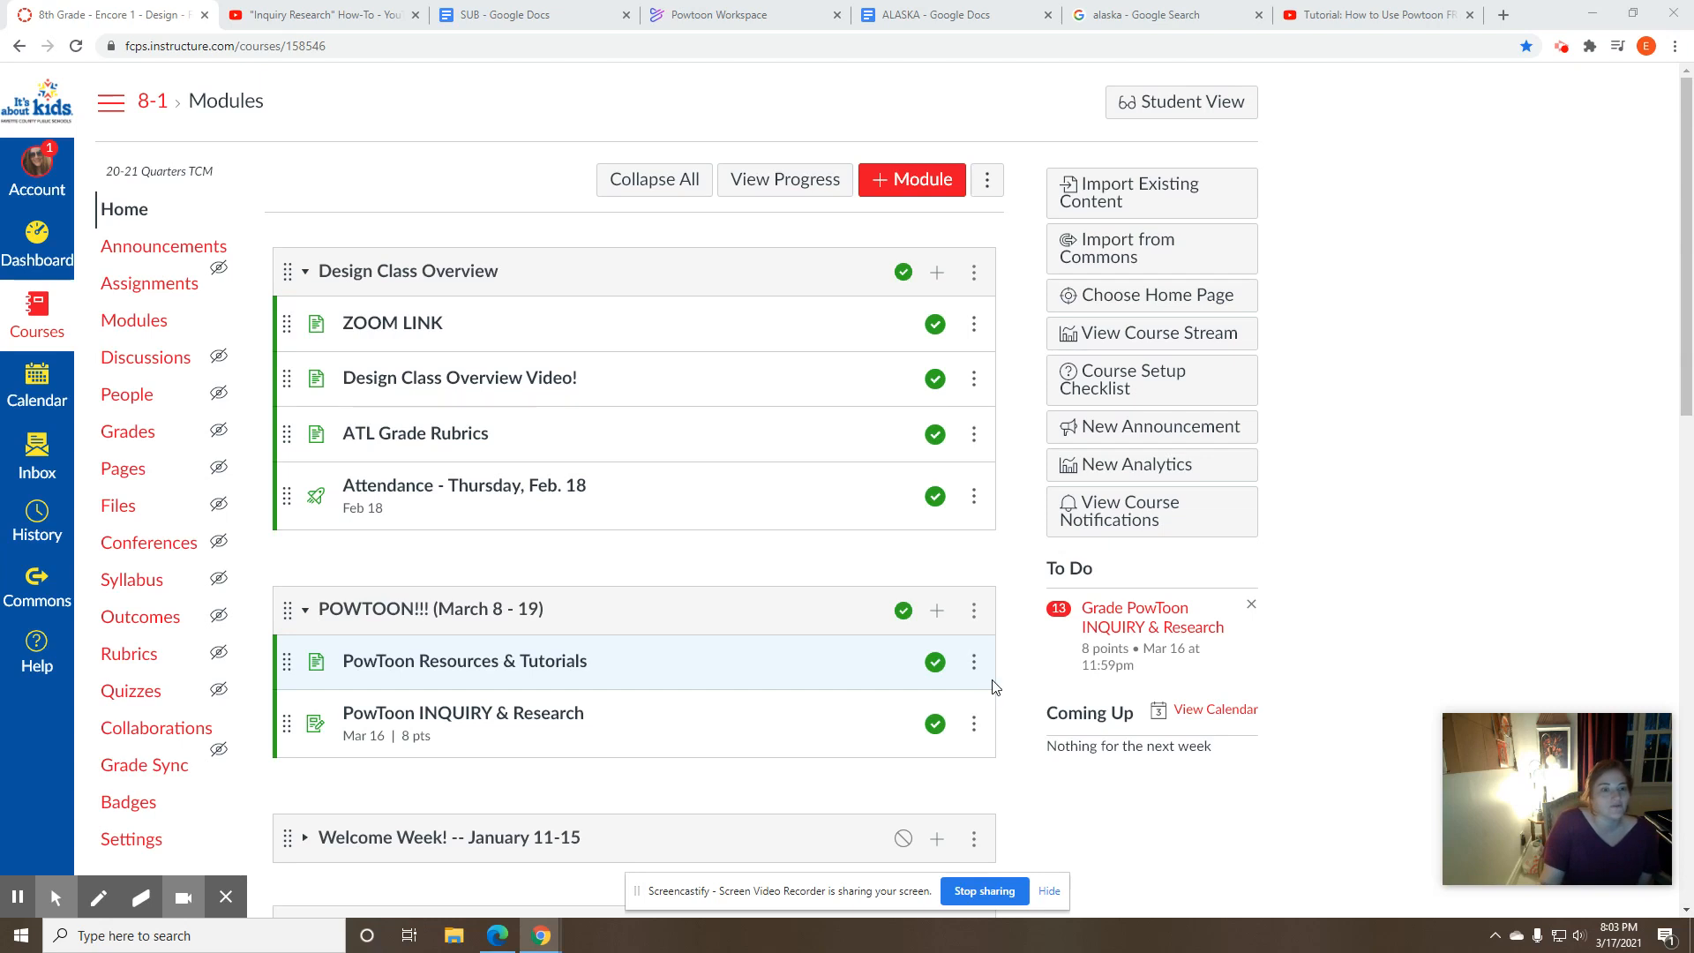
# - Open the PowToon Resources & Tutorials page from the POWTOON!!! (March 8 - 19) module
pyautogui.scroll(-2, 1265, 662)
pyautogui.scroll(-2, 1264, 662)
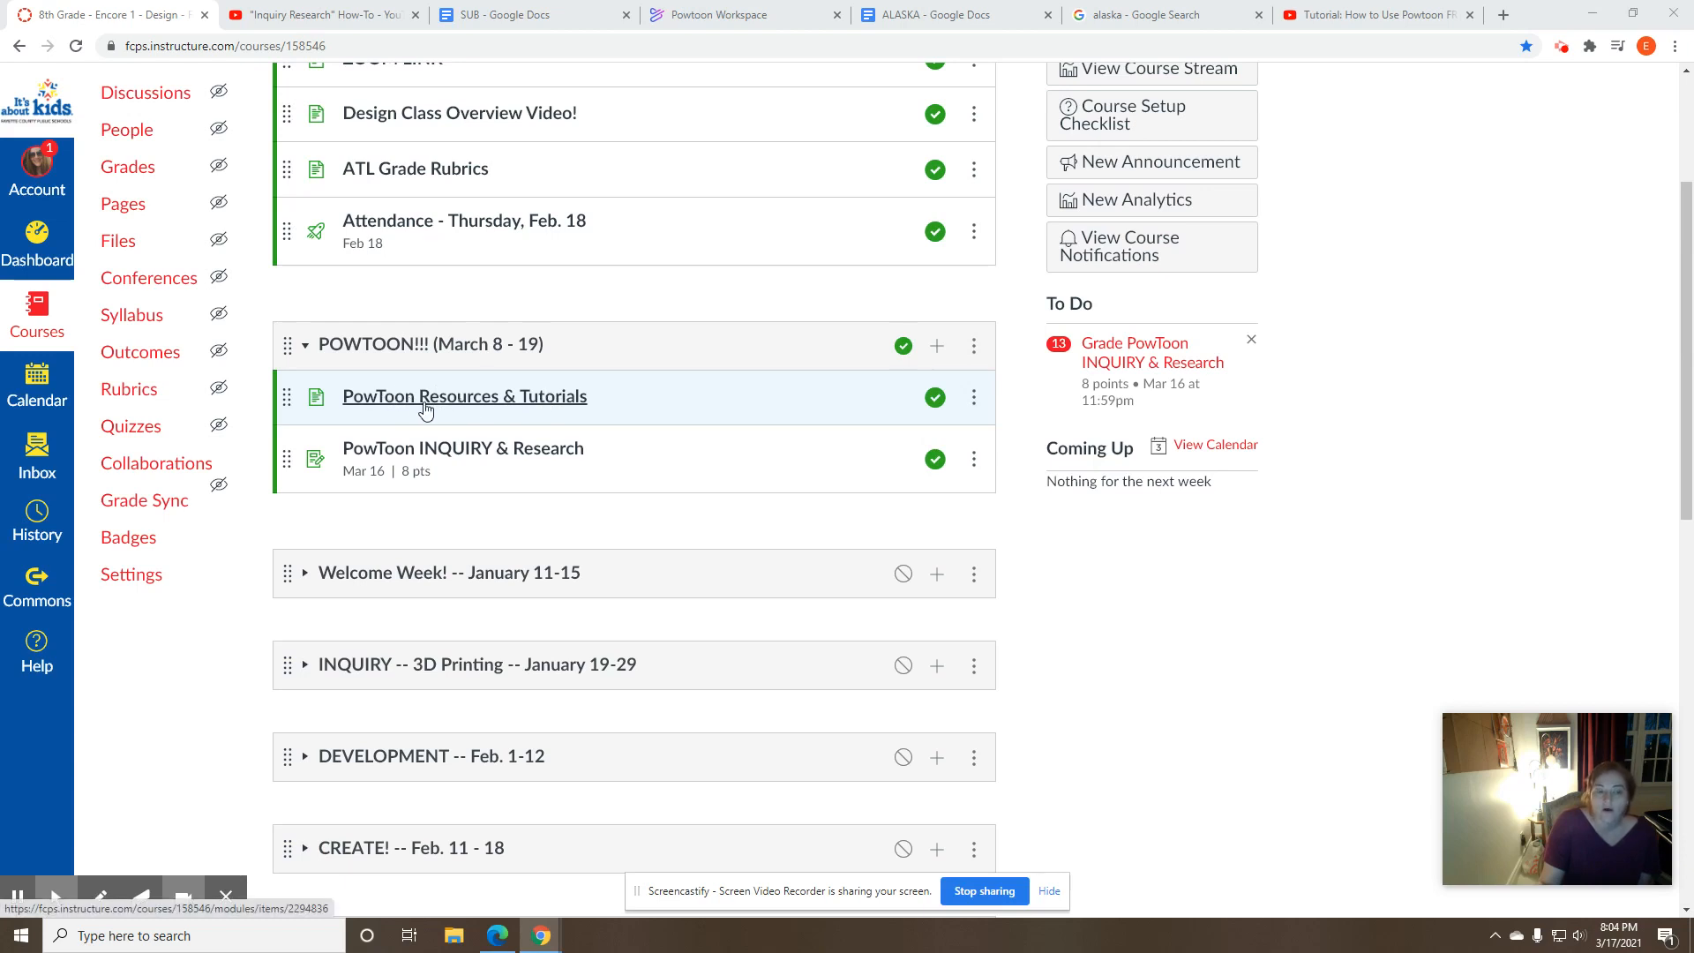
pyautogui.click(500, 404)
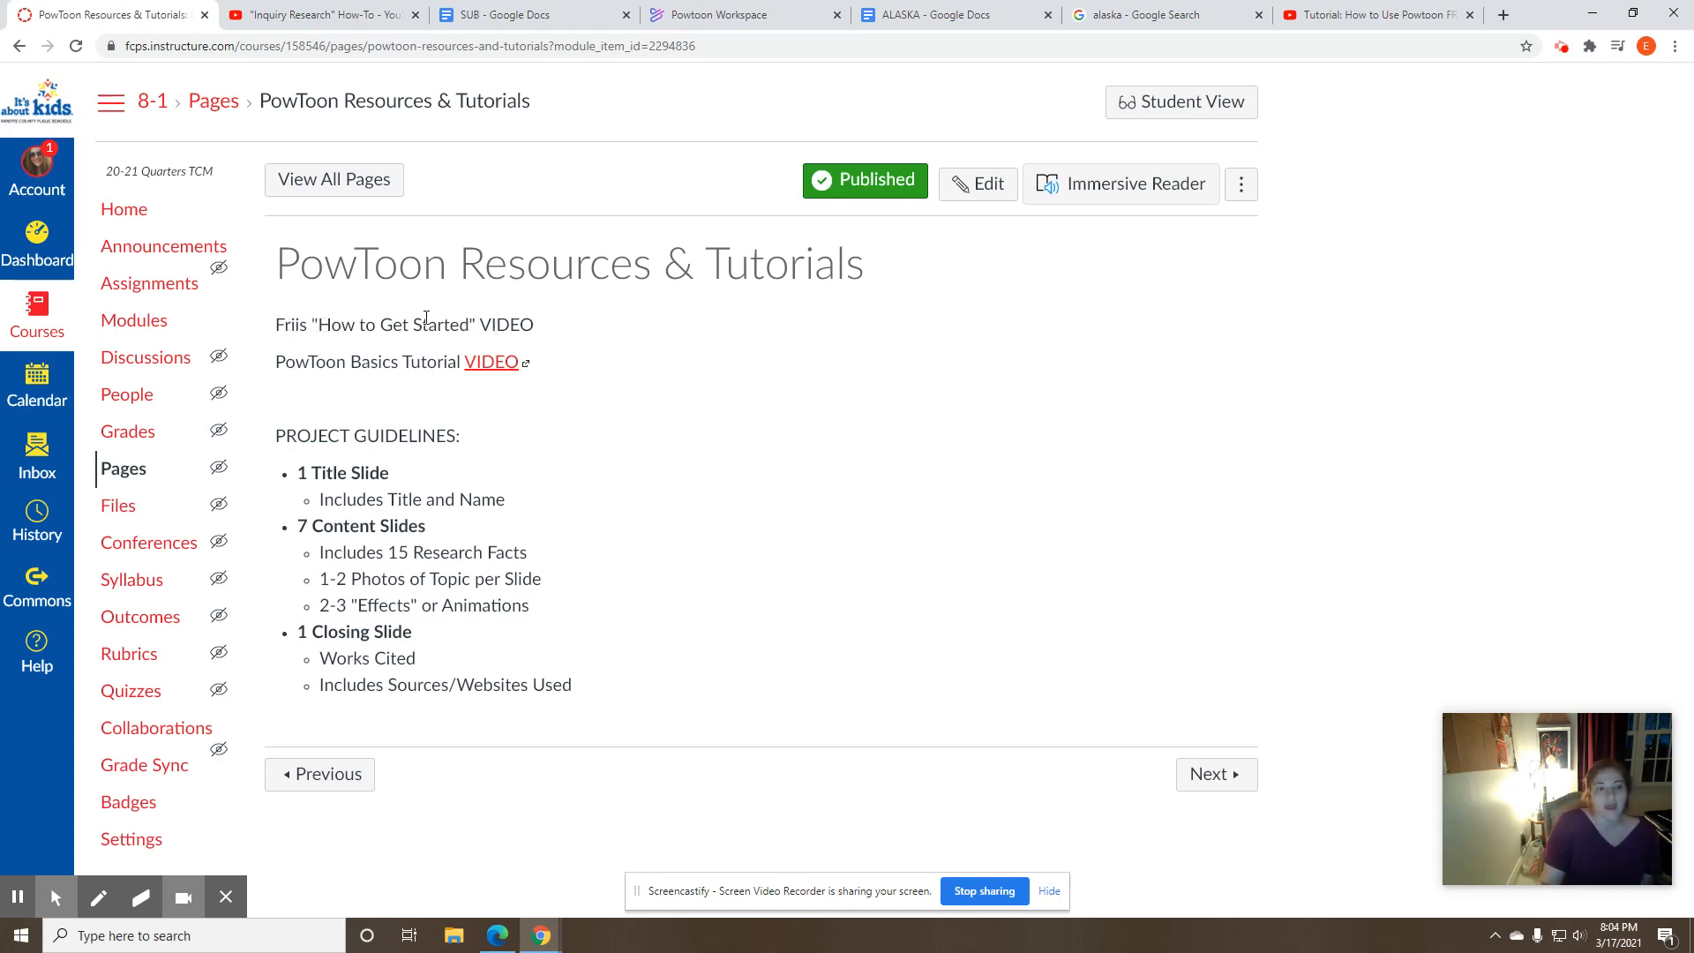
pyautogui.moveTo(278, 362)
pyautogui.mouseDown()
pyautogui.moveTo(529, 362)
pyautogui.moveTo(277, 363)
pyautogui.mouseUp()
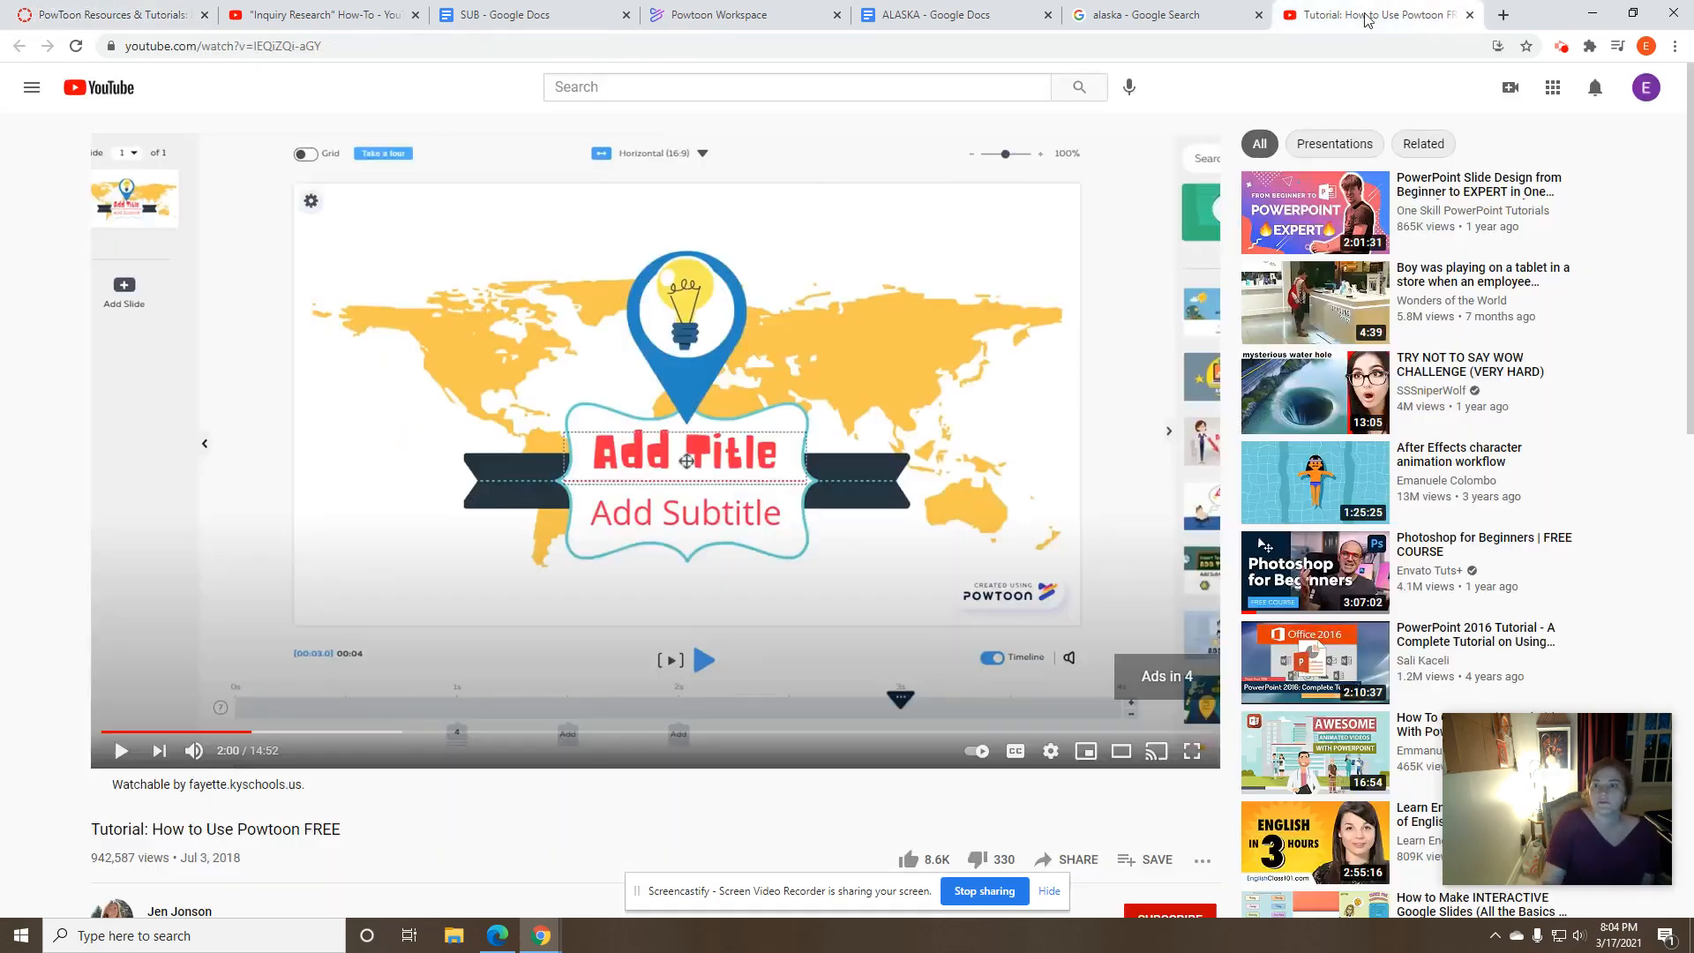
# - Look at the Powtoon tutorial video on YouTube and review the project guidelines on the resources page
pyautogui.click(1368, 16)
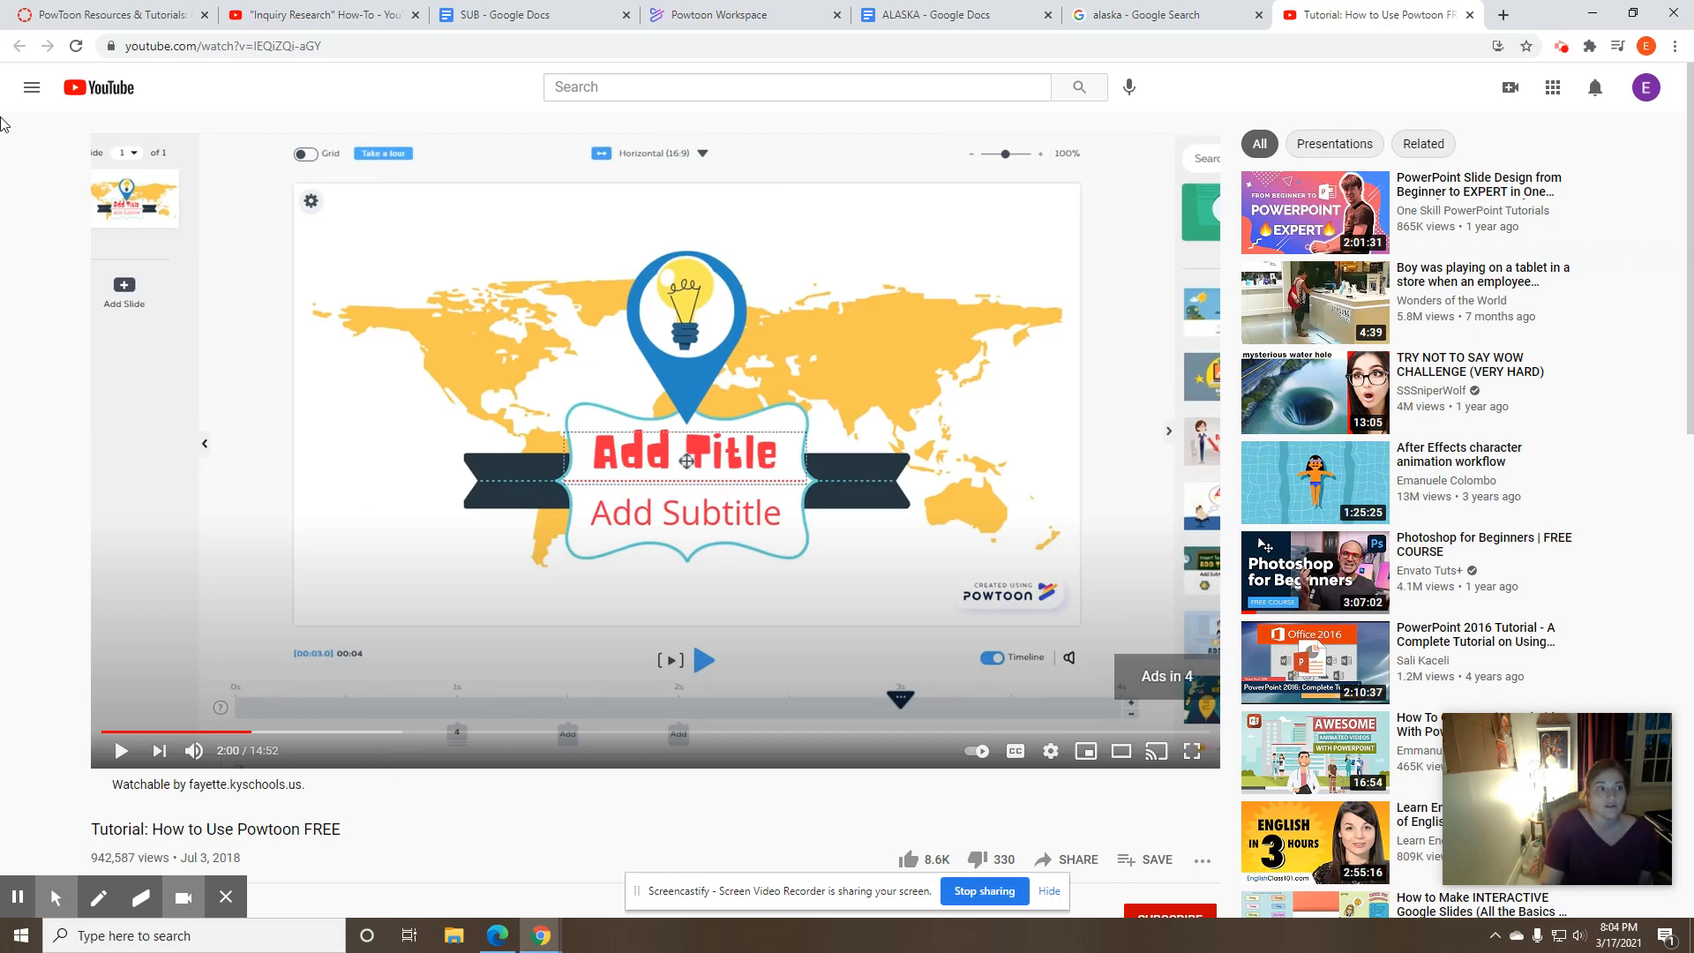
pyautogui.click(148, 14)
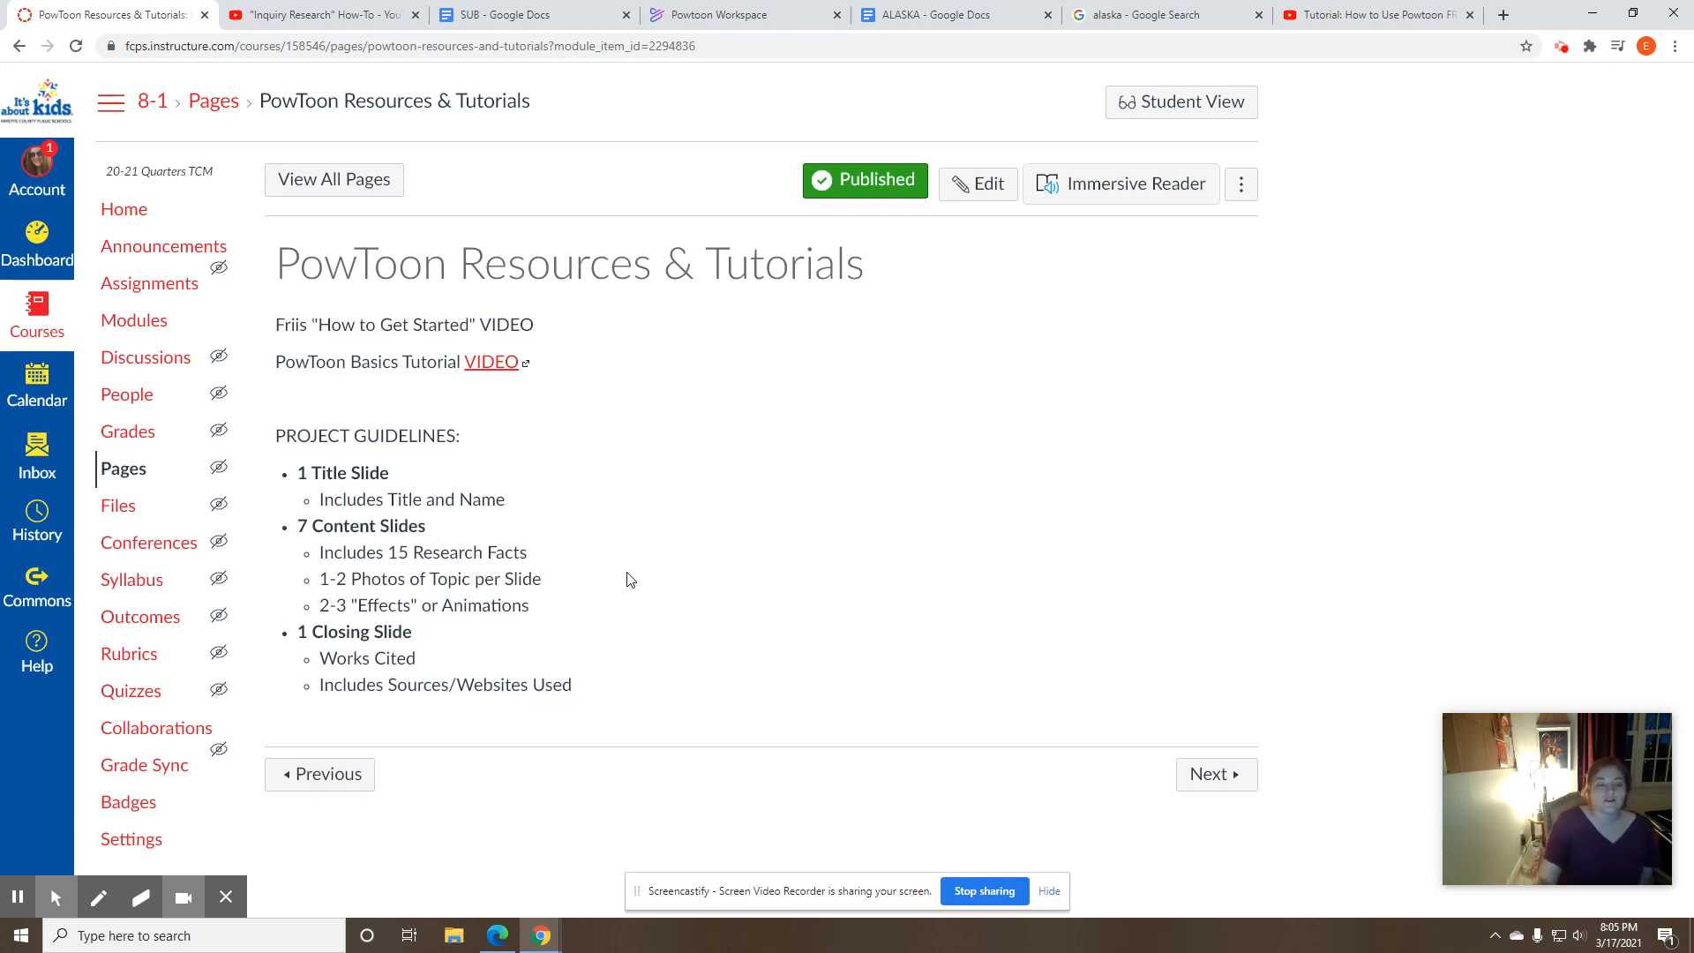
pyautogui.moveTo(275, 436); pyautogui.dragTo(457, 436)
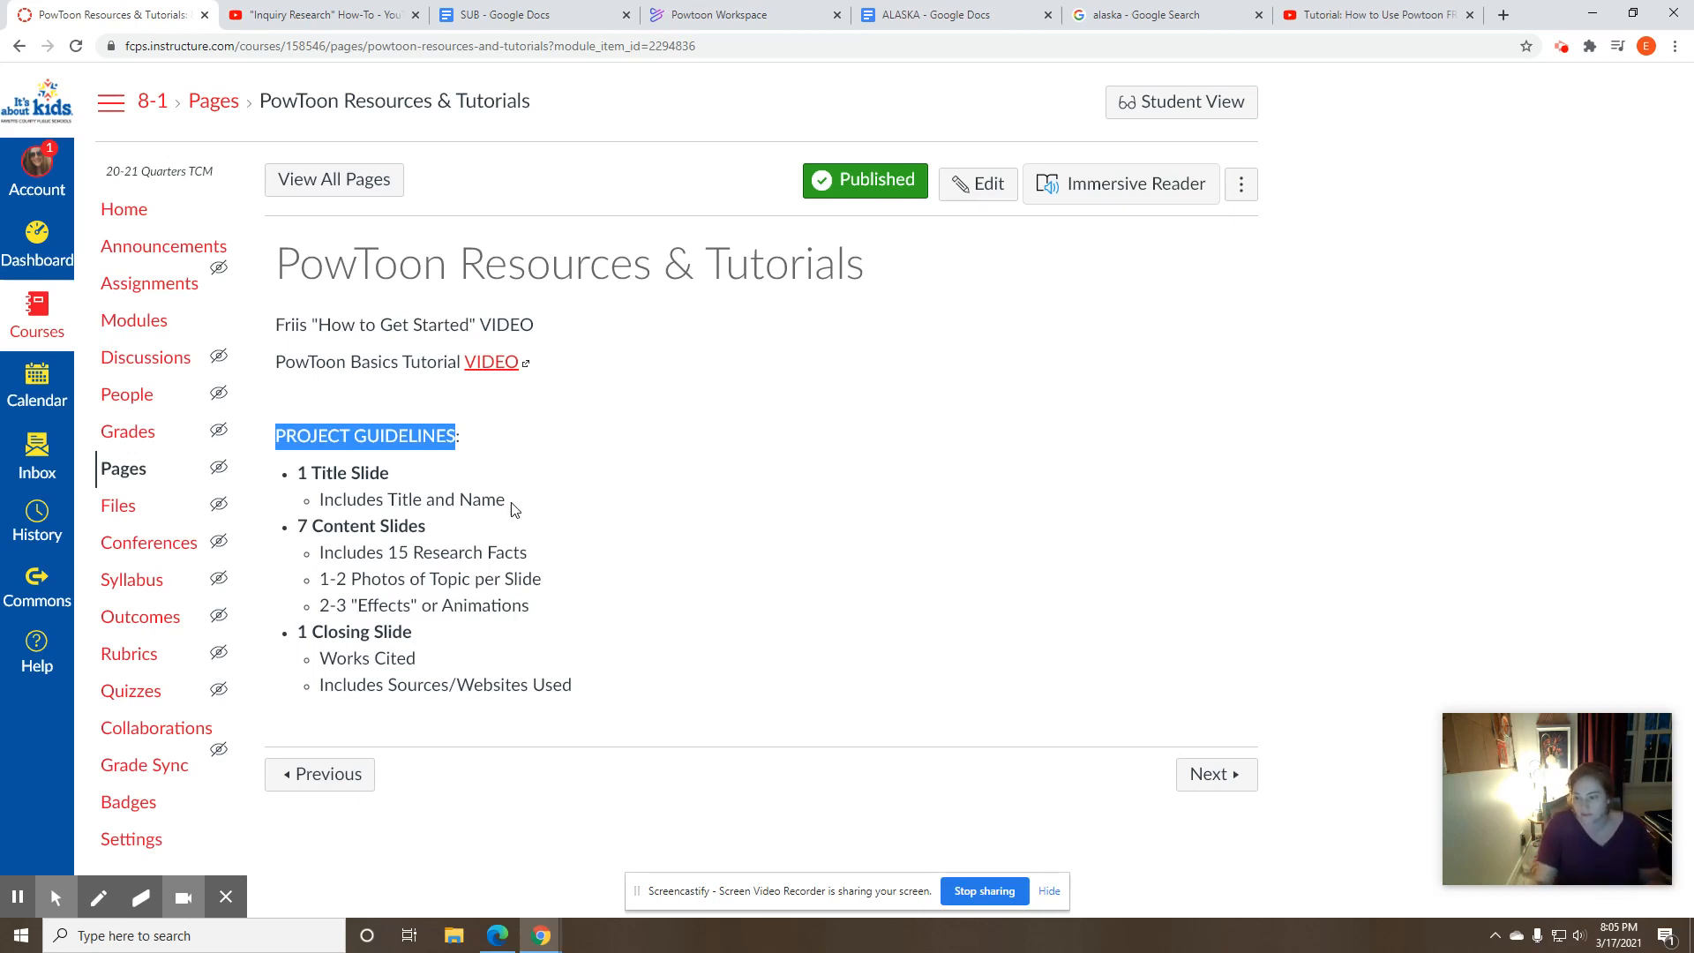
pyautogui.click(328, 528)
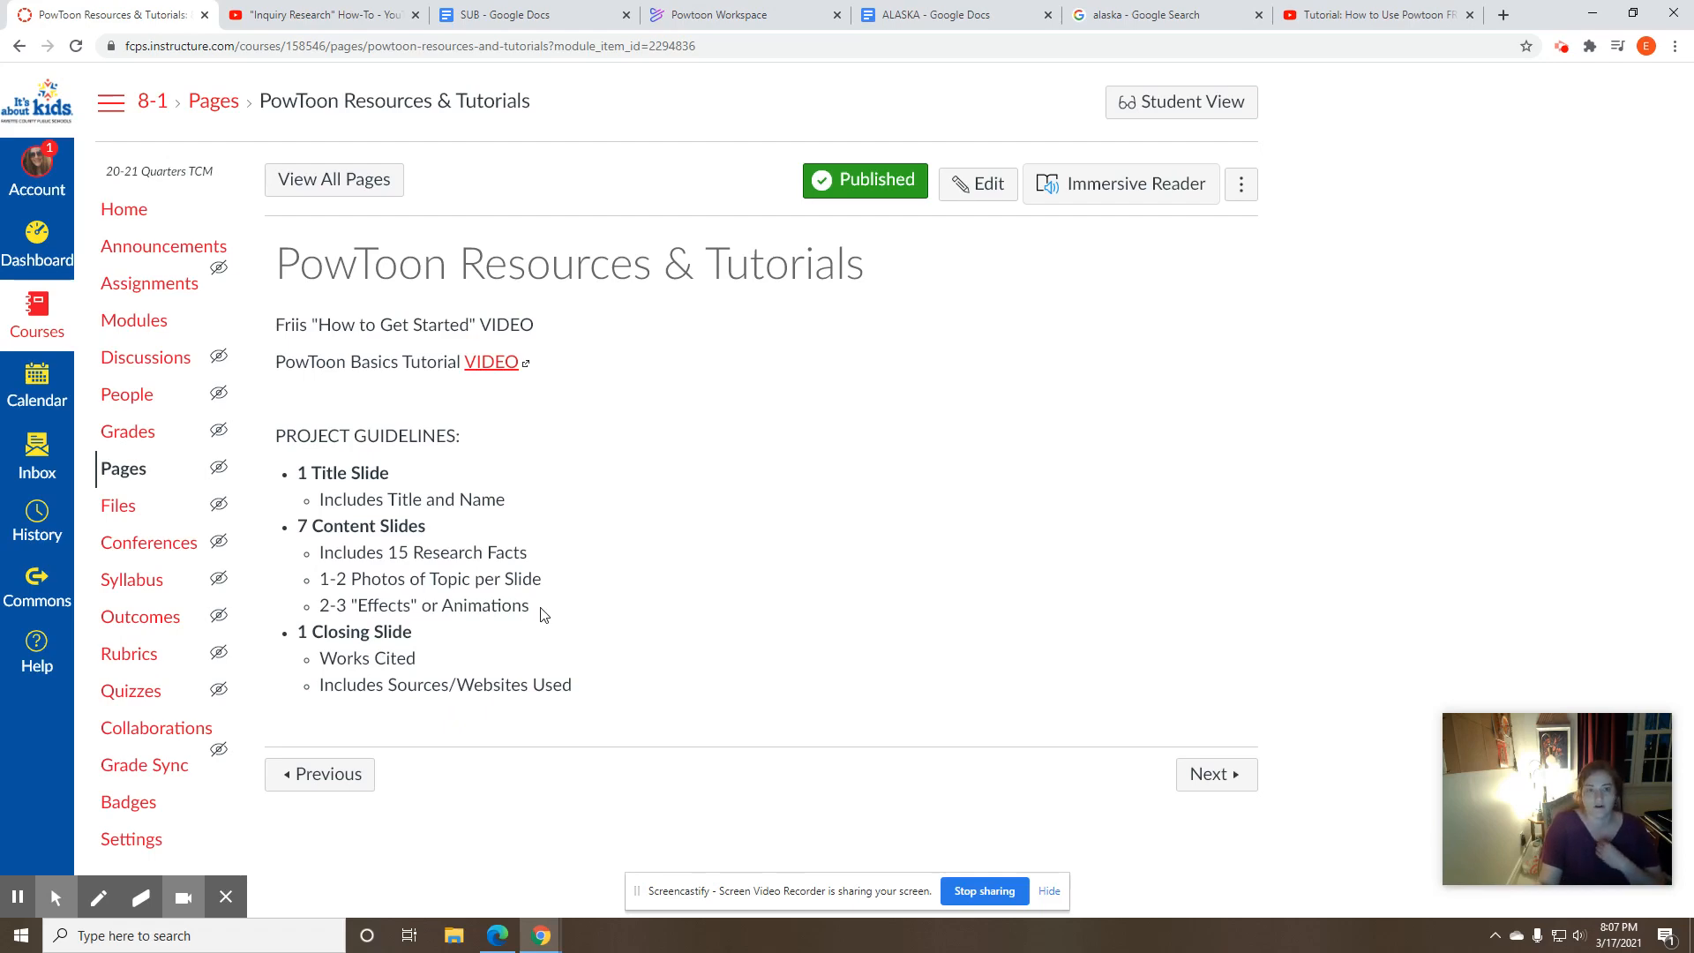
# - Switch to Powtoon and create a horizontal video from scratch with the Real look
pyautogui.click(706, 15)
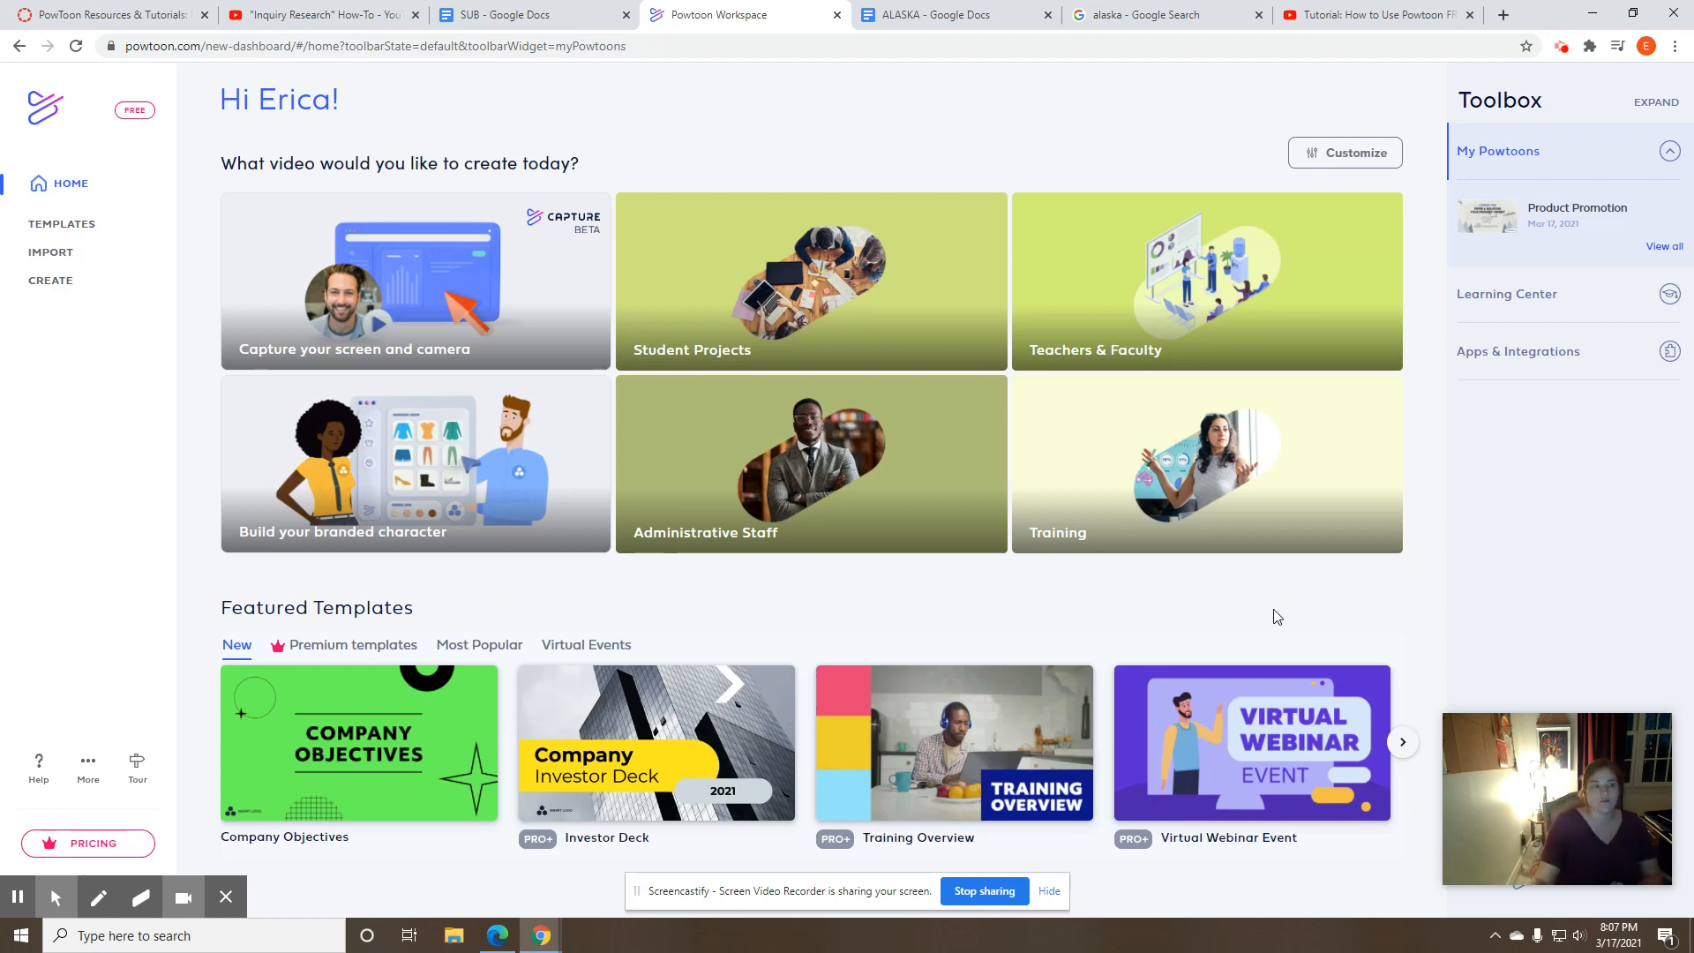
pyautogui.click(88, 285)
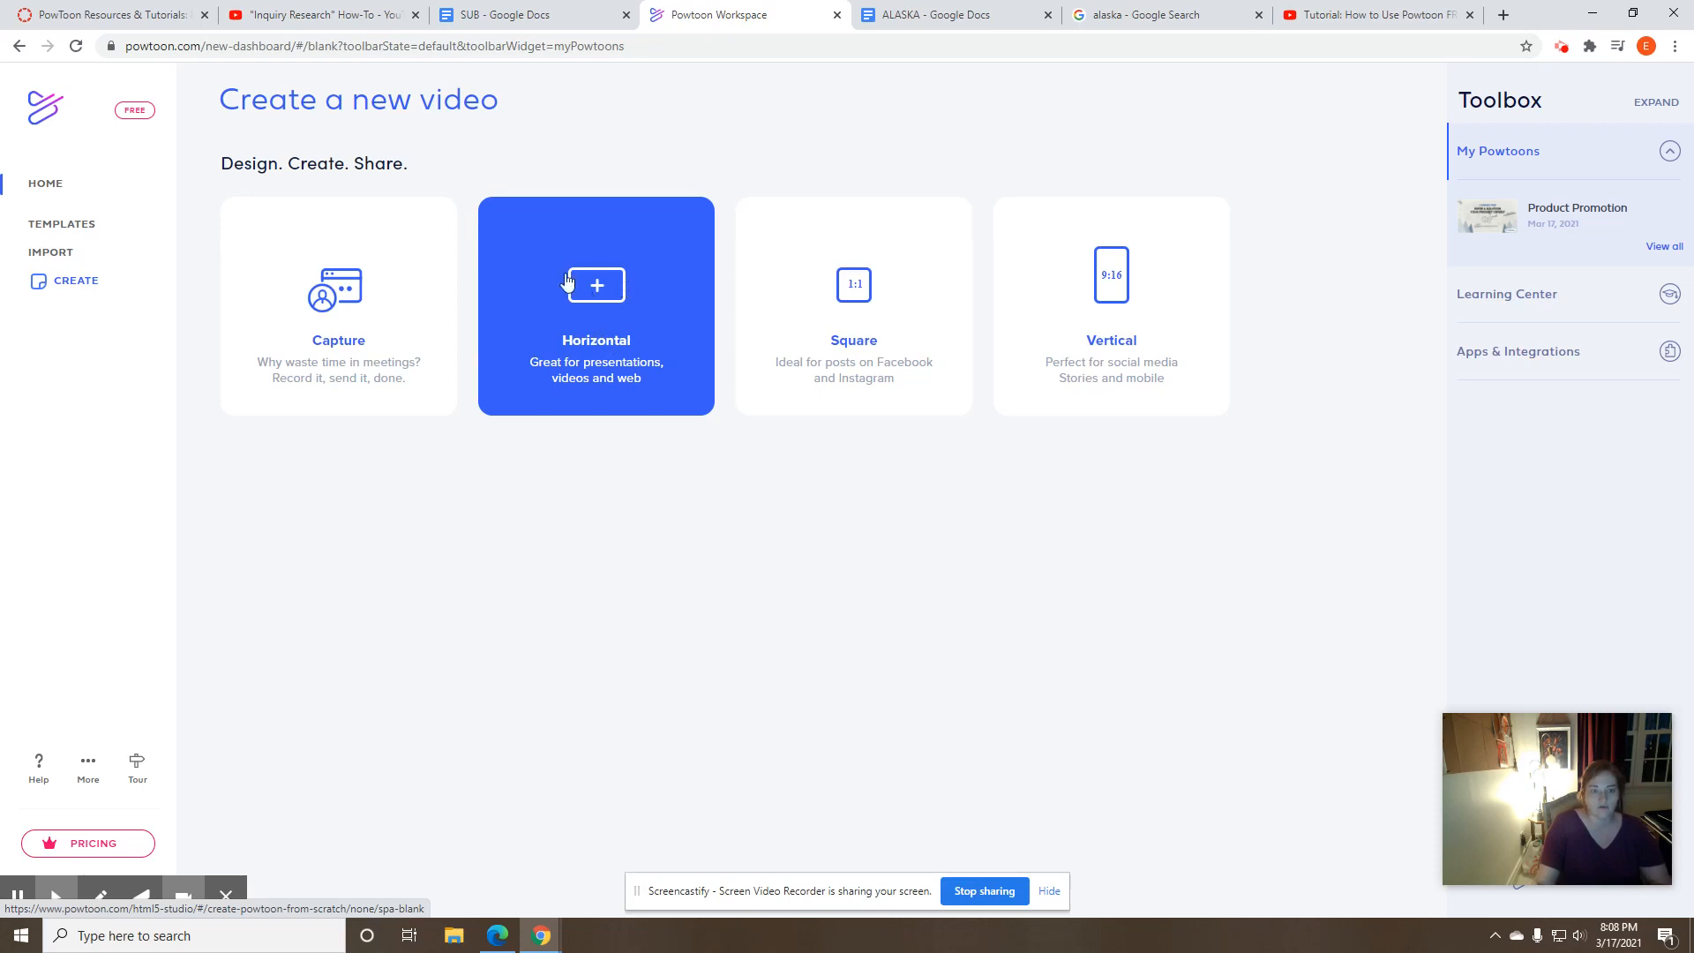
pyautogui.click(571, 327)
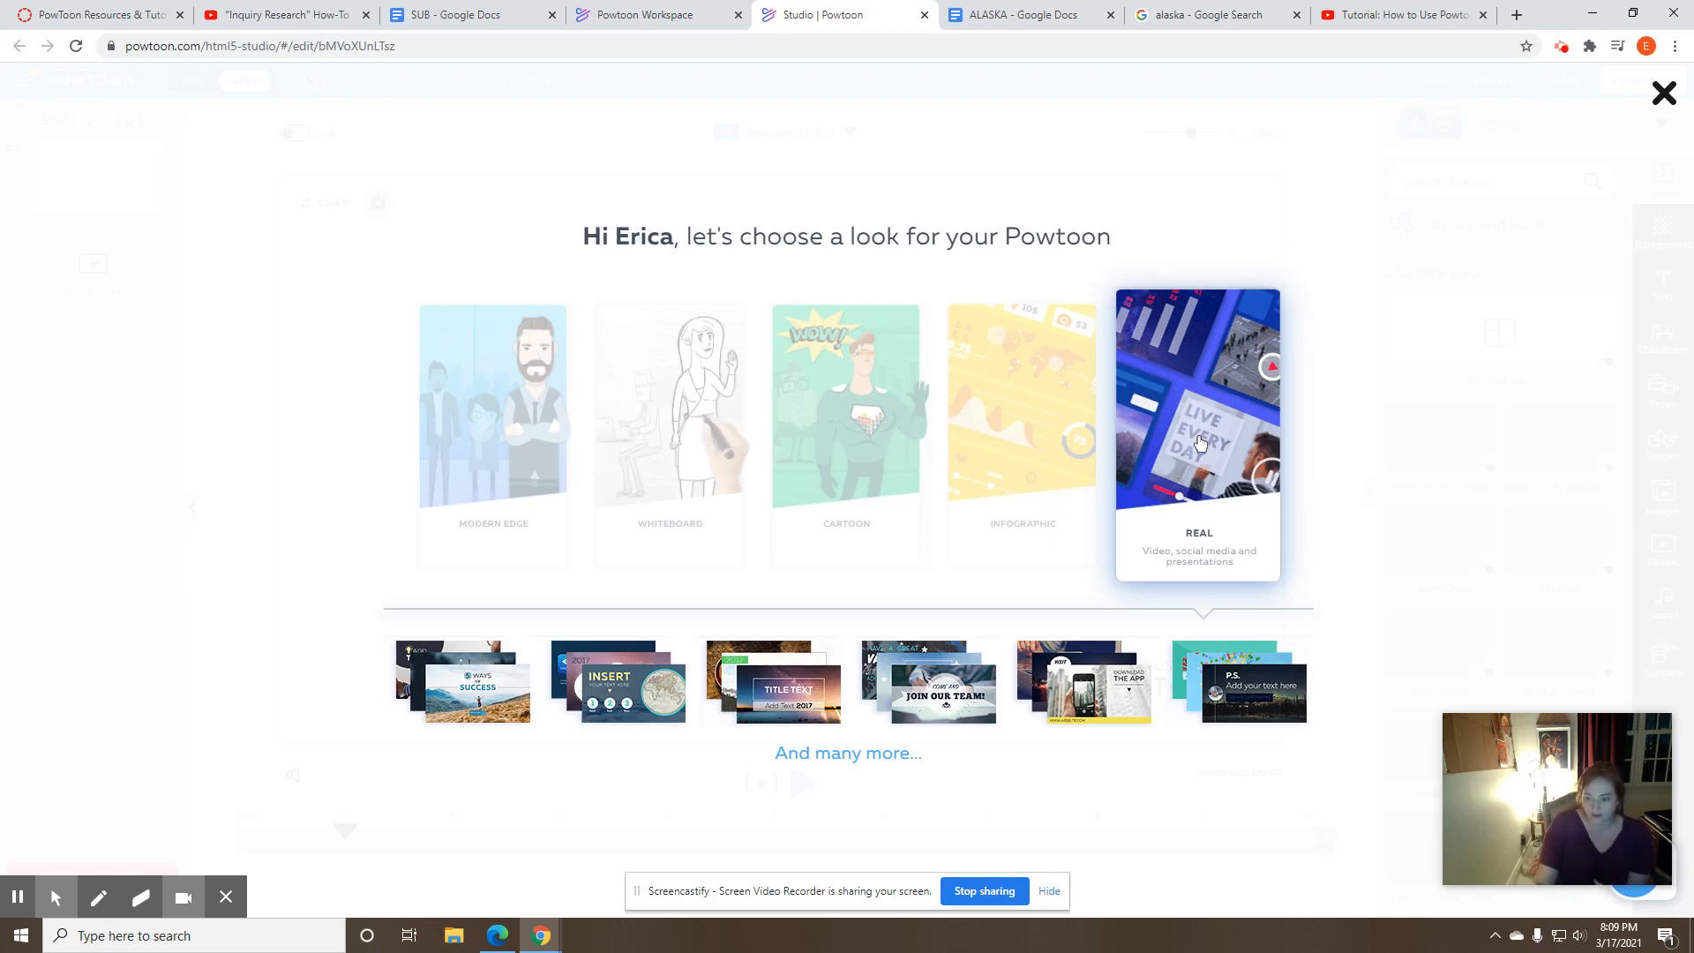
pyautogui.click(1200, 379)
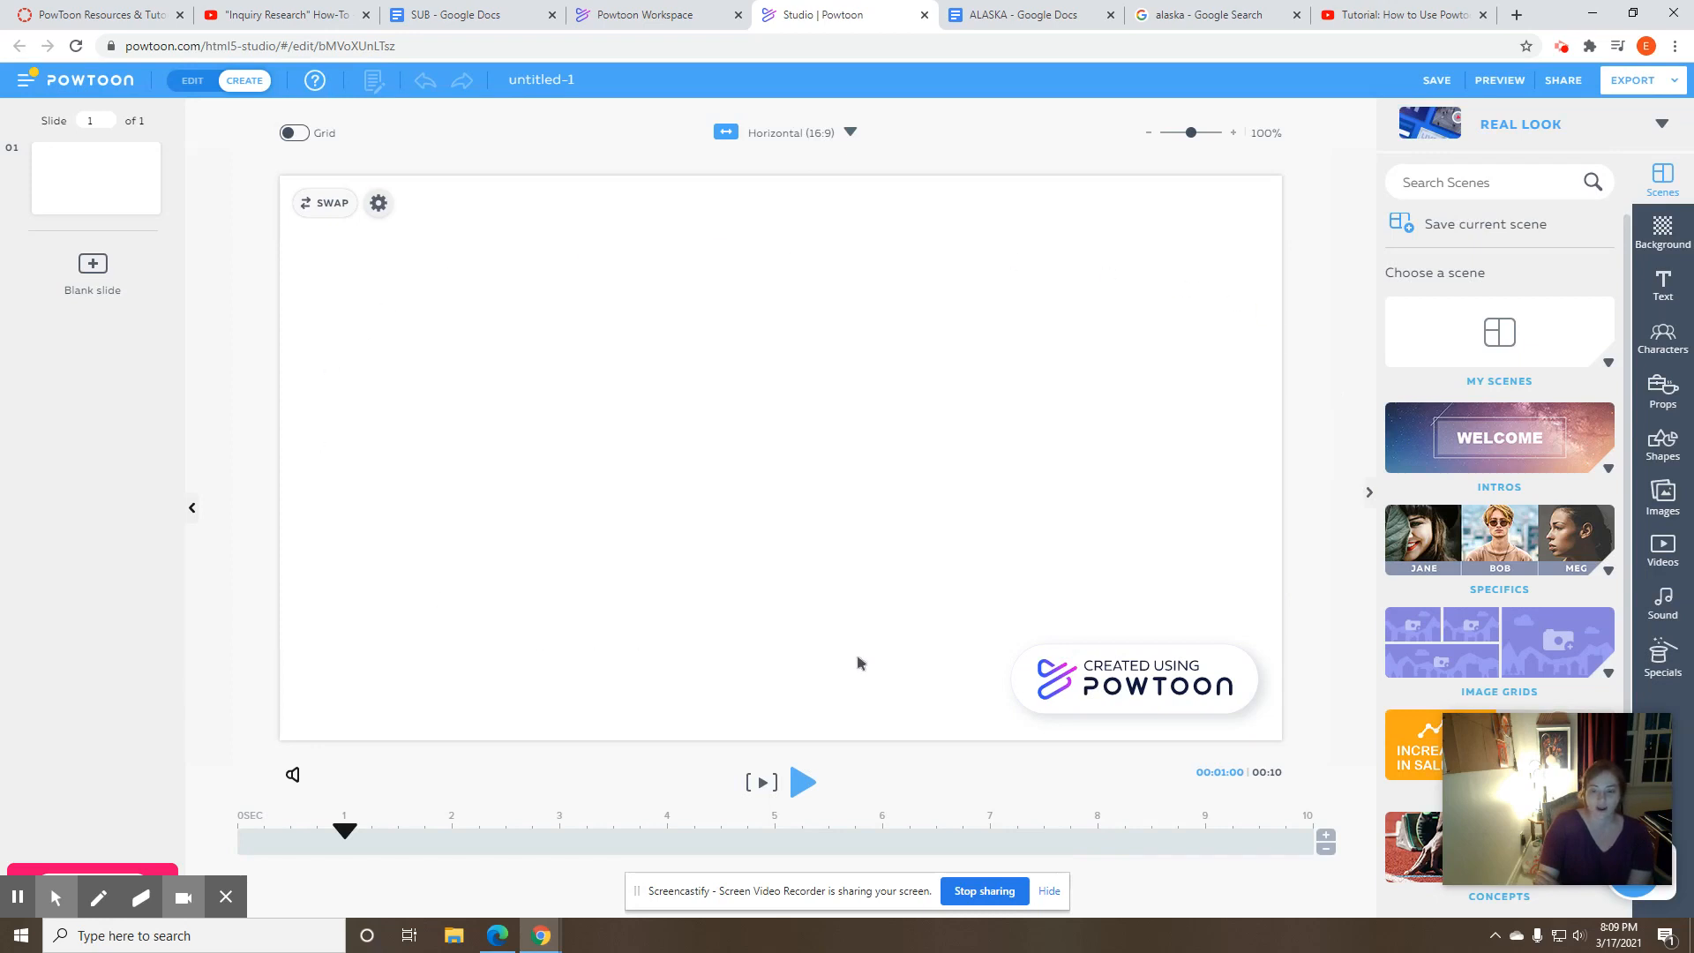
# - Recheck the title slide requirements in the Canvas project guidelines and return to the Powtoon studio
pyautogui.moveTo(1503, 751)
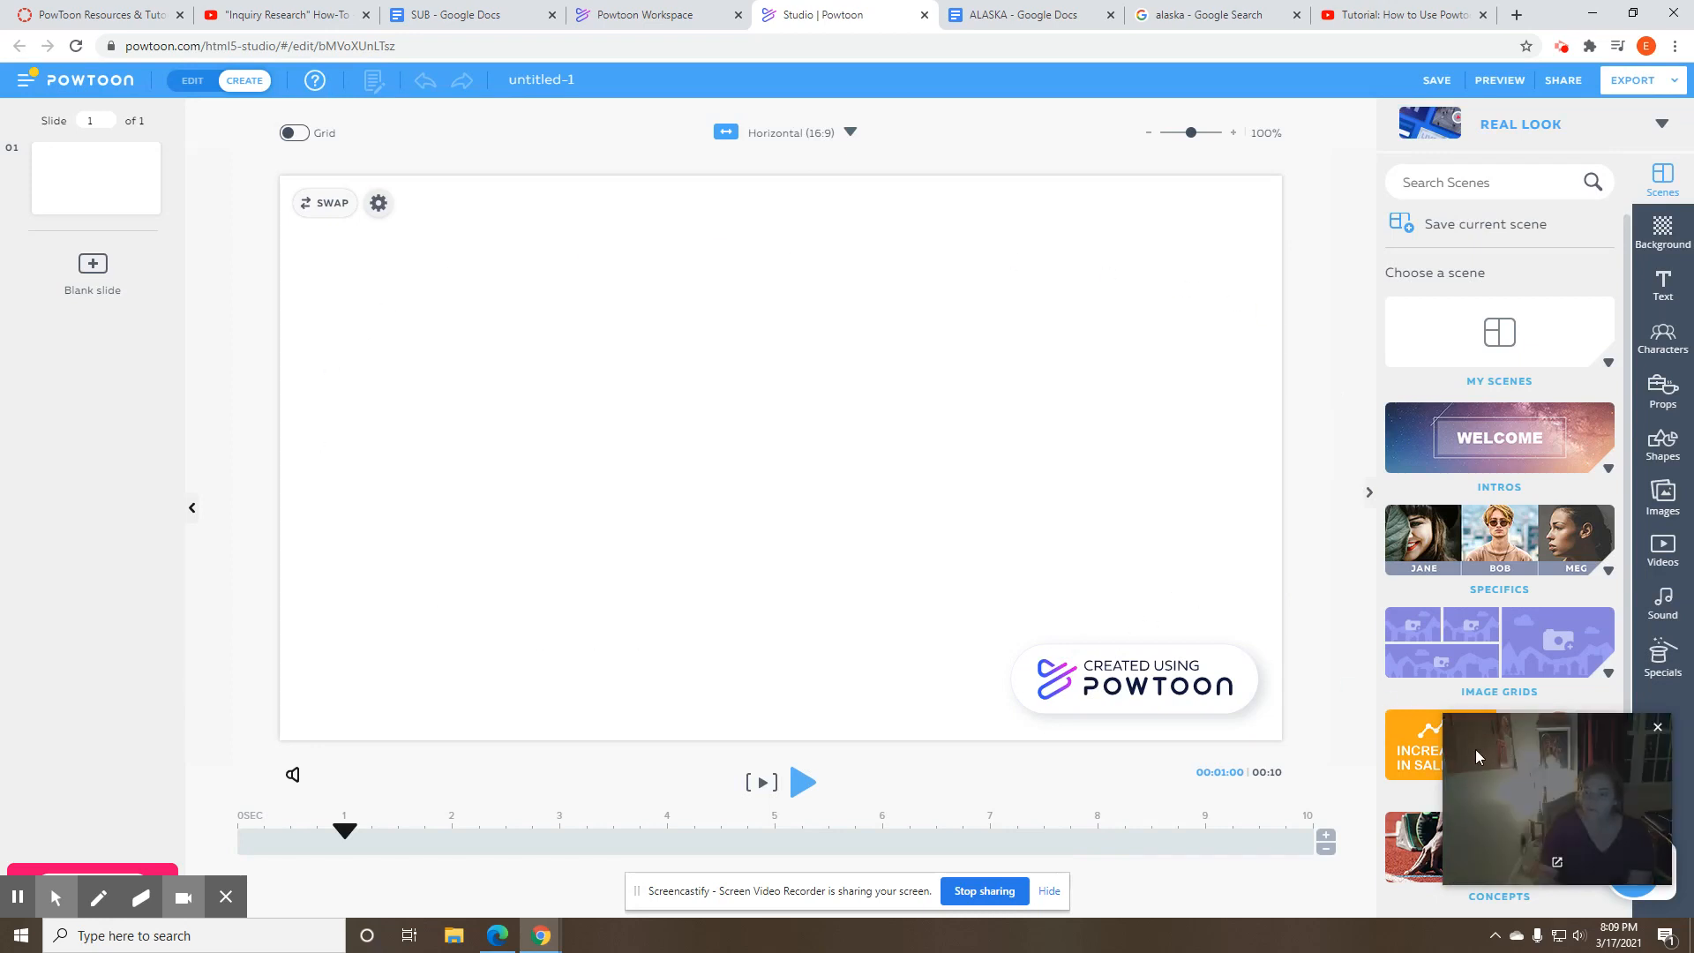
pyautogui.moveTo(1475, 749); pyautogui.dragTo(1231, 91)
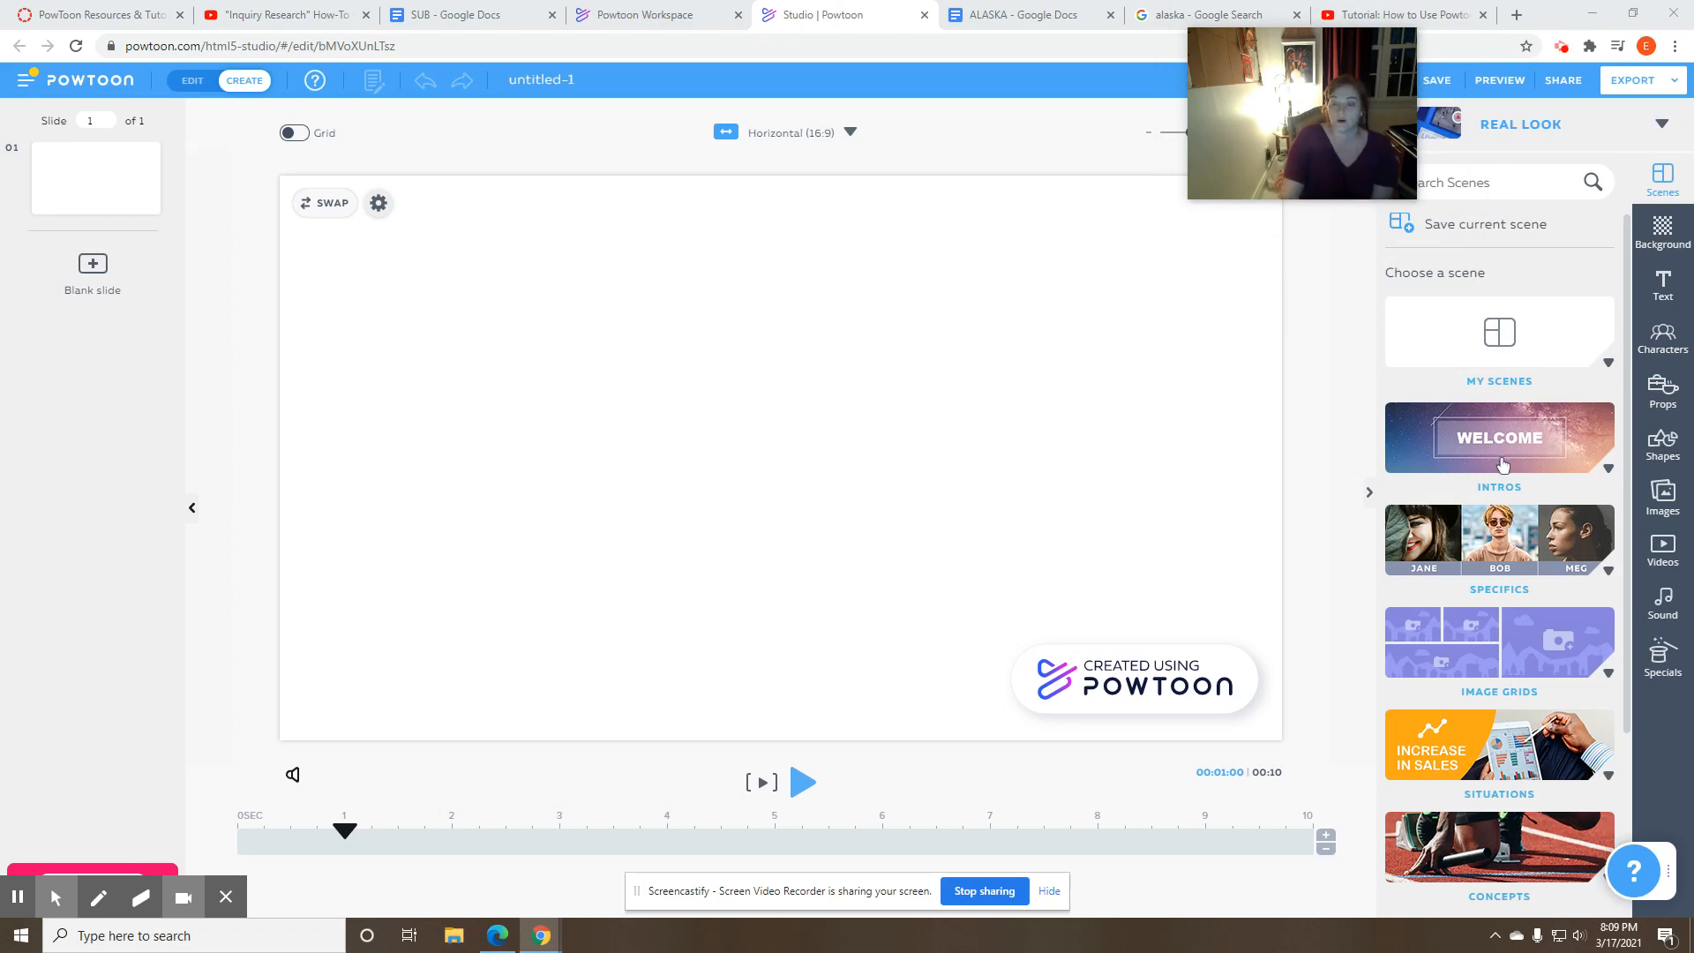
pyautogui.click(112, 21)
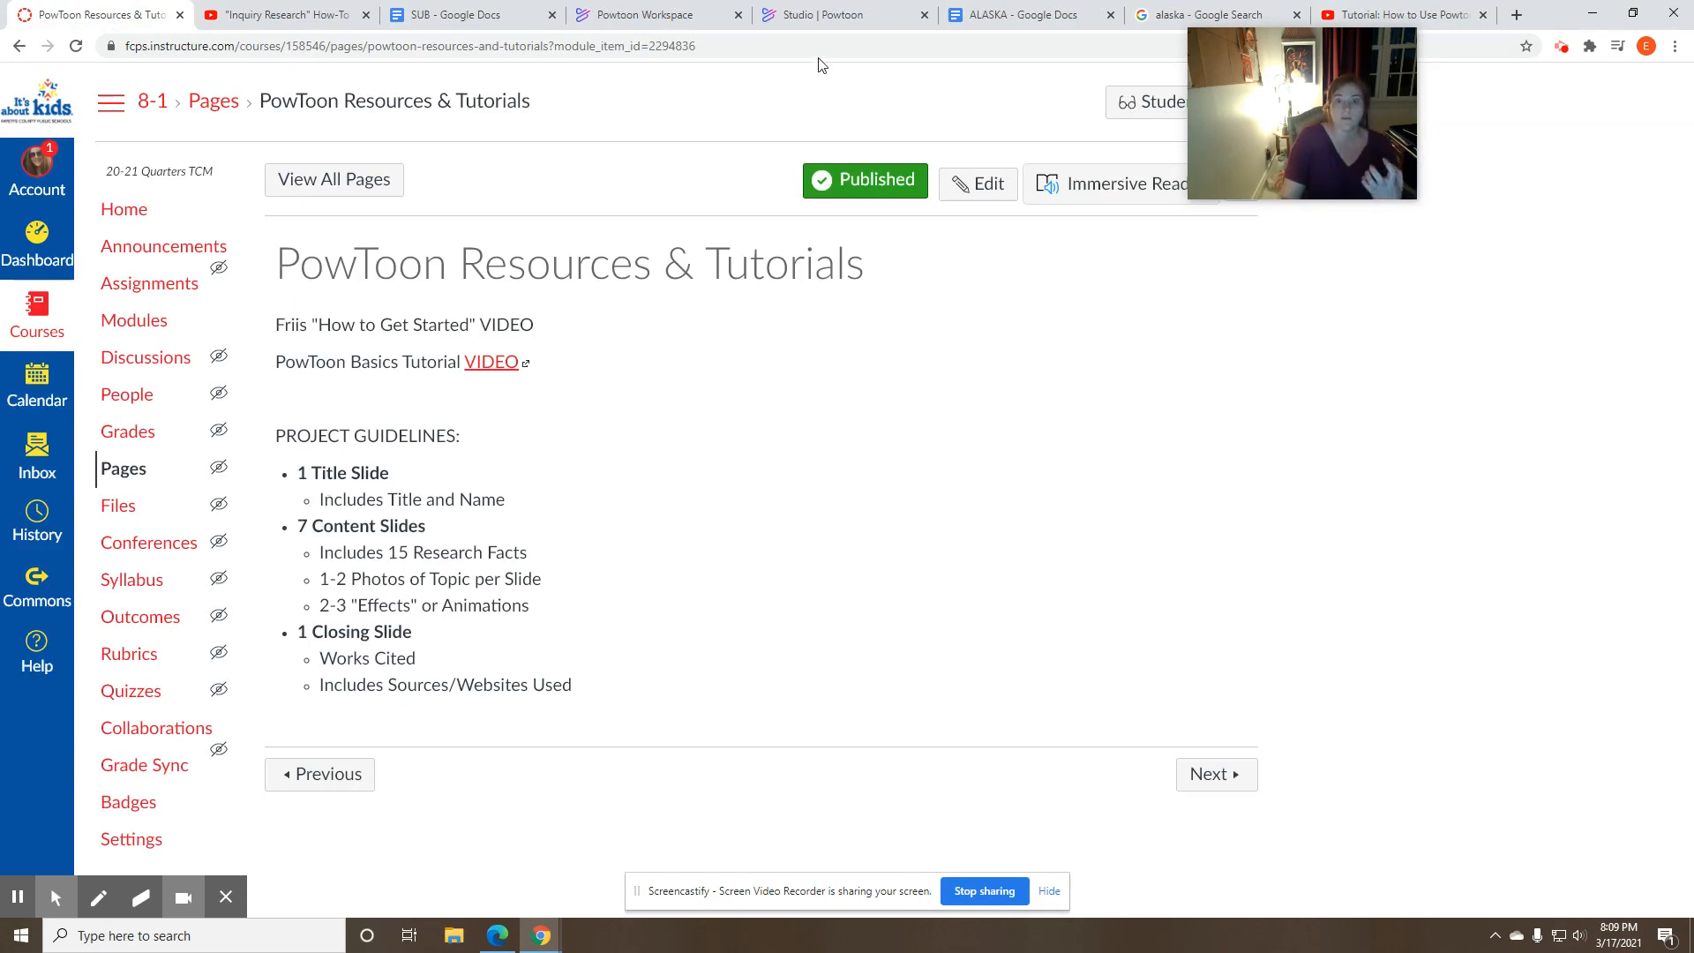
pyautogui.click(824, 19)
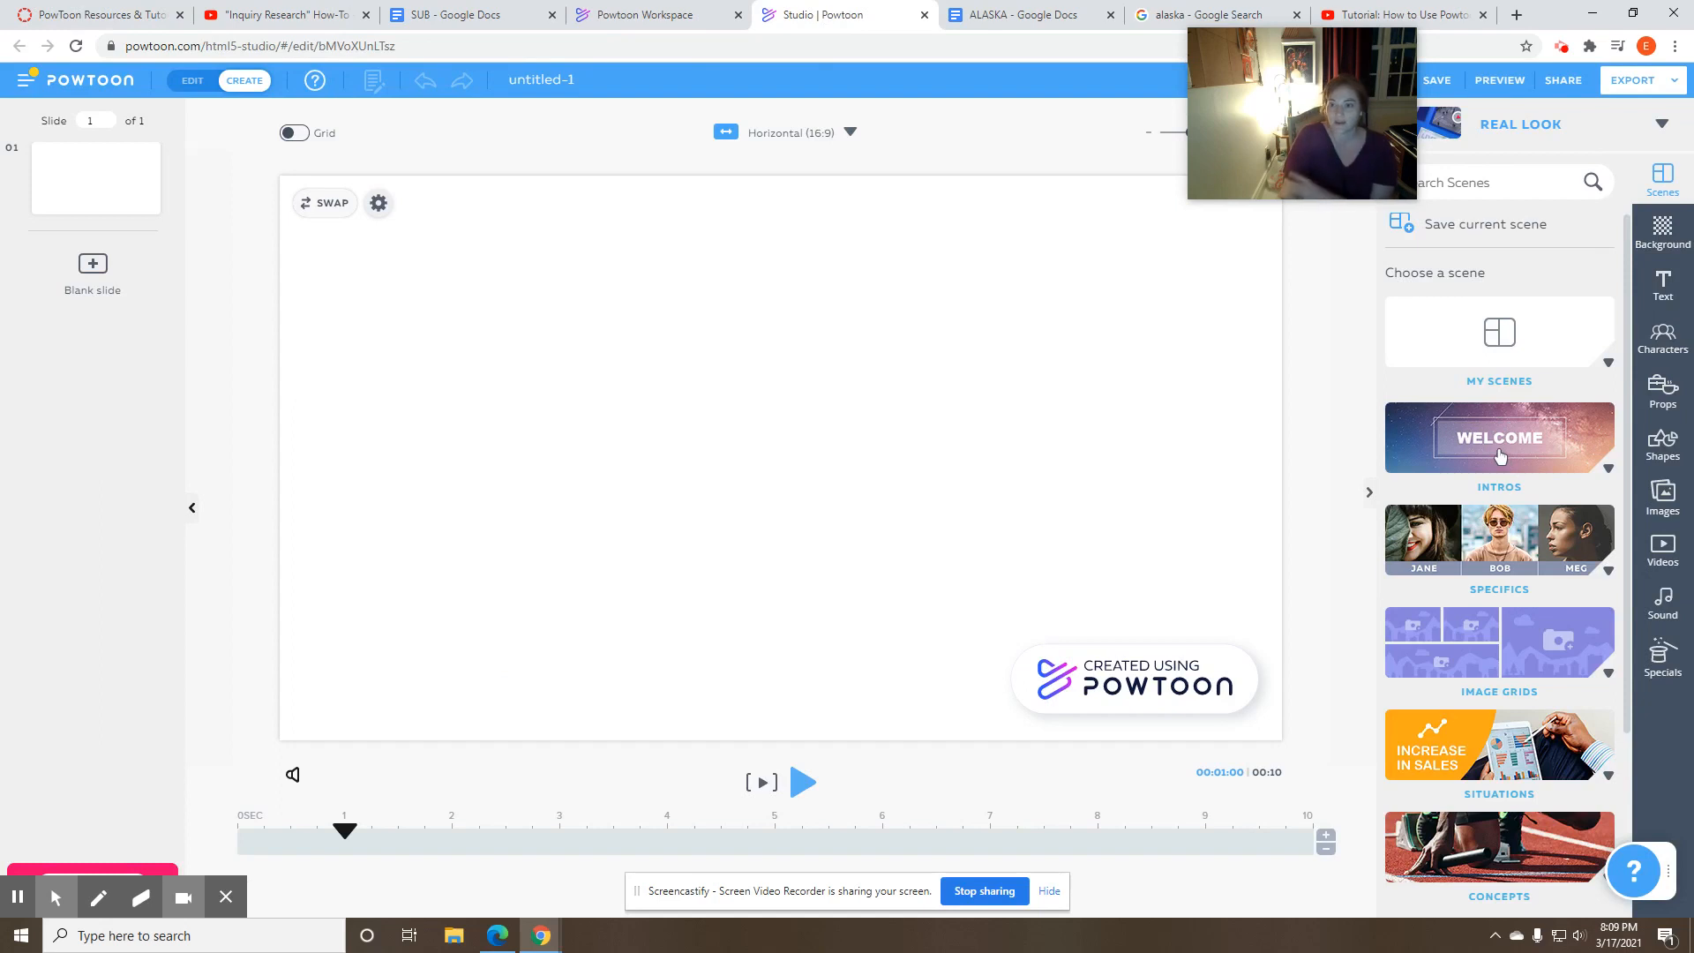
# - Apply the Intros scene with the rocky mountain photo and "ADD TITLE" heading to the first slide
pyautogui.click(1609, 468)
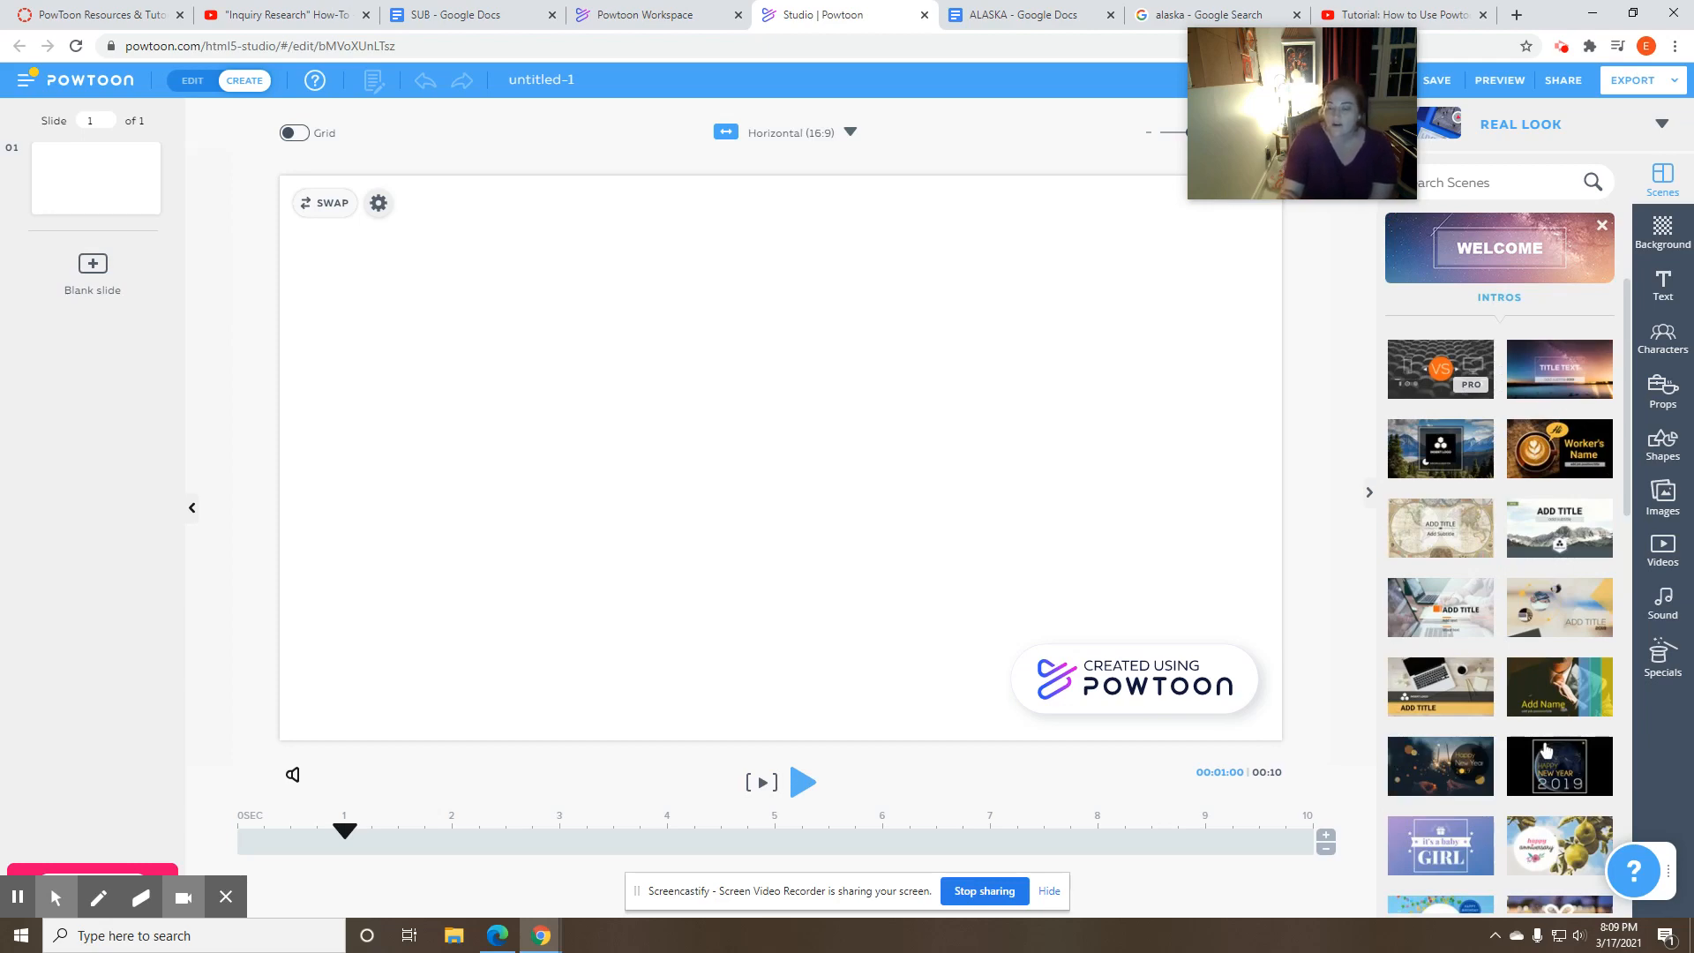
pyautogui.scroll(-1, 1544, 750)
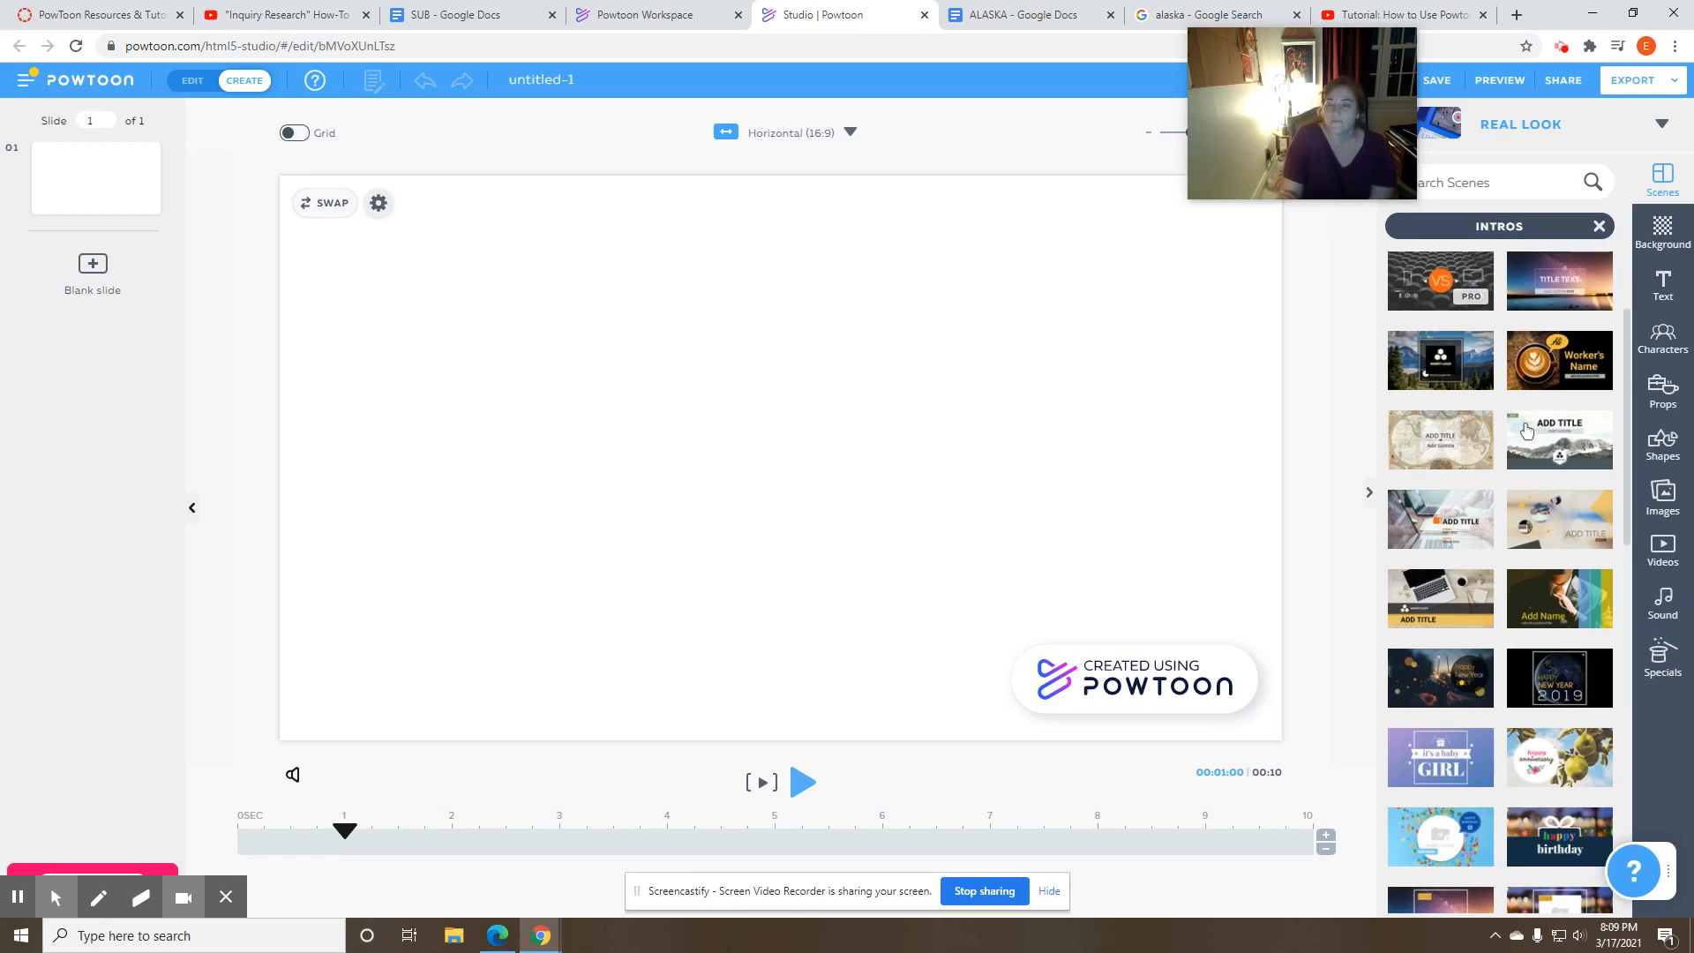
pyautogui.click(1540, 439)
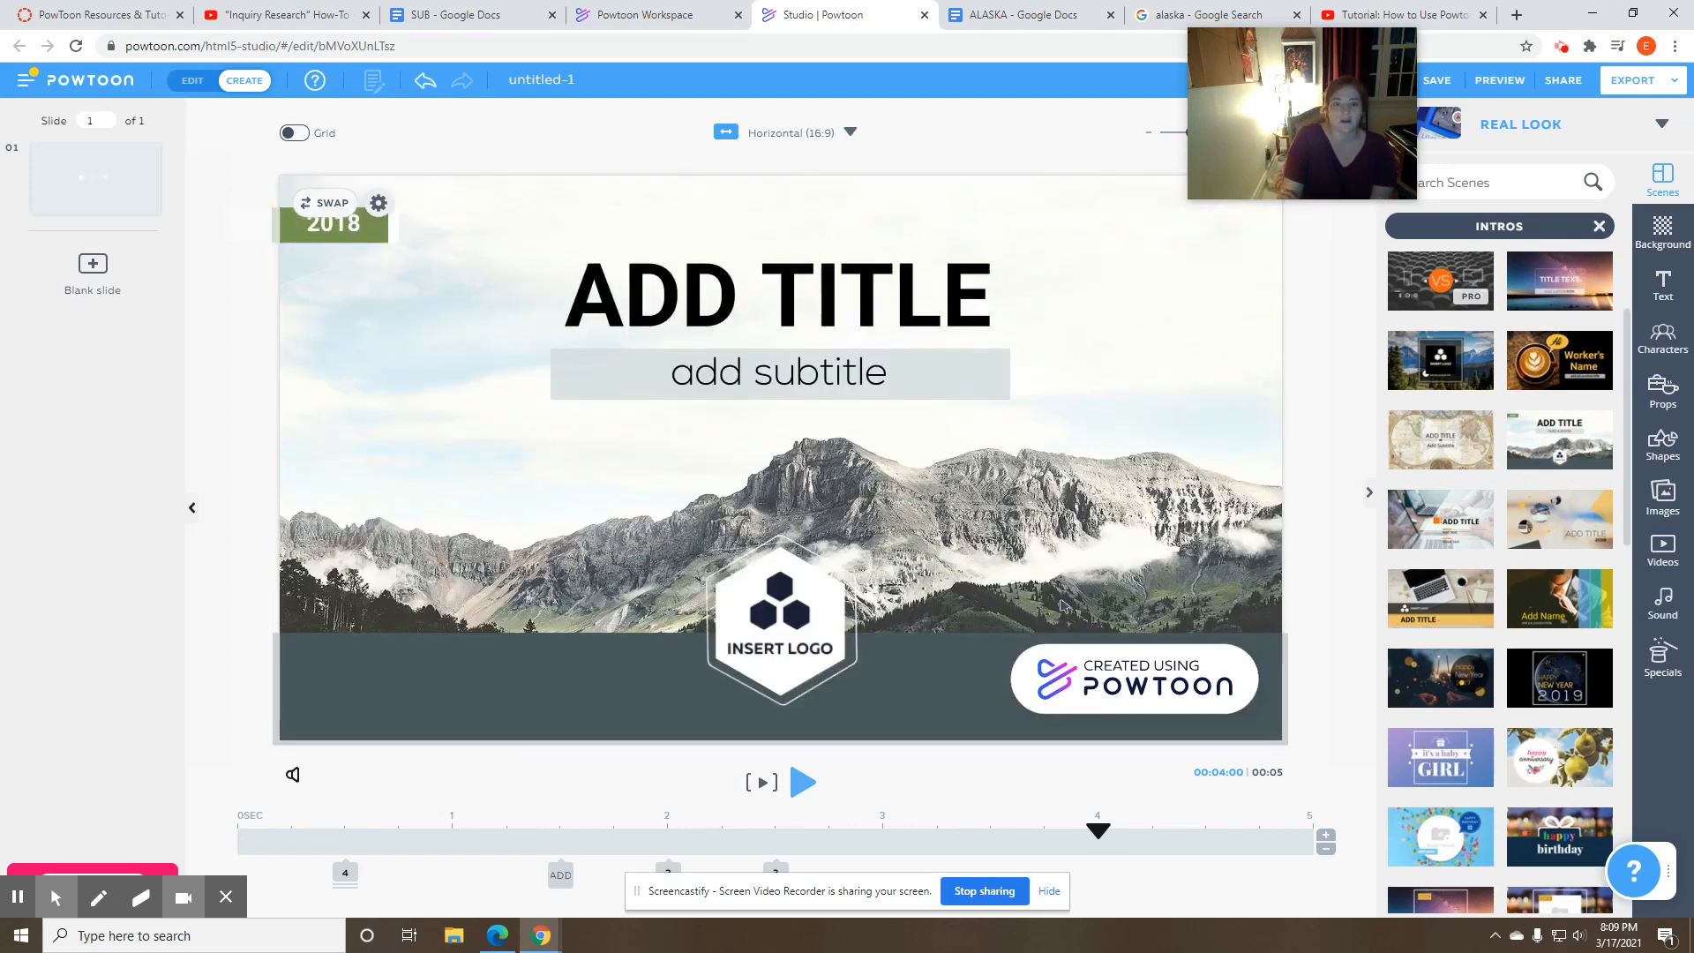
# - Replace the title placeholder on the first slide with "Wild Alaska"
pyautogui.click(797, 297)
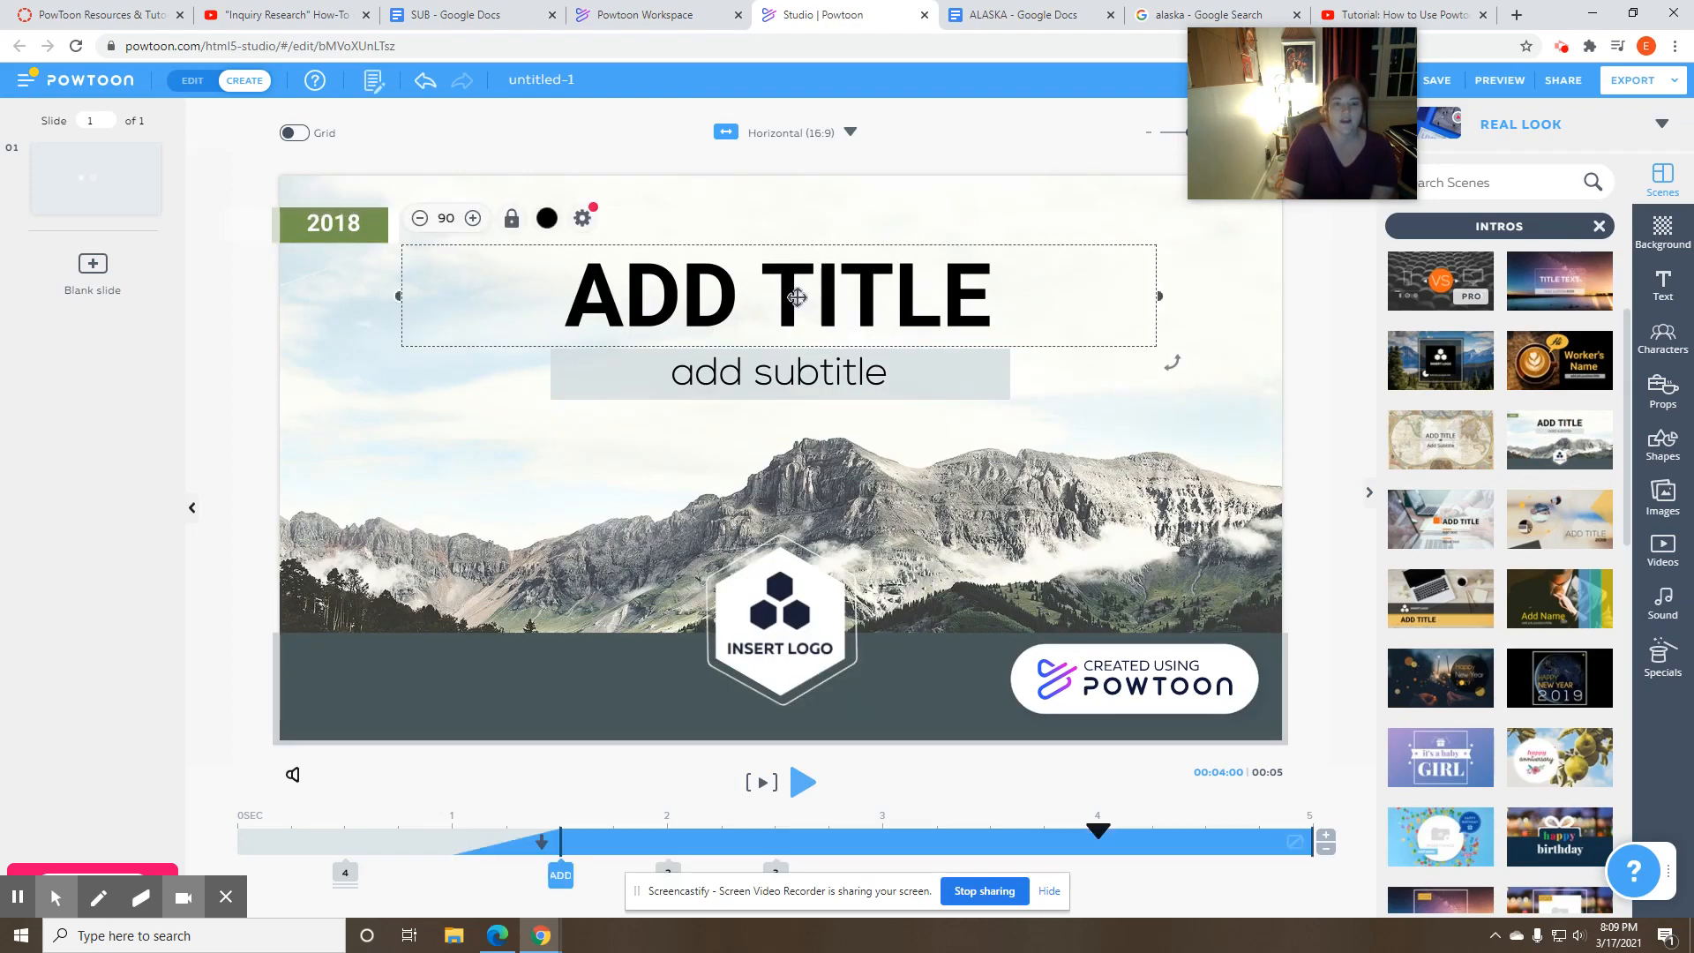
pyautogui.doubleClick(797, 297)
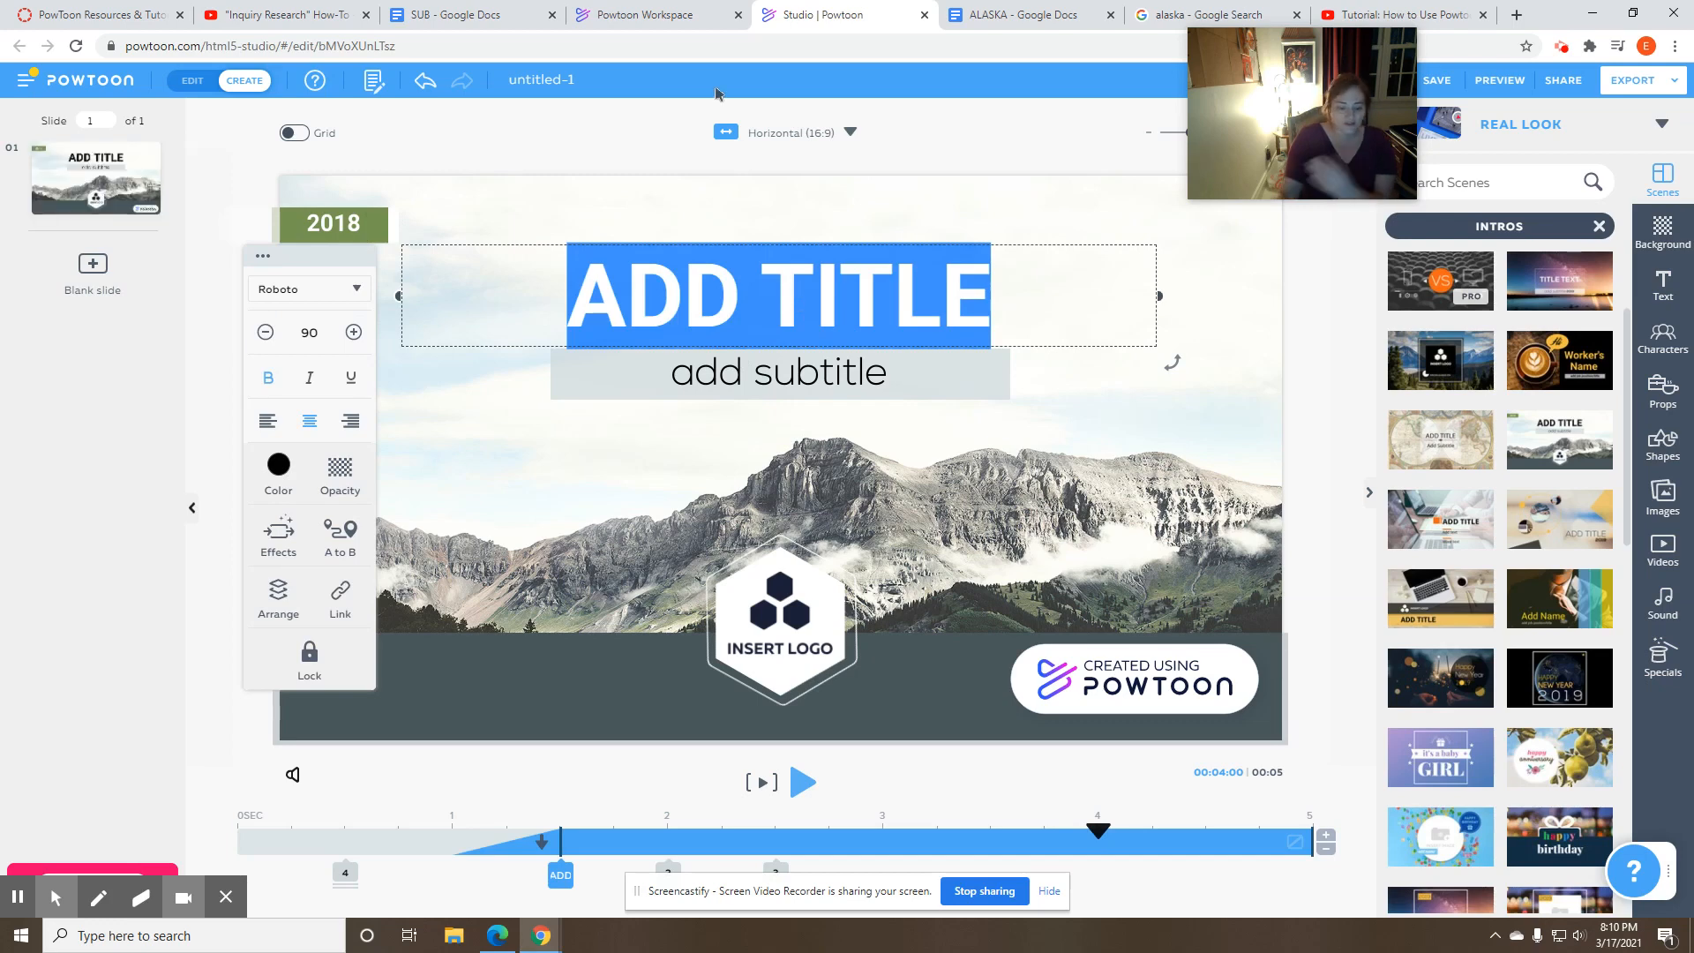
pyautogui.write('Wil')
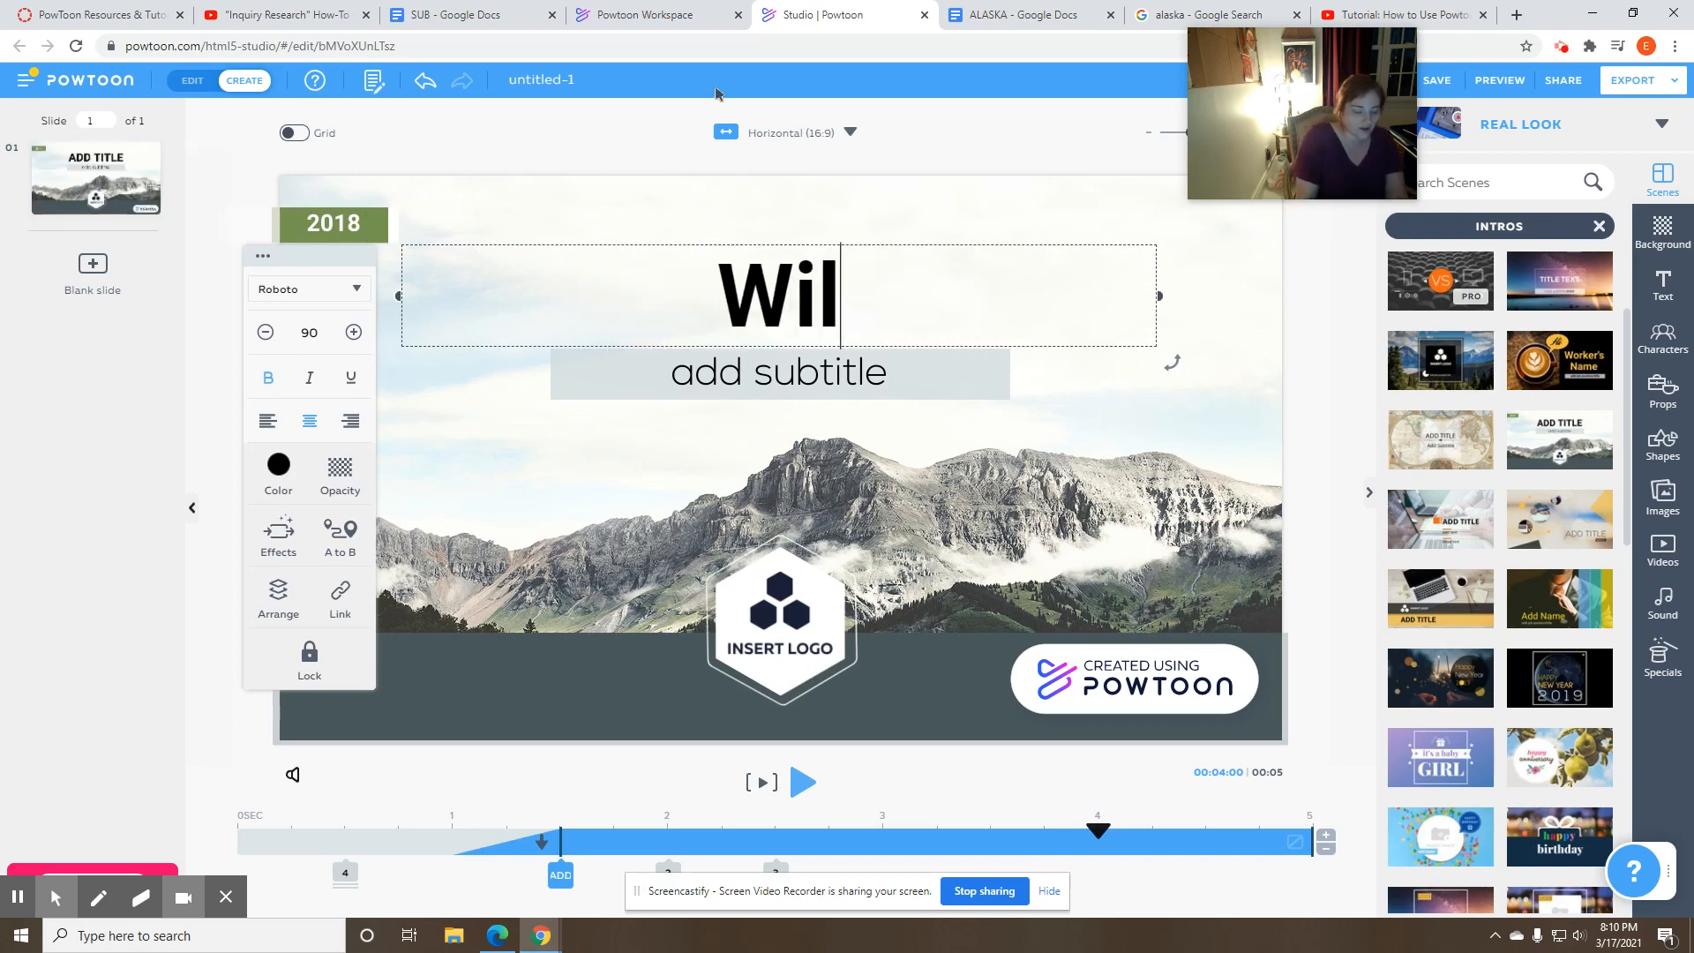
pyautogui.write('d Alaska')
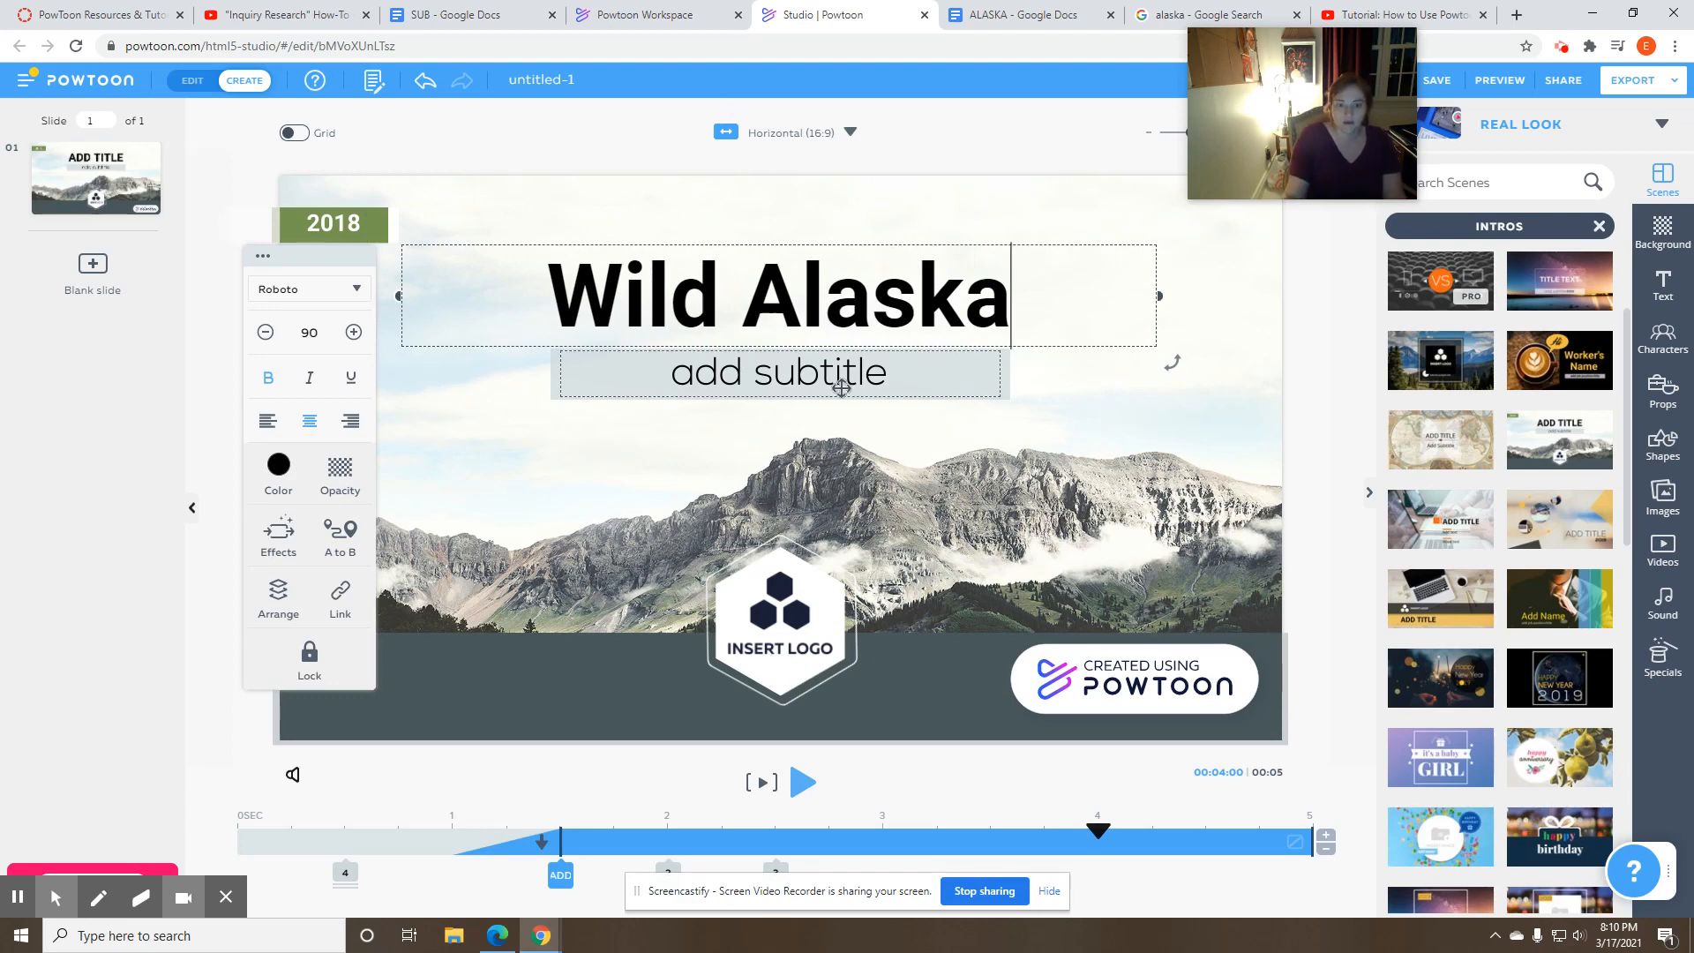
# - Replace the subtitle placeholder with "By:" followed by the author's title and surname
pyautogui.click(836, 379)
pyautogui.click(856, 377)
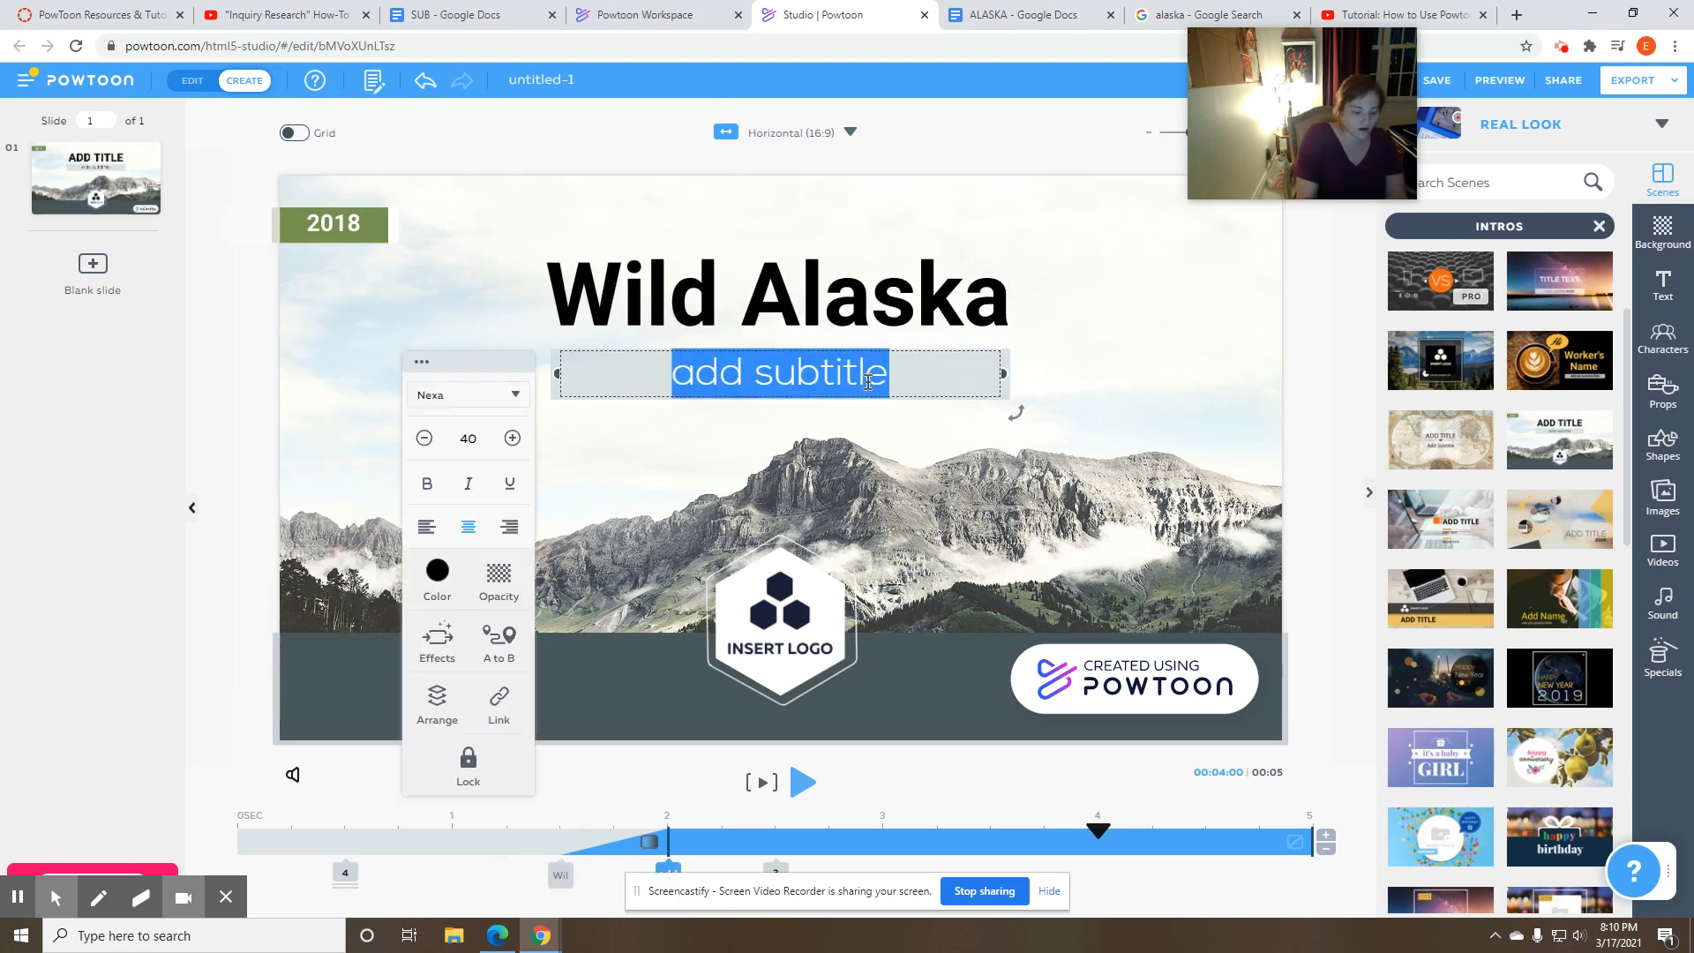
pyautogui.write('By: M')
pyautogui.write('rs. Friis')
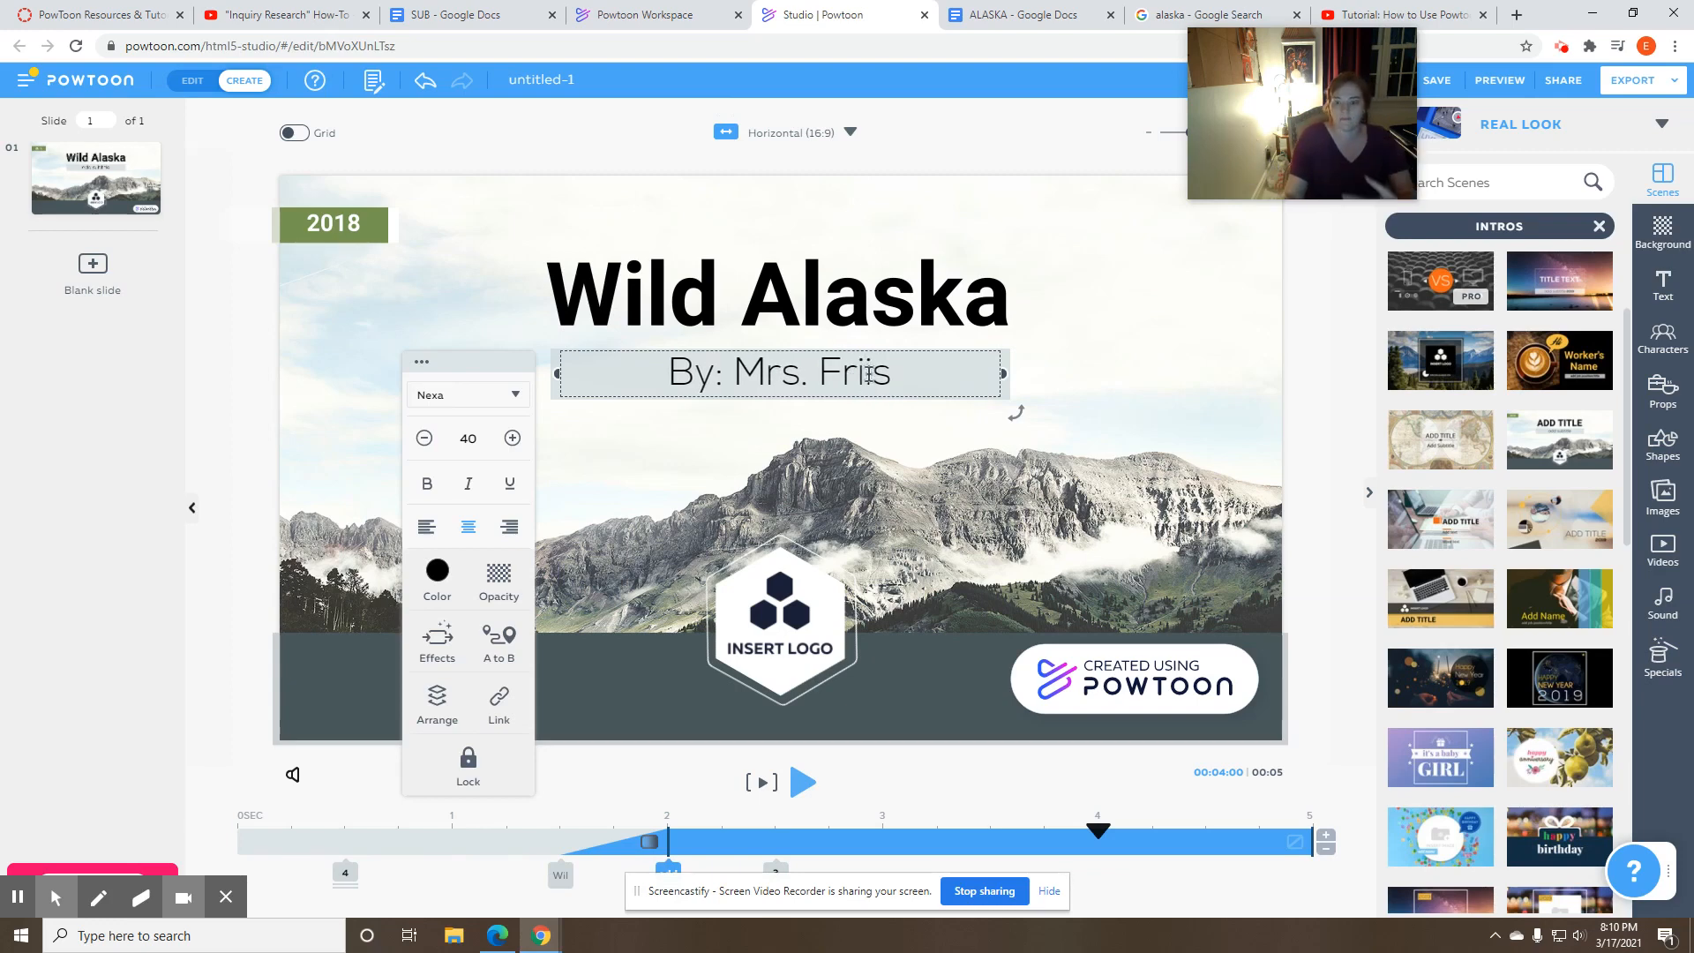
# - Delete the Insert Logo placeholder from the title slide, including its white hexagon and outline
pyautogui.click(790, 626)
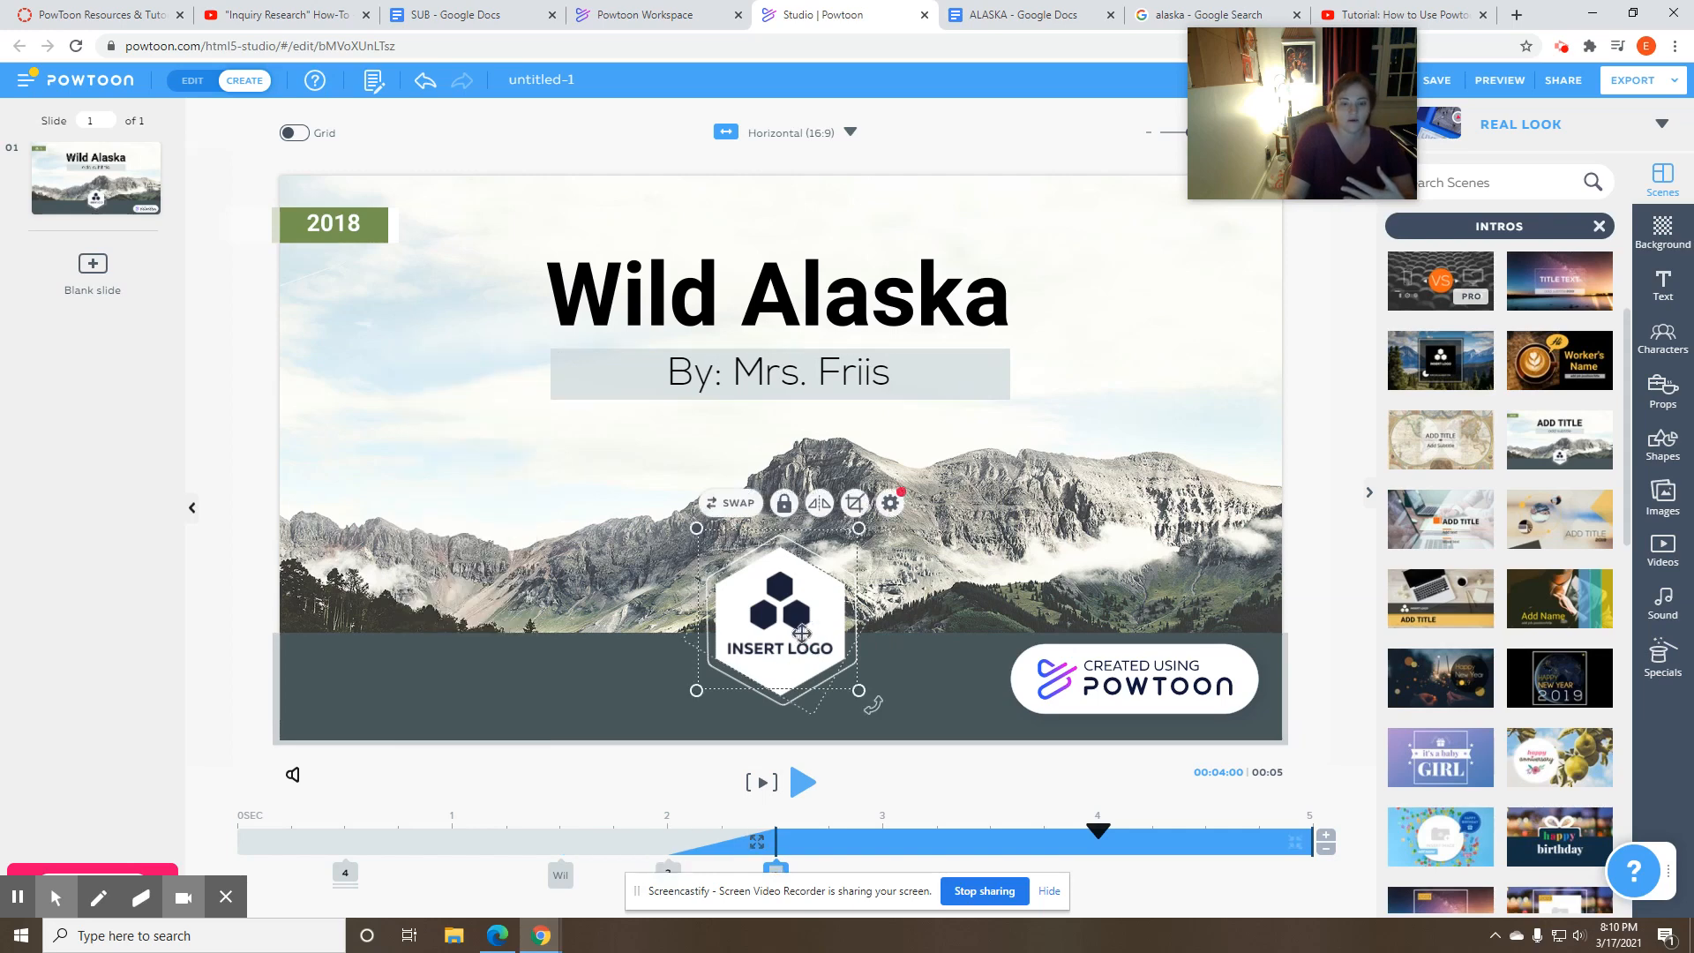
pyautogui.click(774, 625)
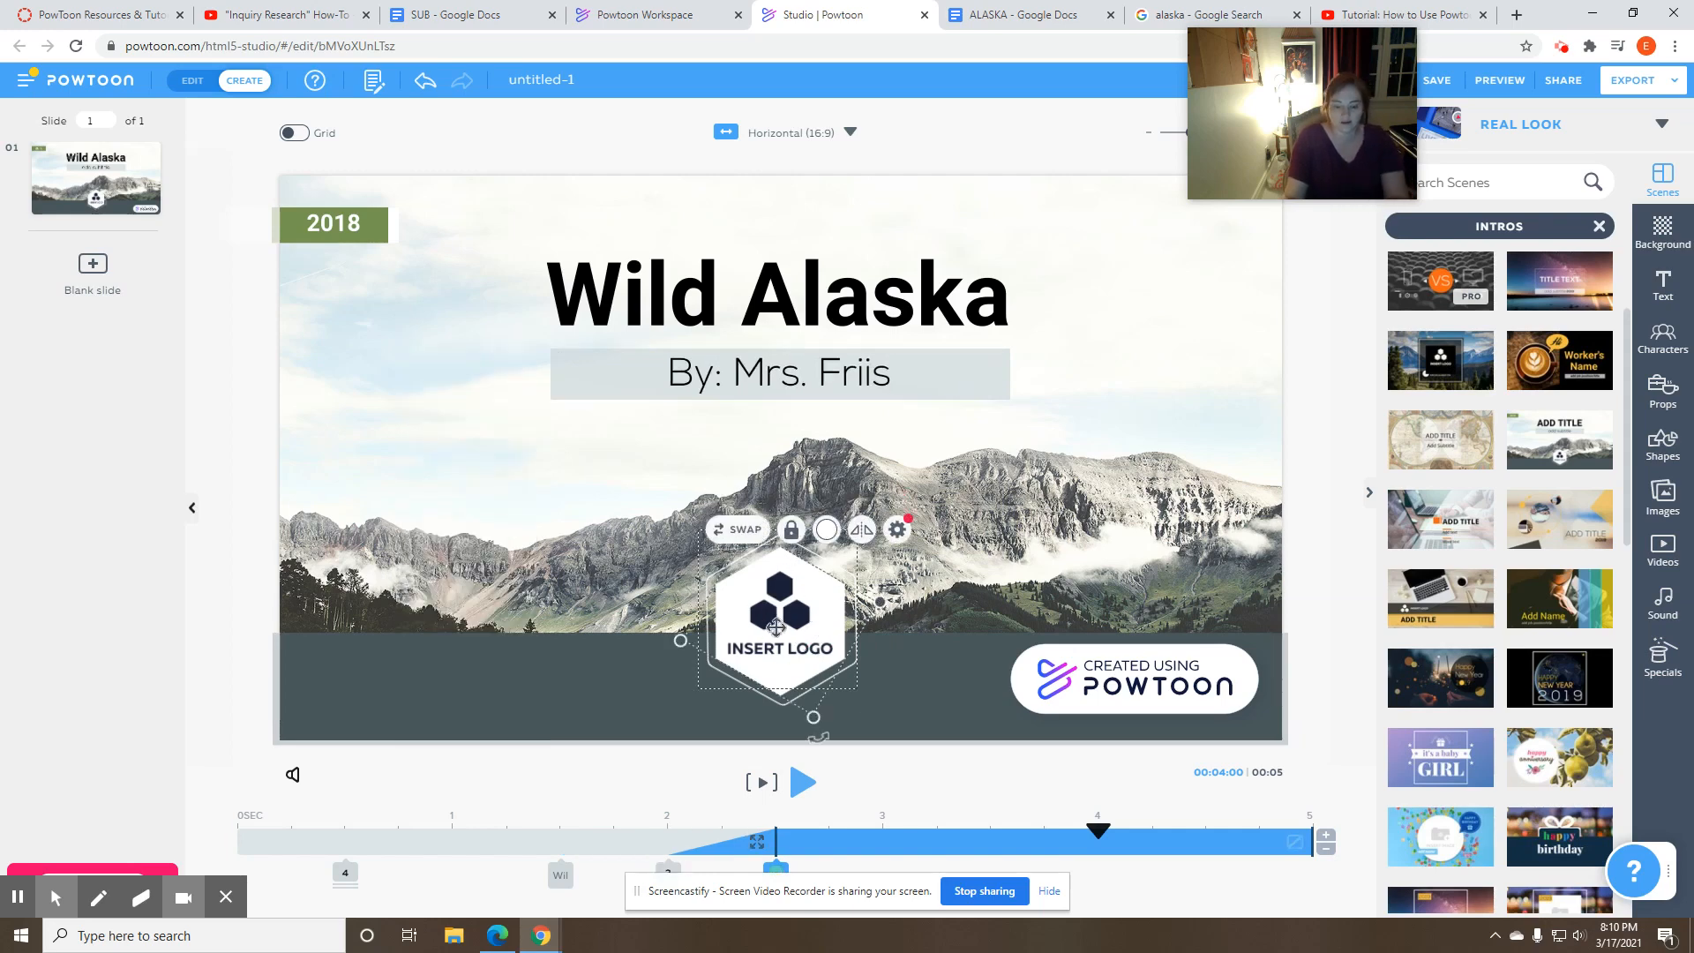
pyautogui.press('Delete')
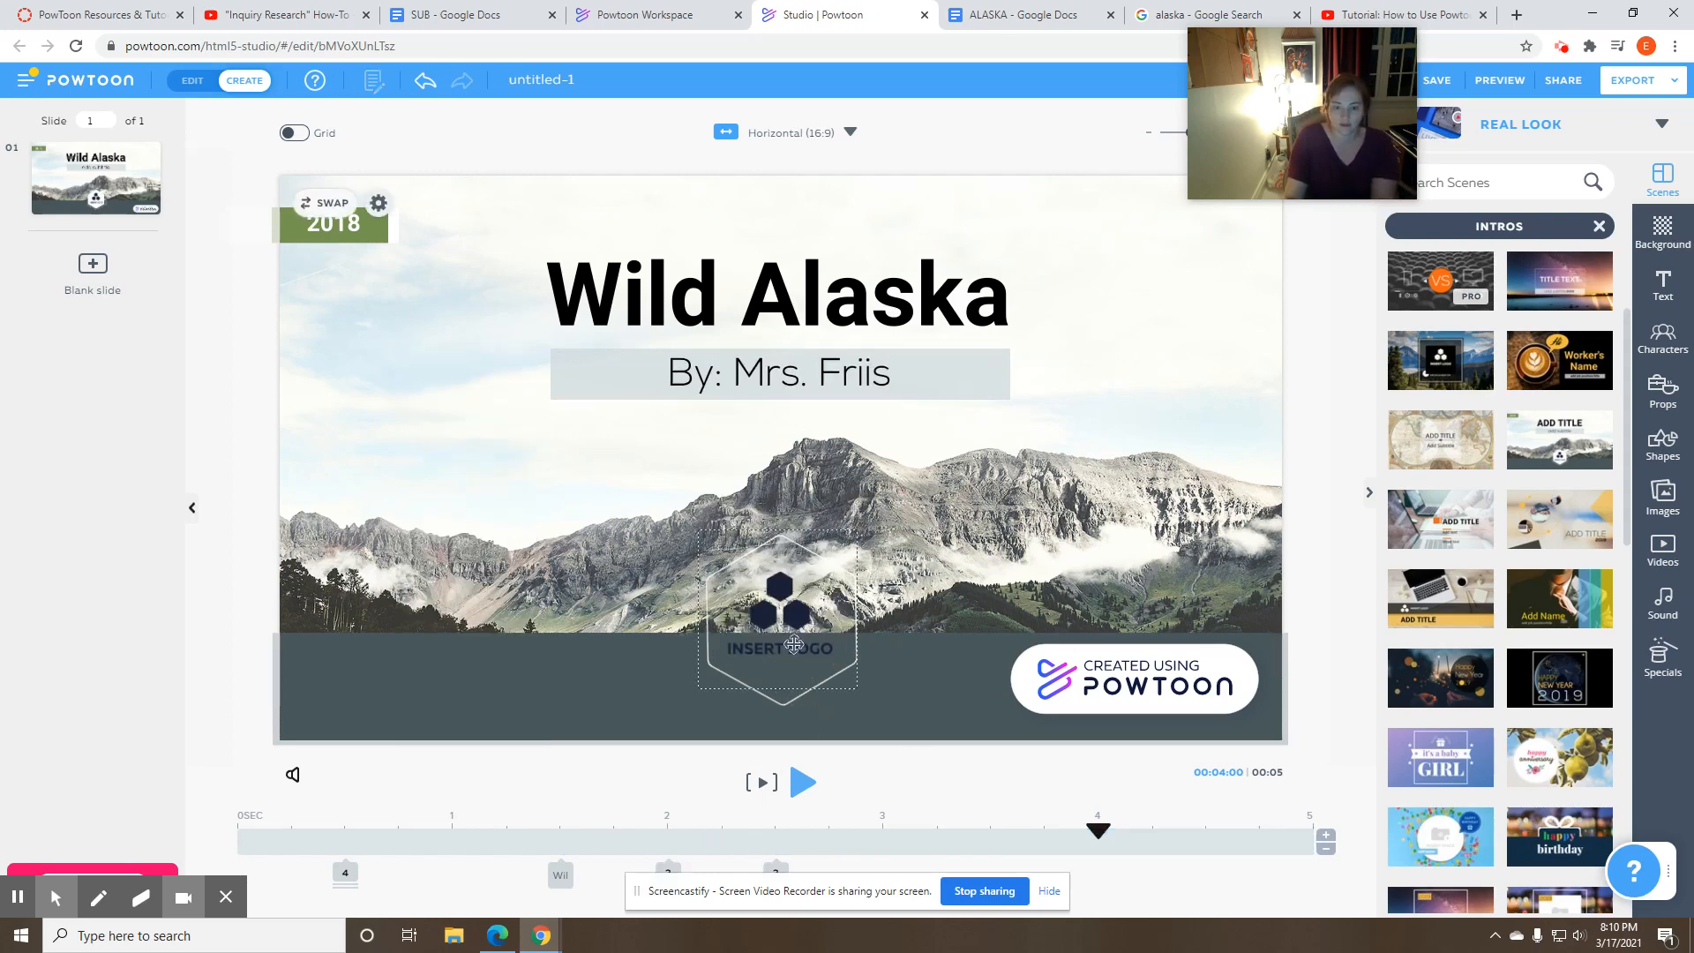
pyautogui.click(794, 645)
pyautogui.press('Delete')
pyautogui.click(793, 644)
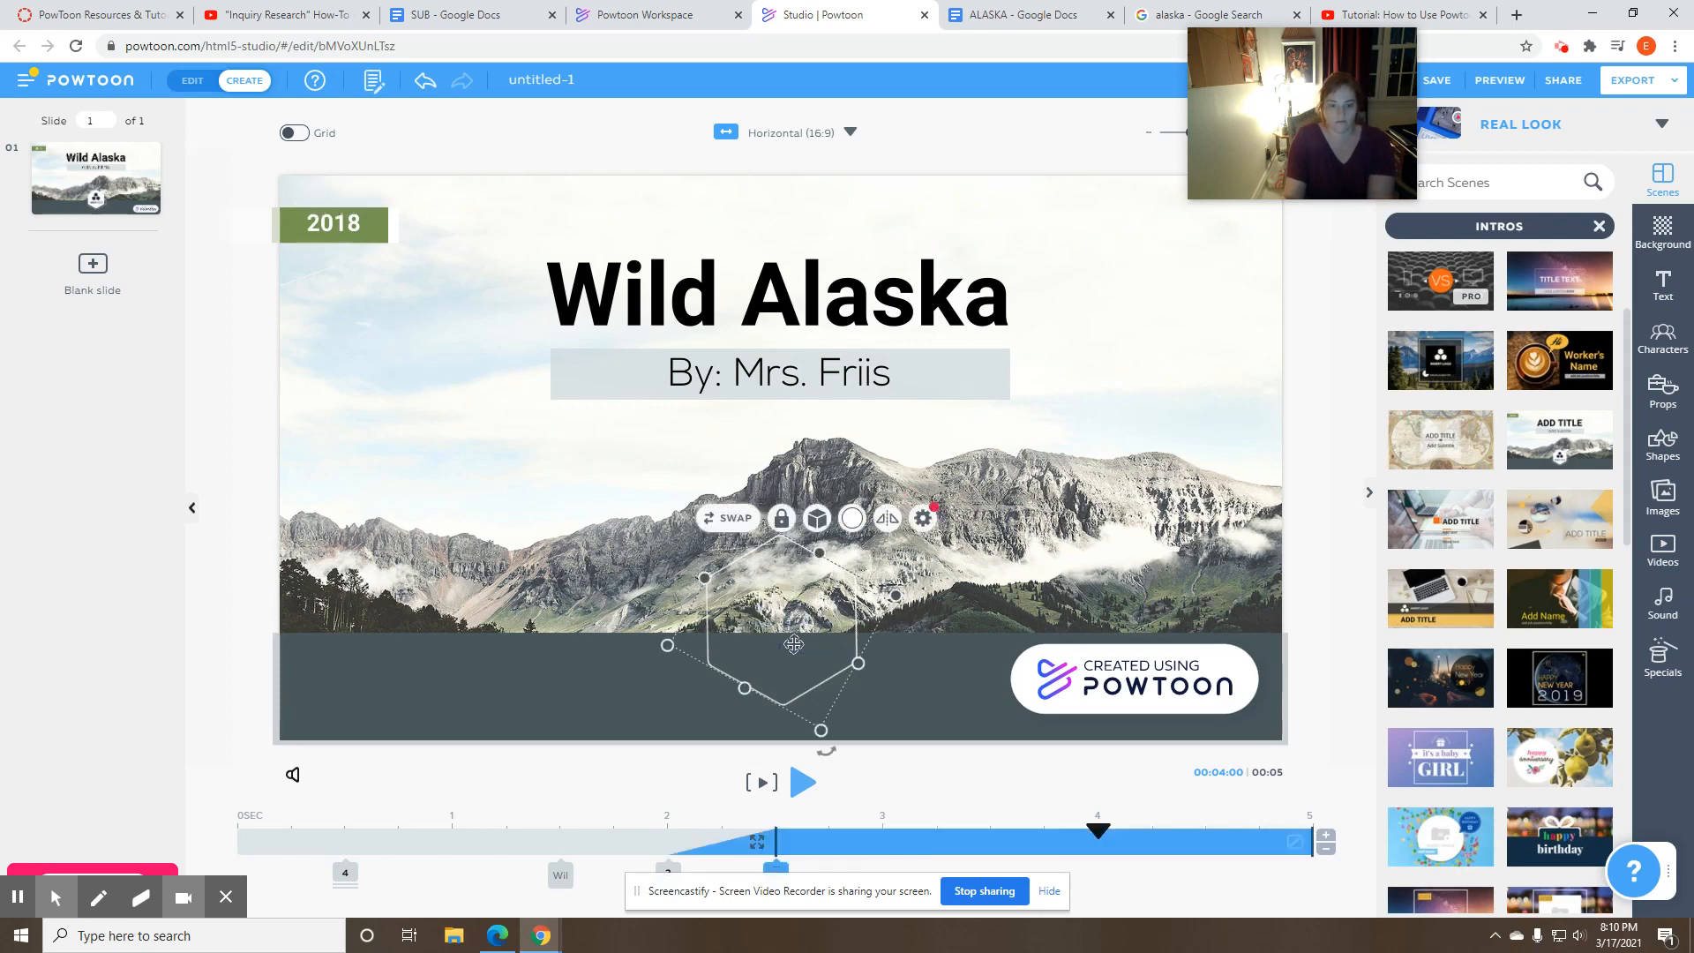
pyautogui.press('Delete')
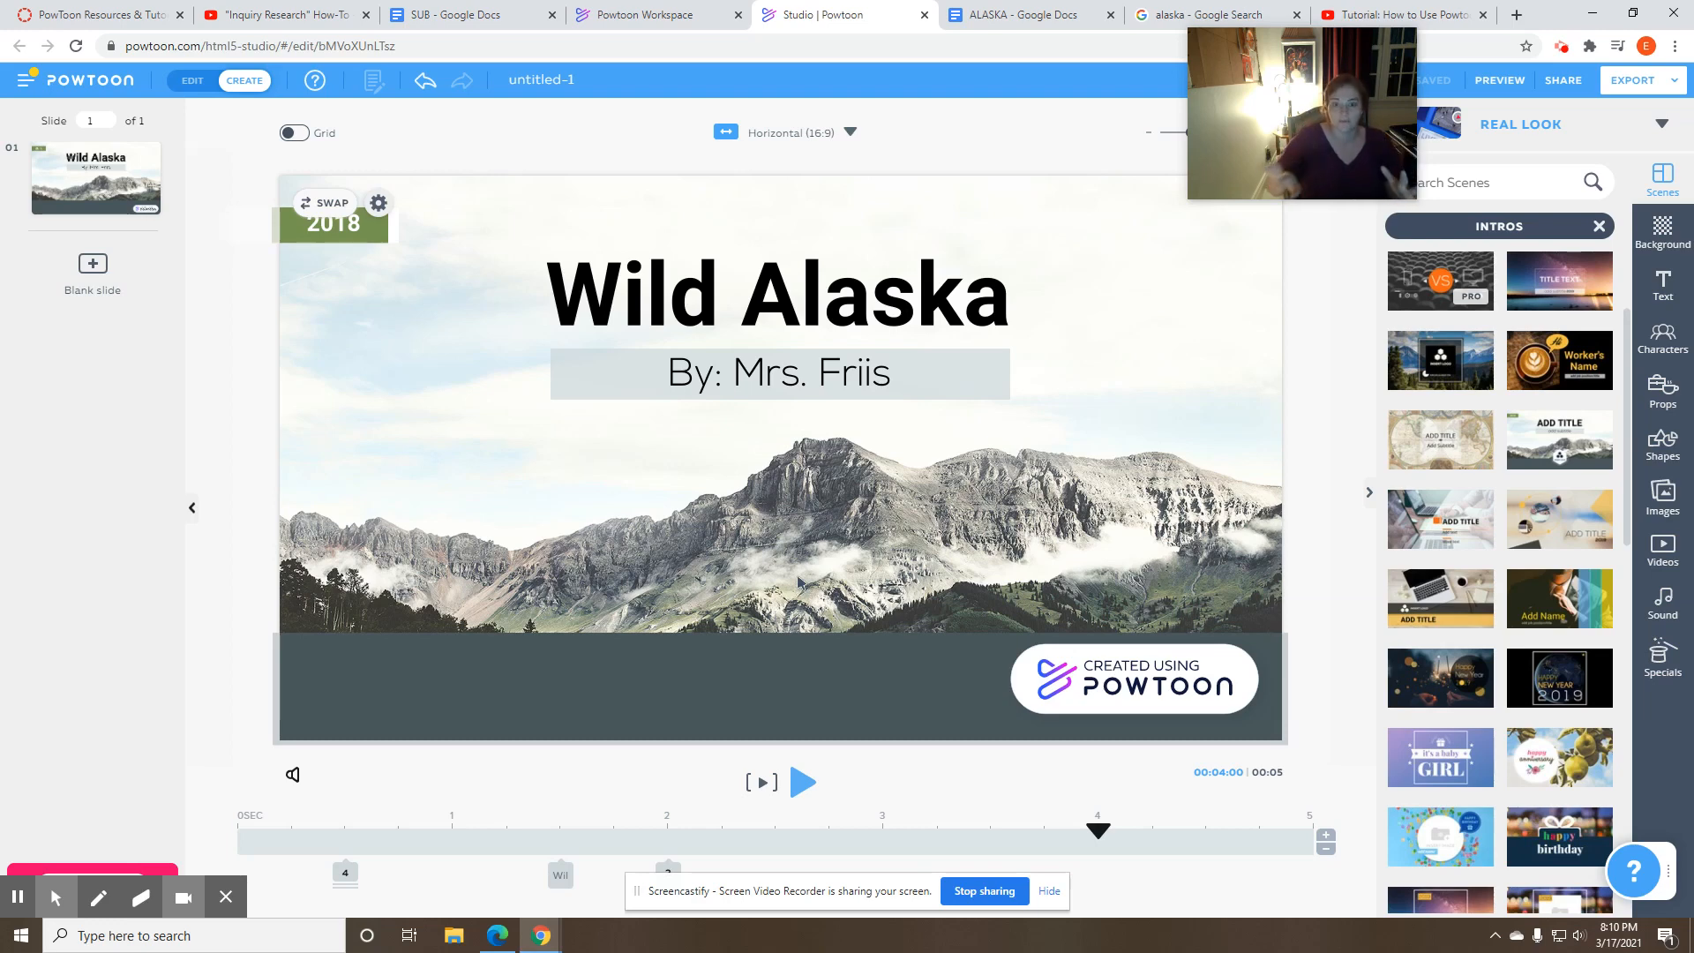
# - Change the "Wild Alaska" title's text color to the basic blue #1389E4
pyautogui.click(798, 283)
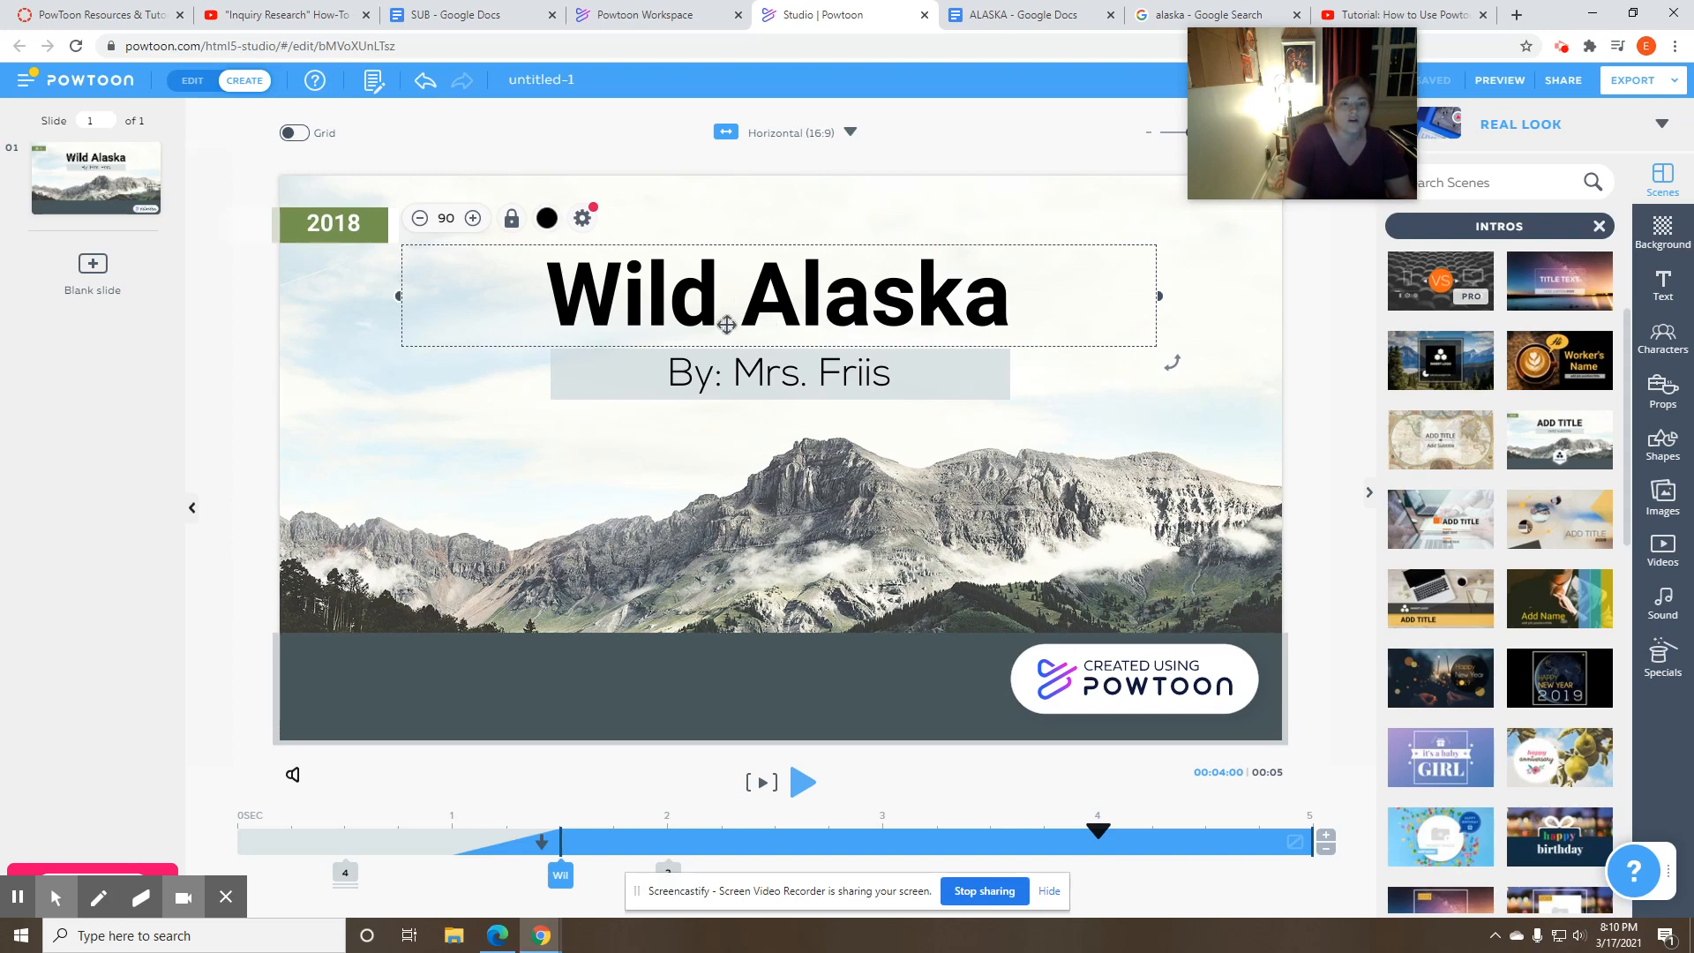
pyautogui.click(584, 221)
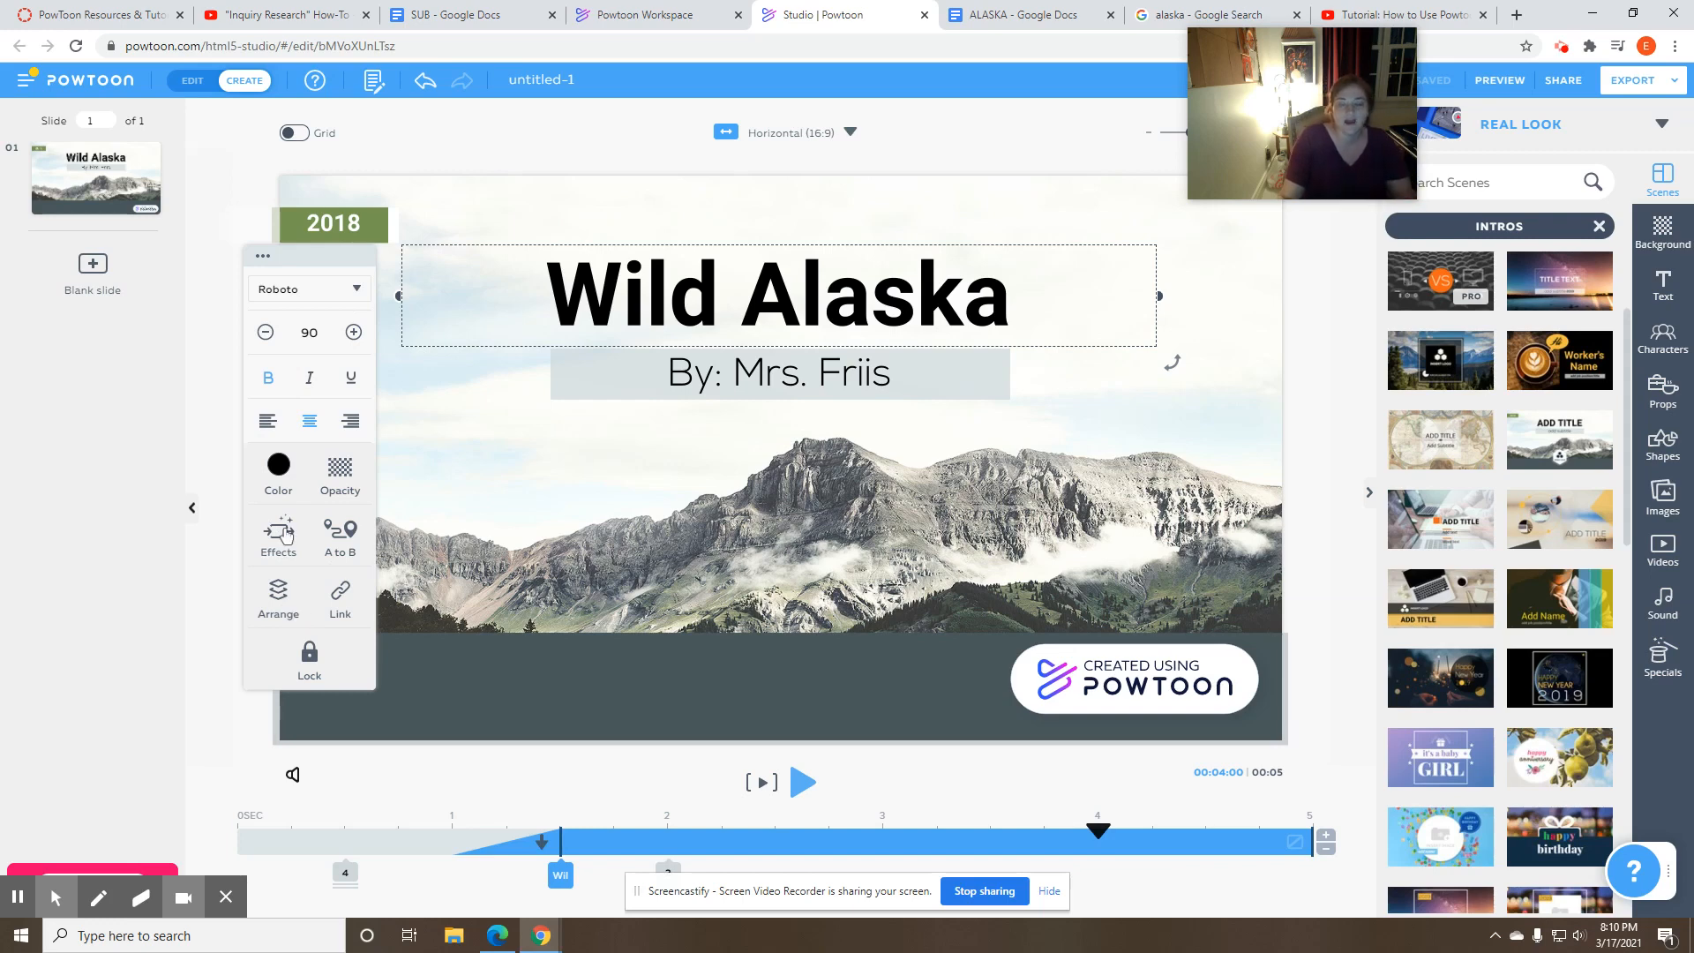
pyautogui.click(279, 468)
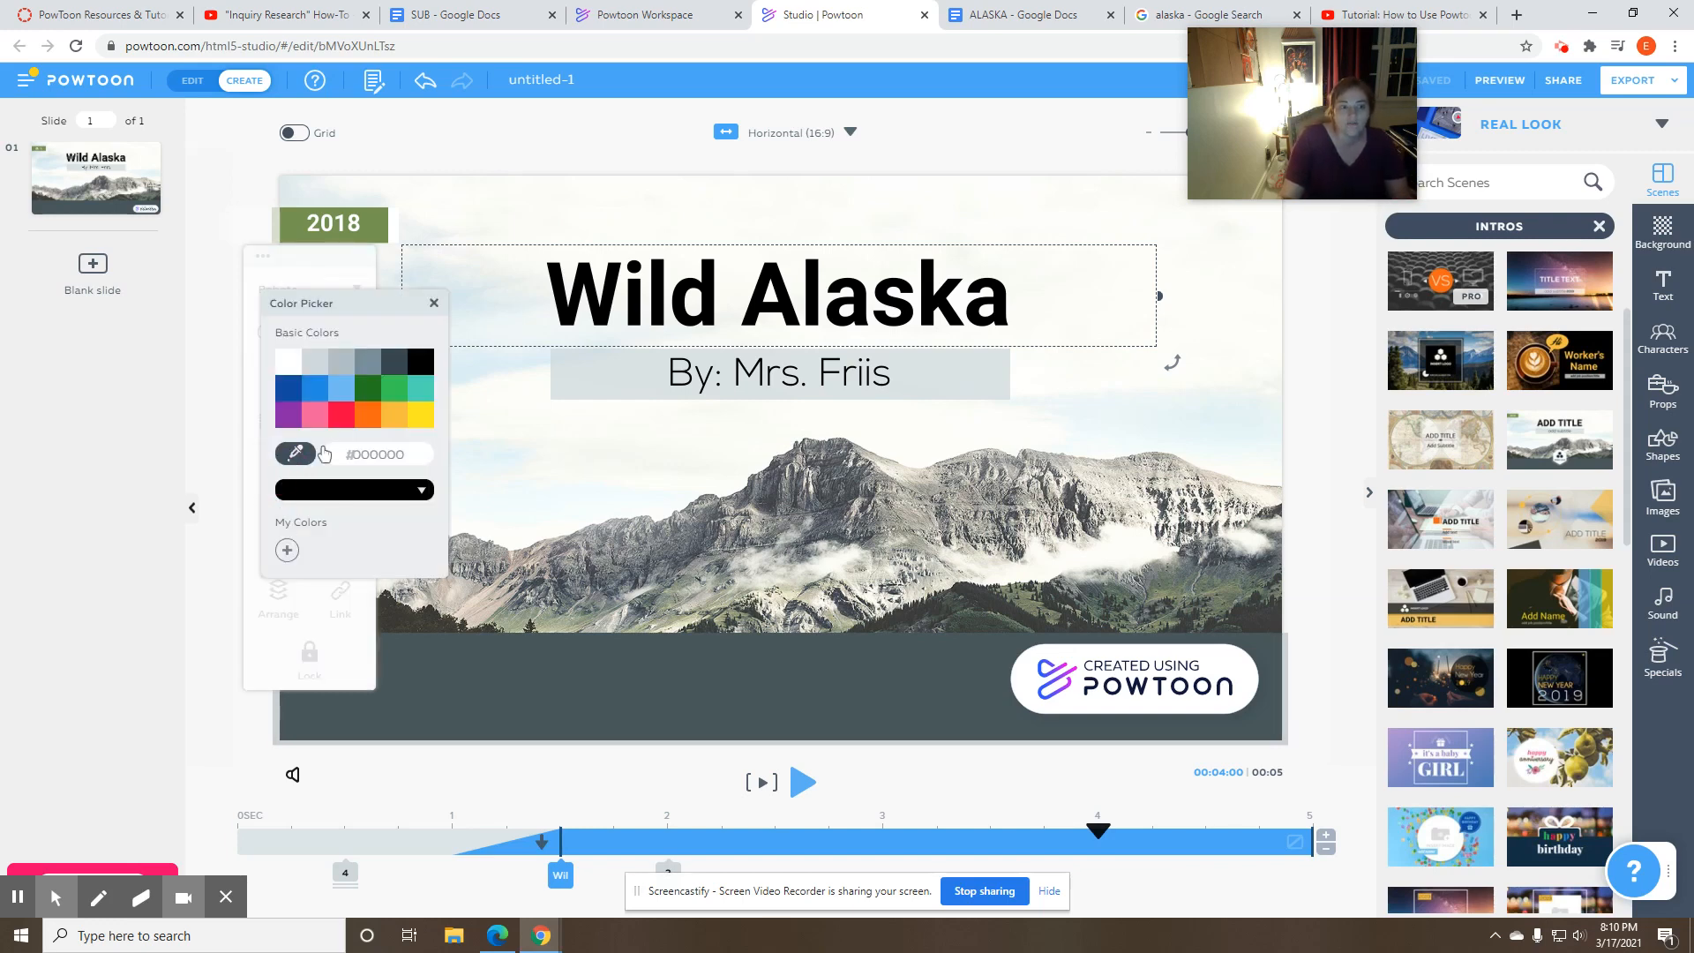
pyautogui.click(315, 389)
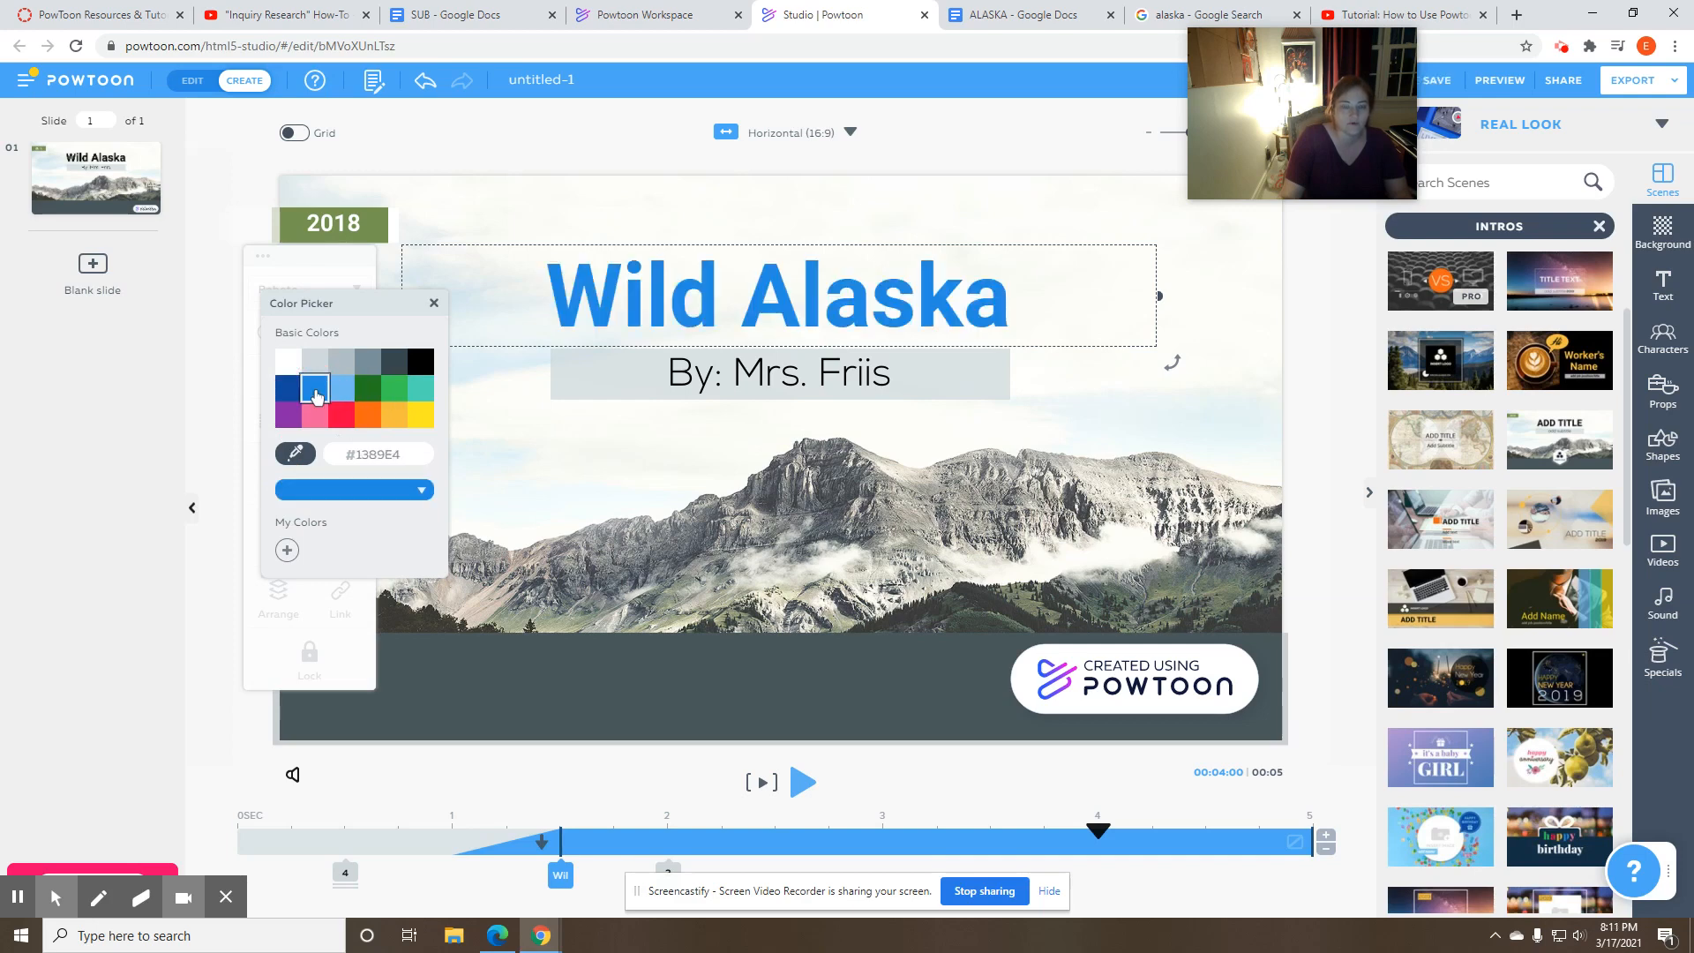
pyautogui.click(435, 306)
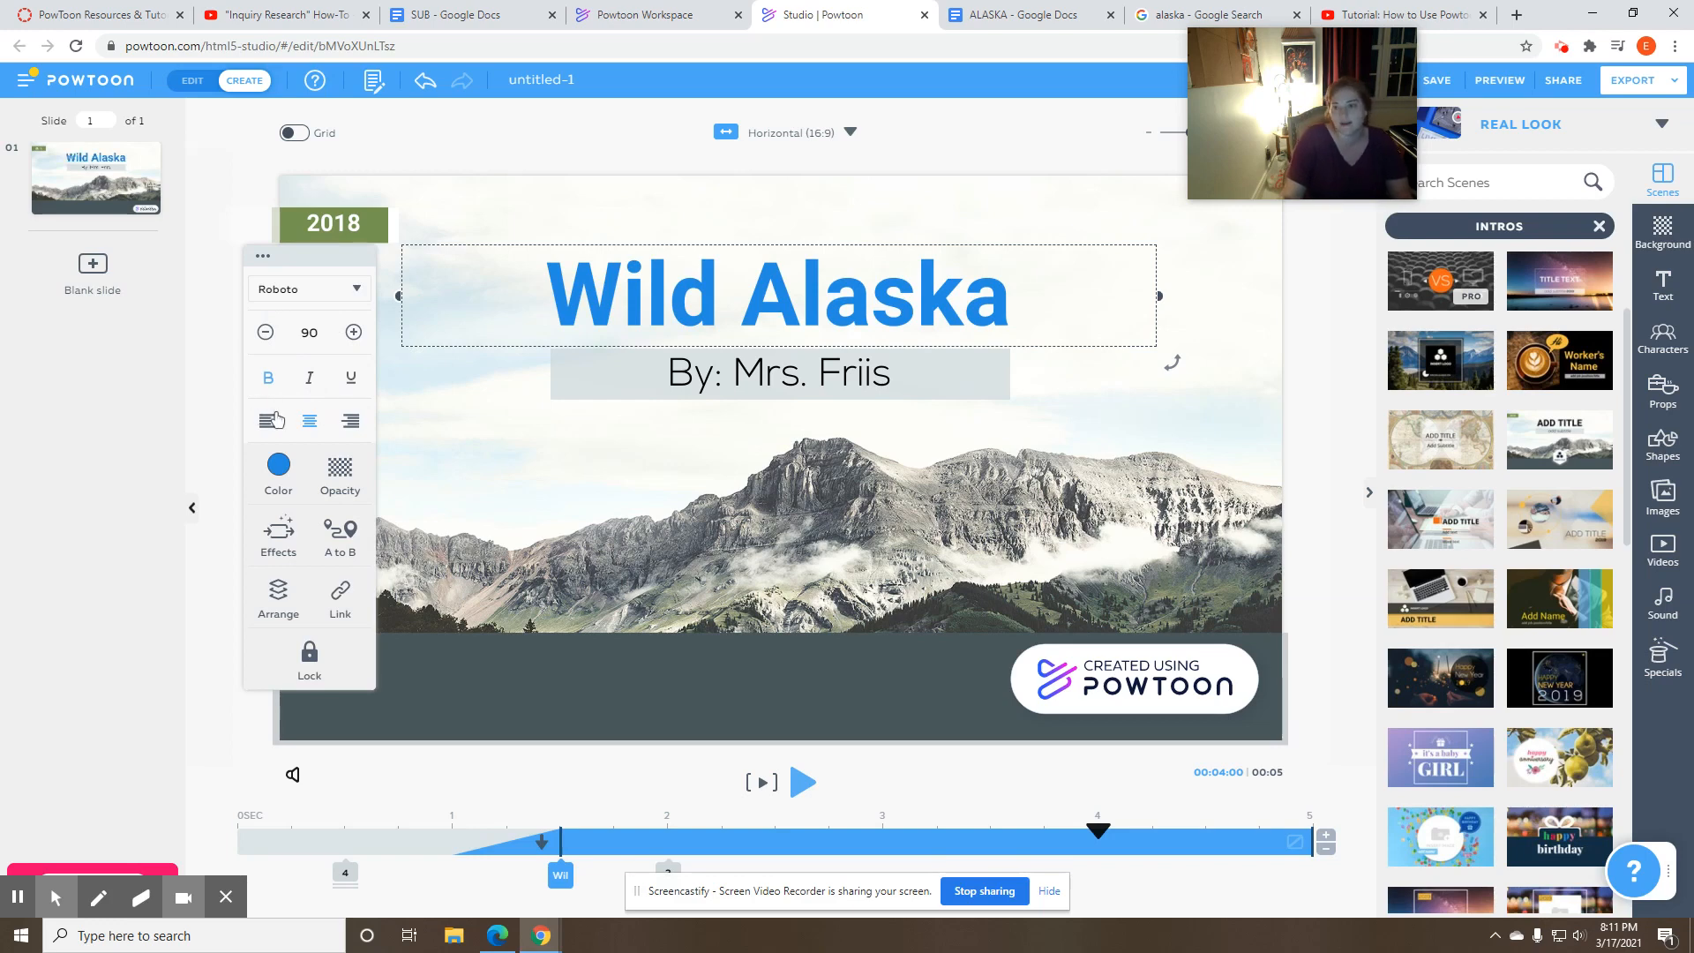
# - Try the Write and slide Right enter effects on the "Wild Alaska" title, settling on Write
pyautogui.click(276, 533)
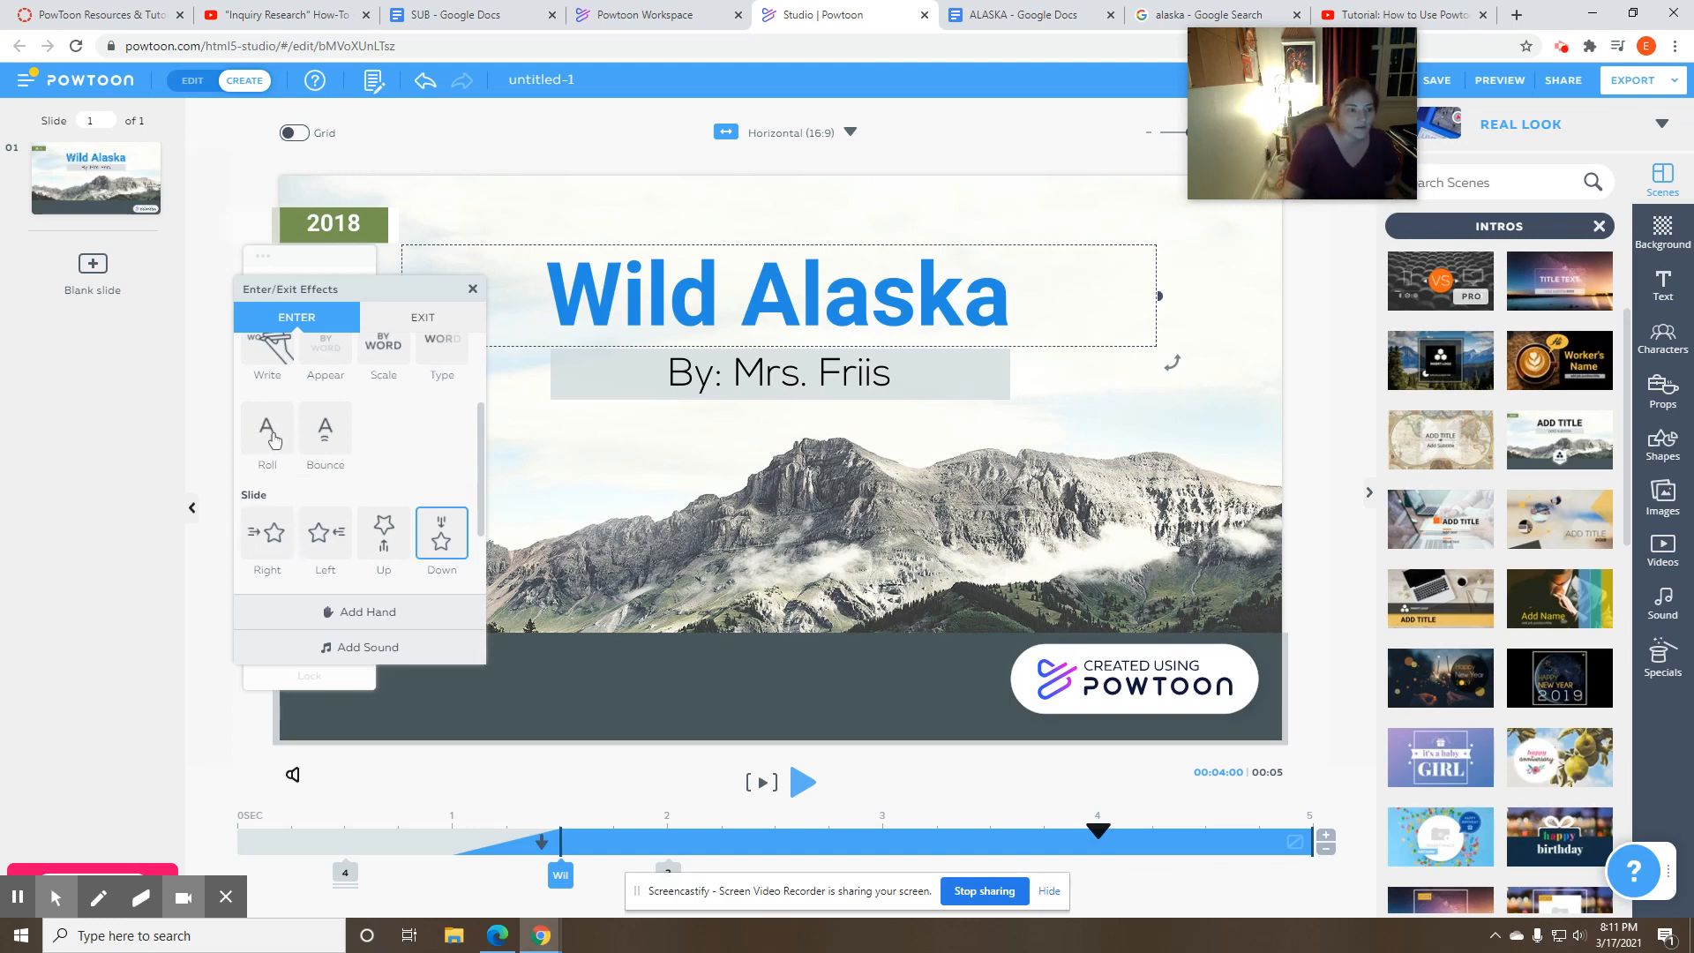
pyautogui.click(275, 358)
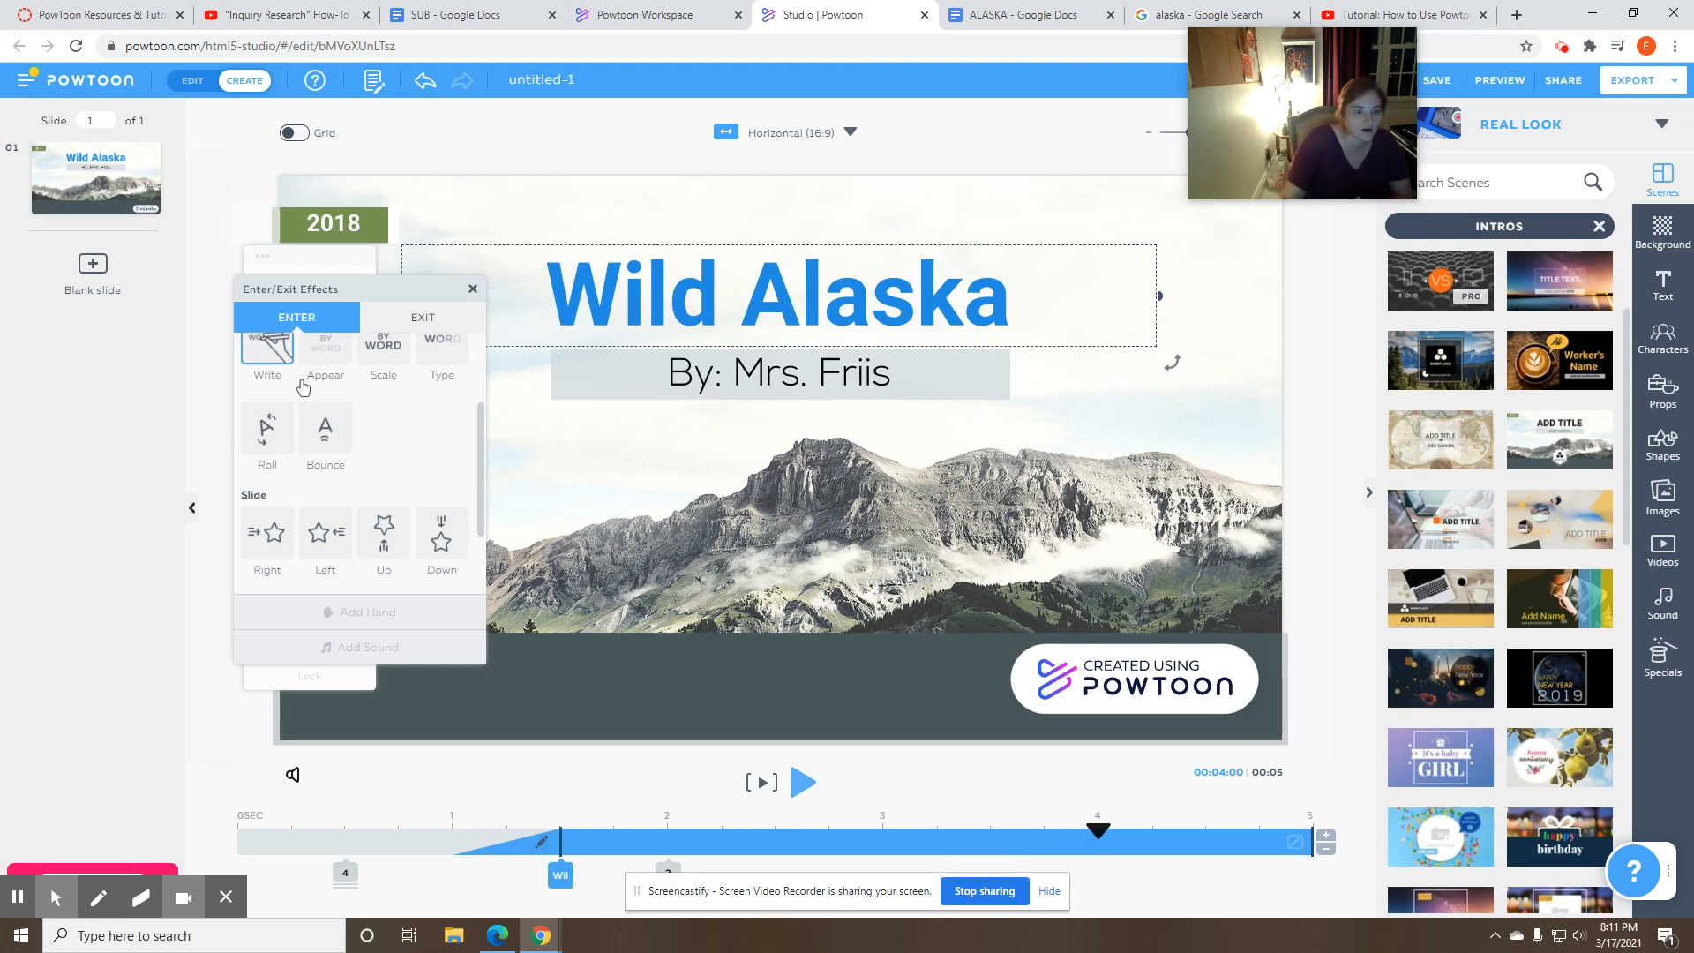
pyautogui.click(264, 530)
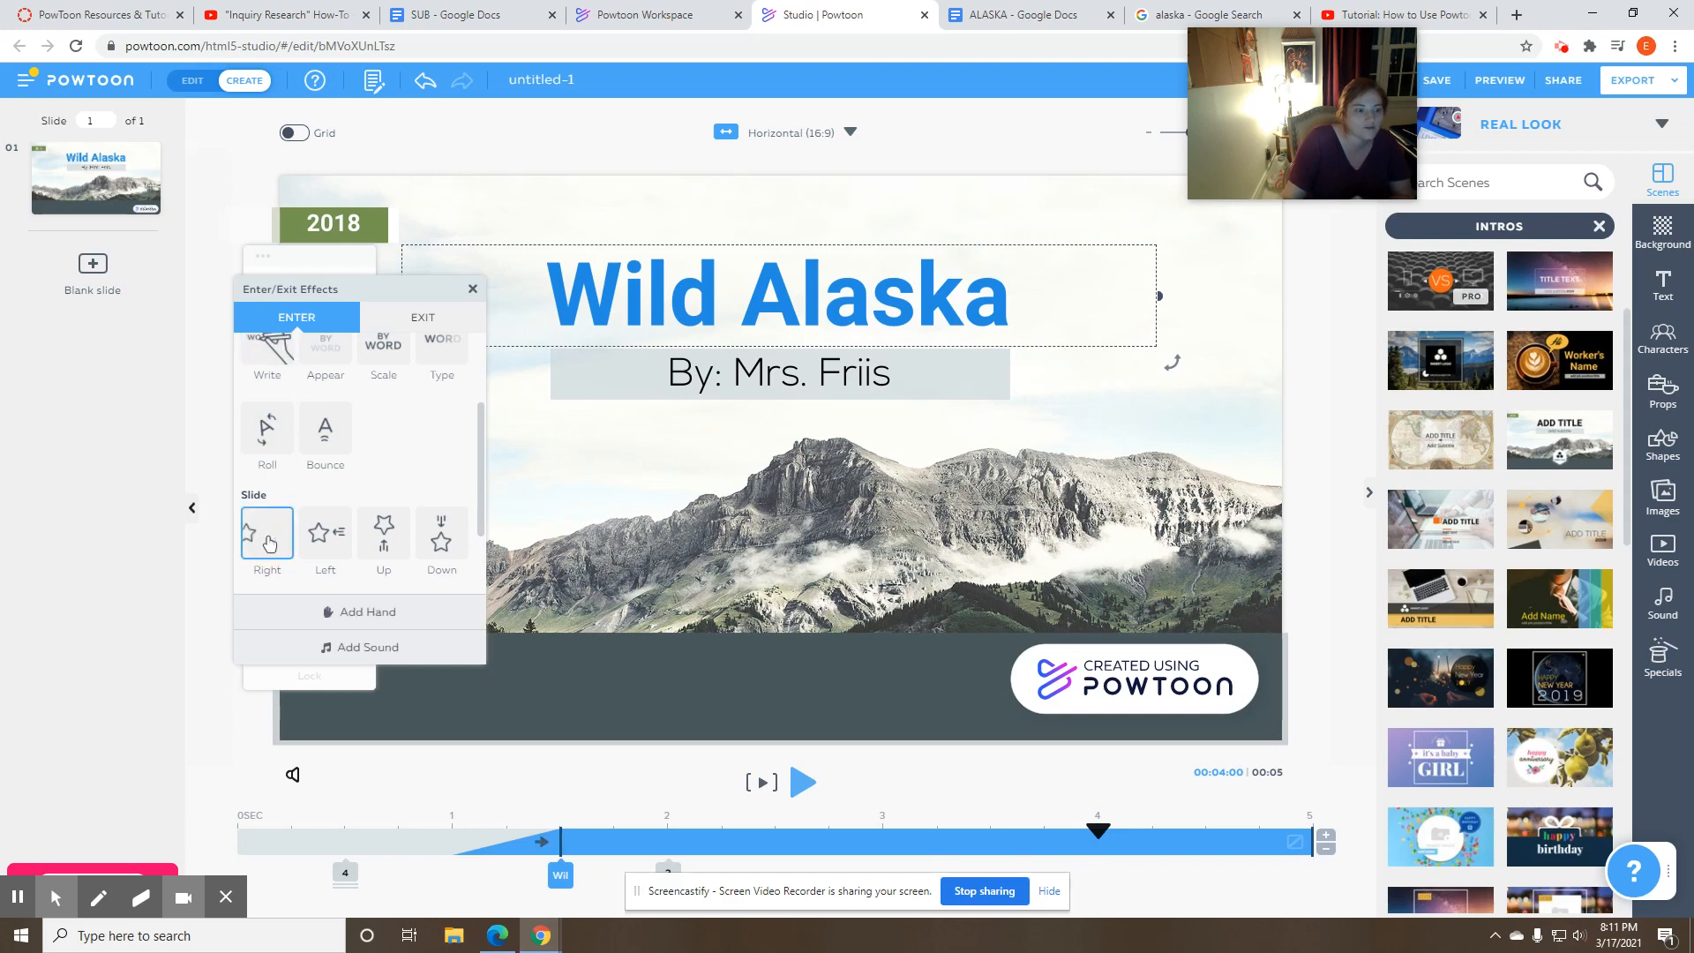
pyautogui.click(269, 349)
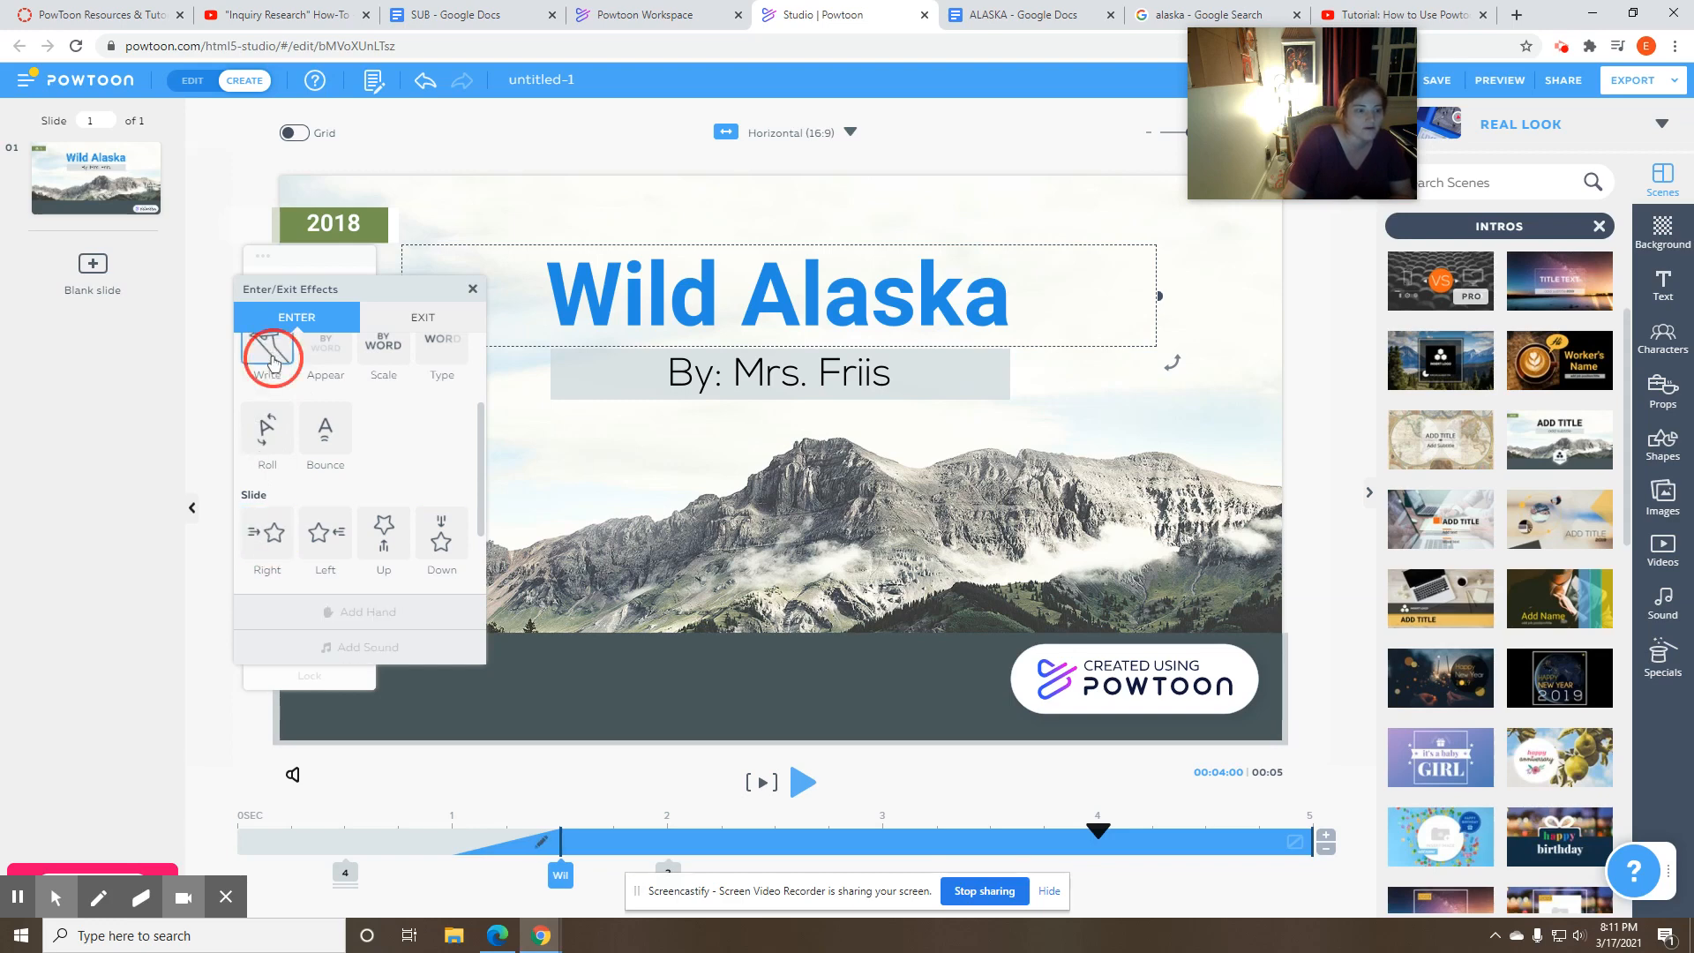
pyautogui.click(473, 290)
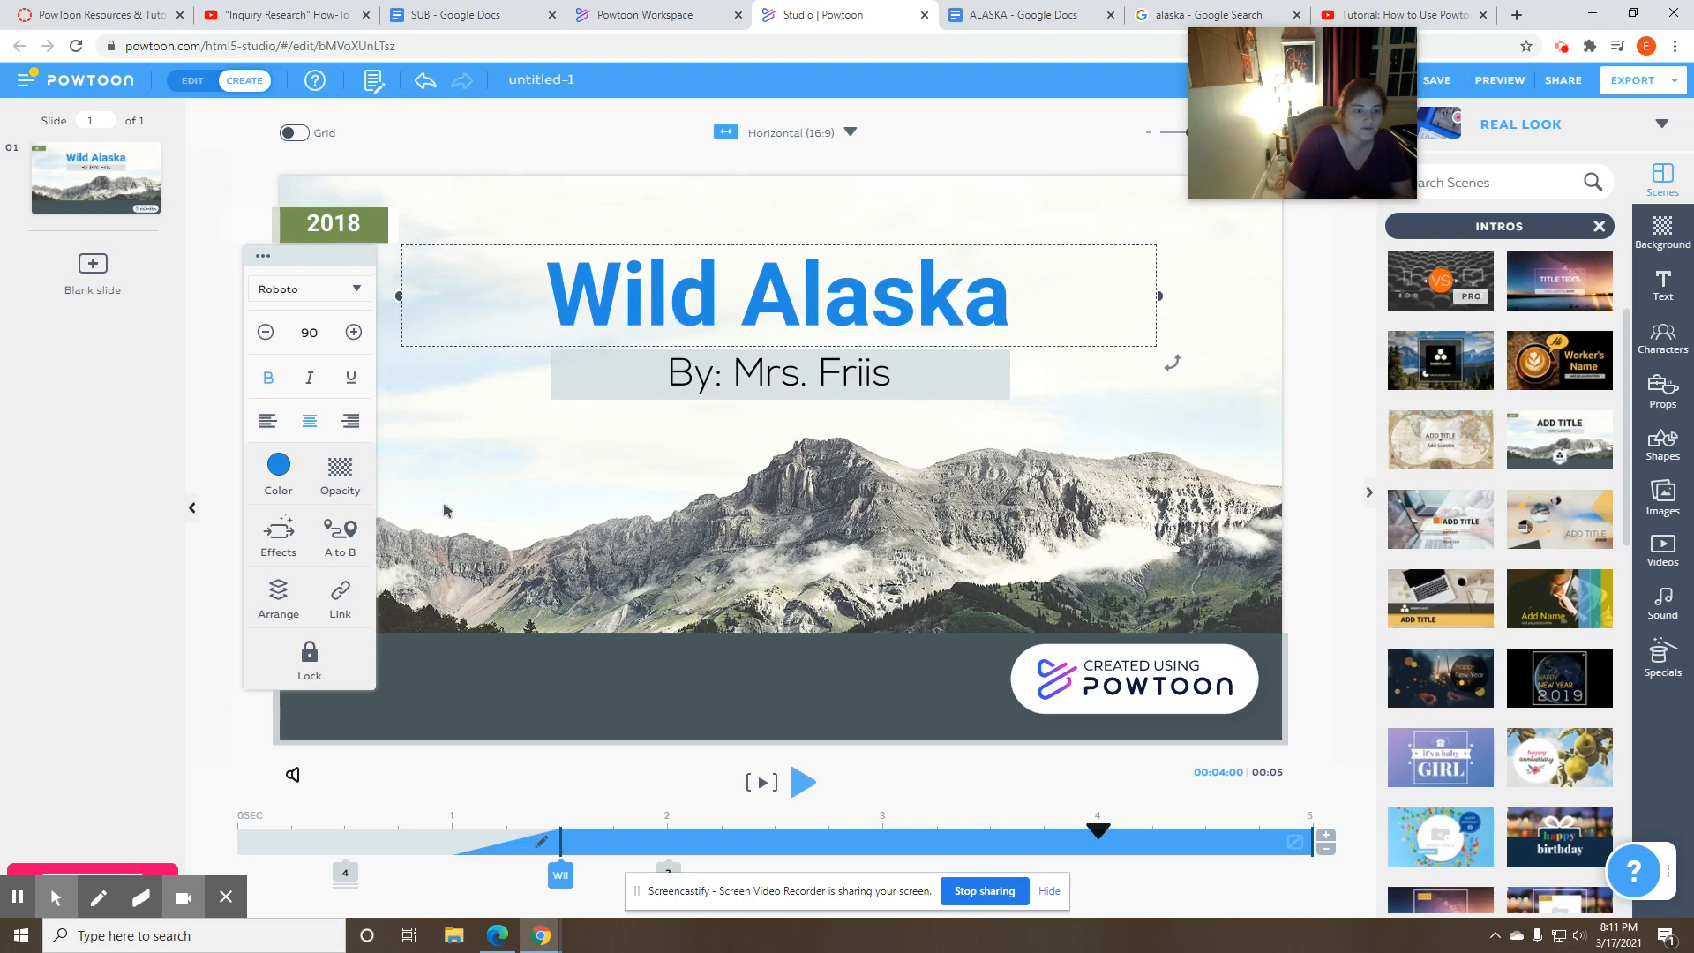
# - Inspect the title slide's object groups on the timeline, selecting the group at 2 seconds and the first group of four
pyautogui.click(356, 806)
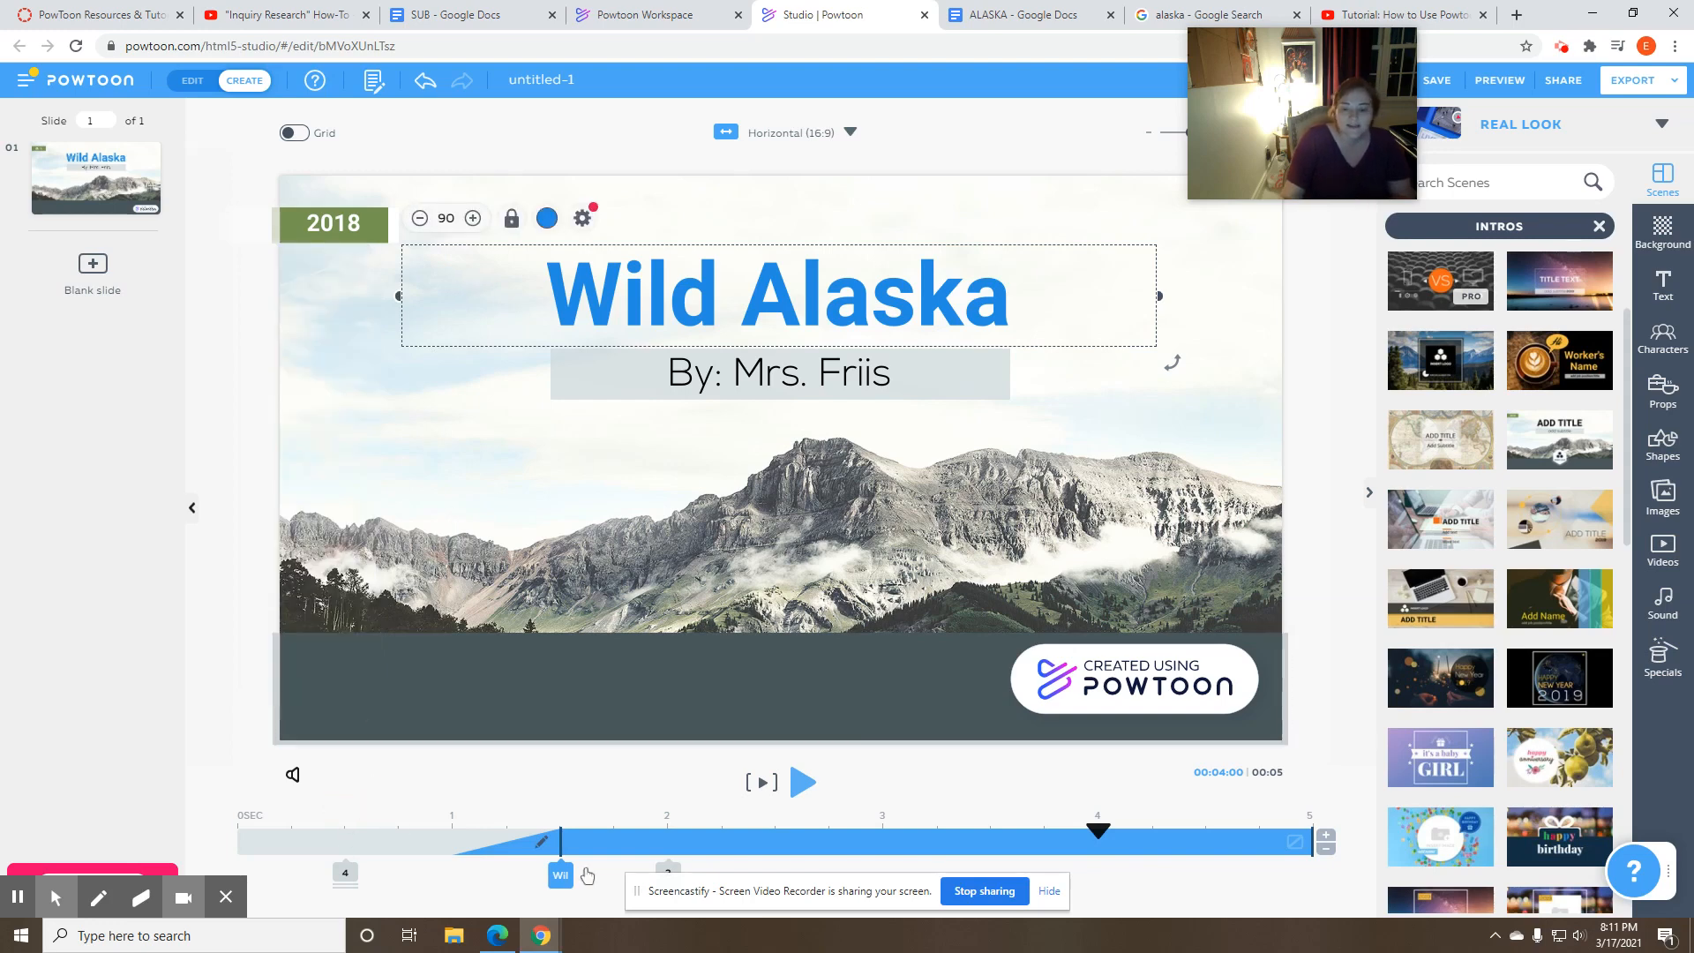
pyautogui.click(1050, 891)
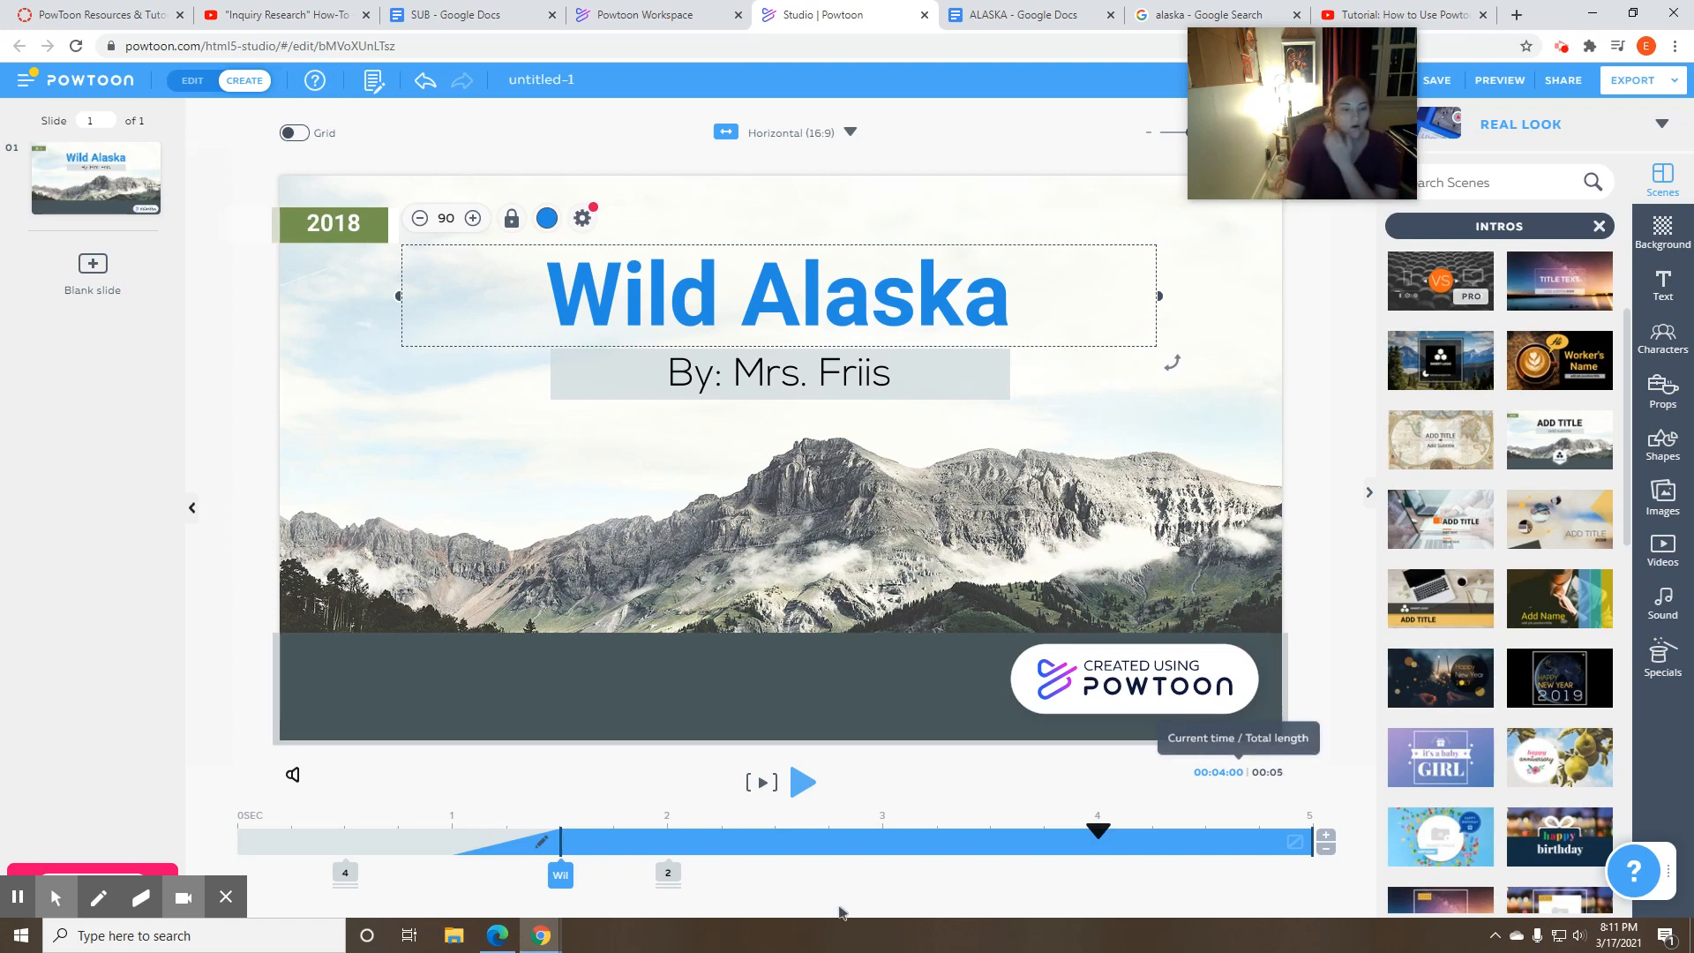
pyautogui.click(345, 878)
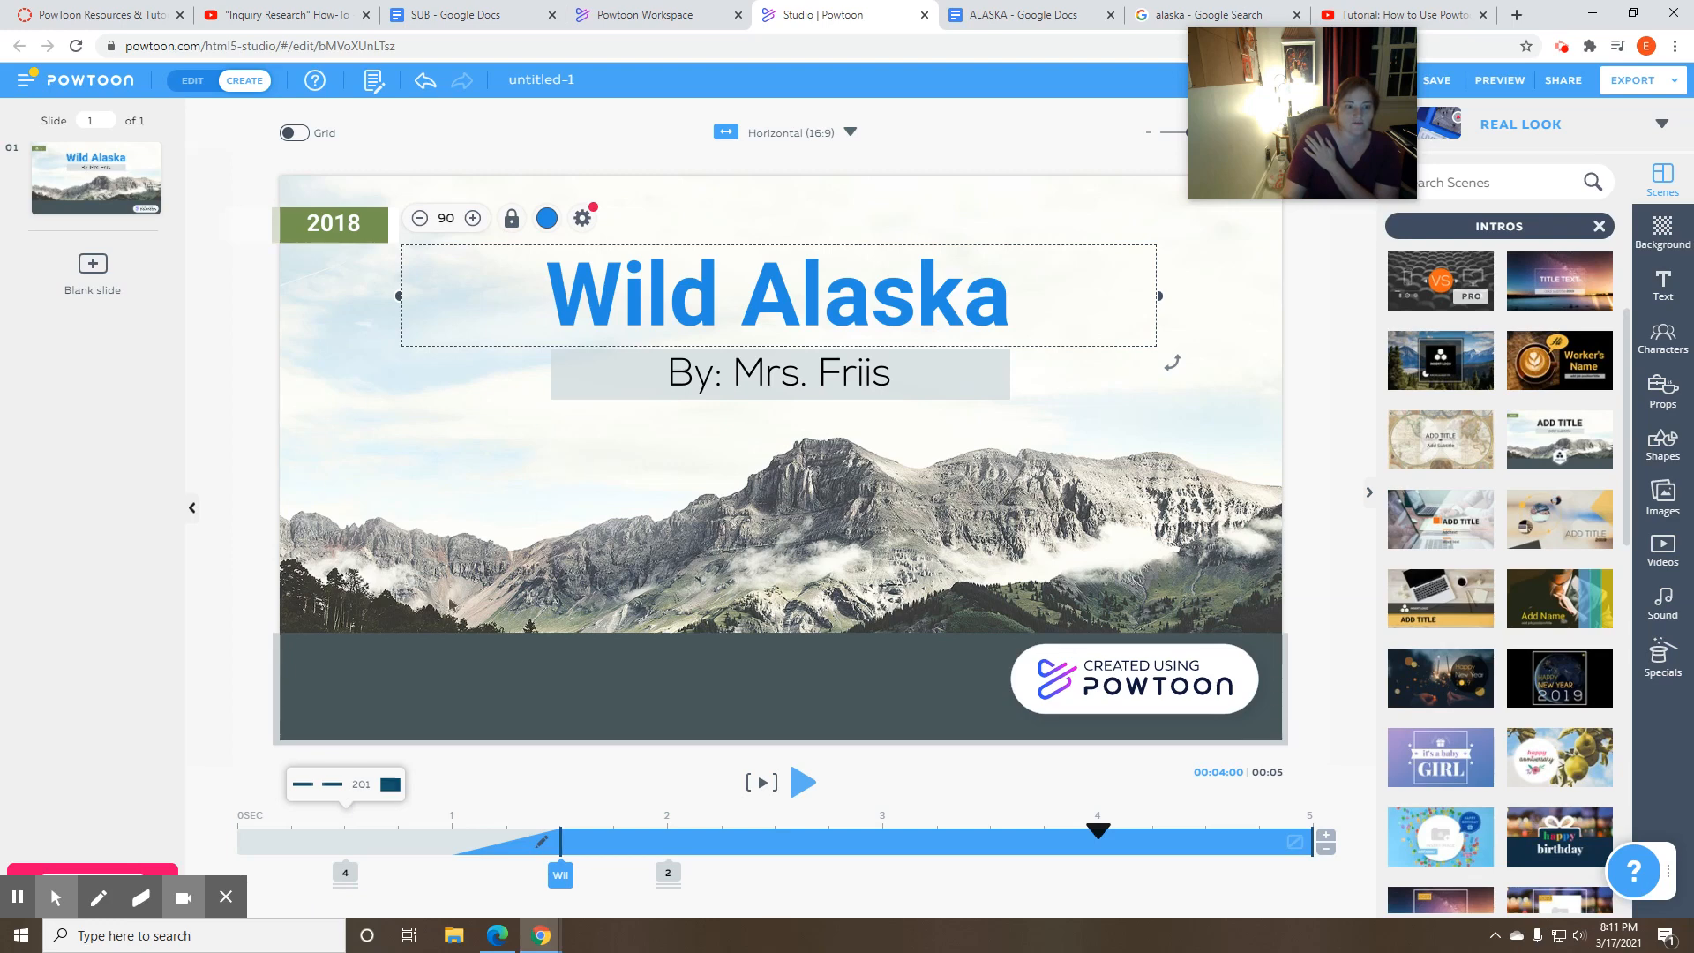
pyautogui.click(671, 877)
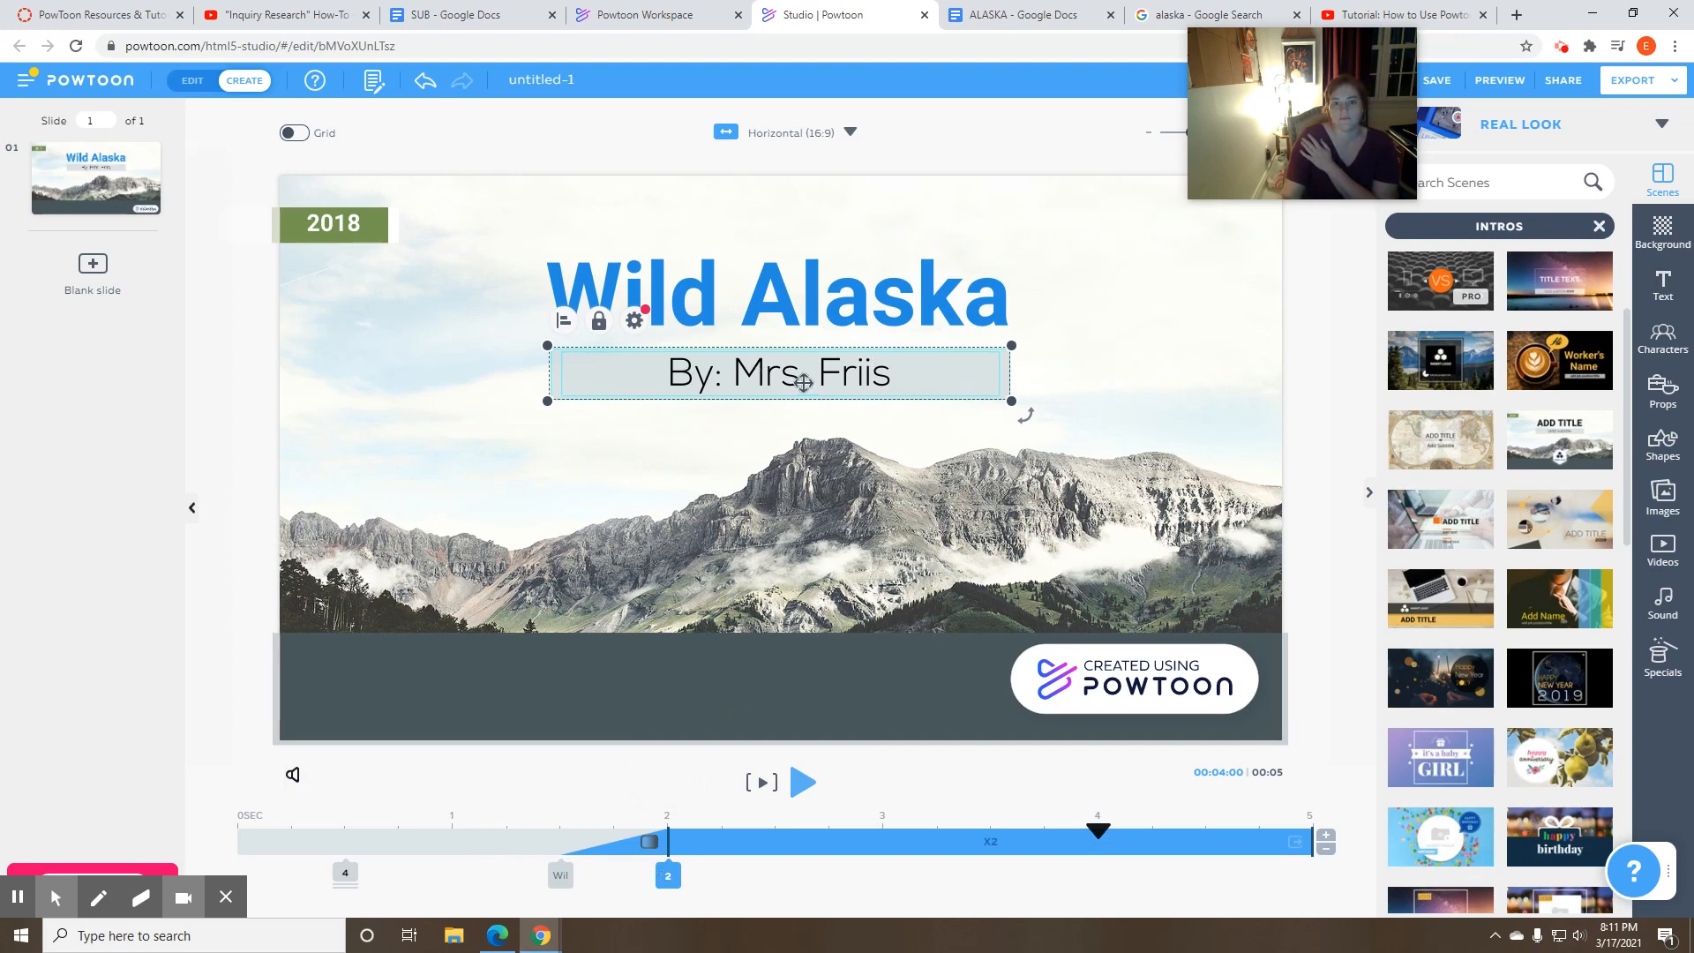
pyautogui.click(345, 874)
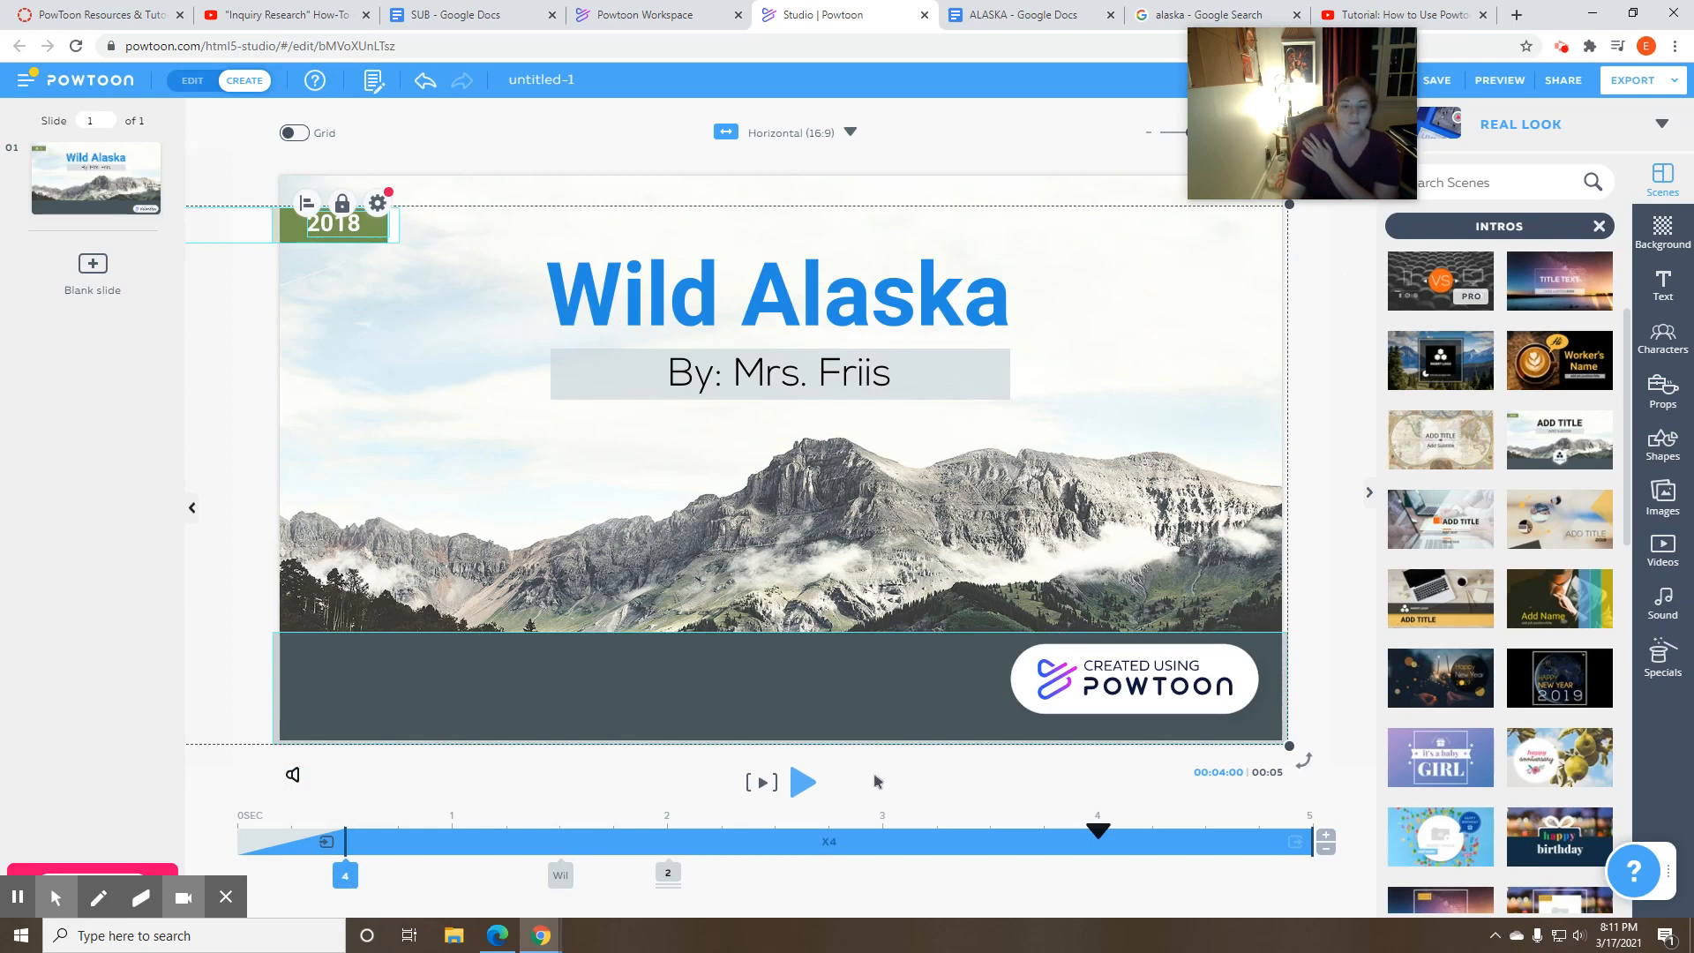
# - Rewind the title slide to 0 seconds and play it to preview the title's Write animation
pyautogui.click(802, 782)
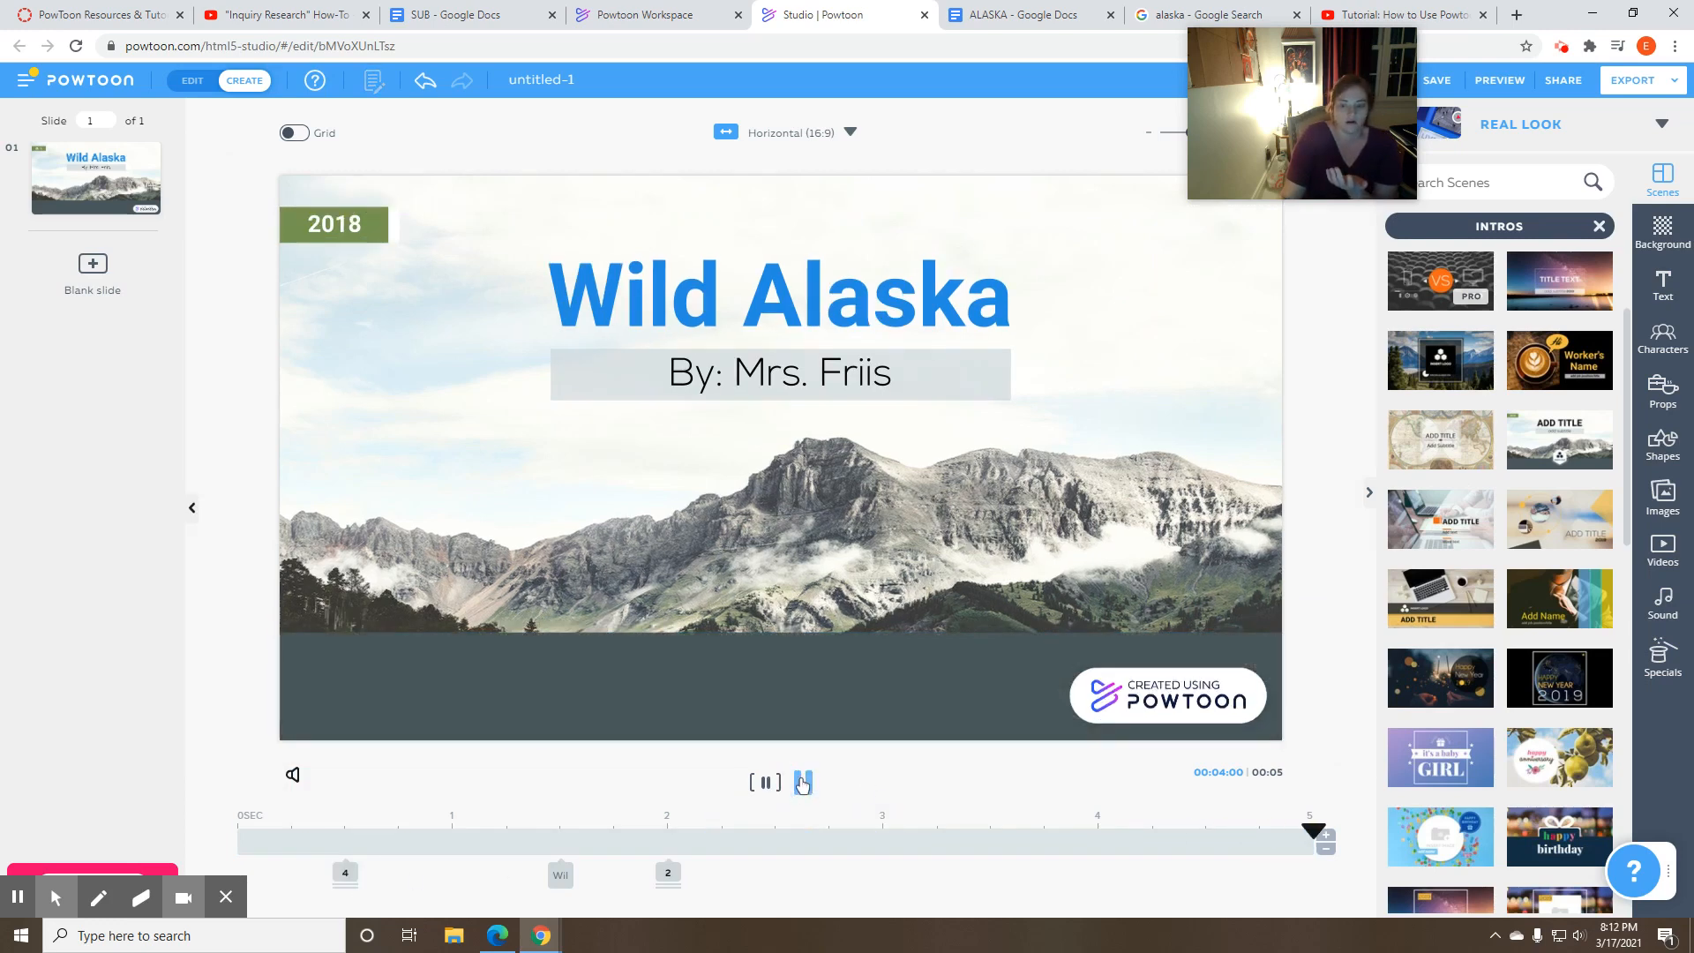
pyautogui.moveTo(1094, 830); pyautogui.dragTo(238, 831)
pyautogui.click(802, 783)
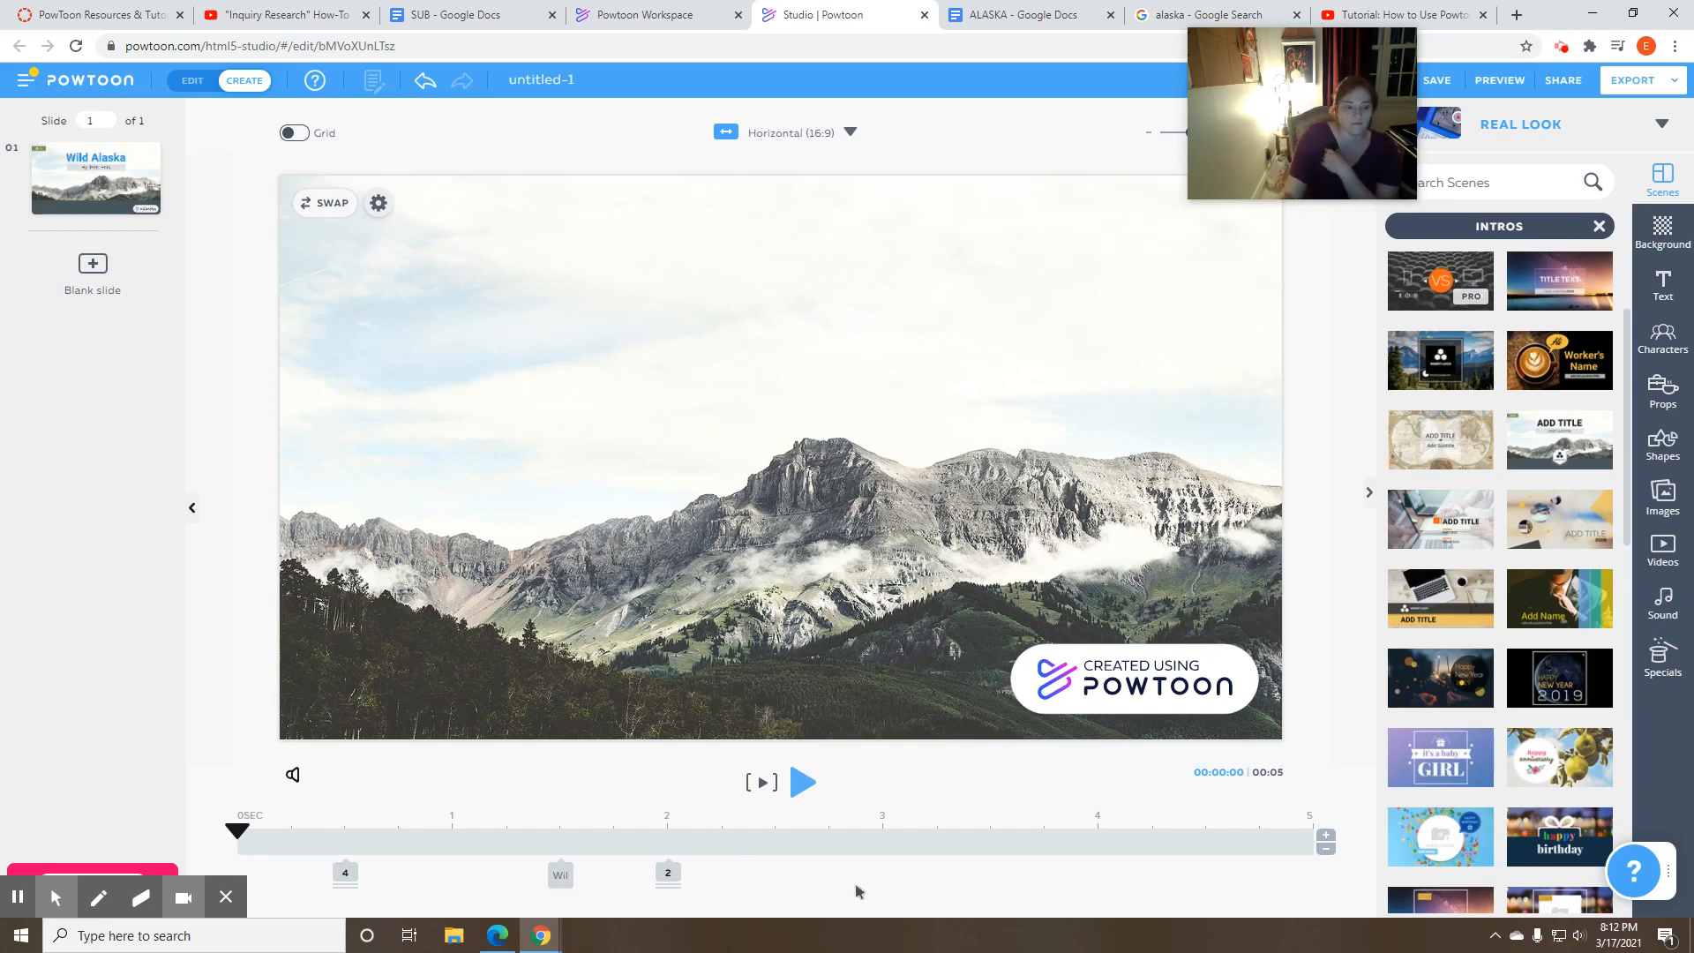
pyautogui.click(802, 782)
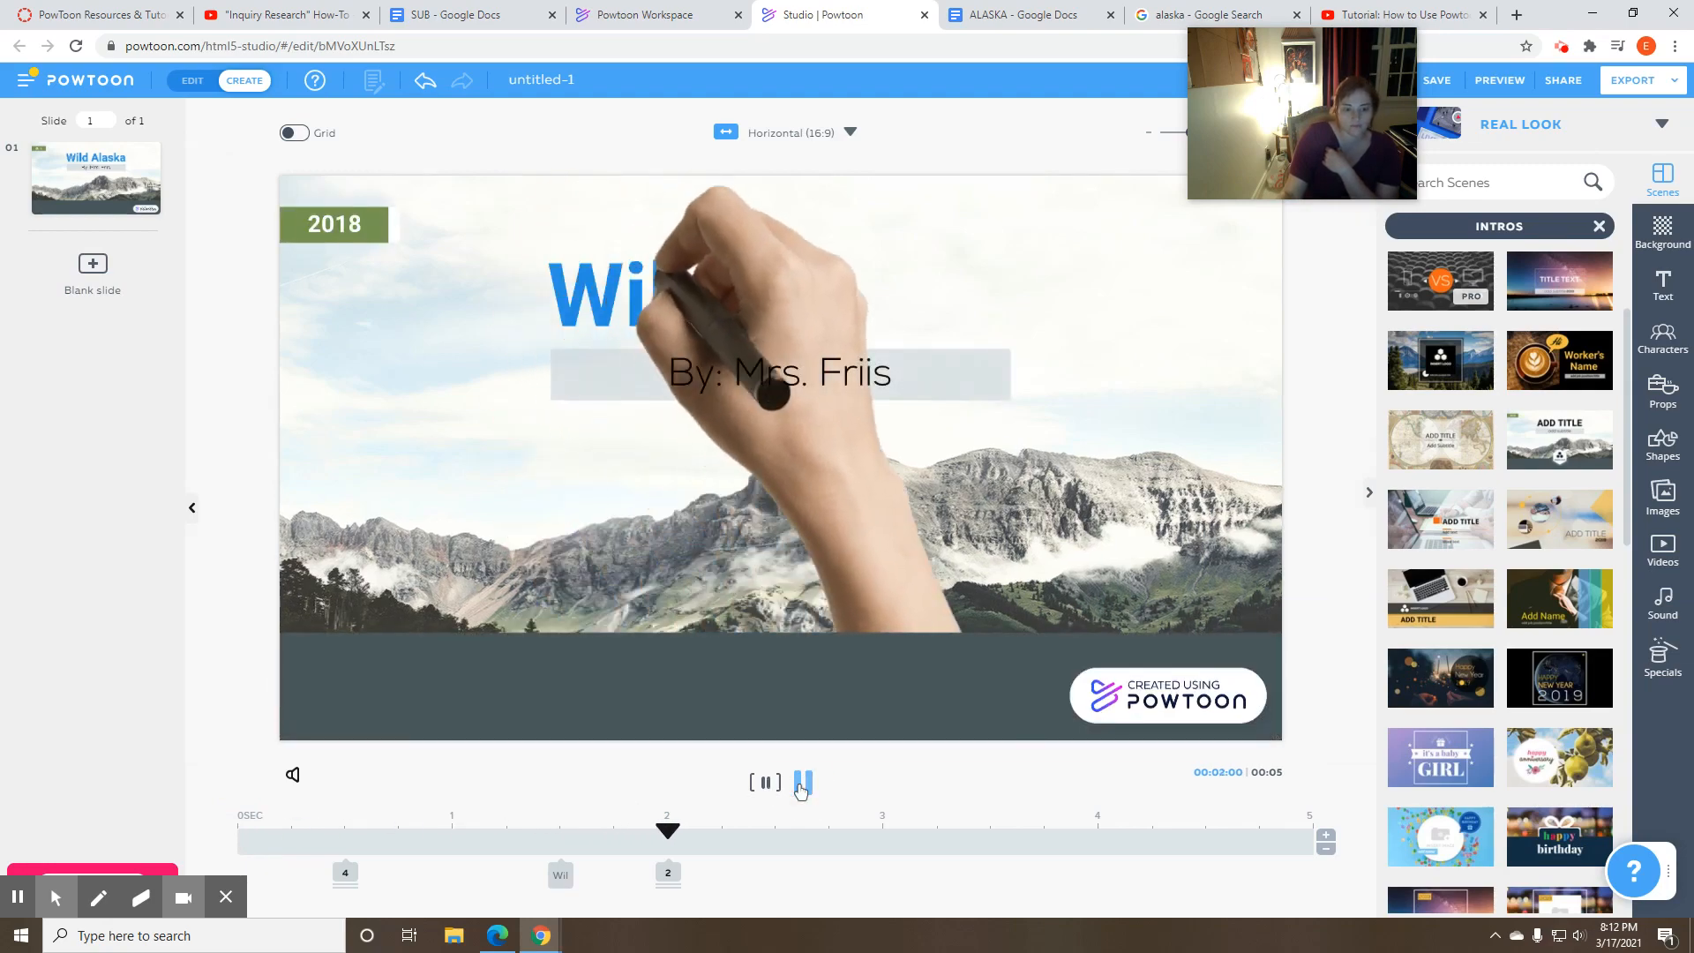
pyautogui.click(802, 781)
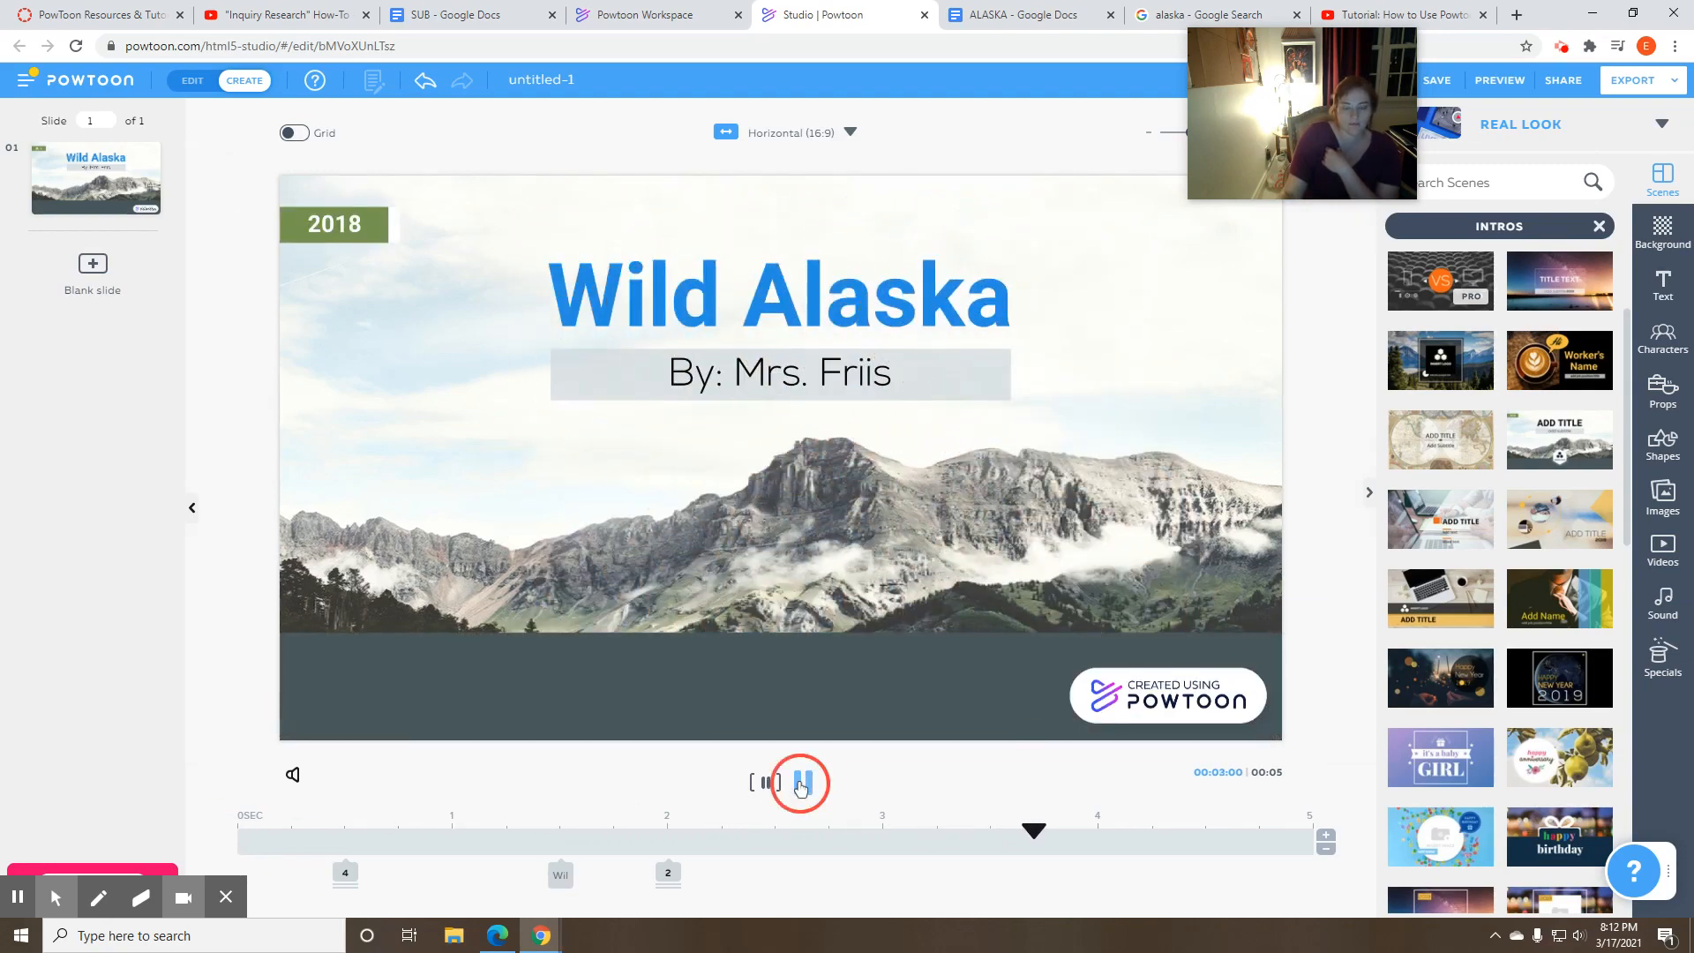
# - Change the "Wild Alaska" title's enter effect to Pop
pyautogui.click(766, 285)
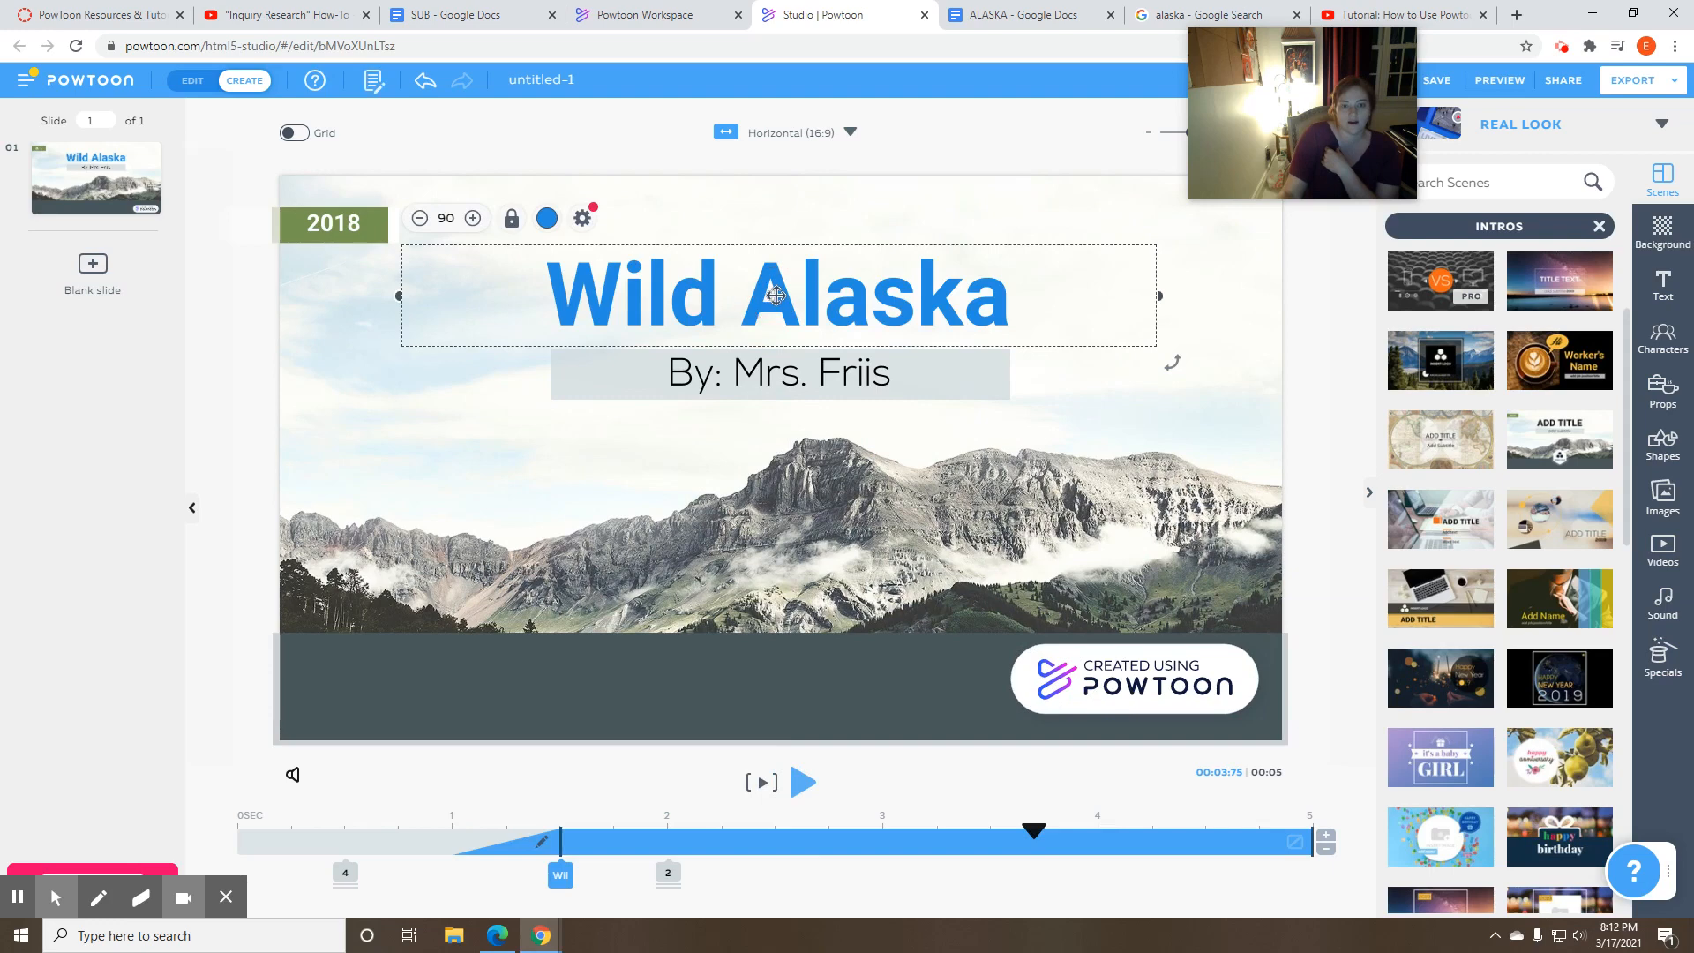
pyautogui.click(580, 218)
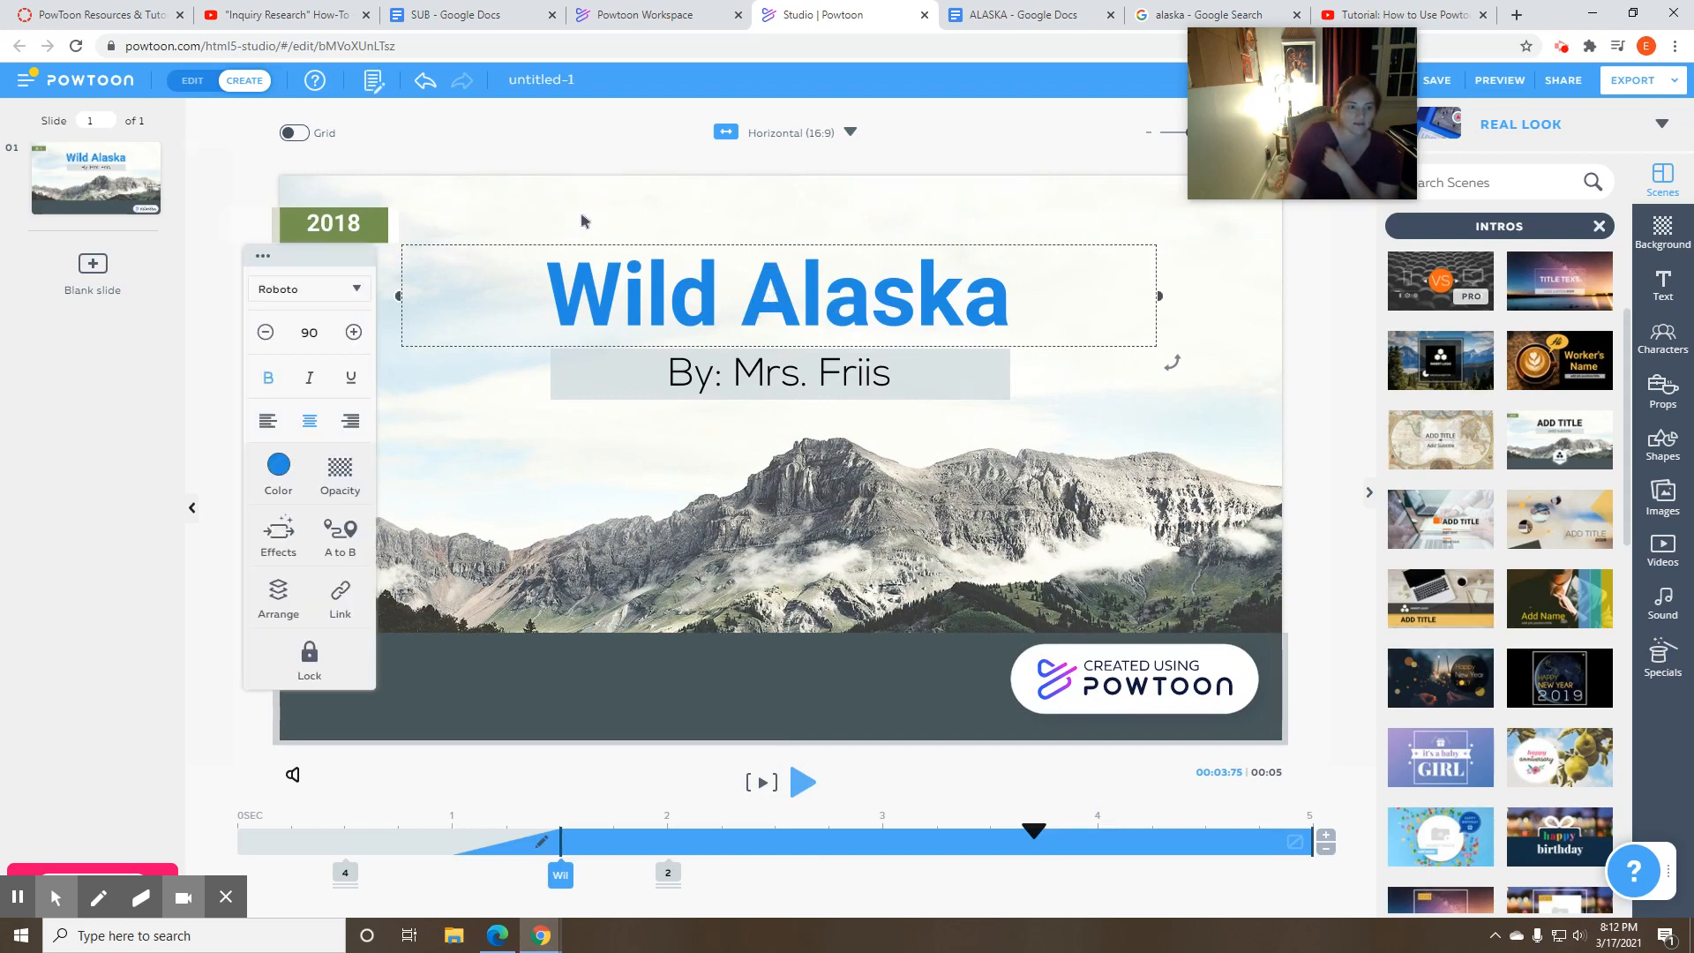
pyautogui.click(295, 535)
pyautogui.click(334, 390)
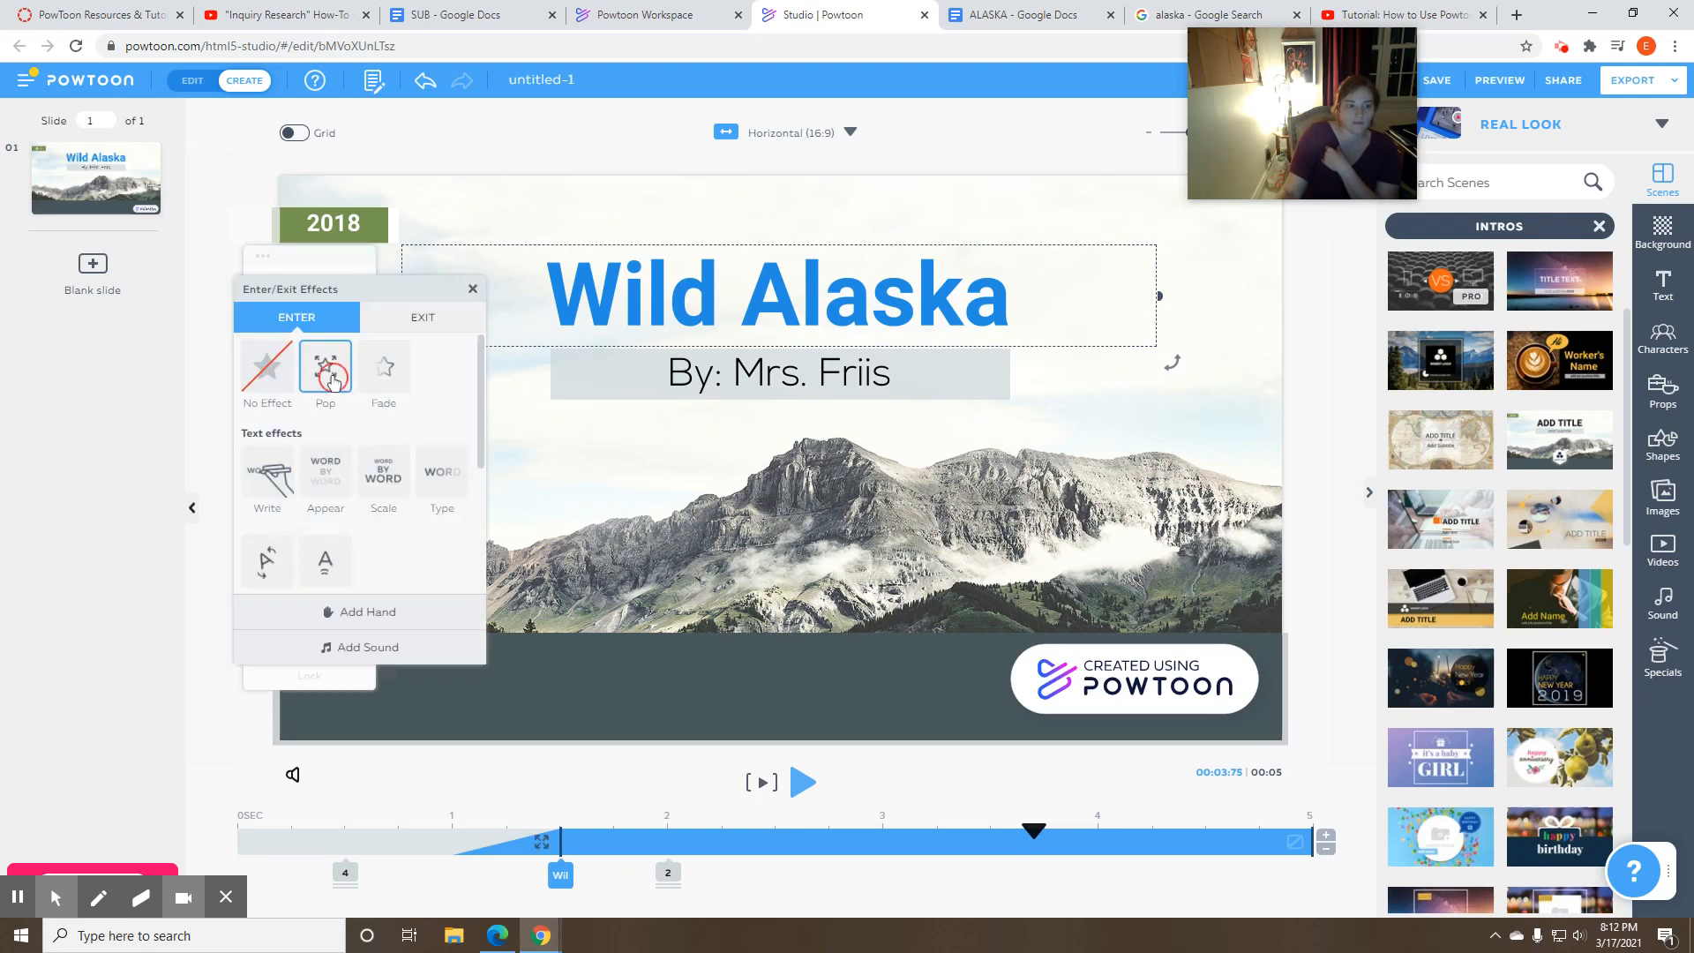
pyautogui.click(468, 295)
# - Play the title slide from near its start to preview the Pop effect
pyautogui.click(804, 788)
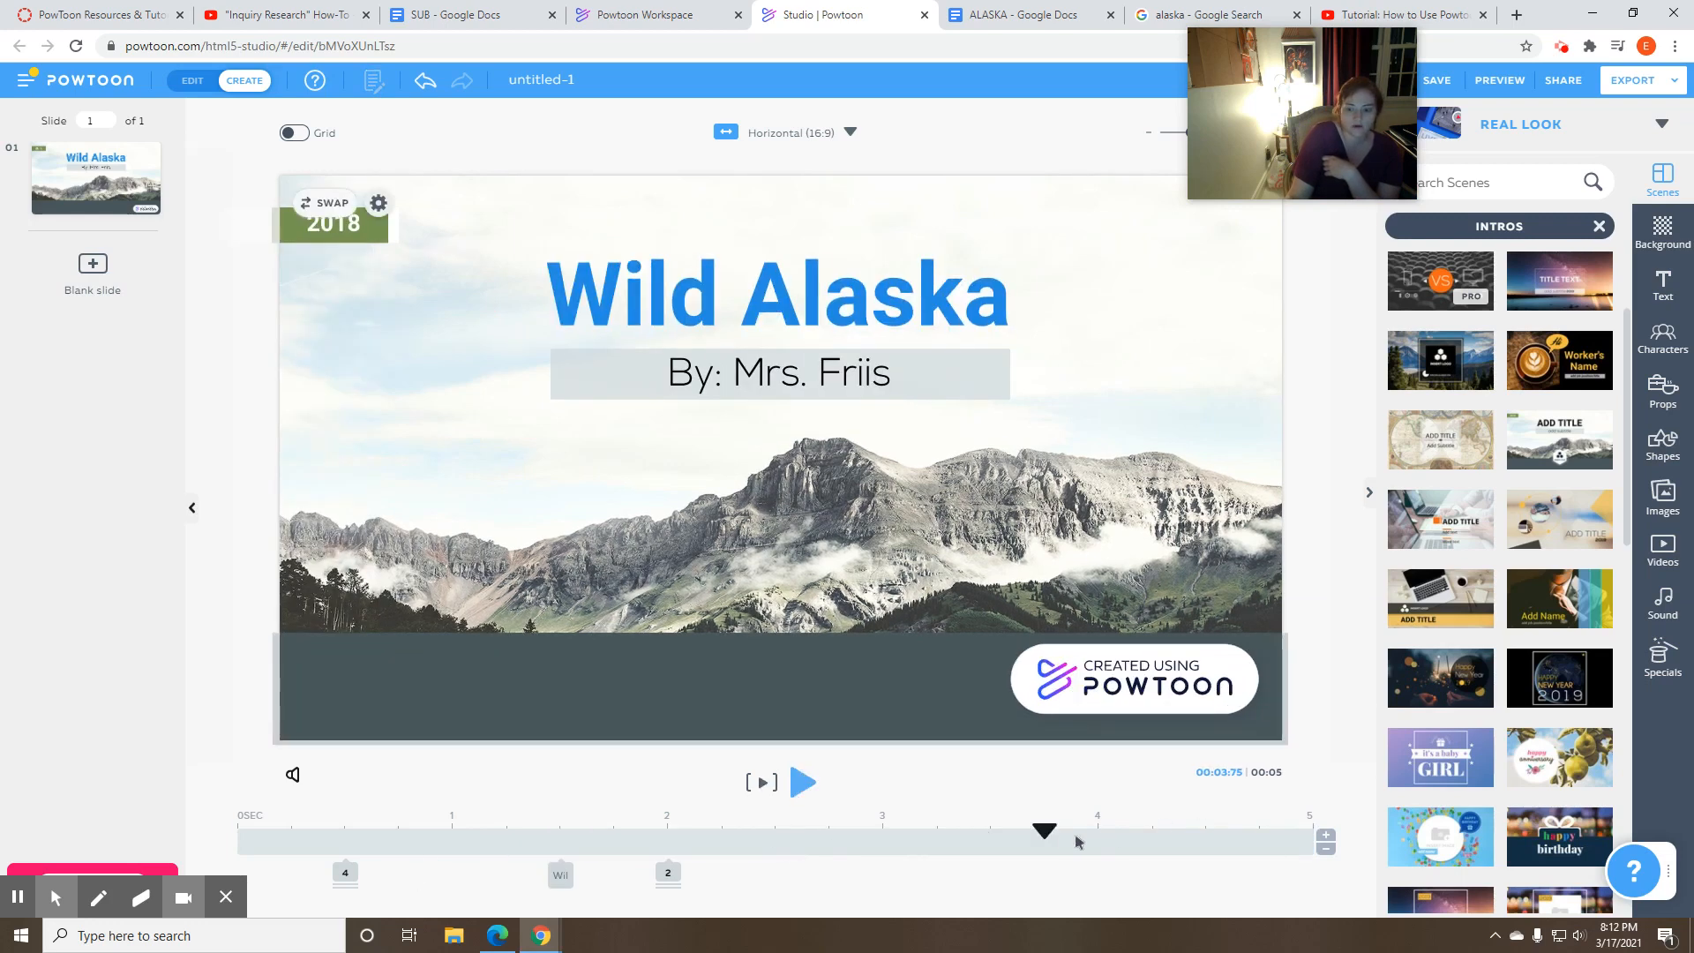
pyautogui.moveTo(1044, 831); pyautogui.dragTo(291, 834)
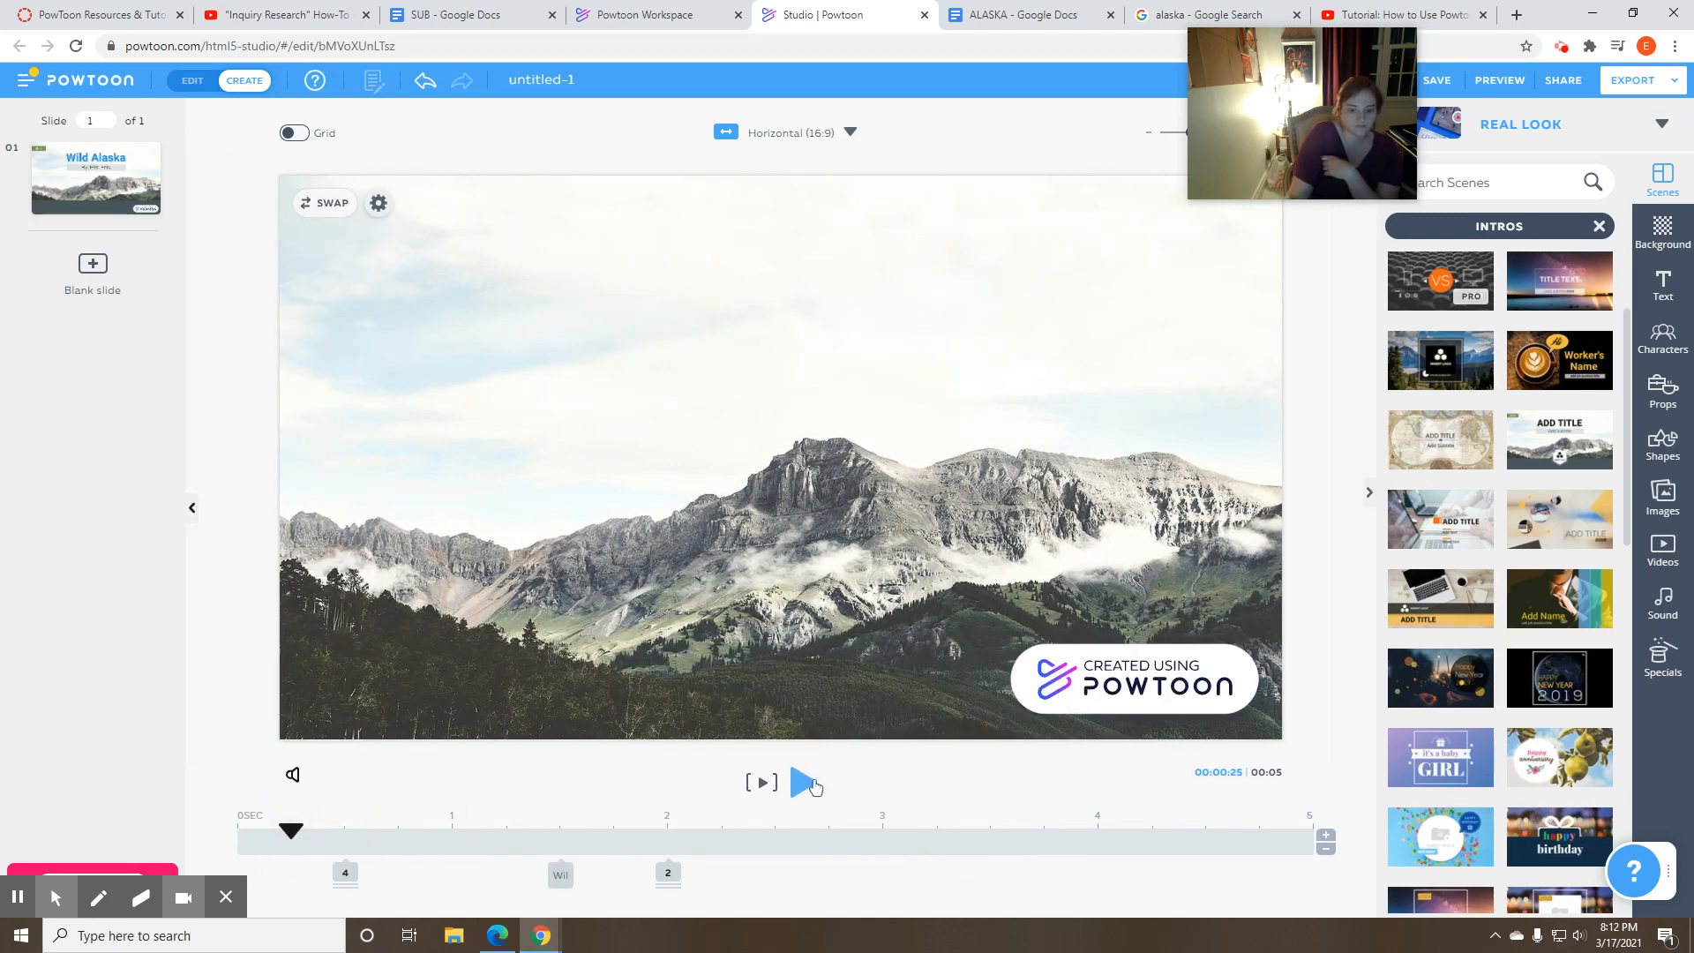
pyautogui.click(804, 782)
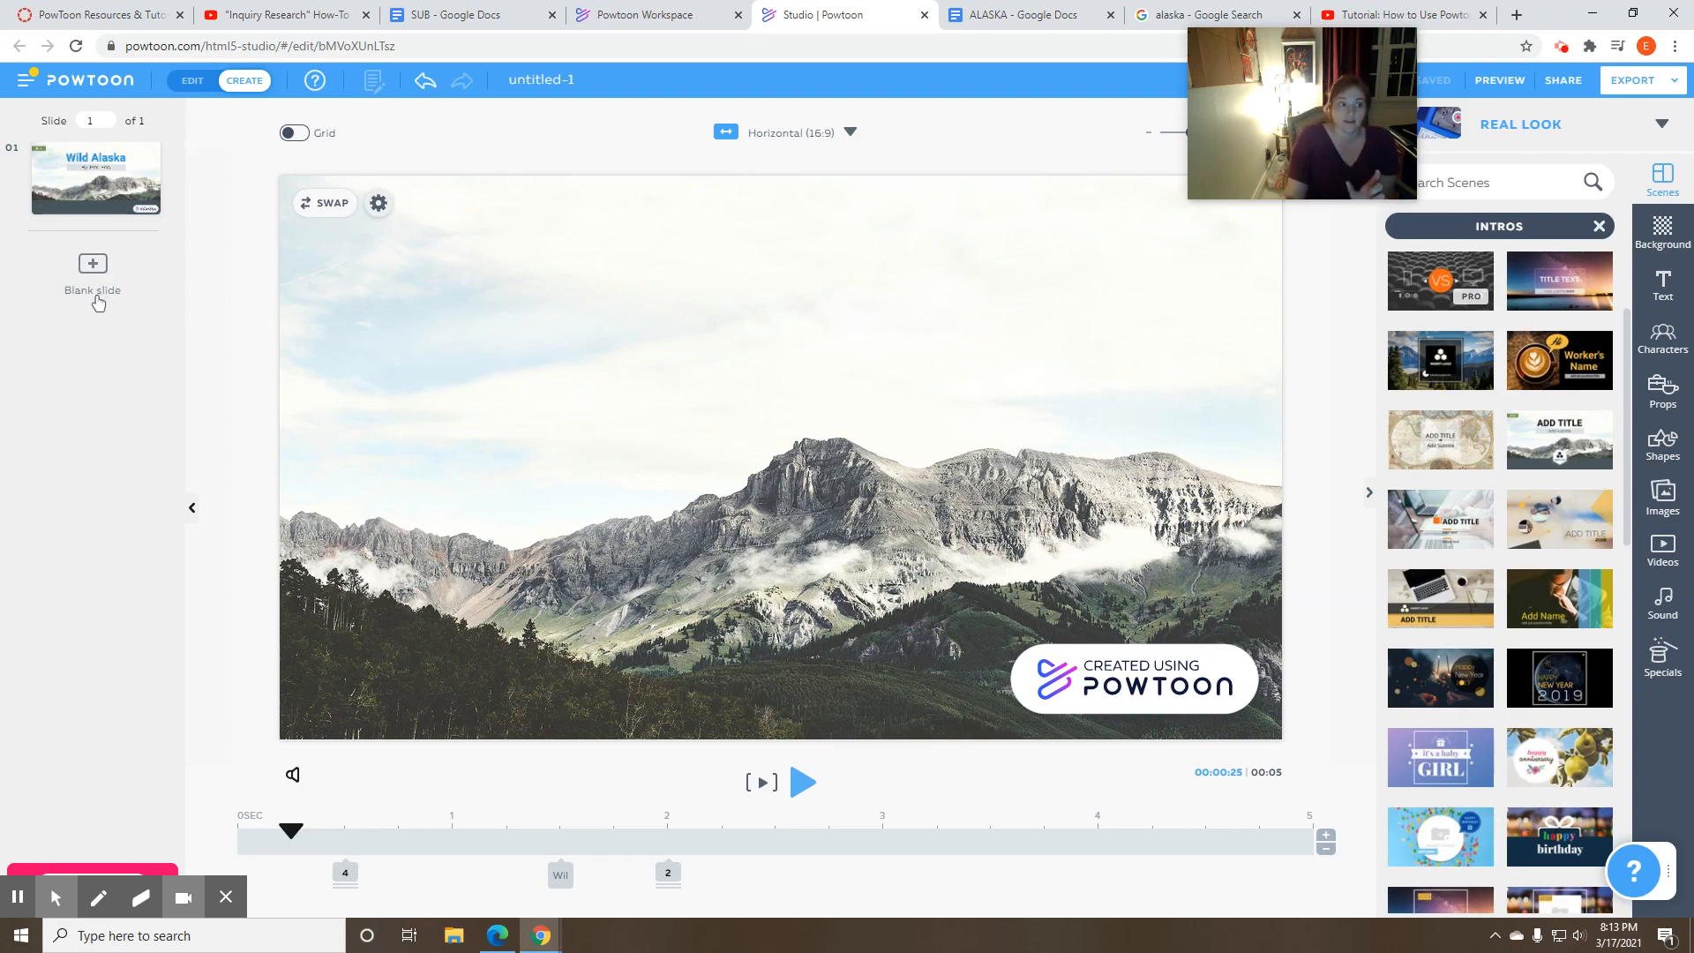
# - Switch to the PowToon Resources & Tutorials course page and review the content slide requirements in the project guidelines
pyautogui.click(72, 15)
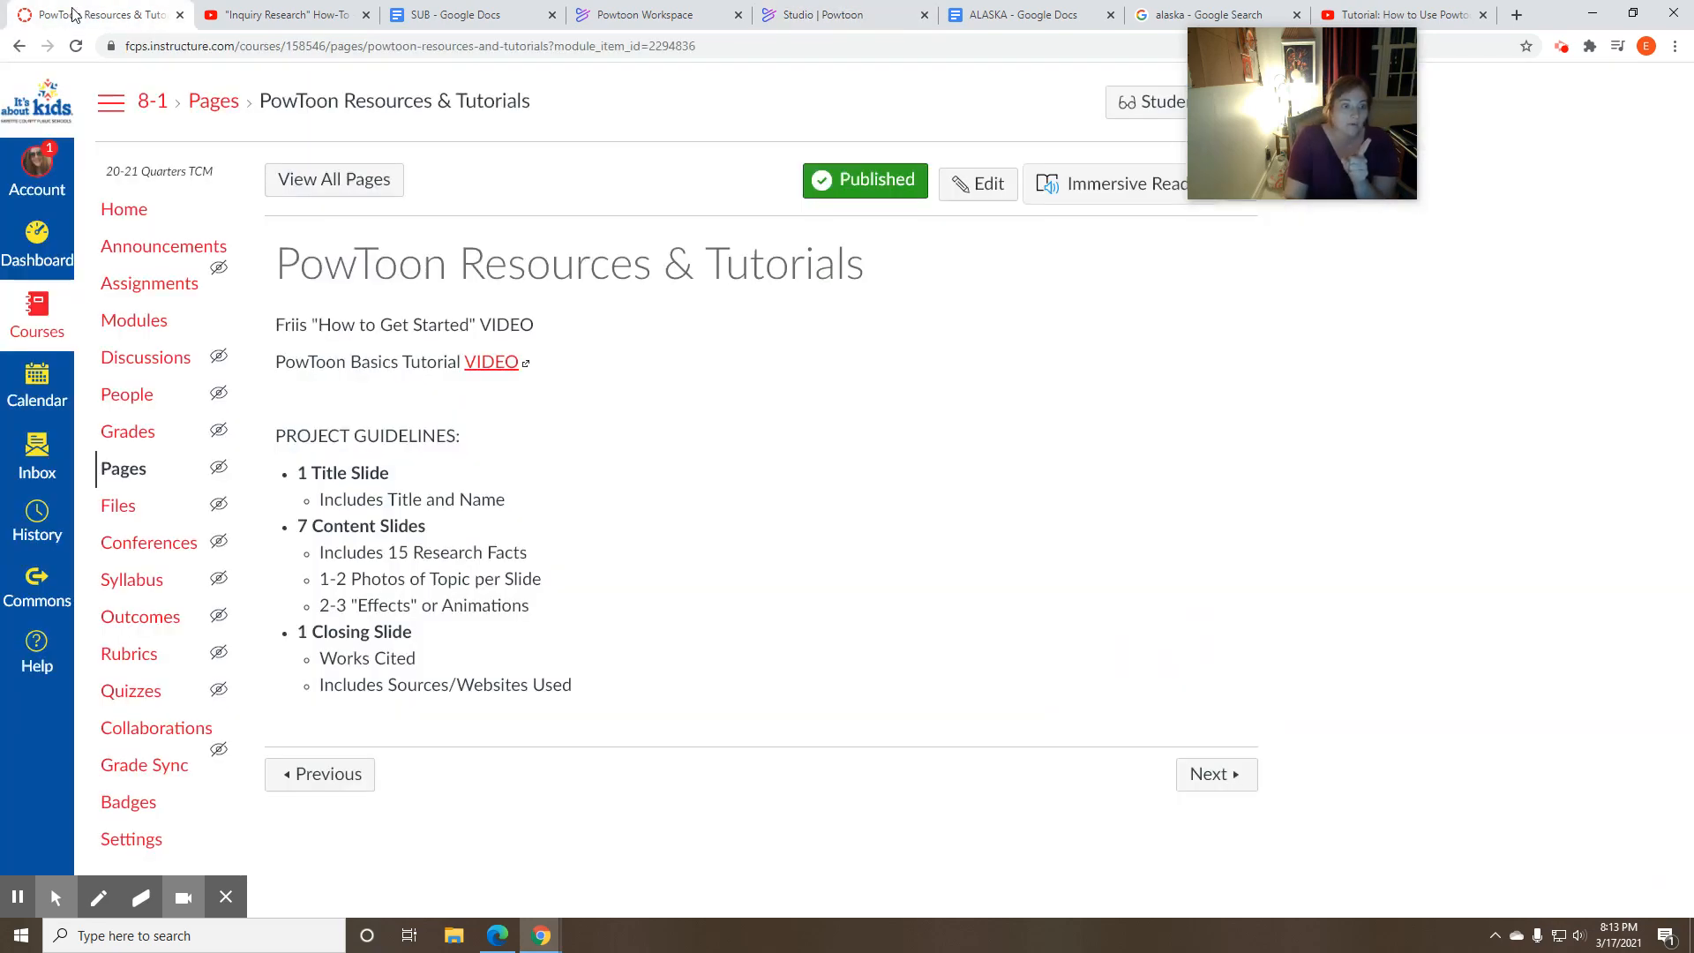
pyautogui.moveTo(301, 523); pyautogui.dragTo(523, 605)
pyautogui.click(293, 549)
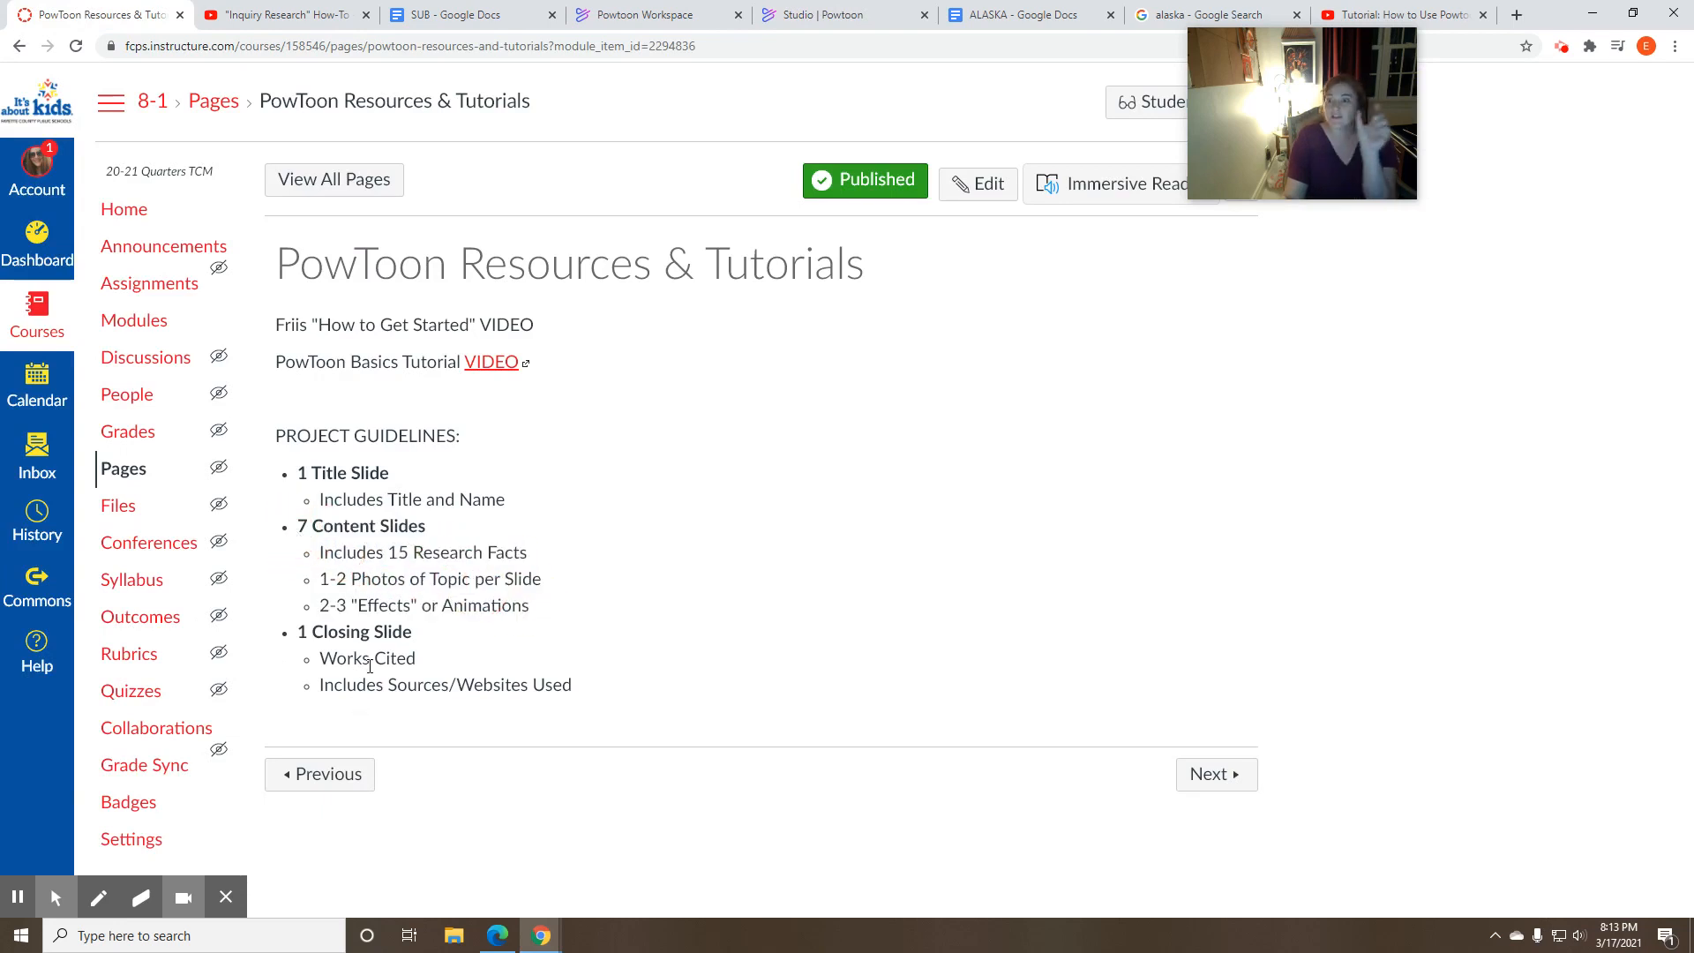
# - Return to Powtoon Studio and add eight blank slides after the title slide, for nine slides in total
pyautogui.click(808, 18)
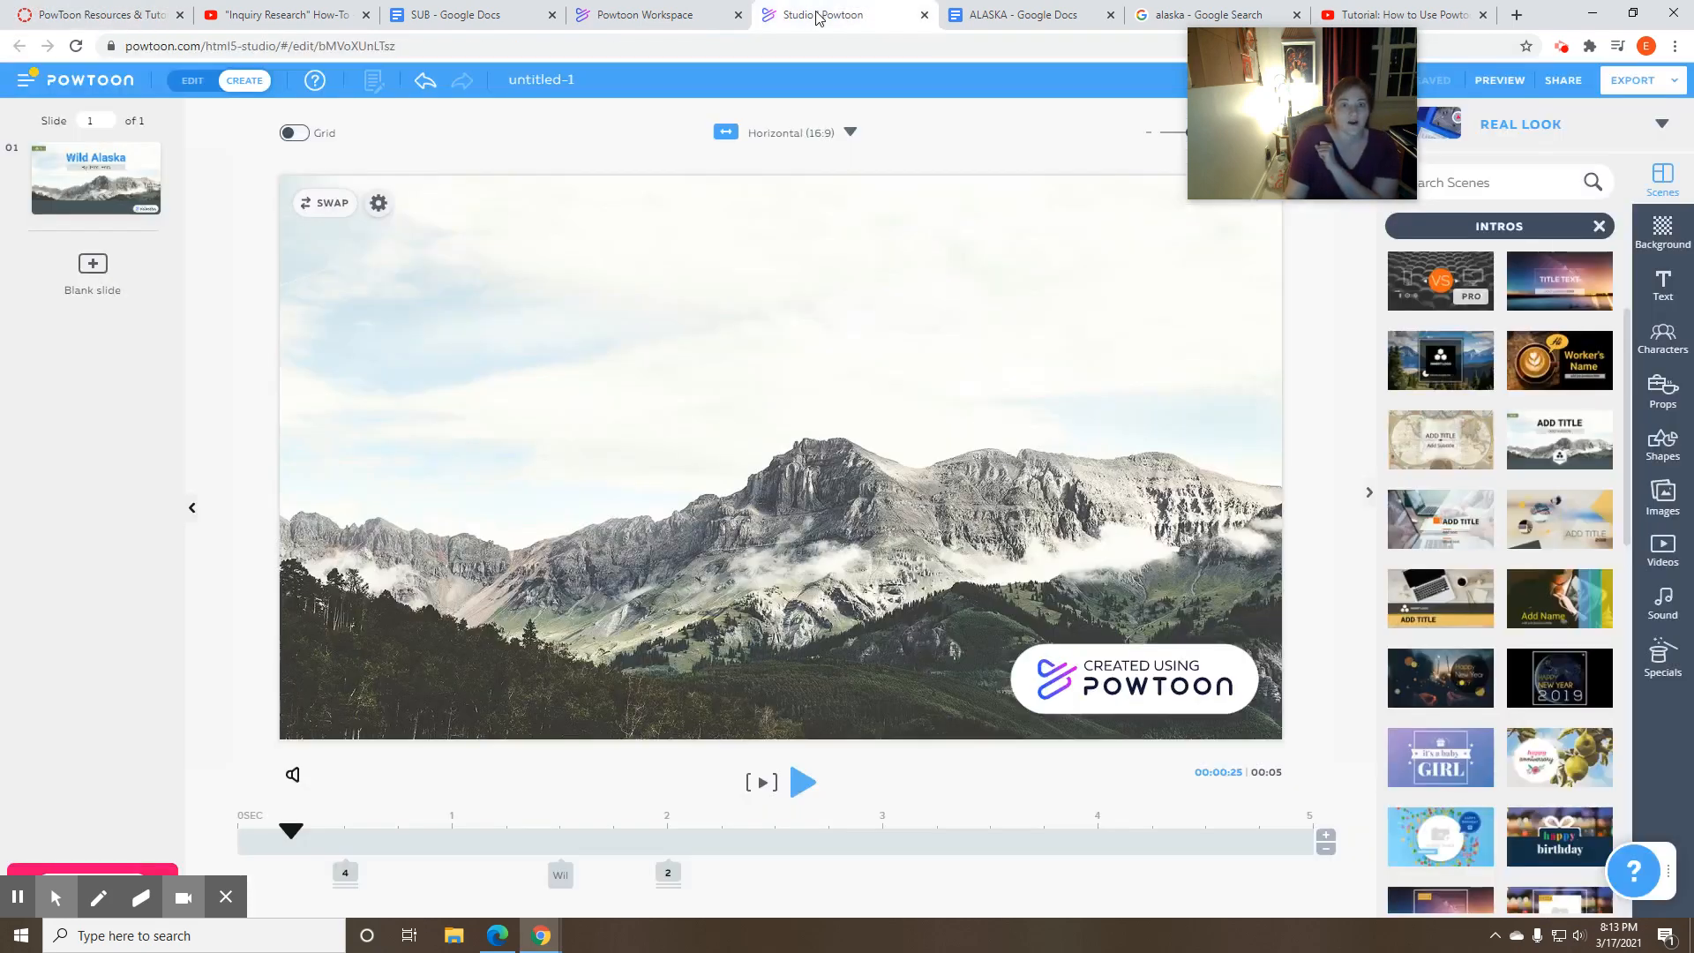
pyautogui.click(93, 265)
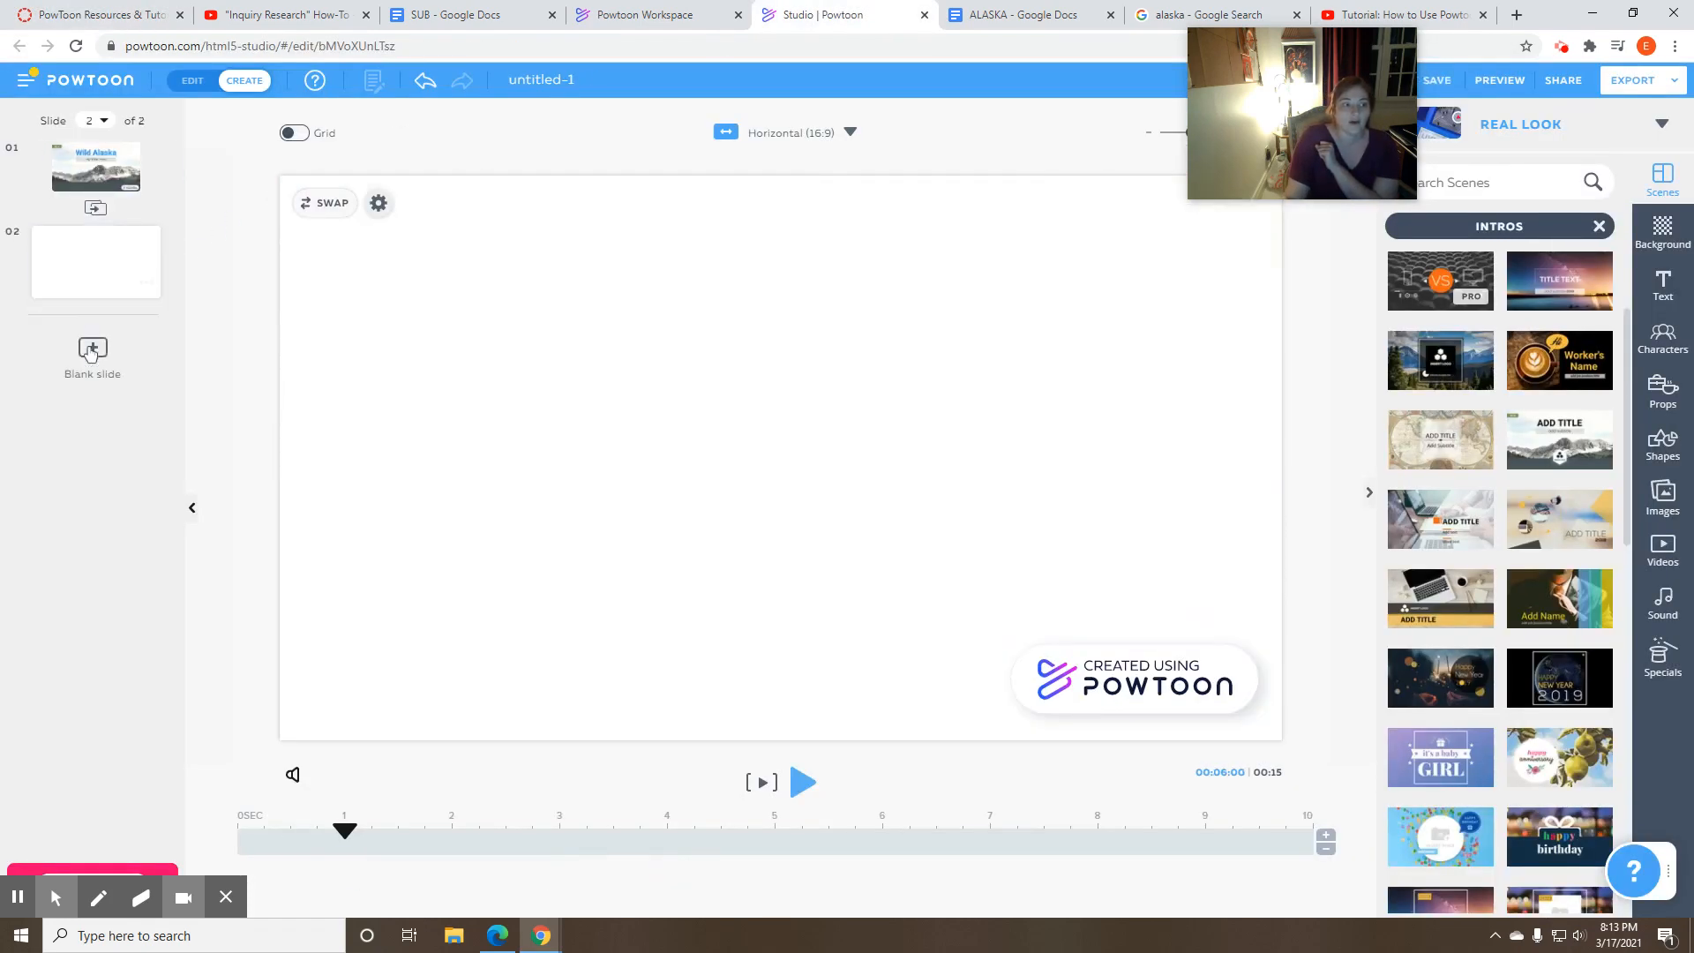
pyautogui.click(92, 353)
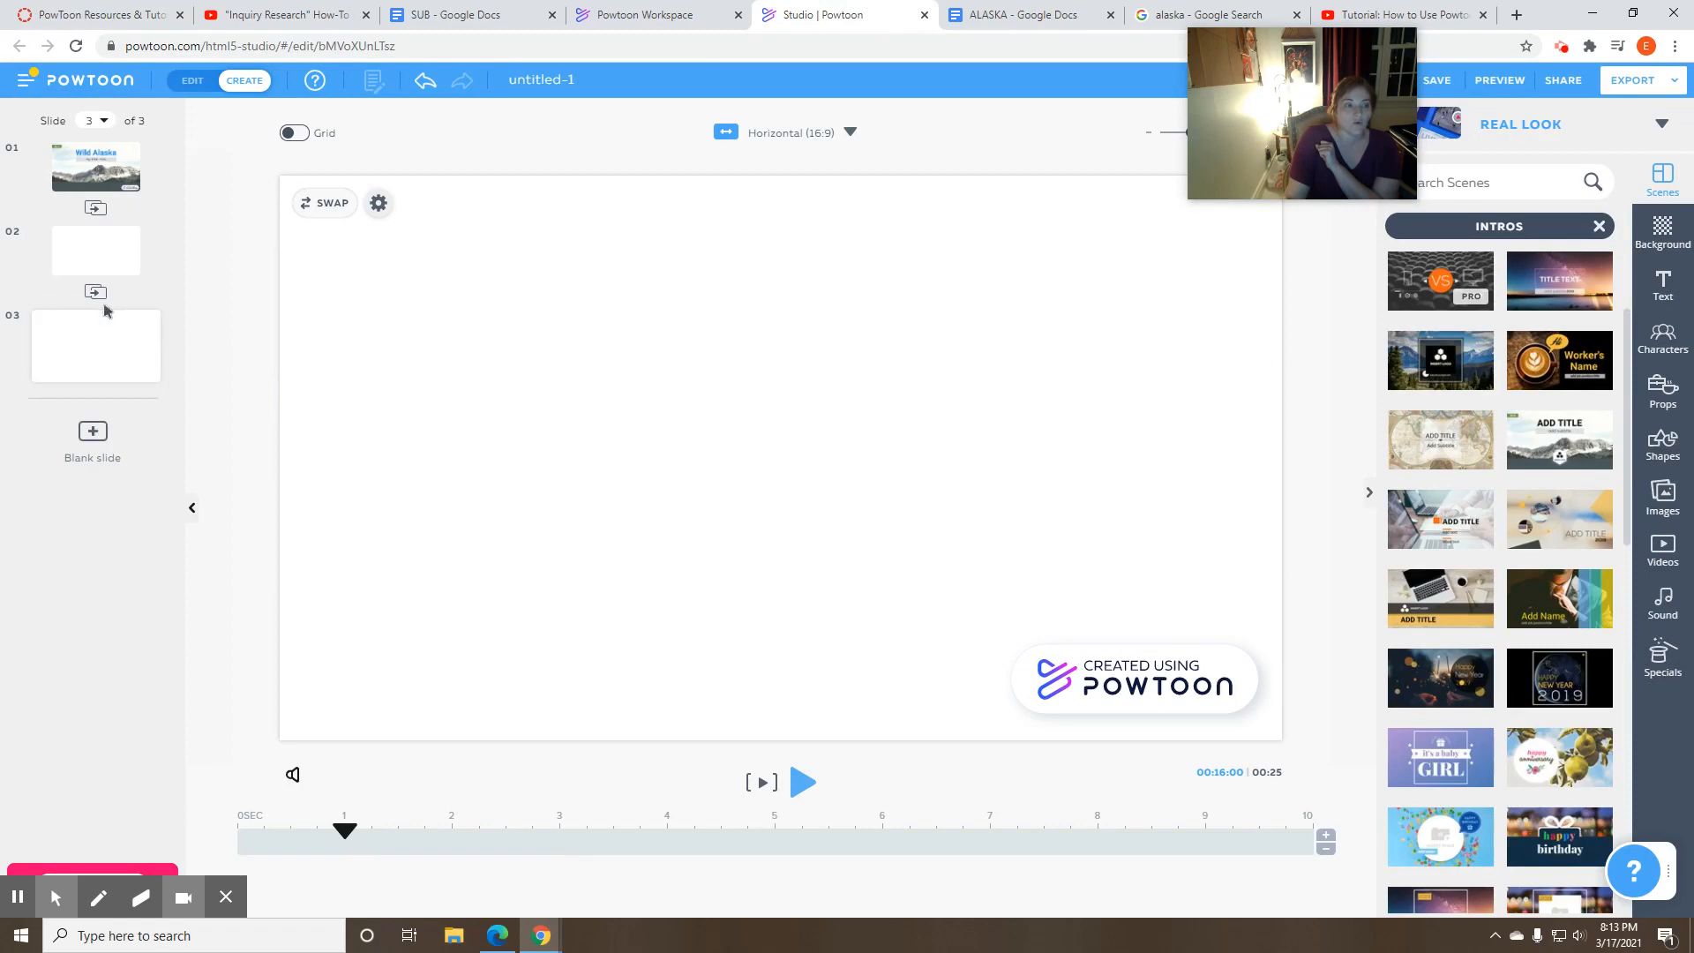
pyautogui.click(94, 432)
pyautogui.click(102, 516)
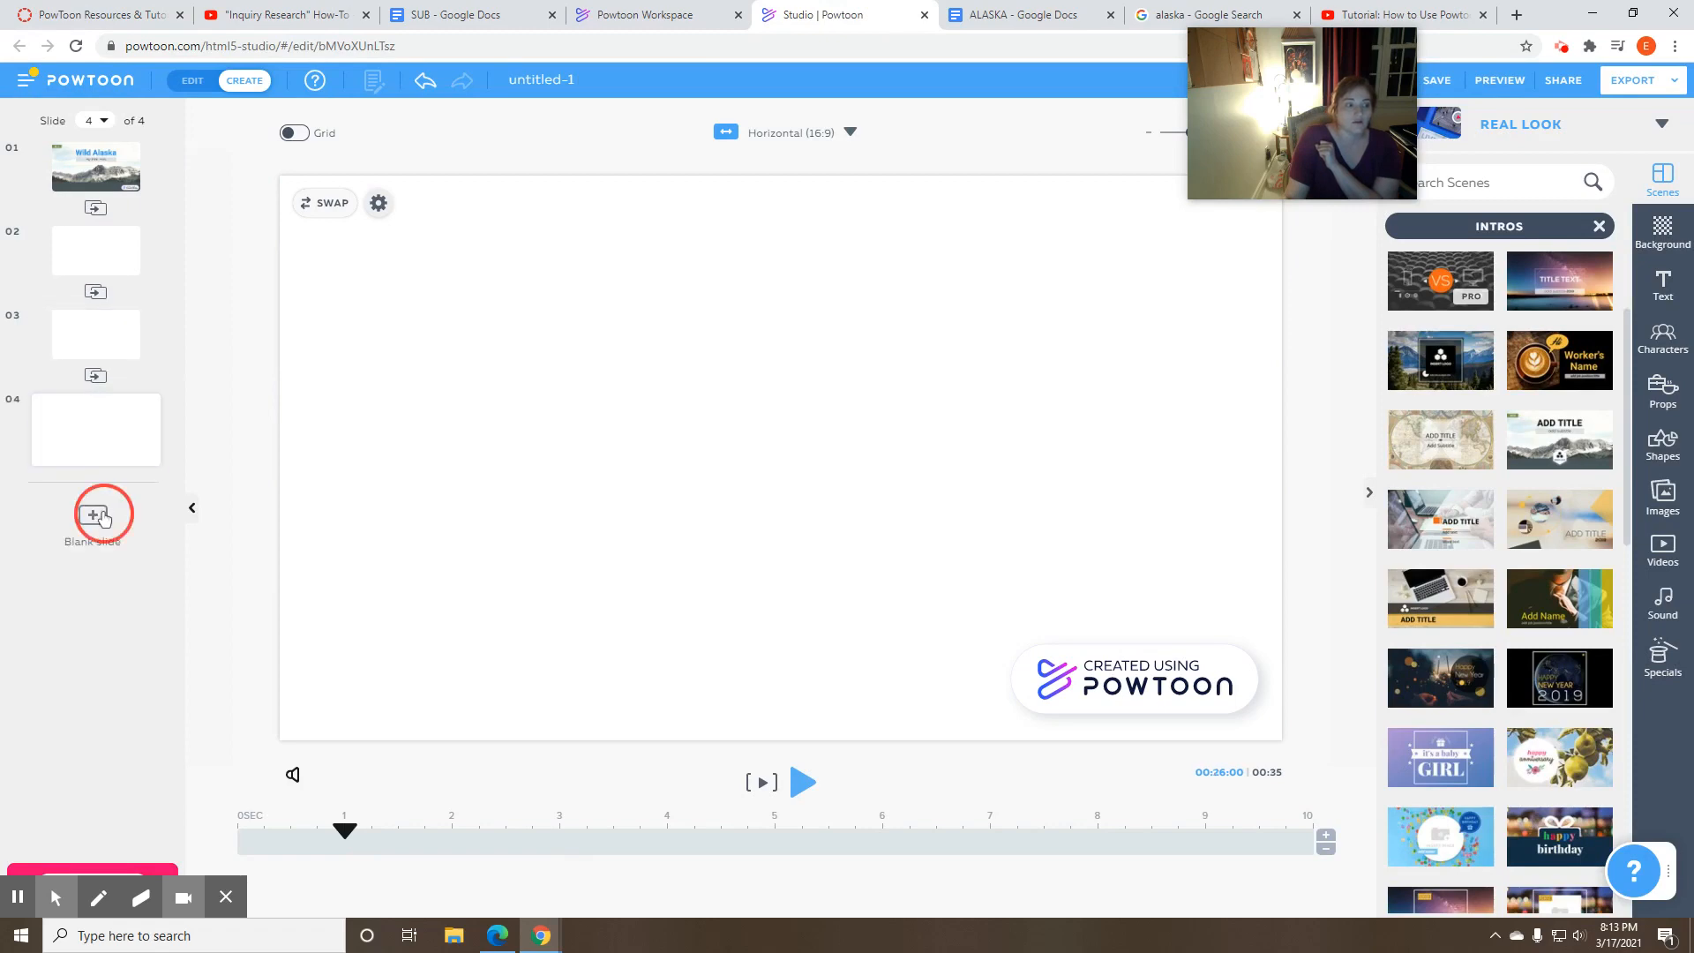
pyautogui.click(95, 598)
pyautogui.click(100, 683)
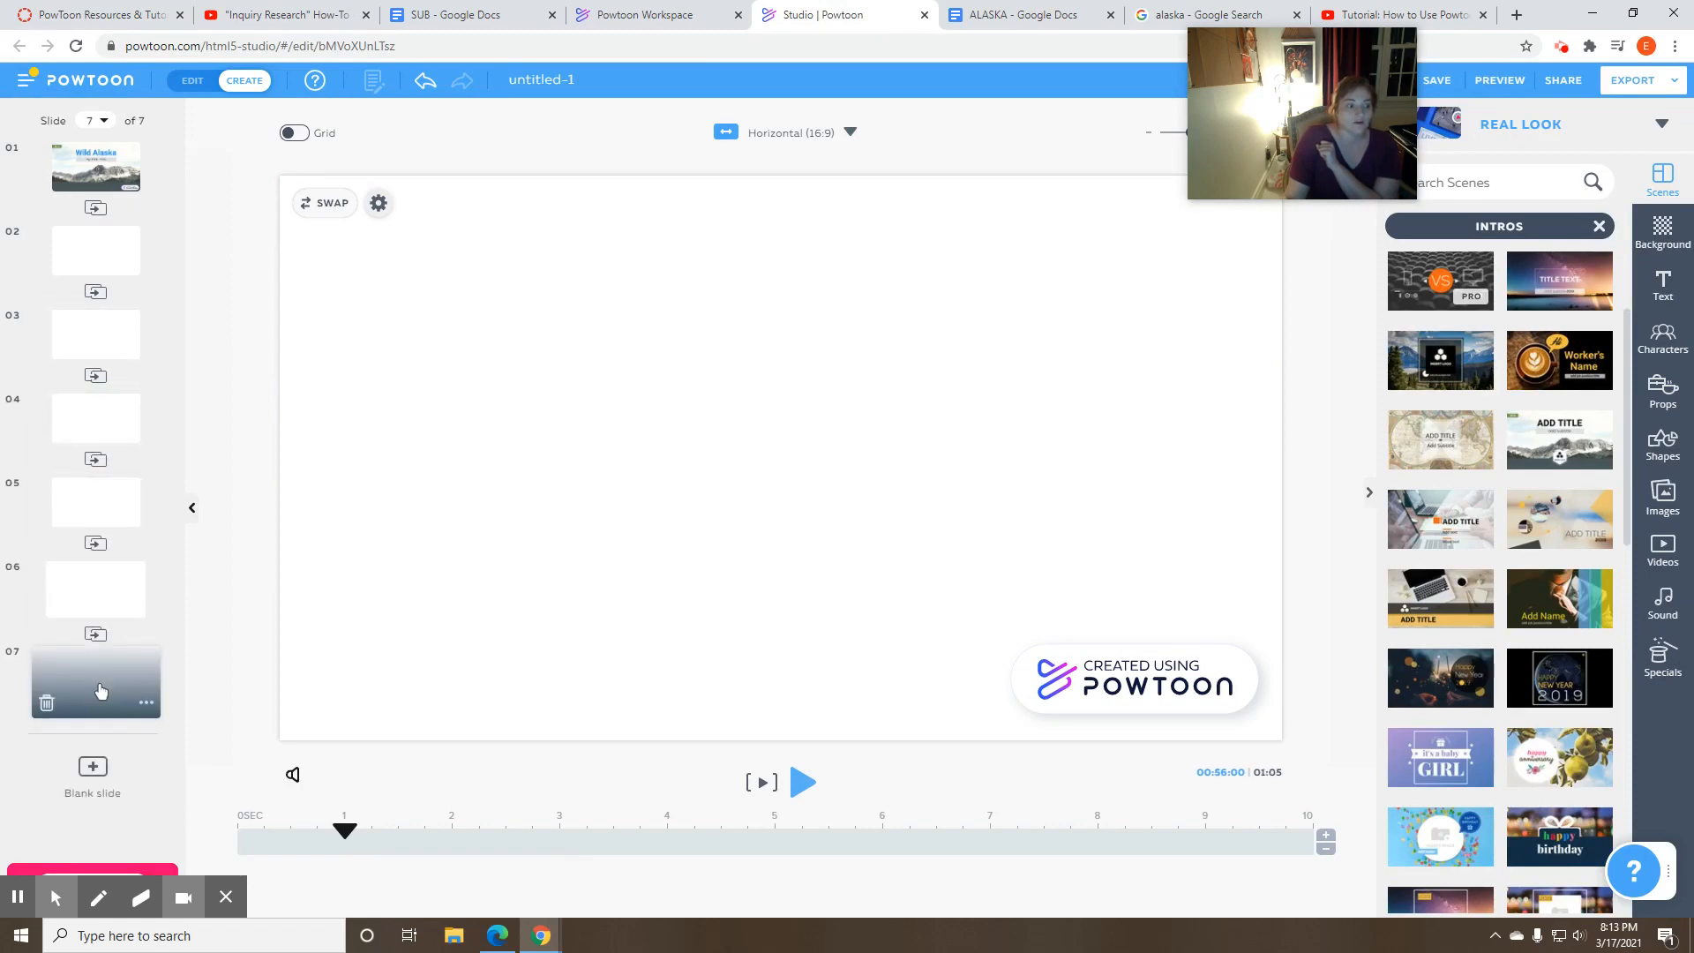
pyautogui.click(93, 768)
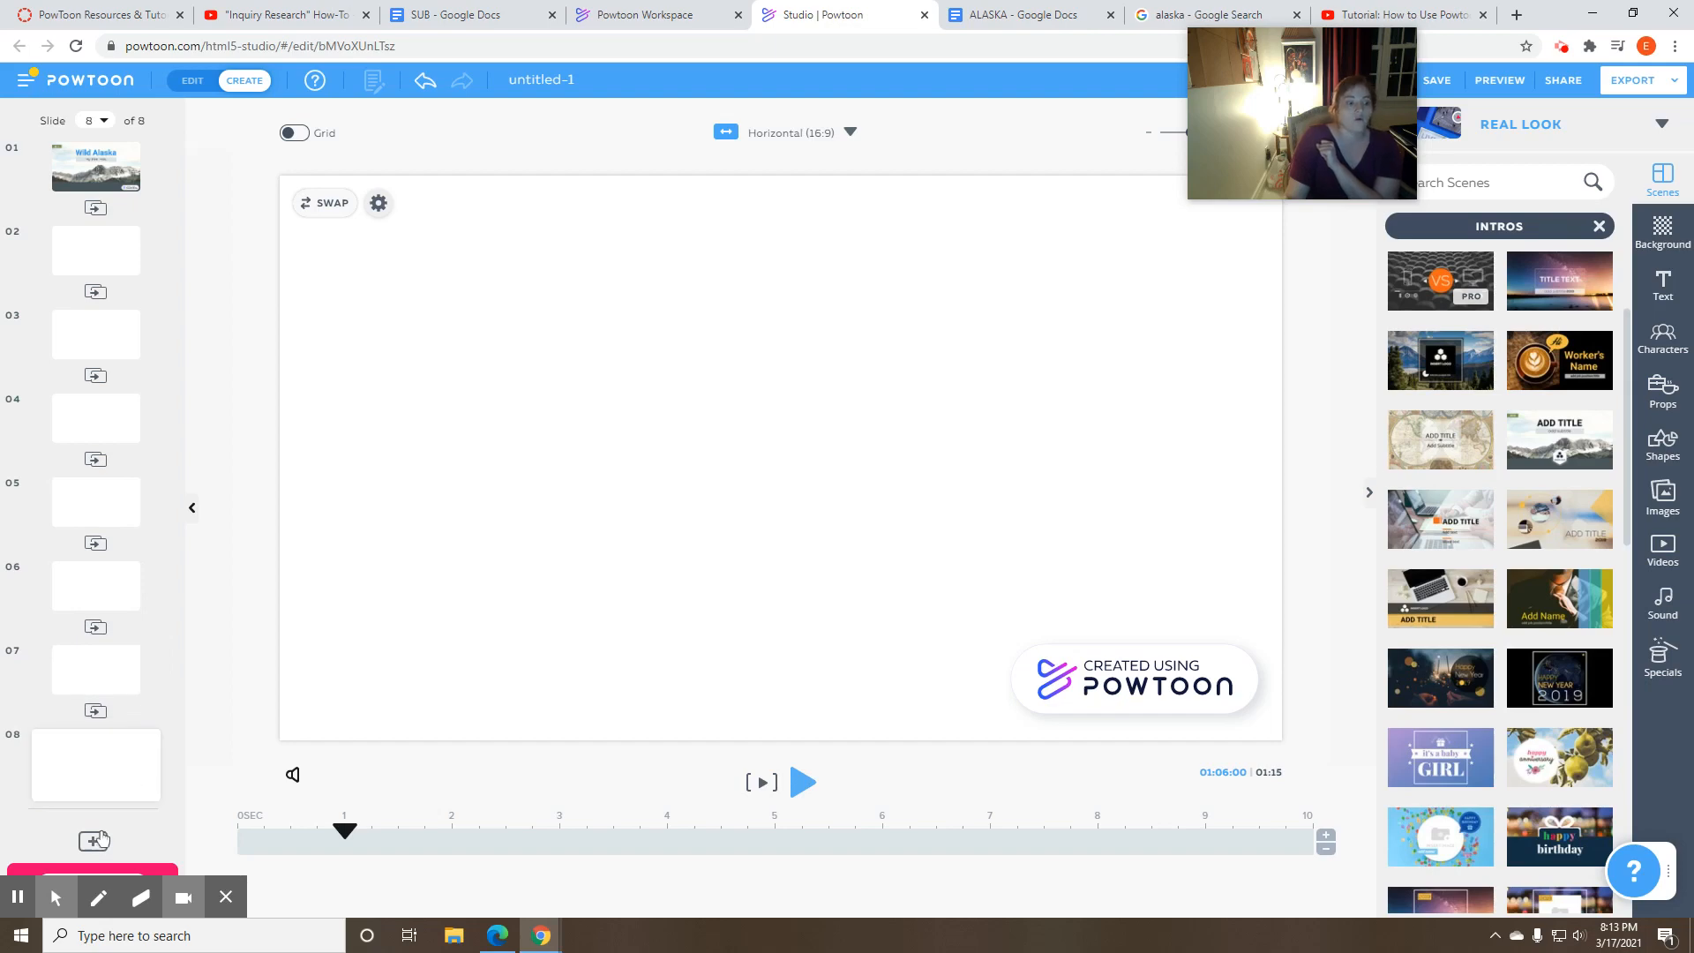
pyautogui.click(99, 839)
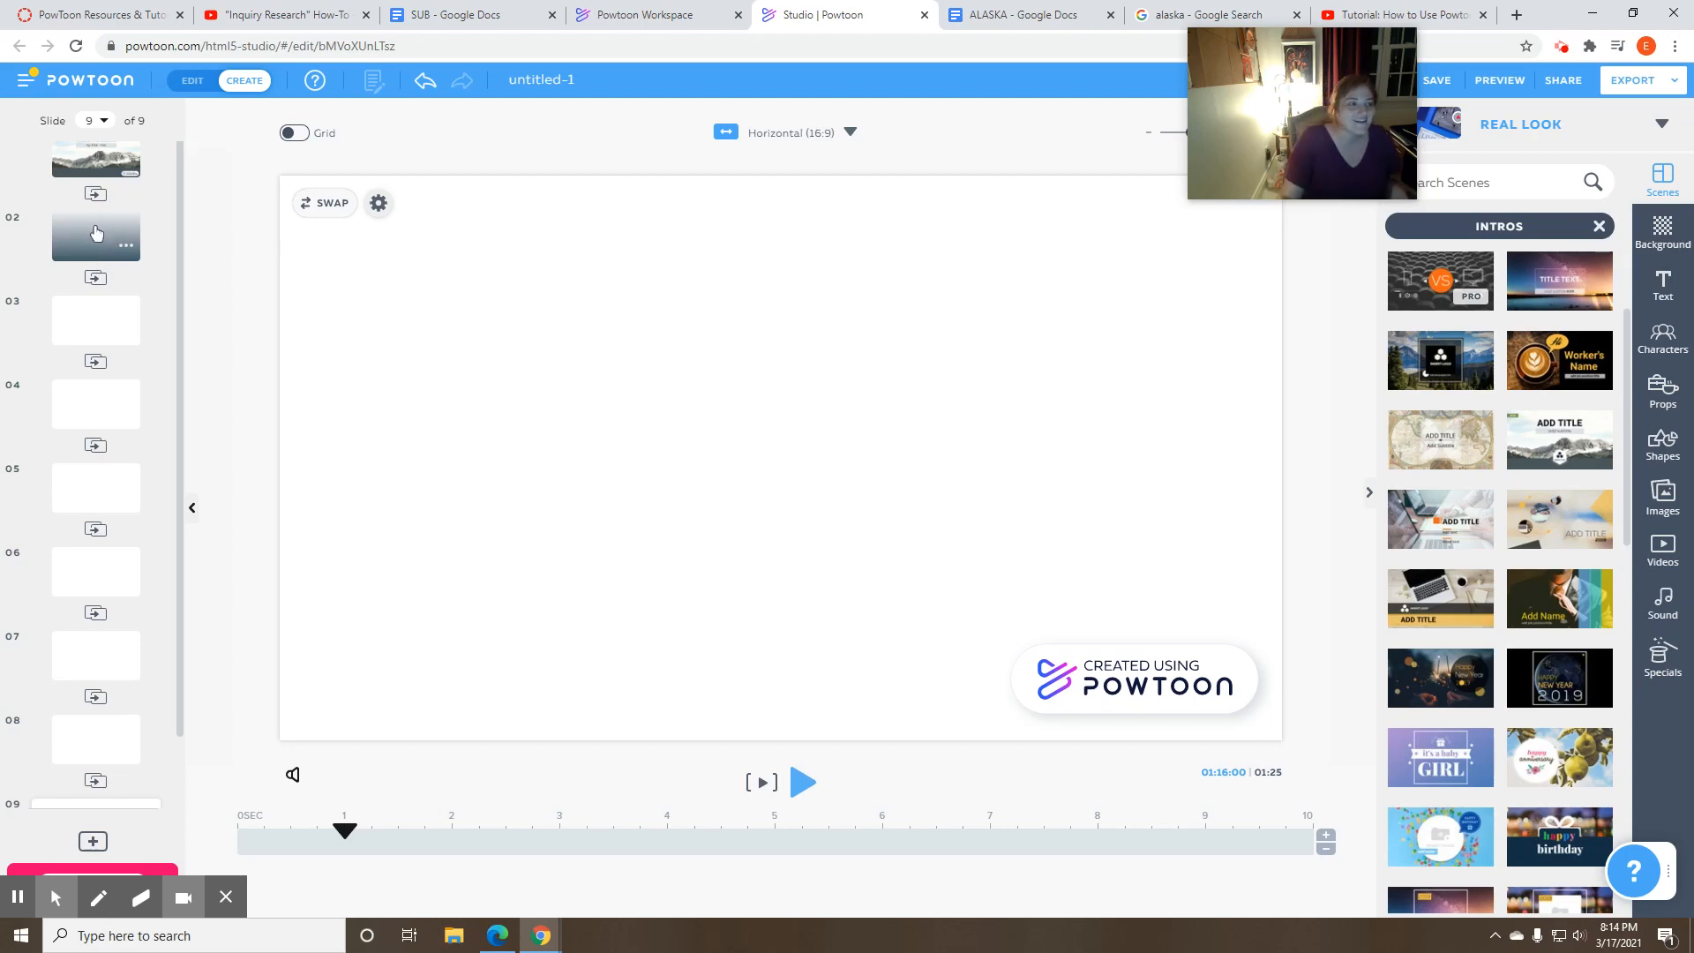
# - Select slide 2 and browse the Real Look scene categories, looking through the Concepts scenes
pyautogui.click(99, 254)
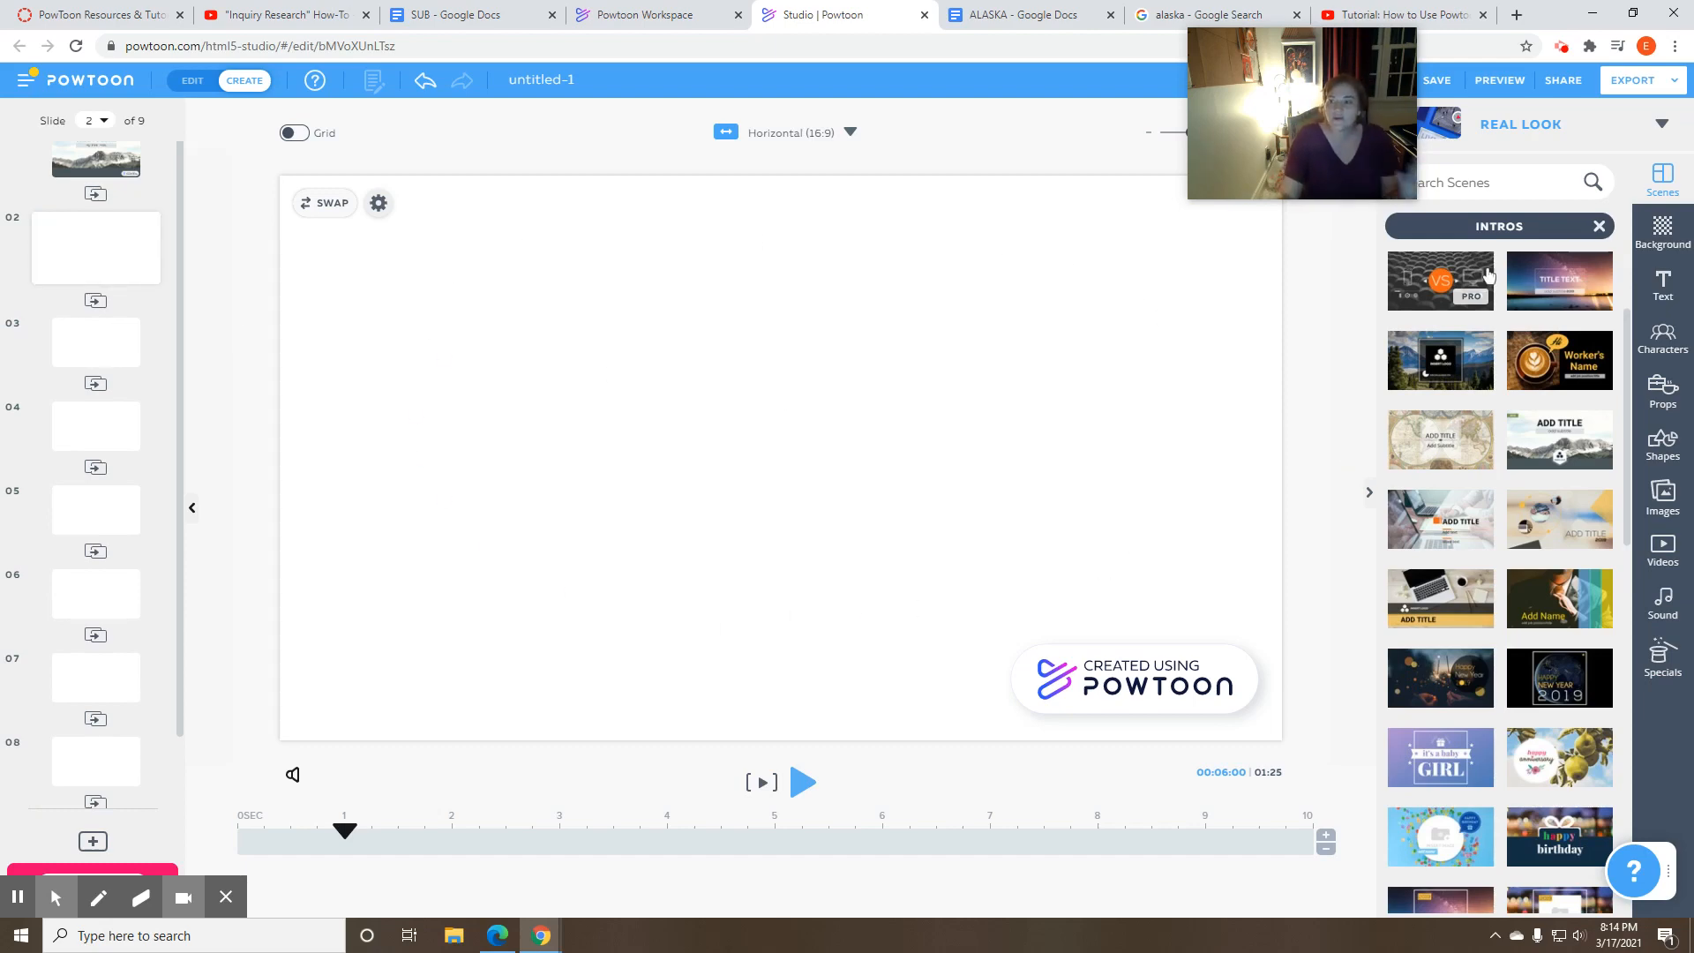
pyautogui.click(1599, 225)
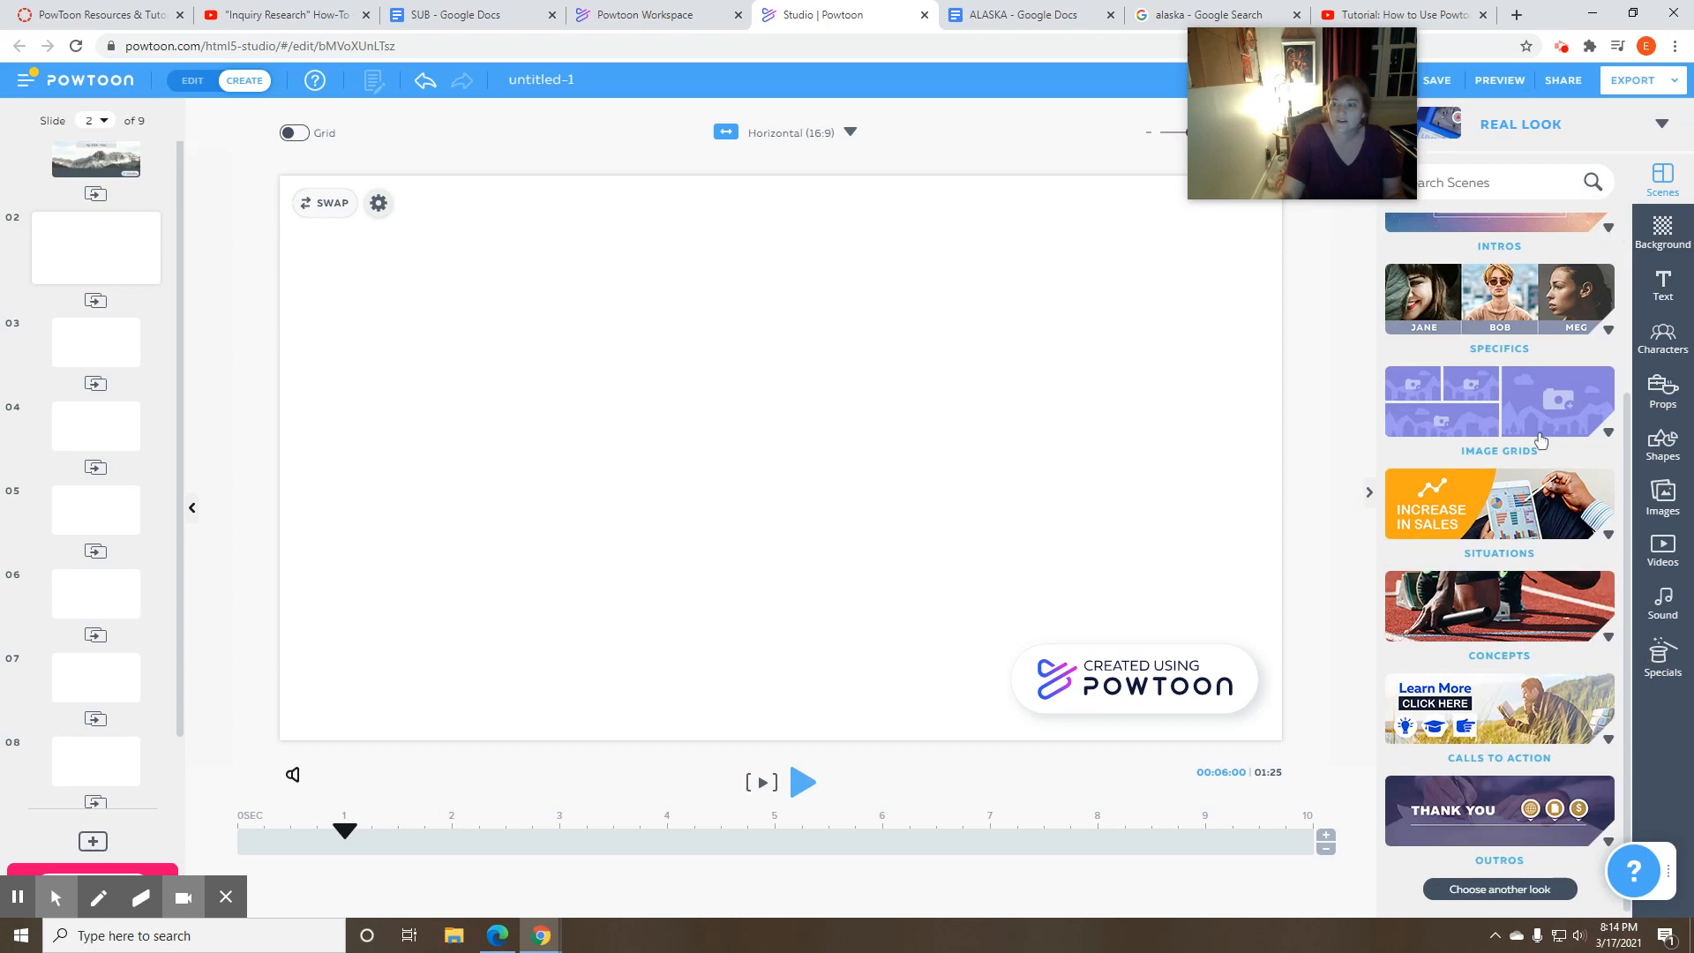
pyautogui.scroll(3, 1539, 442)
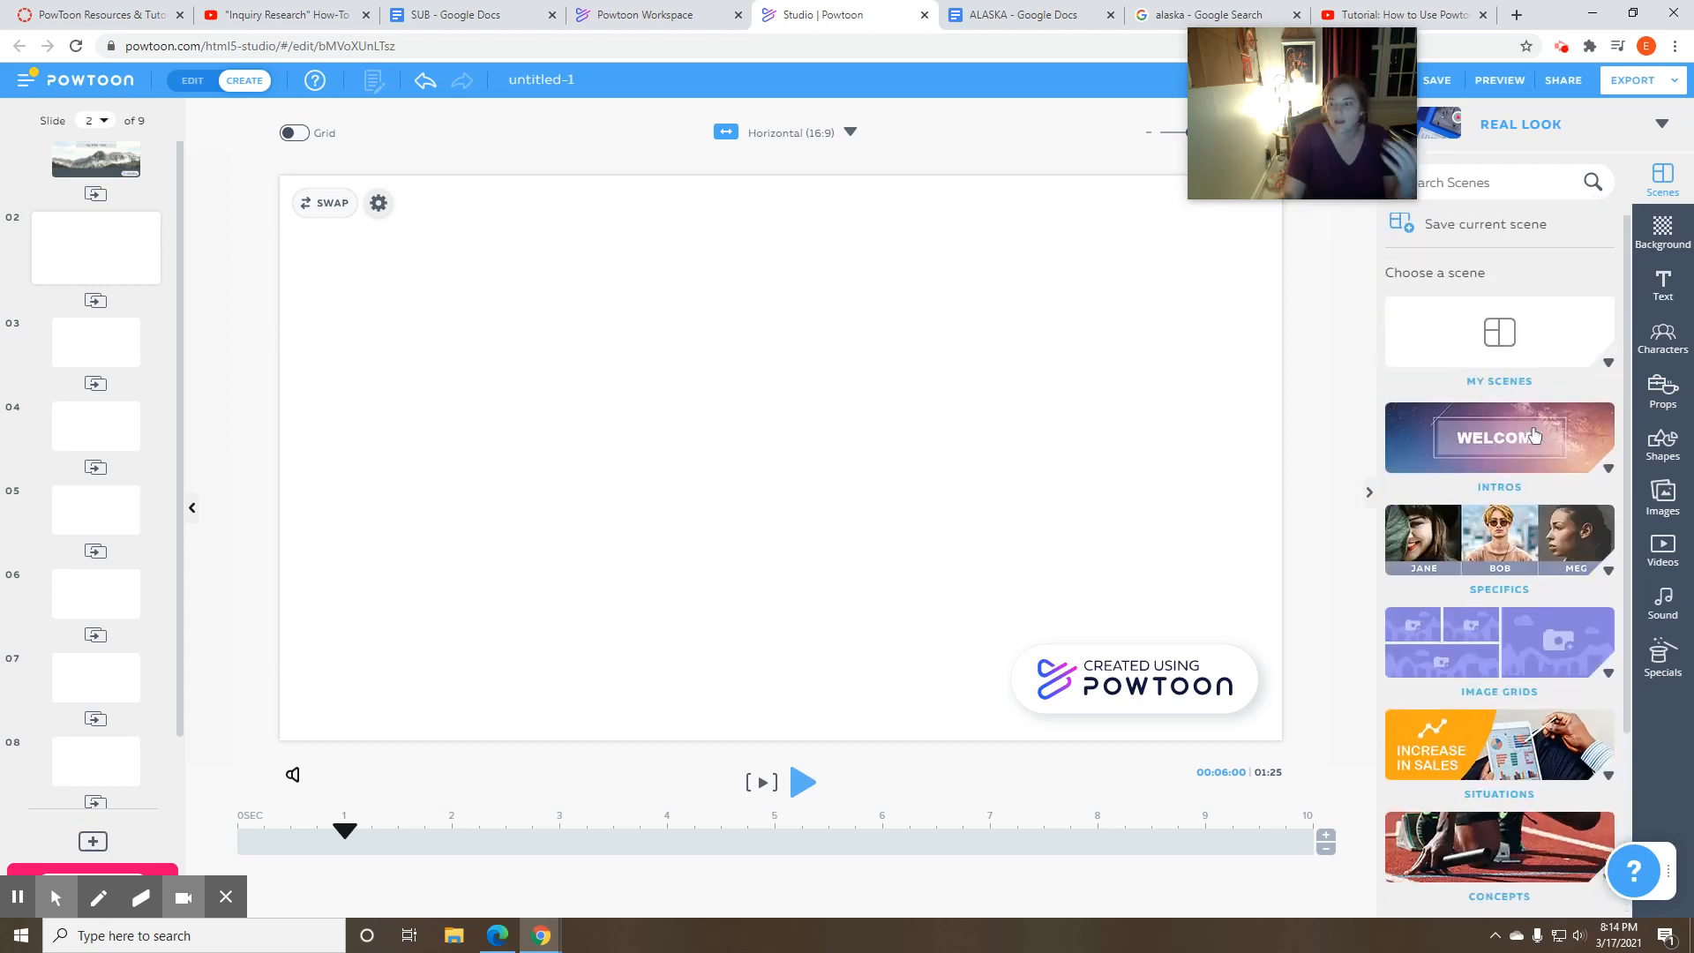
pyautogui.scroll(-2, 1535, 437)
pyautogui.scroll(-1, 1523, 432)
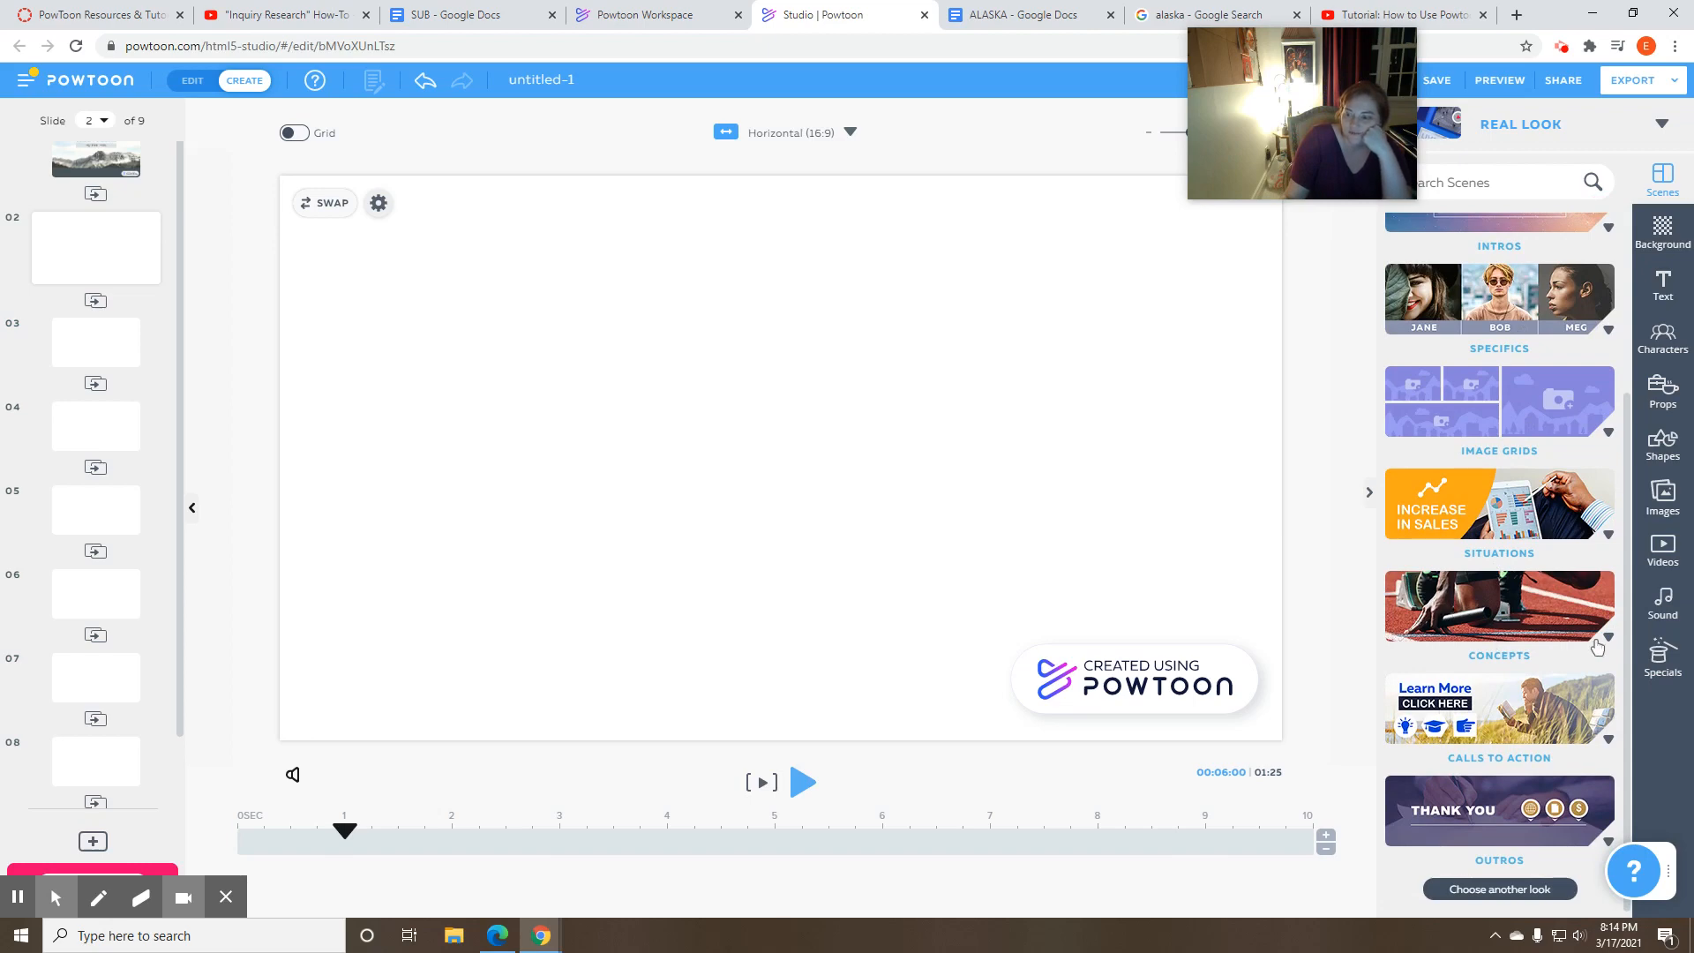
pyautogui.click(1547, 622)
pyautogui.scroll(-3, 1550, 615)
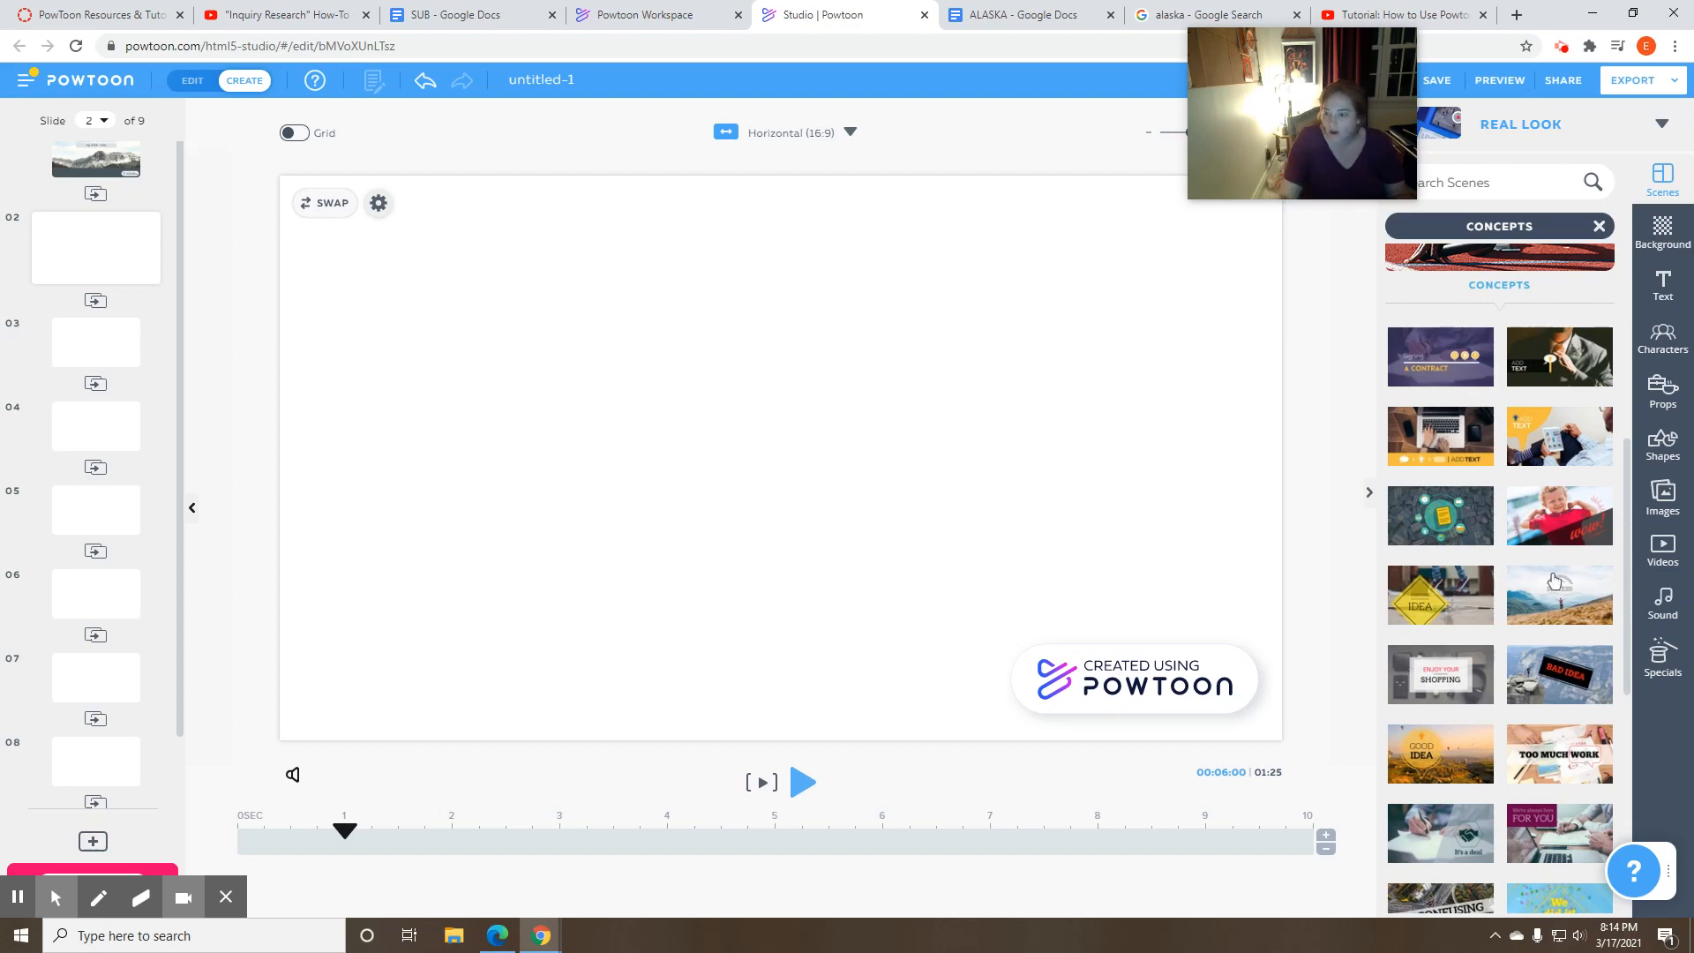
pyautogui.scroll(-3, 1539, 564)
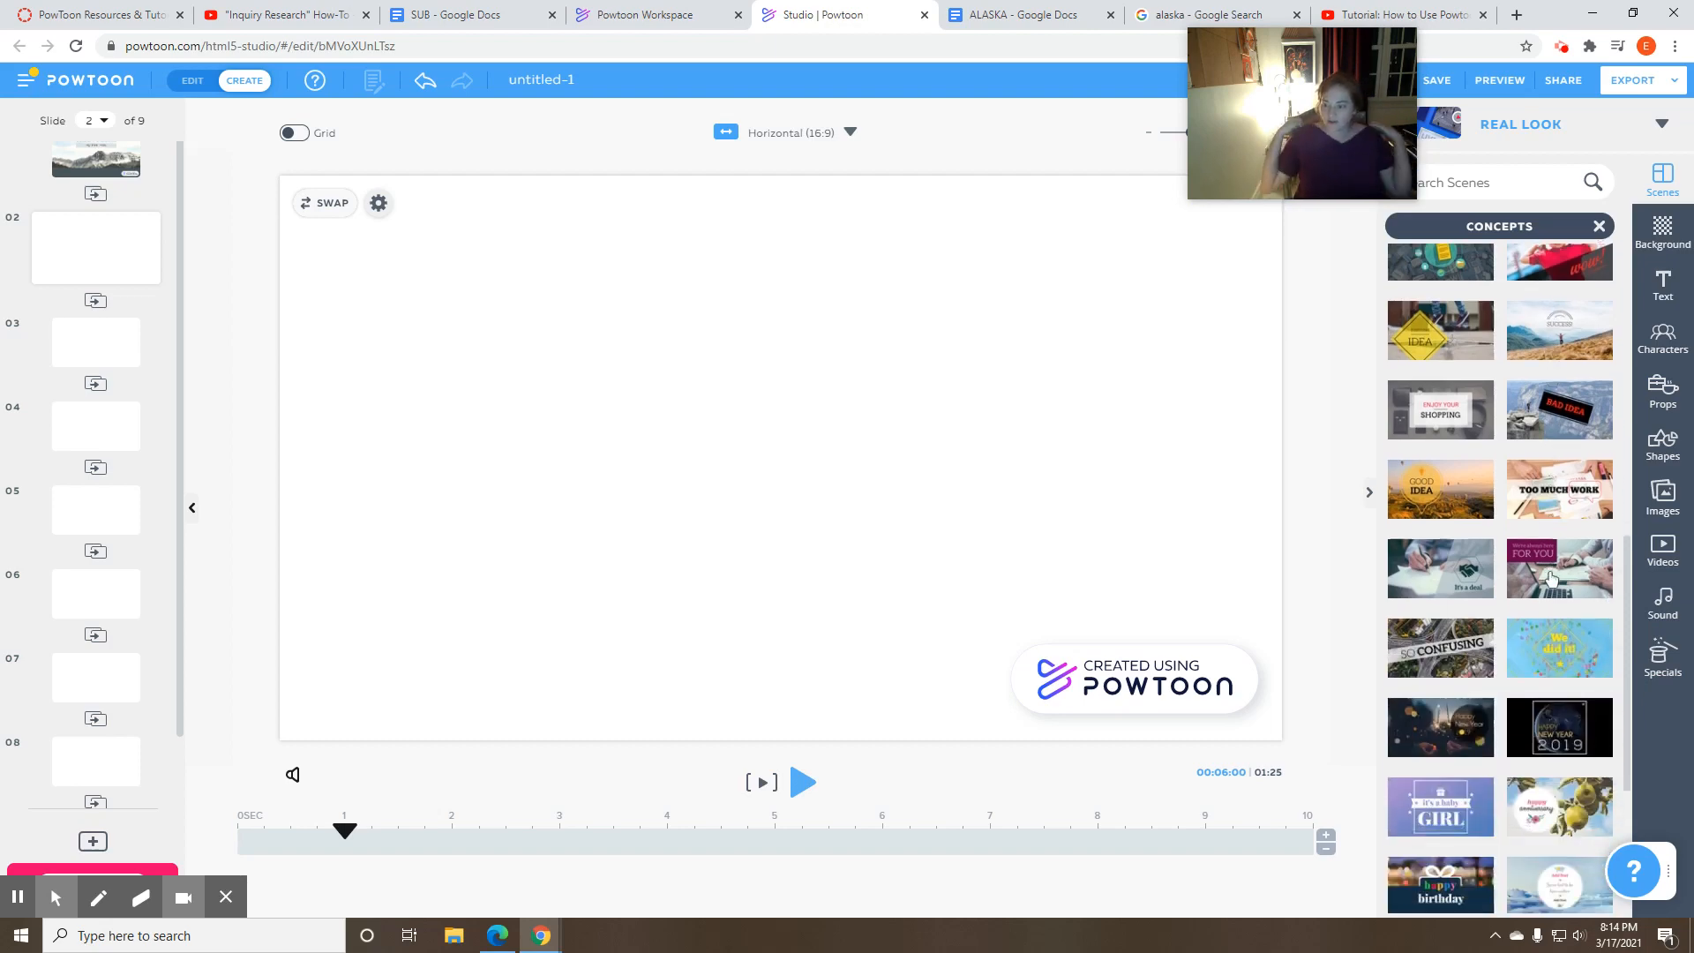
pyautogui.scroll(-2, 1558, 575)
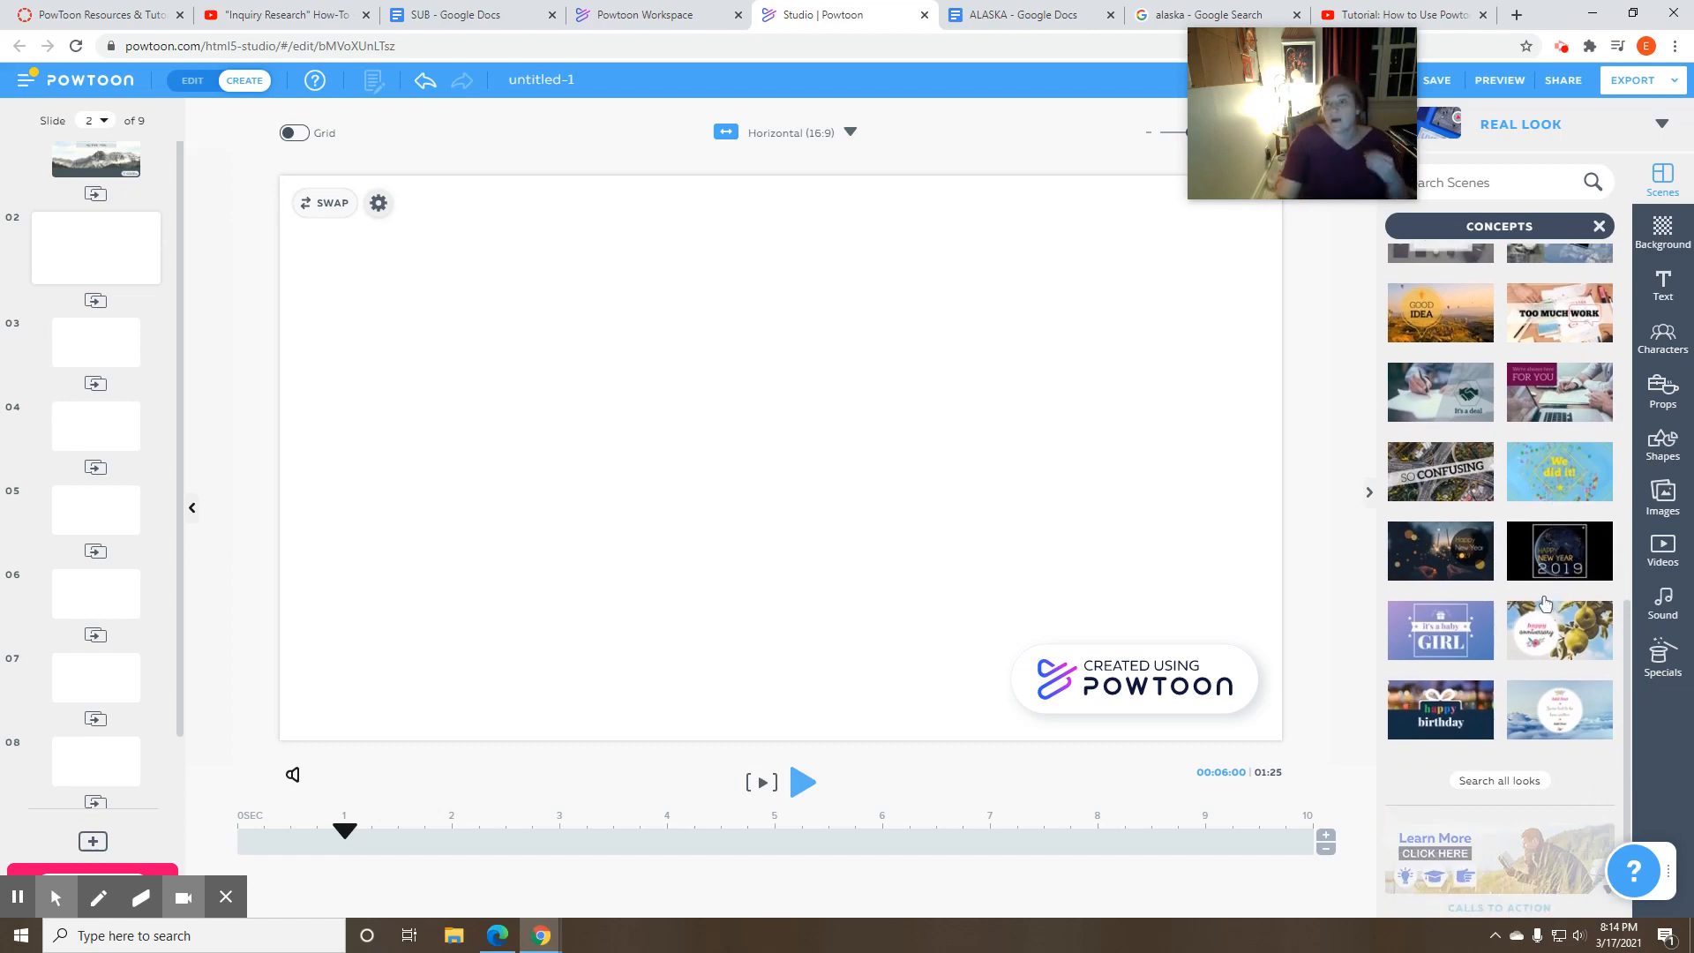
pyautogui.scroll(10, 1536, 616)
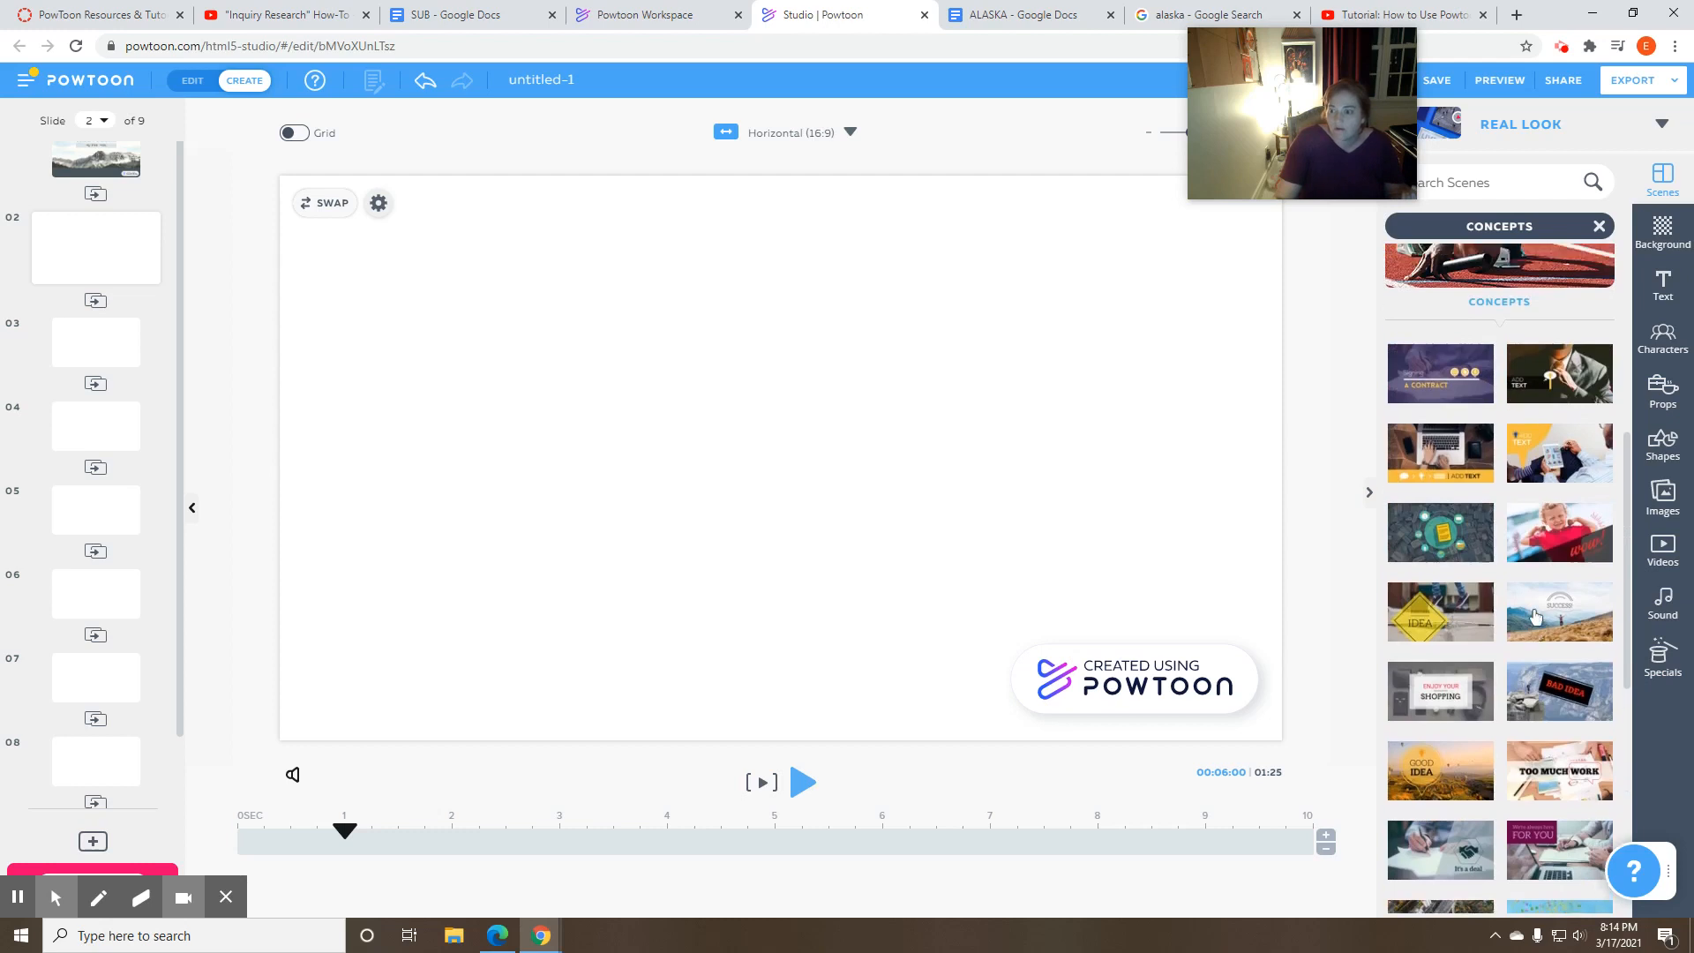
pyautogui.scroll(3, 1536, 616)
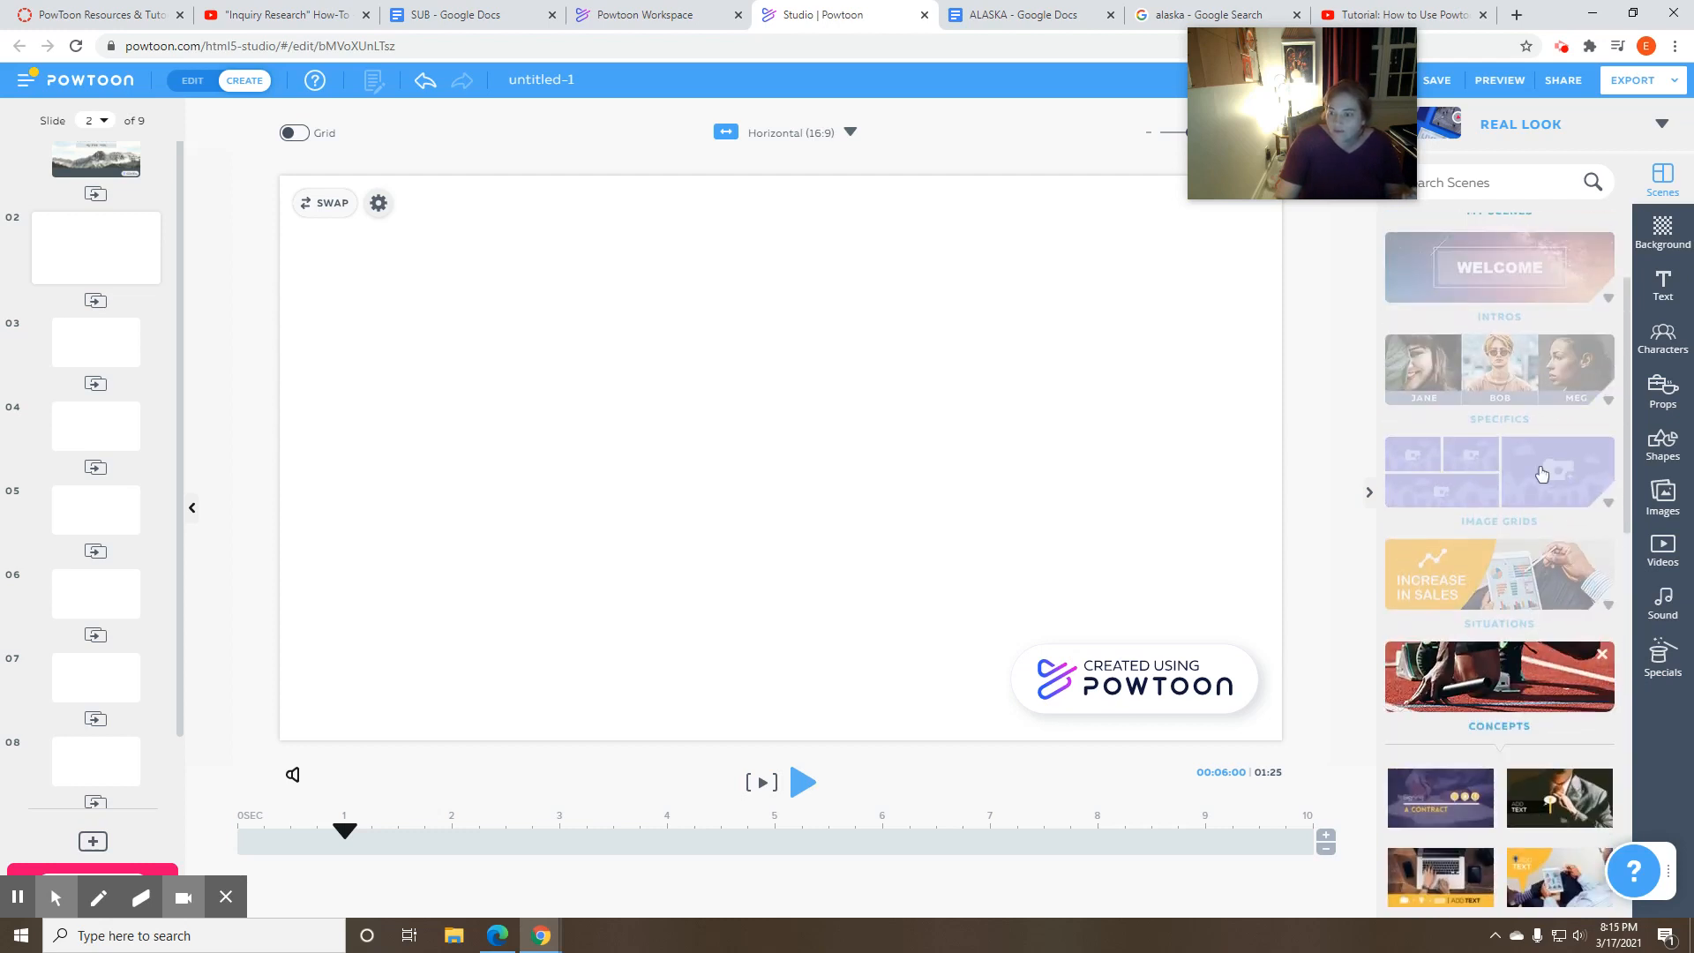
# - Apply the image grid with two side-by-side image placeholders to slide 2
pyautogui.click(1542, 474)
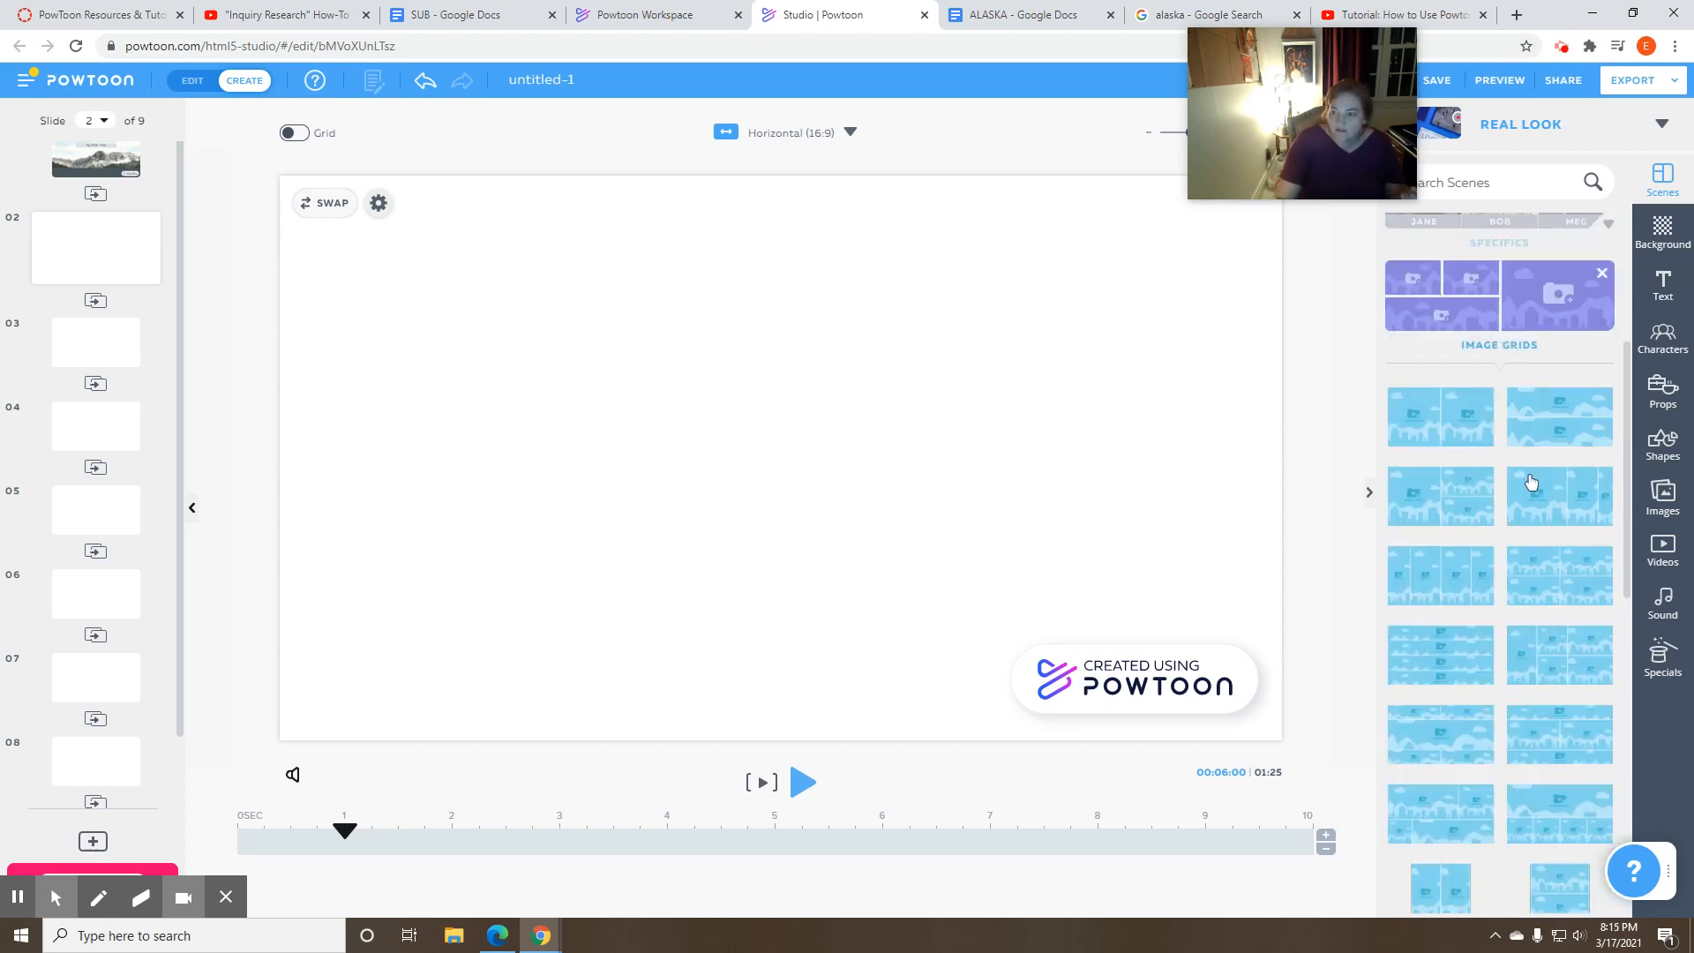
pyautogui.scroll(1, 1530, 482)
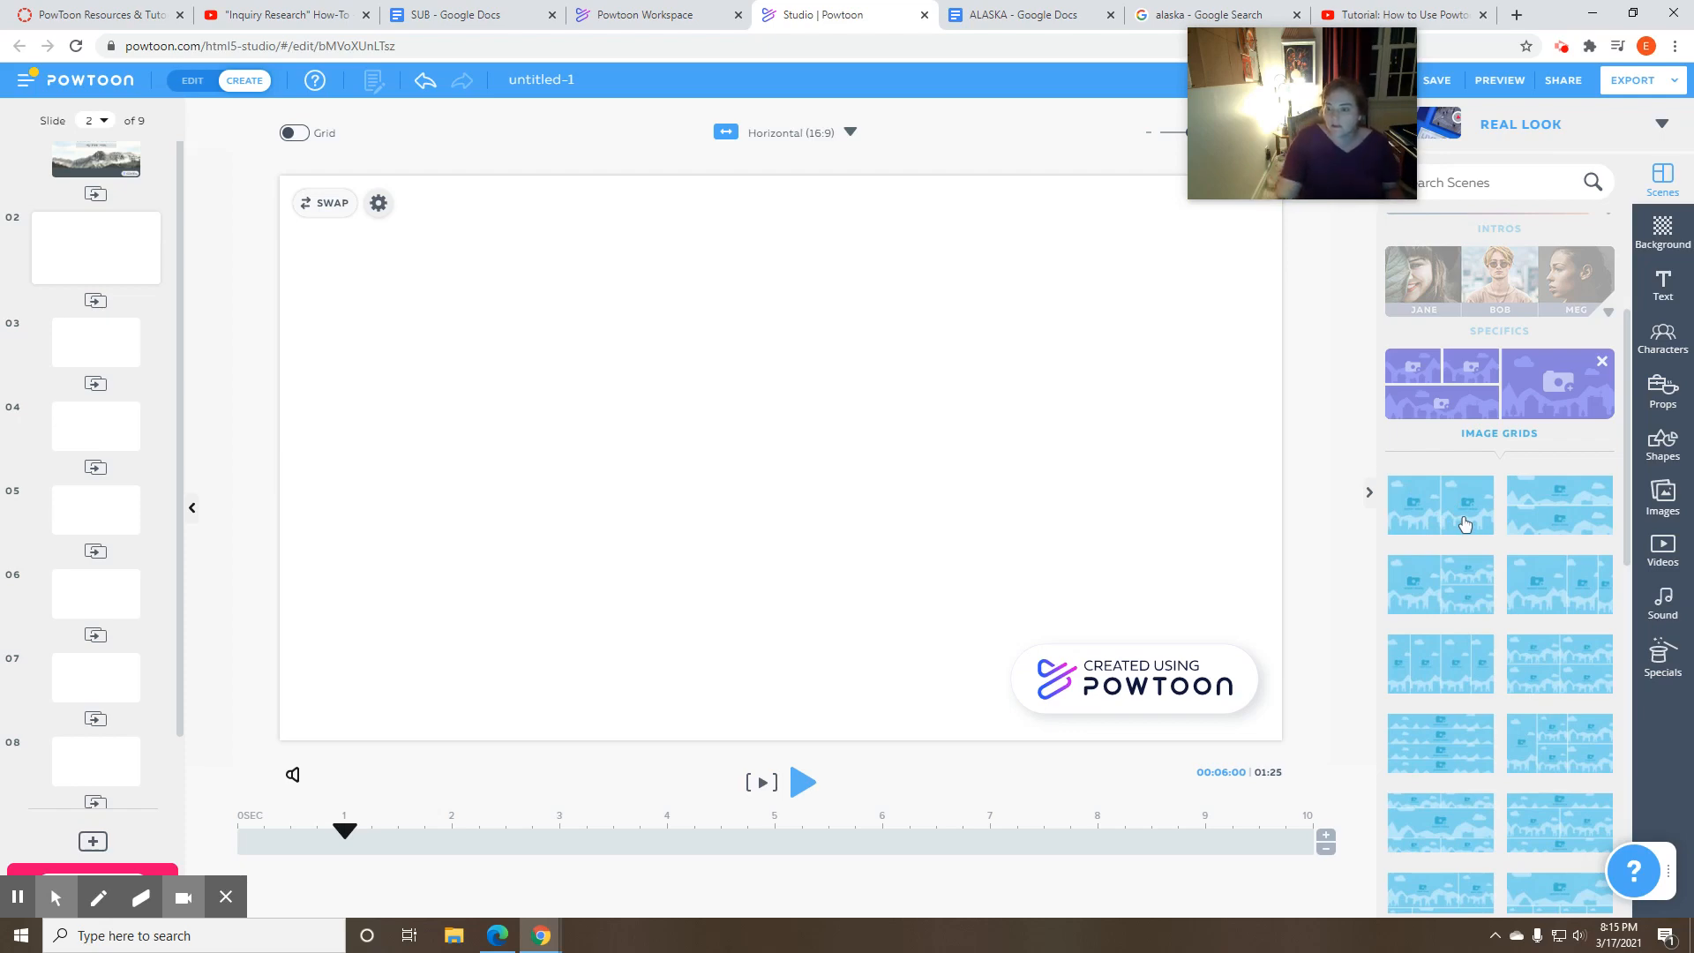
pyautogui.click(1465, 524)
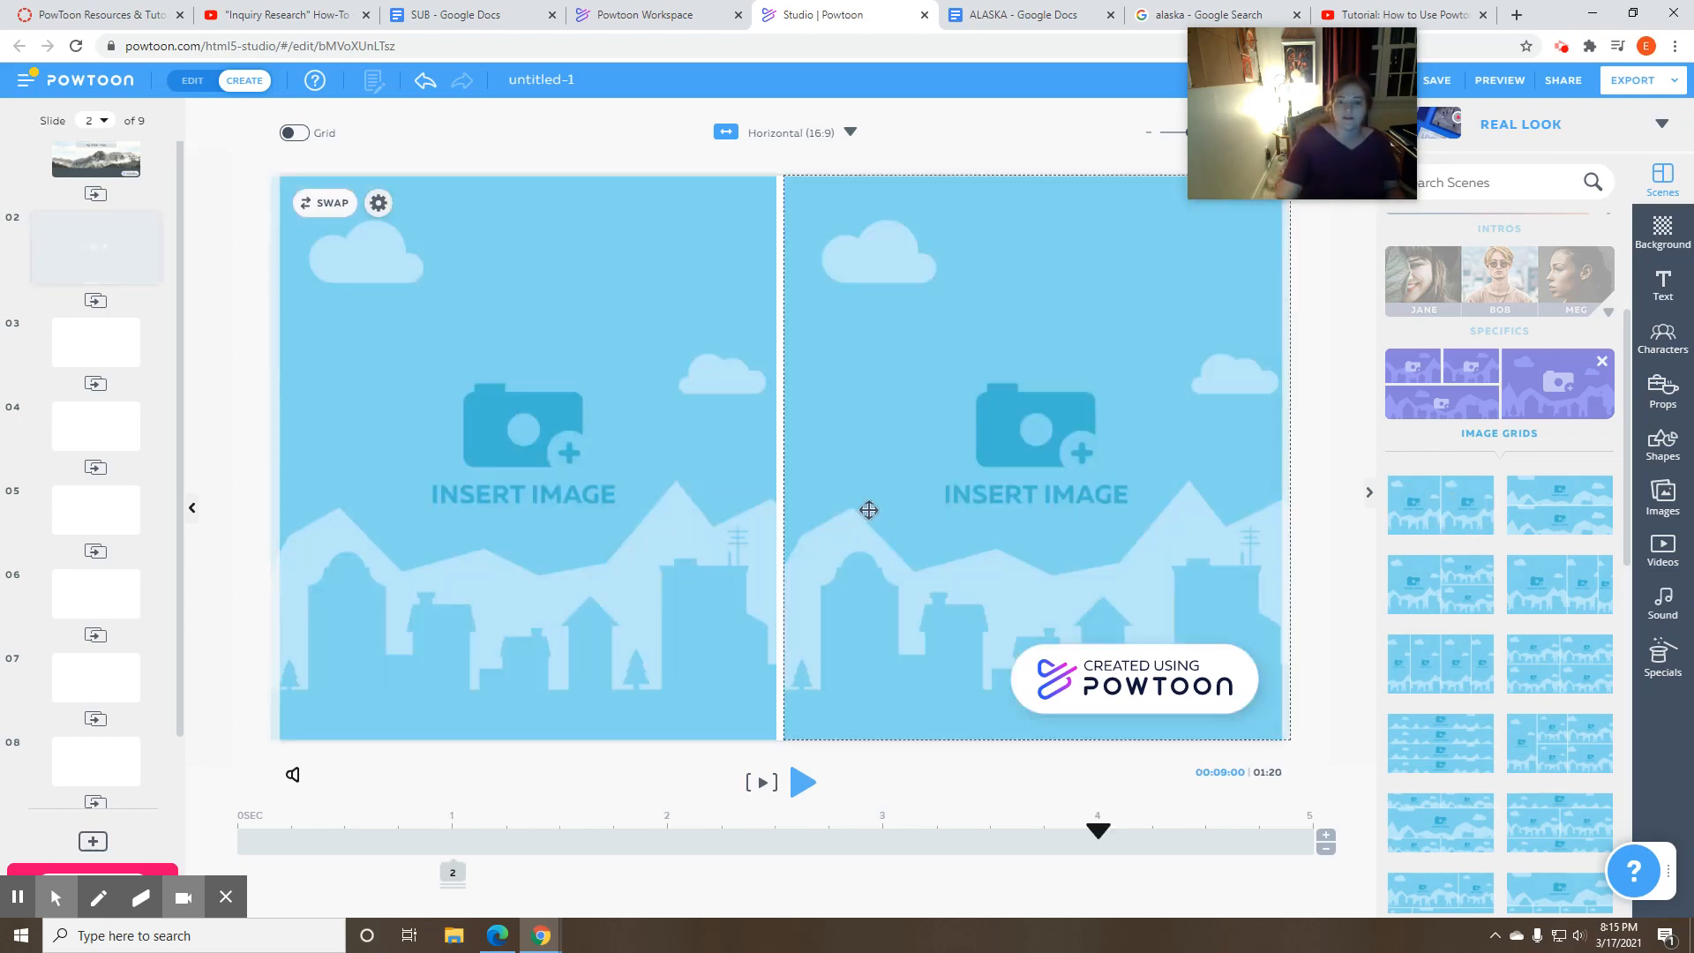
# - Select the left image placeholder on slide 2 and open its settings
pyautogui.click(657, 467)
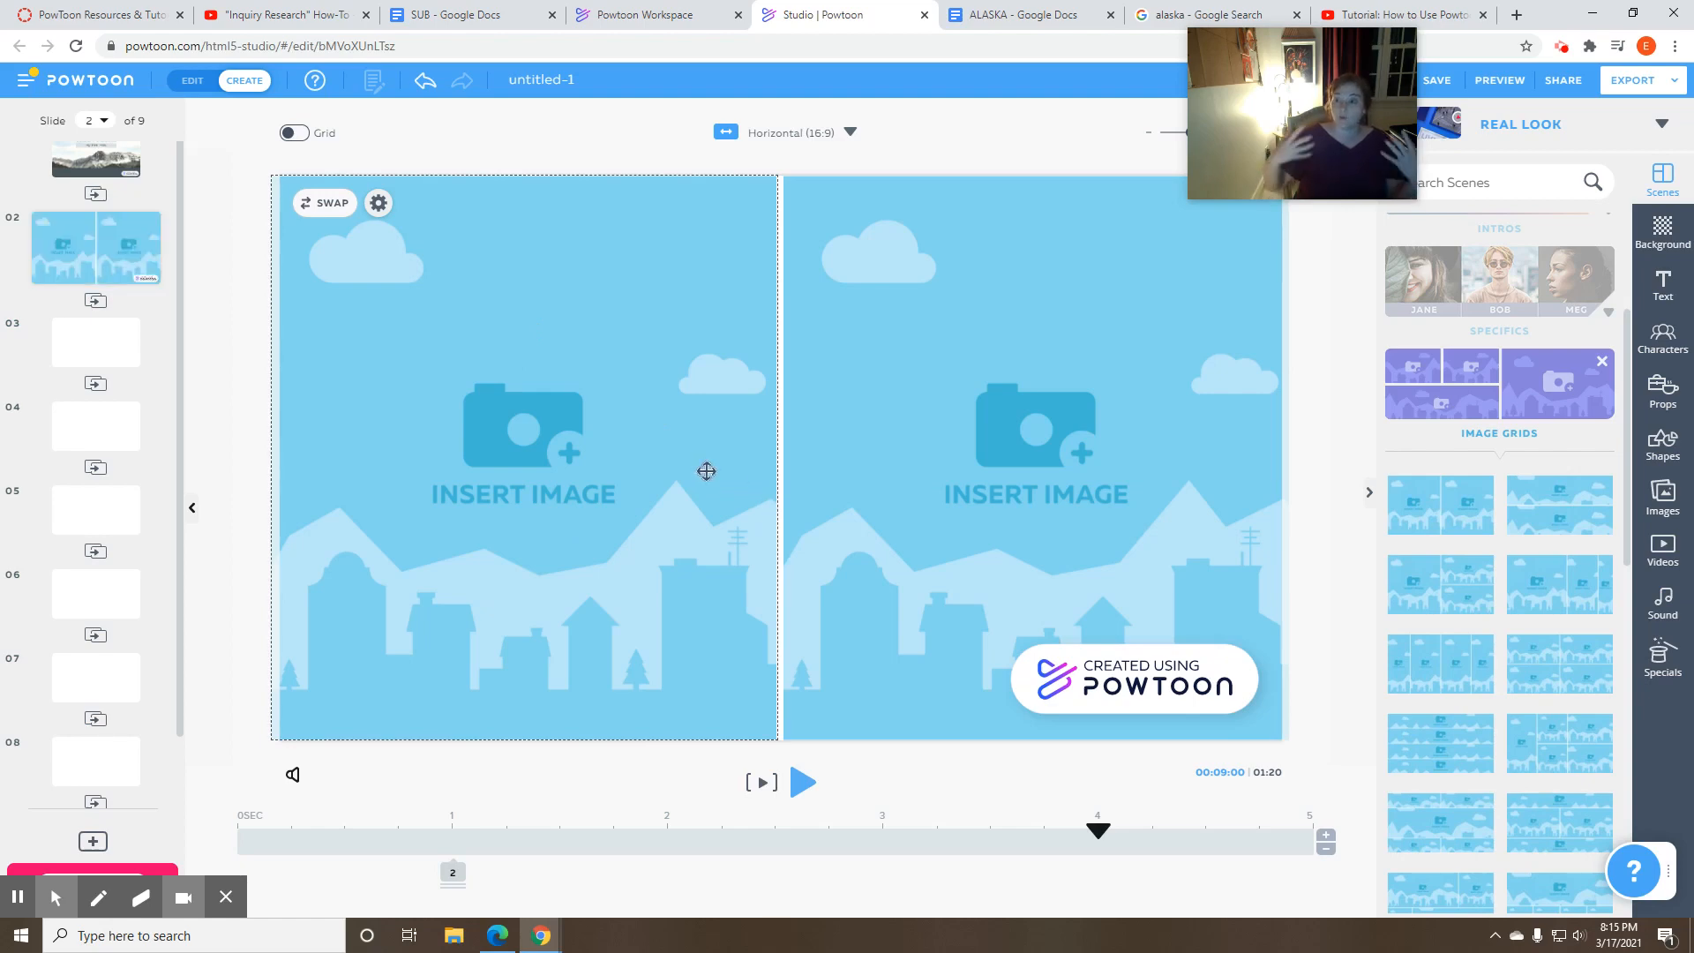
pyautogui.click(590, 459)
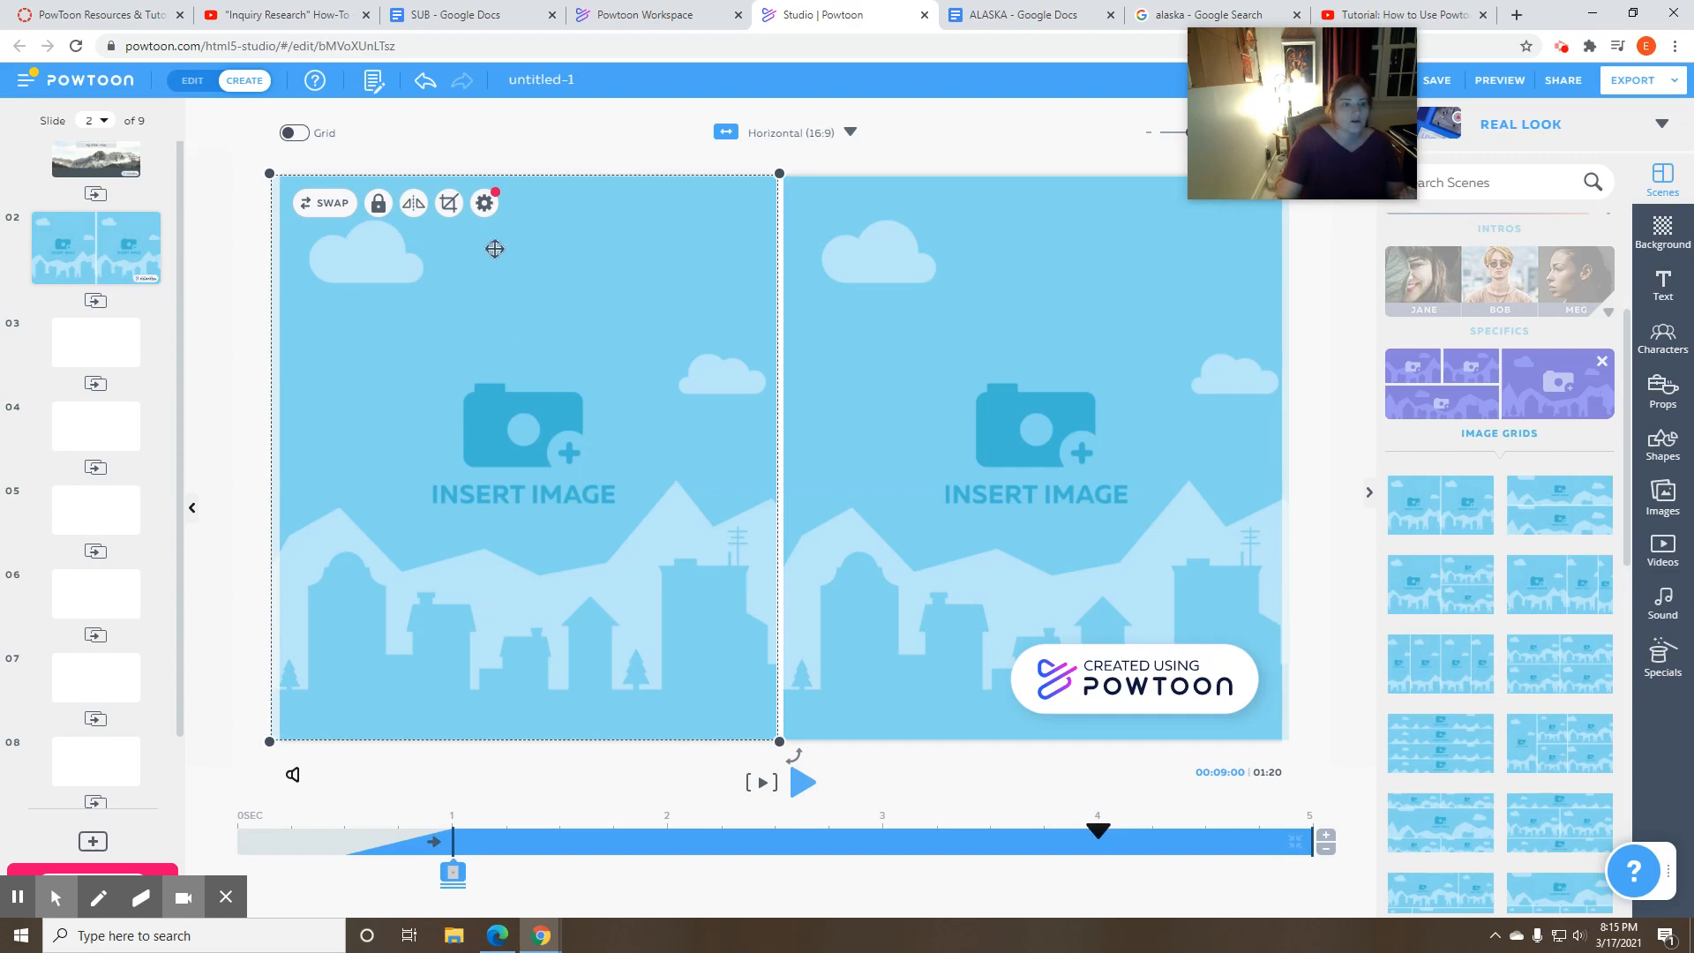
pyautogui.click(519, 379)
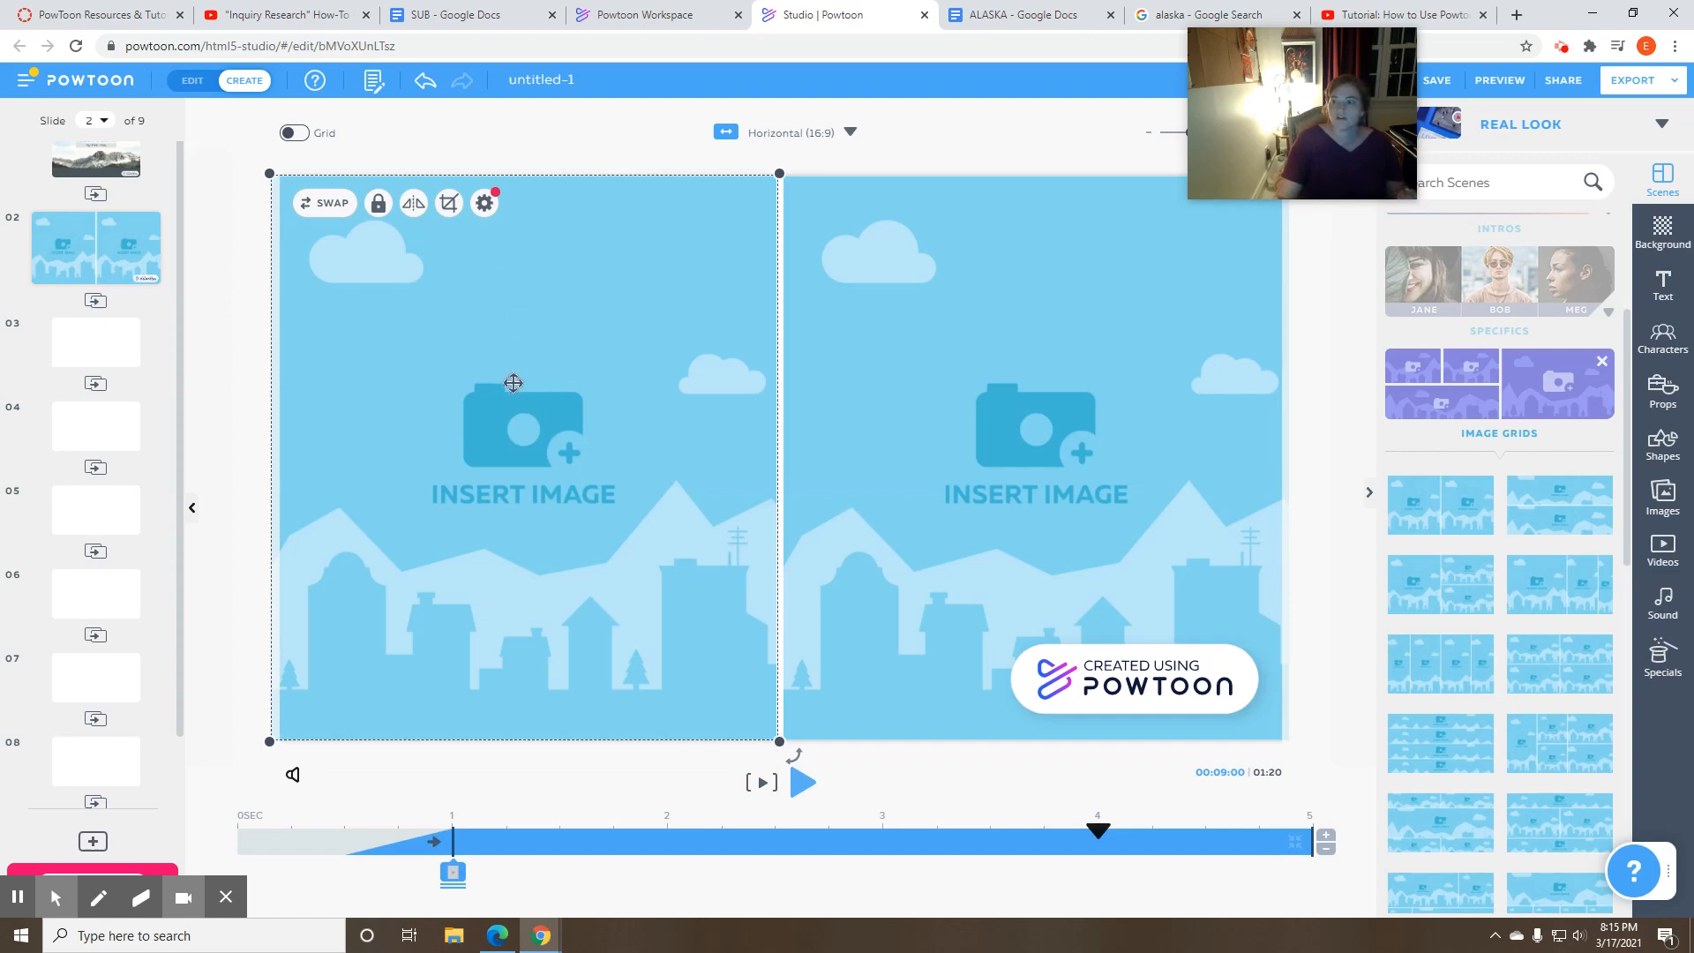
pyautogui.click(485, 203)
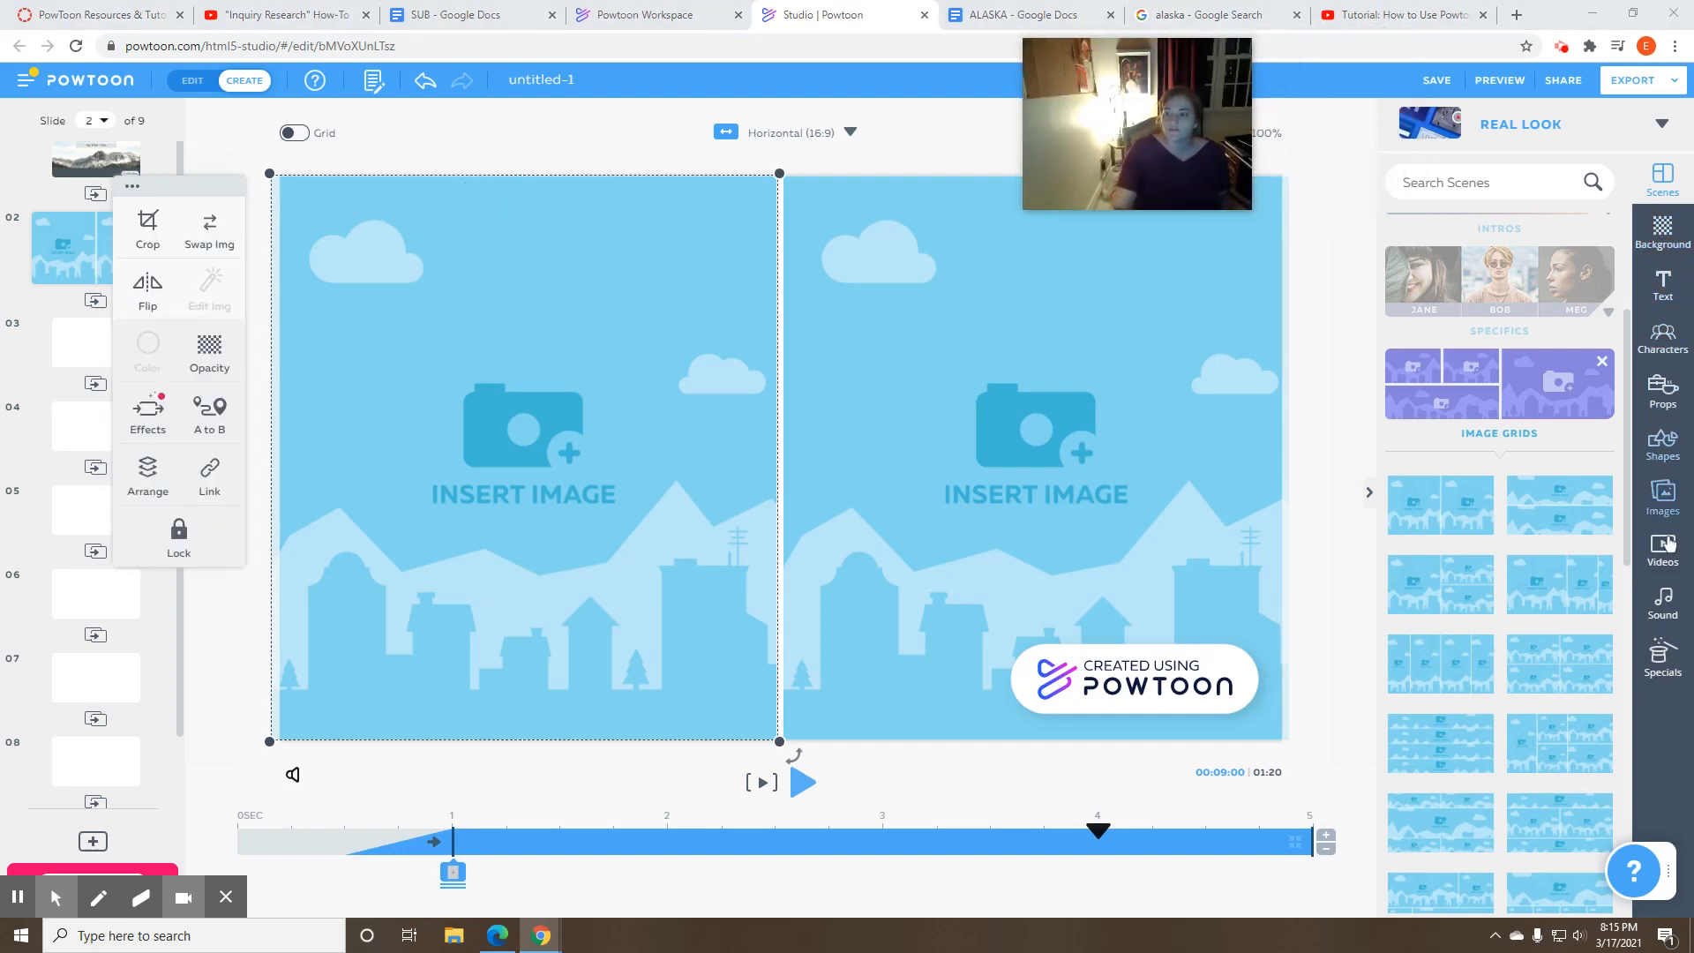
# - Search the image library for "alaska" and insert the Storyblocks photo of the white polar fox on slide 2
pyautogui.click(1663, 499)
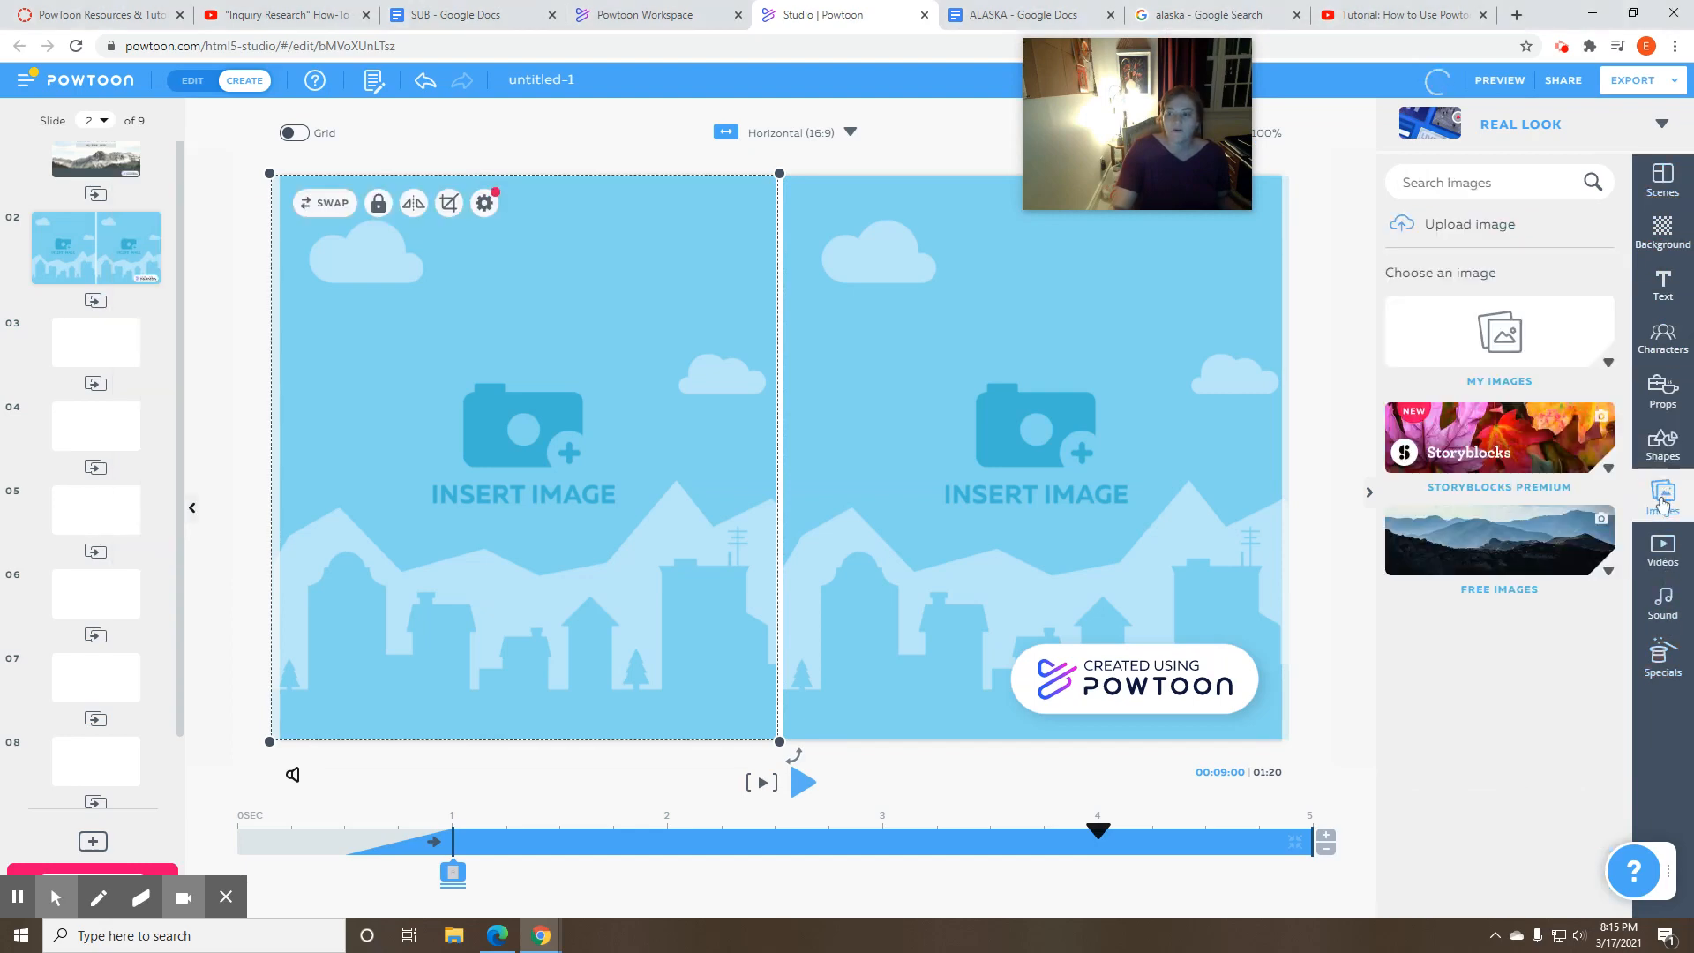
pyautogui.click(1497, 184)
pyautogui.write('ala')
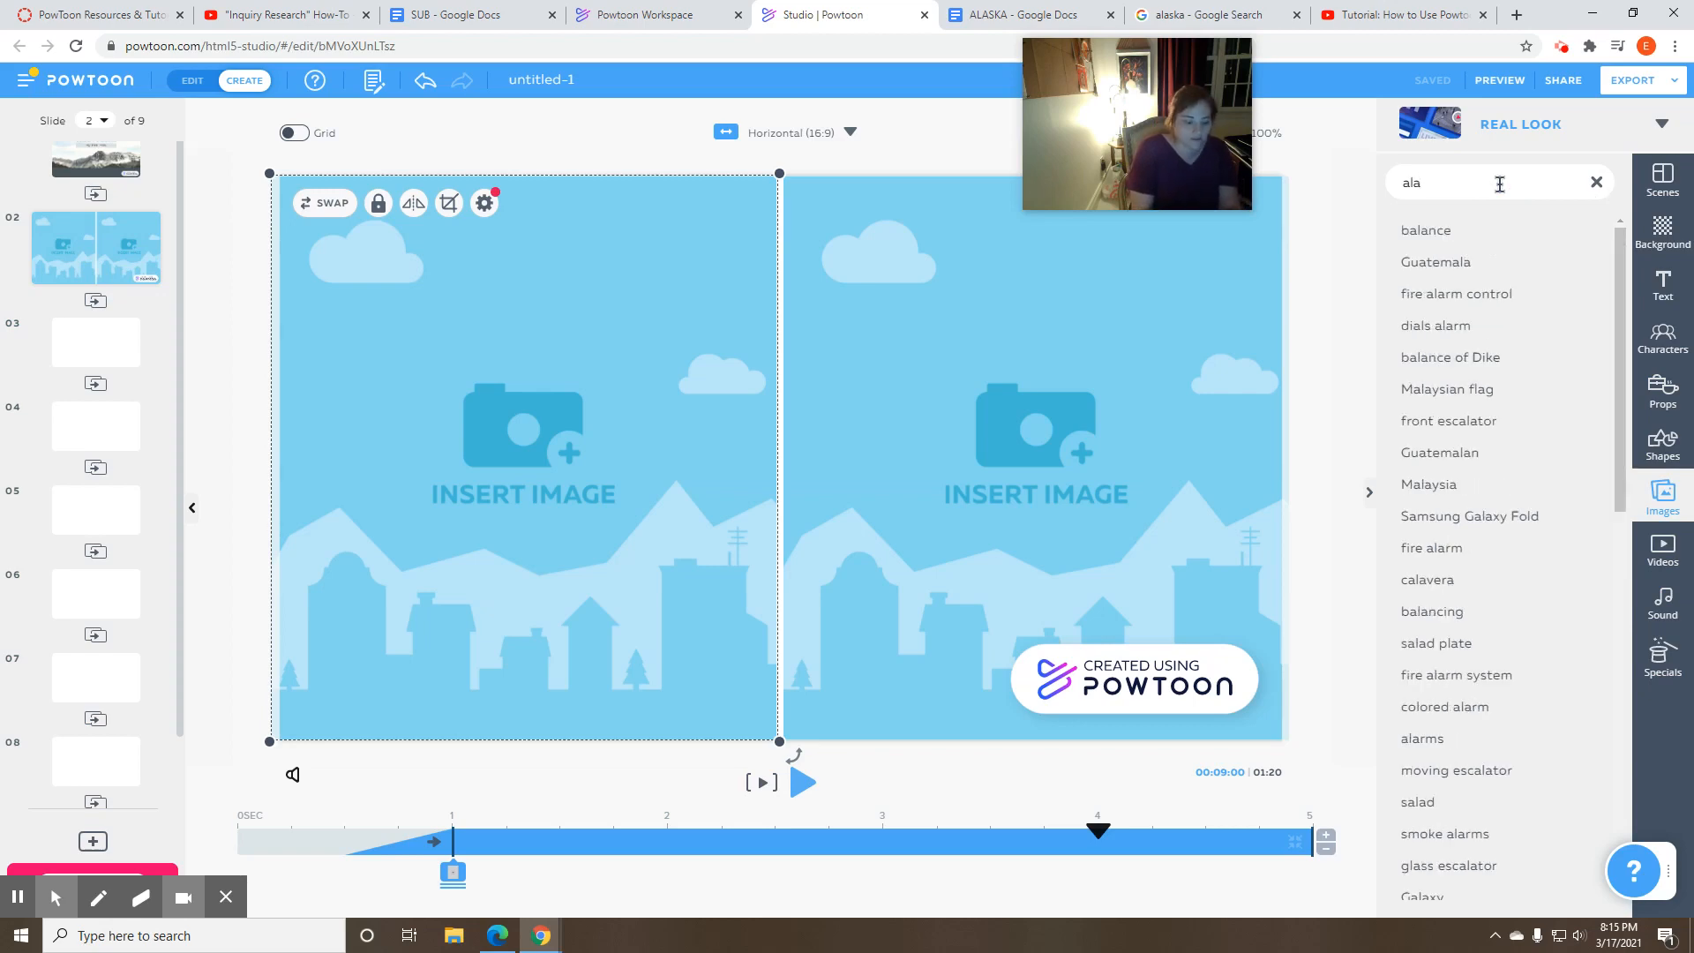
pyautogui.write('ska')
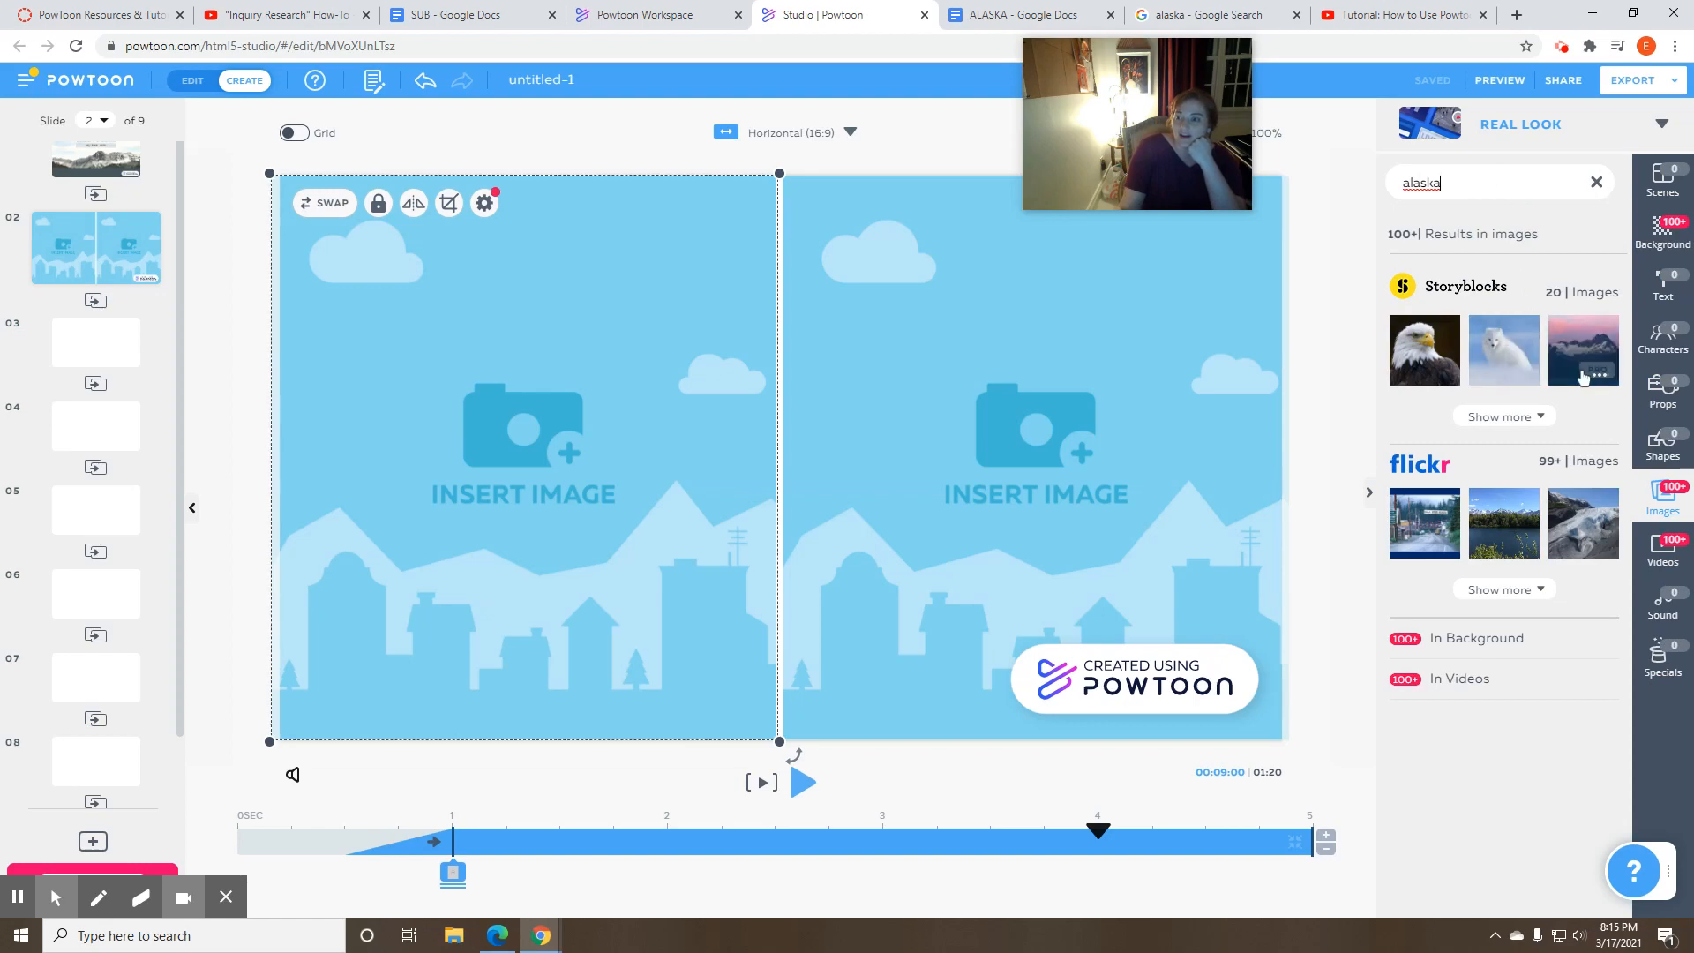
pyautogui.moveTo(1607, 389)
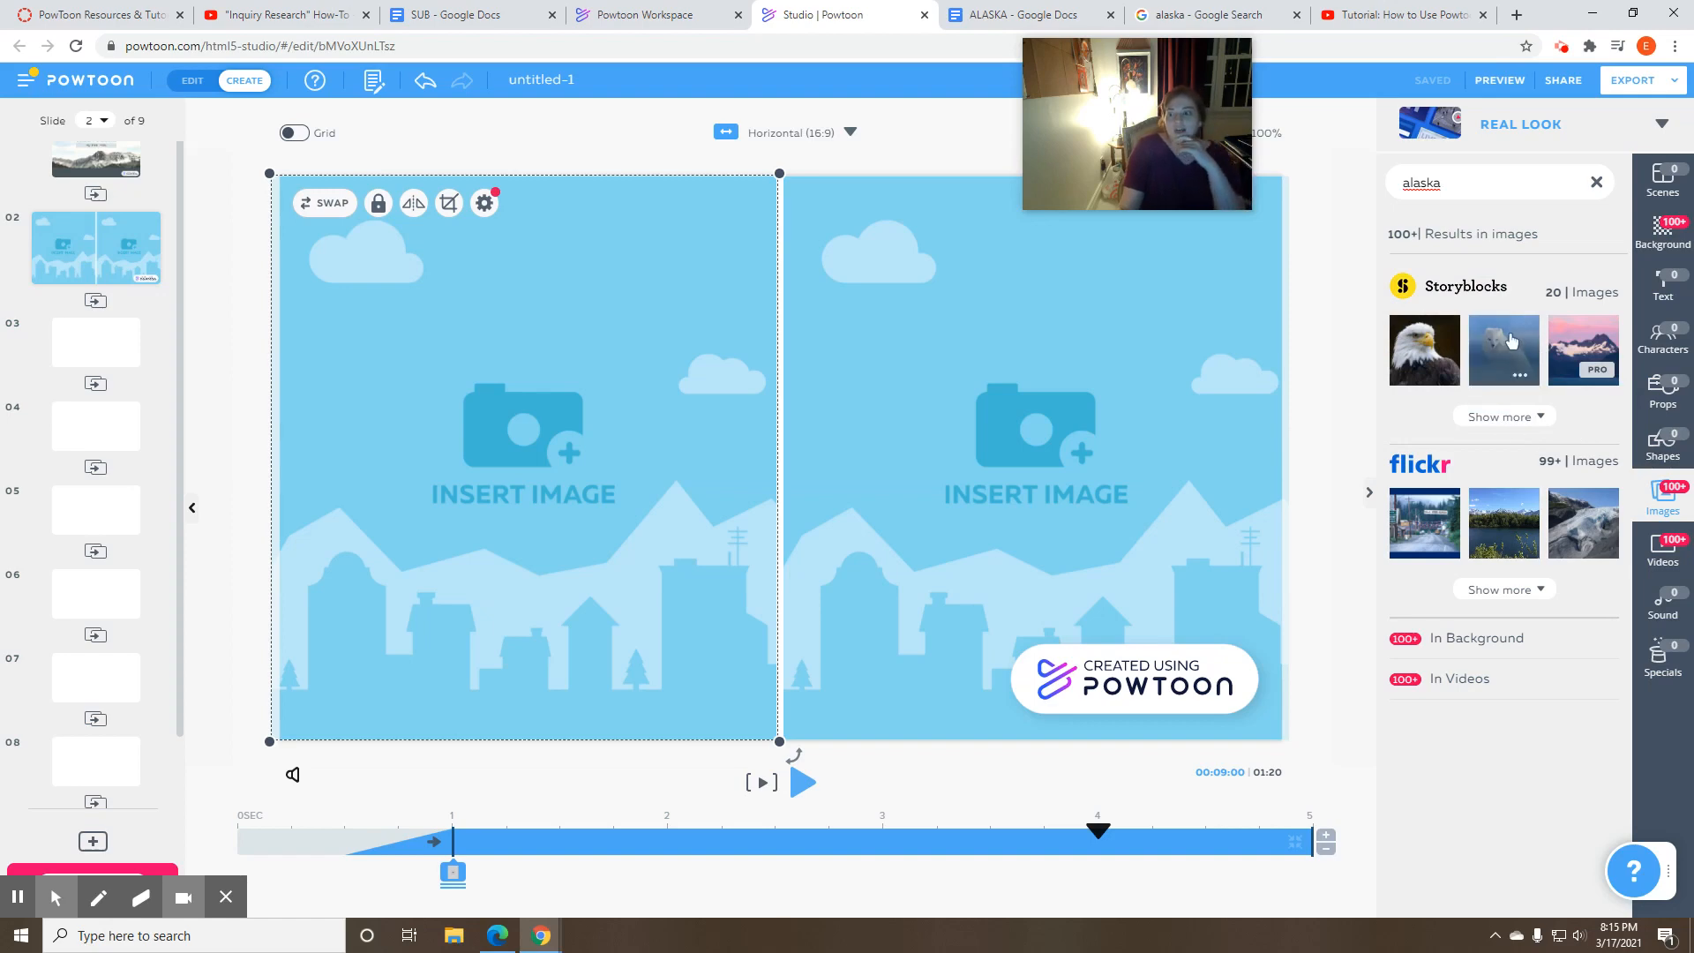
pyautogui.moveTo(1508, 356)
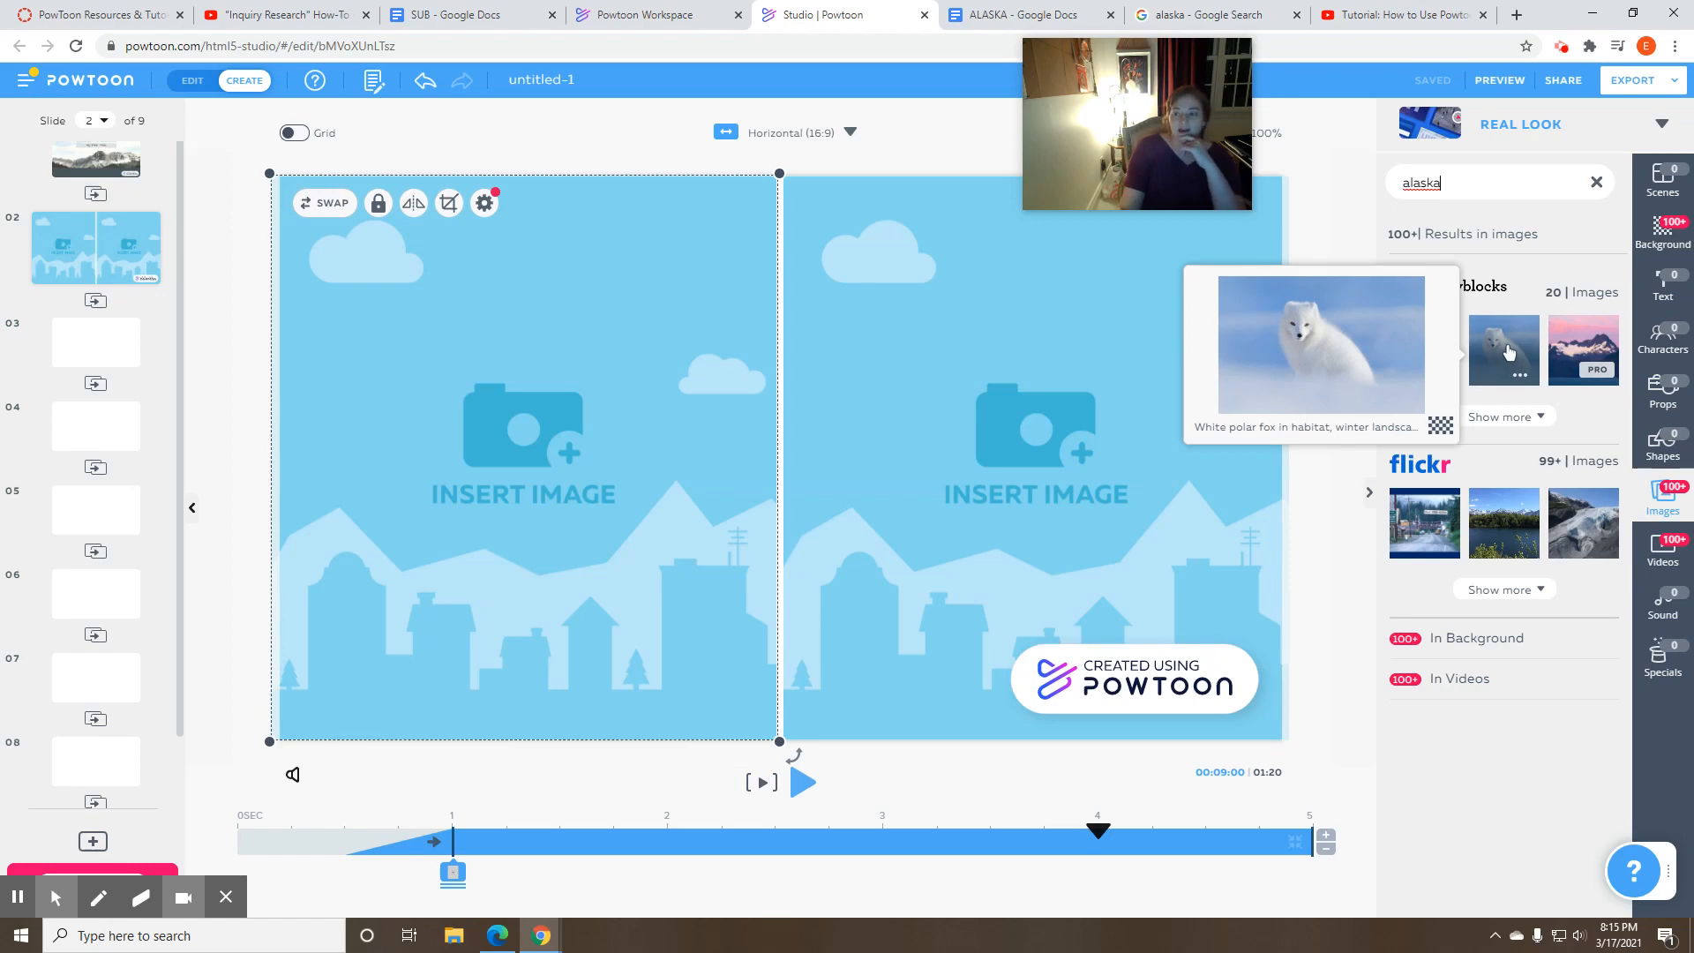
pyautogui.click(1509, 353)
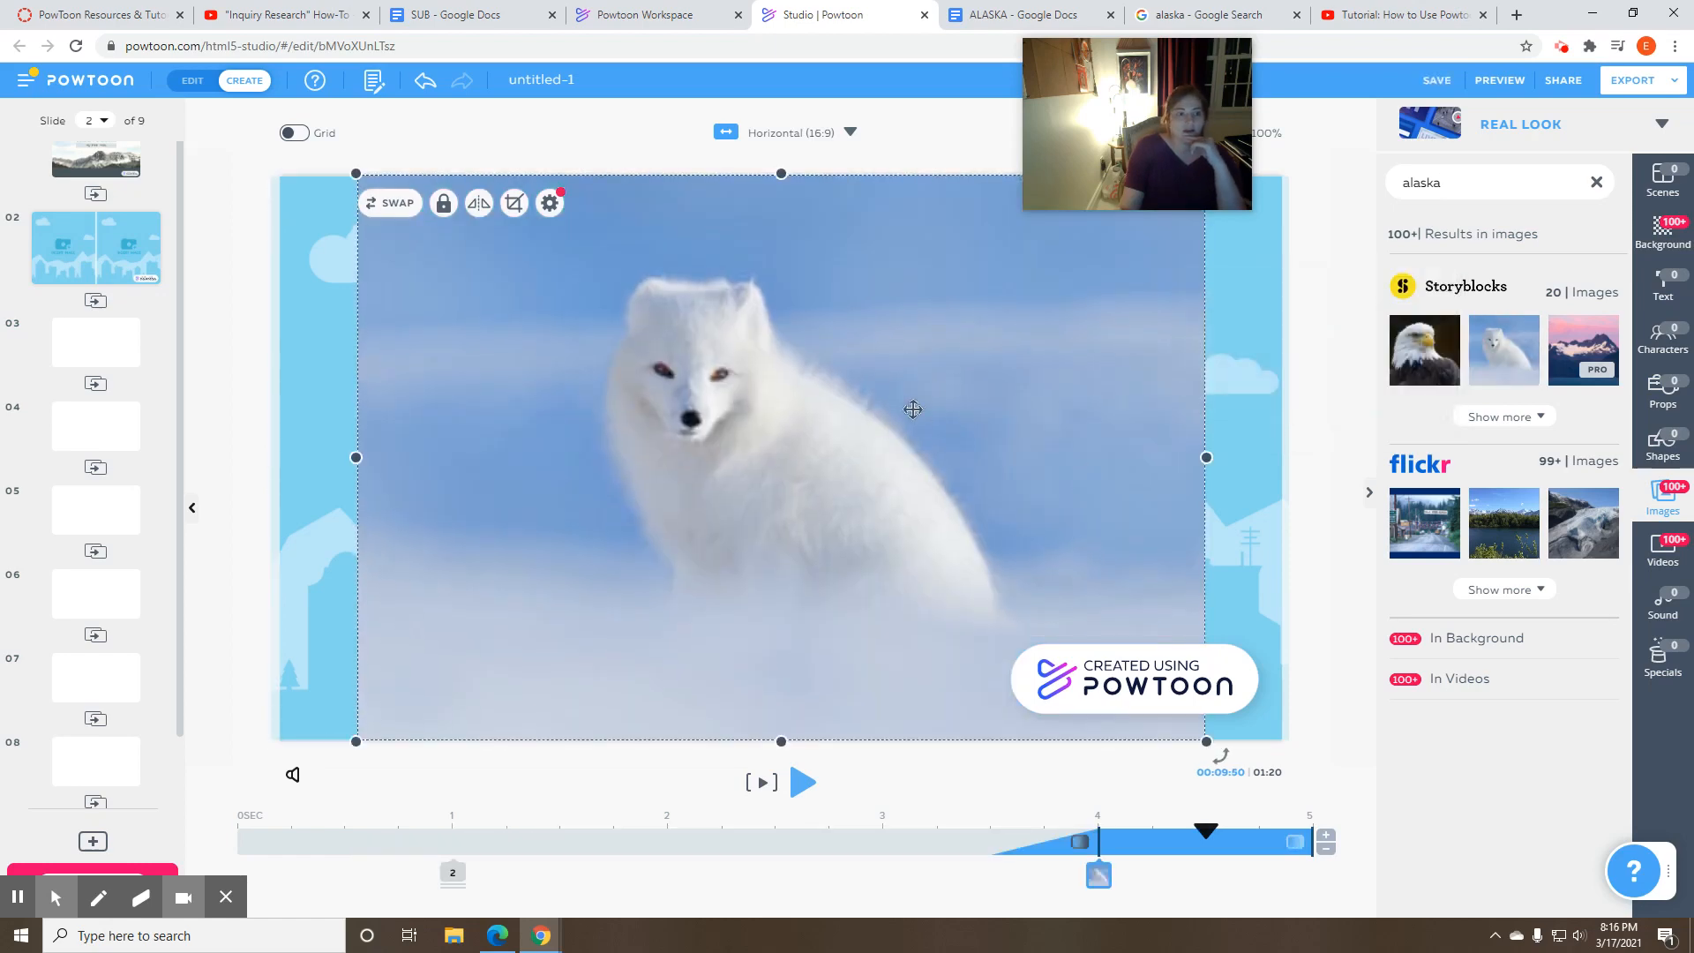
# - Move the fox photo to the slide's left edge and narrow it to cover the left placeholder
pyautogui.moveTo(913, 409); pyautogui.dragTo(832, 412)
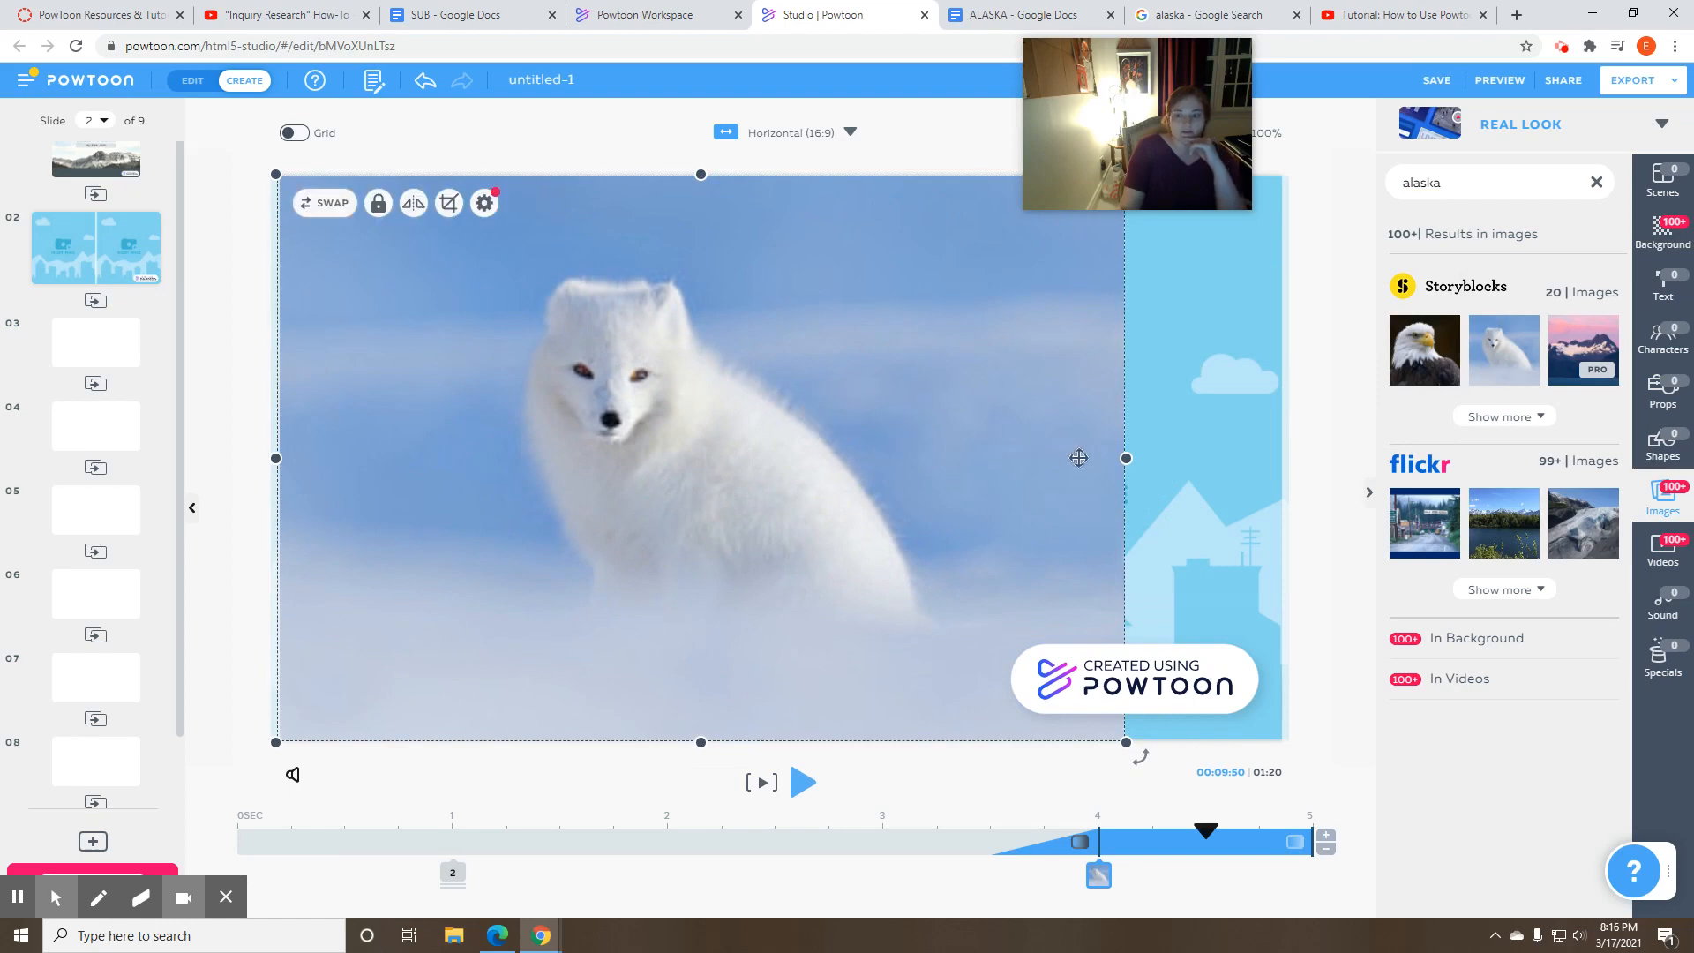
pyautogui.moveTo(1126, 458); pyautogui.dragTo(778, 436)
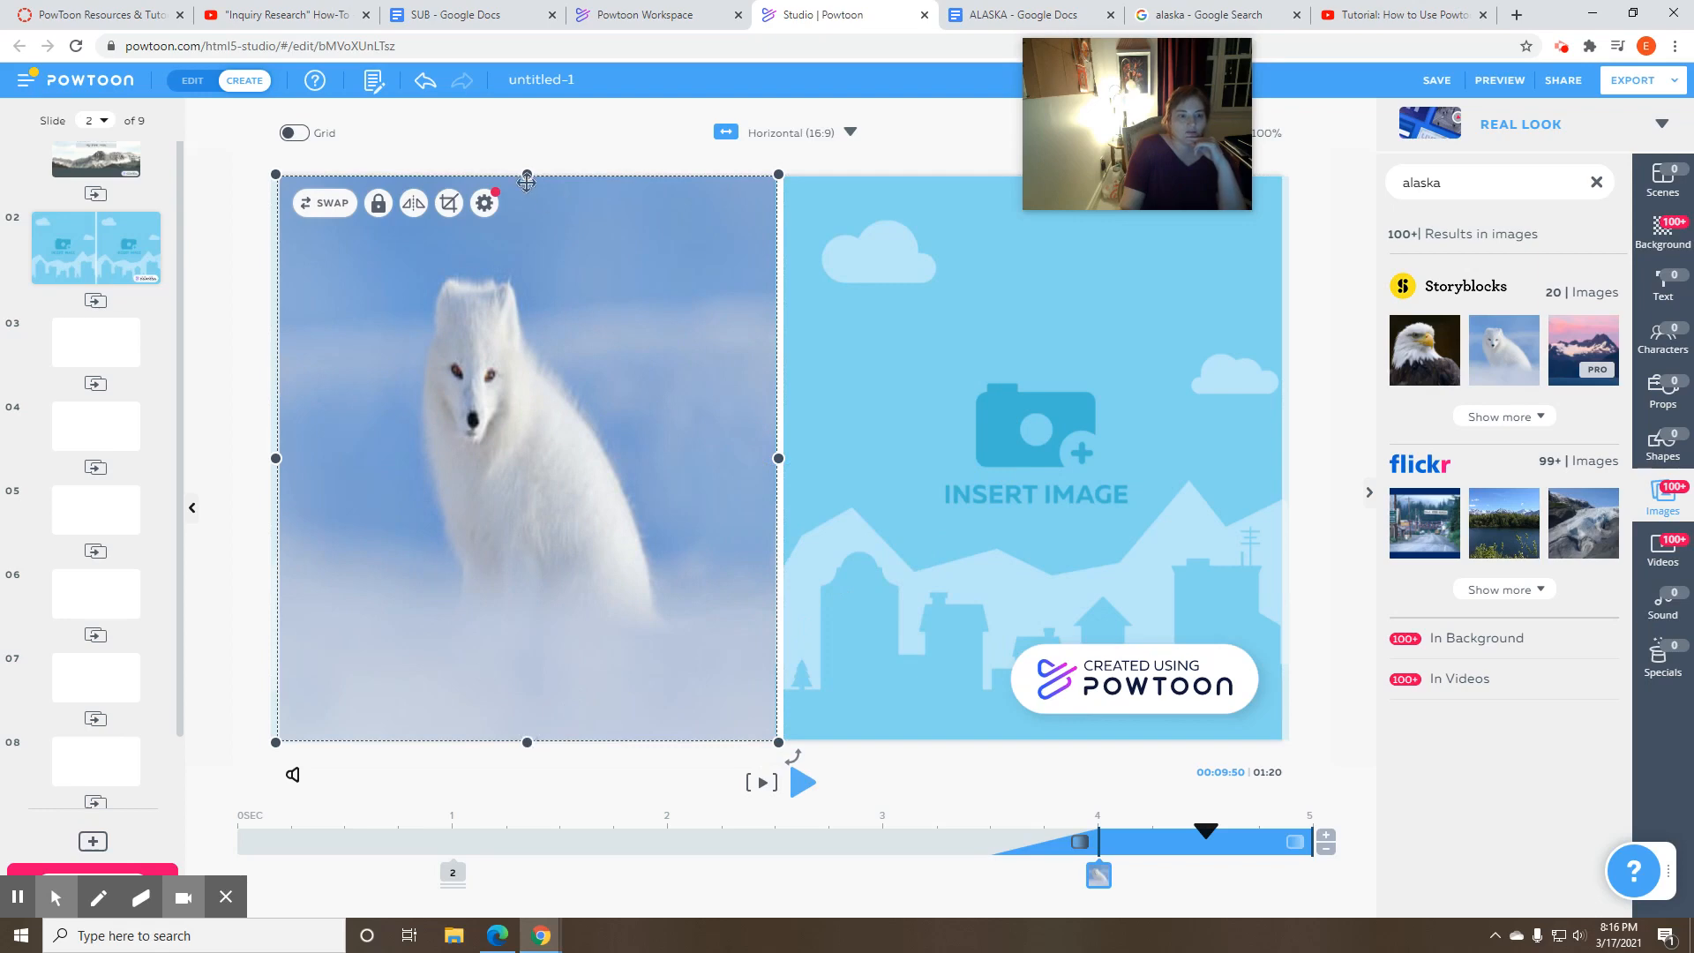
pyautogui.moveTo(527, 181); pyautogui.dragTo(525, 177)
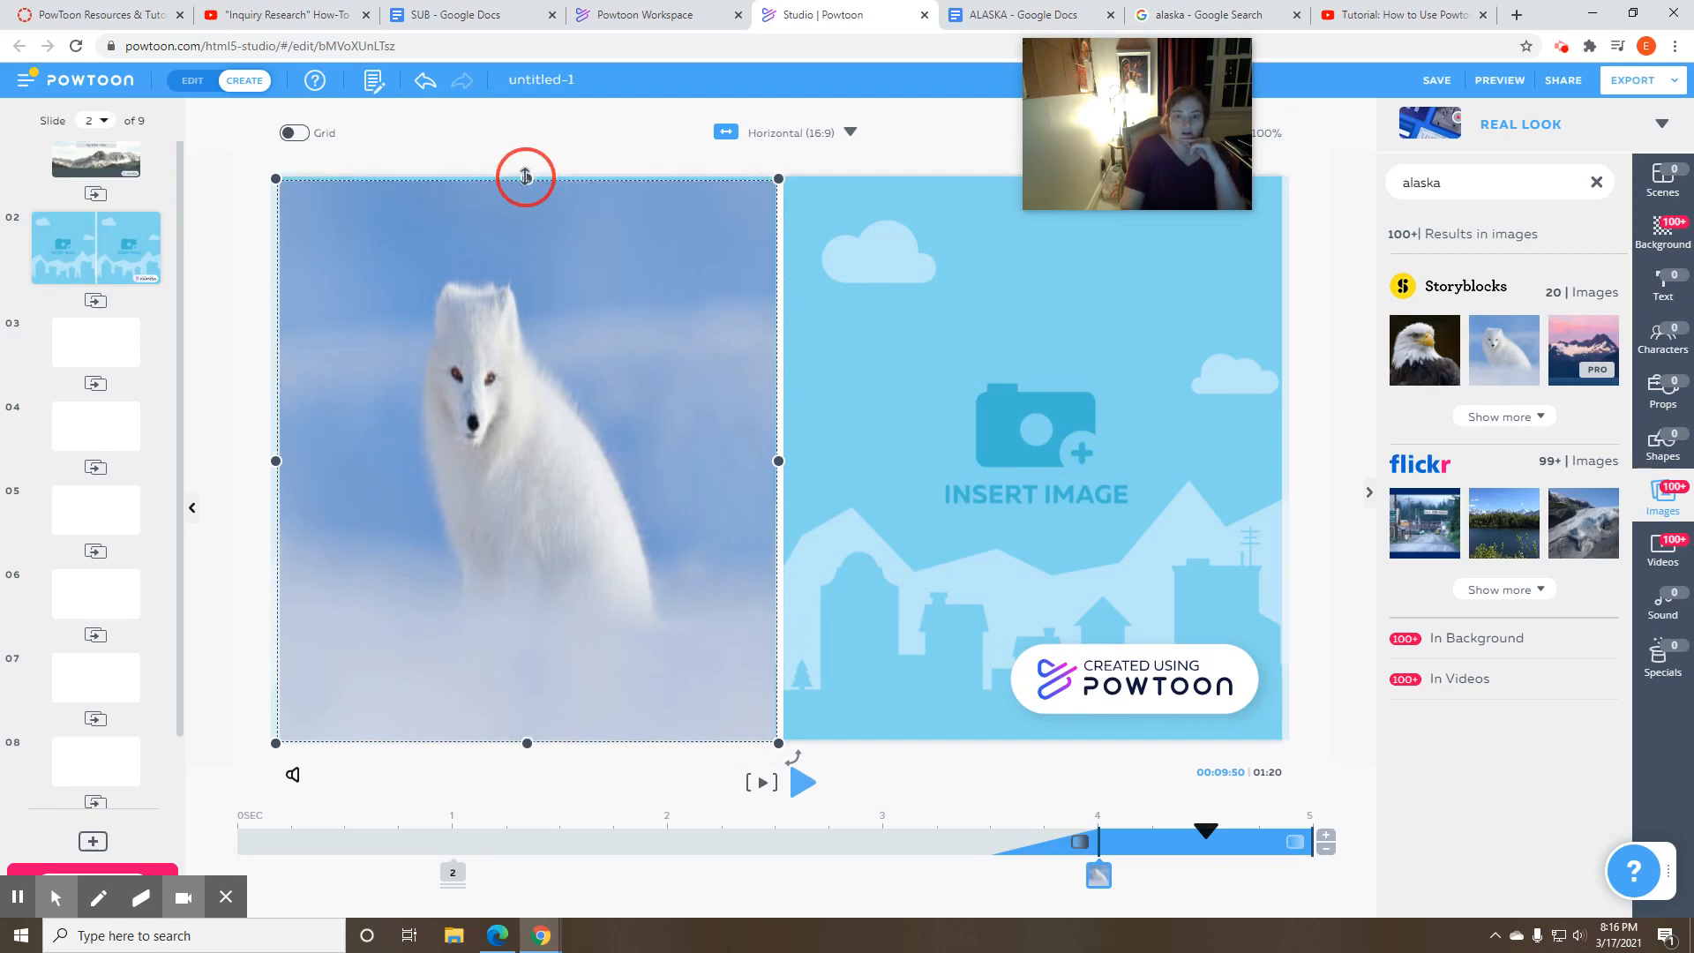
pyautogui.moveTo(609, 421)
pyautogui.mouseDown()
pyautogui.moveTo(605, 409)
pyautogui.moveTo(598, 473)
pyautogui.moveTo(617, 418)
pyautogui.mouseUp()
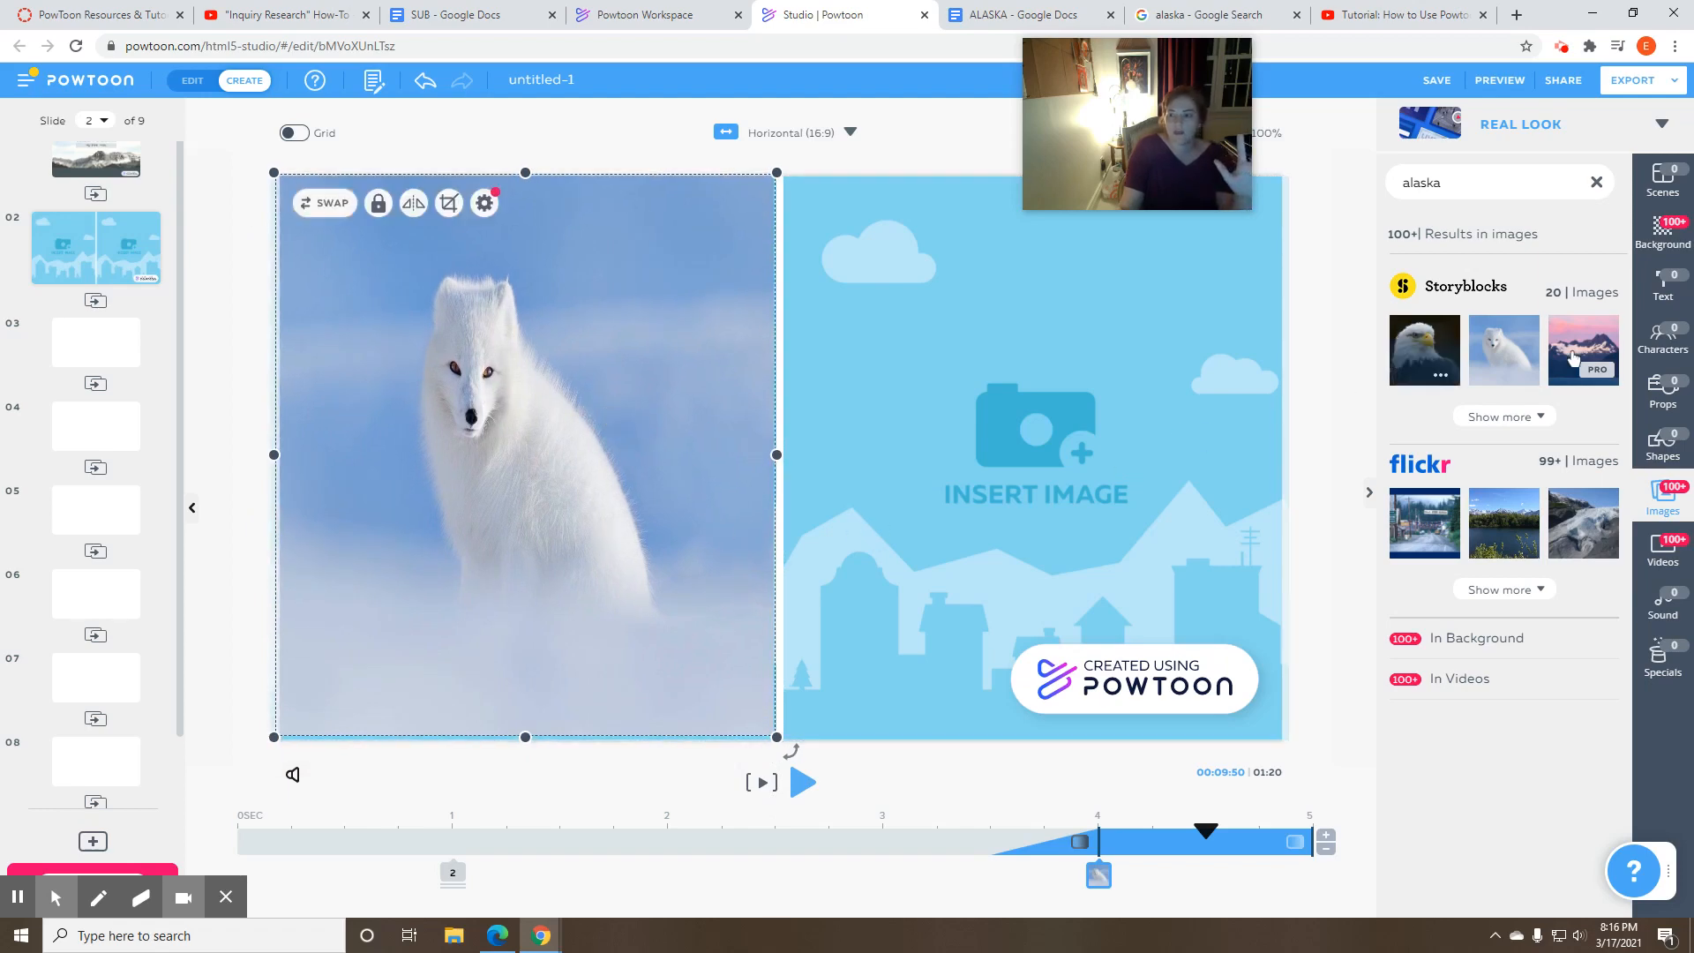
# - Show more Storyblocks results and insert the Flickr glacier photo on slide 2
pyautogui.click(1544, 416)
pyautogui.scroll(-3, 1551, 424)
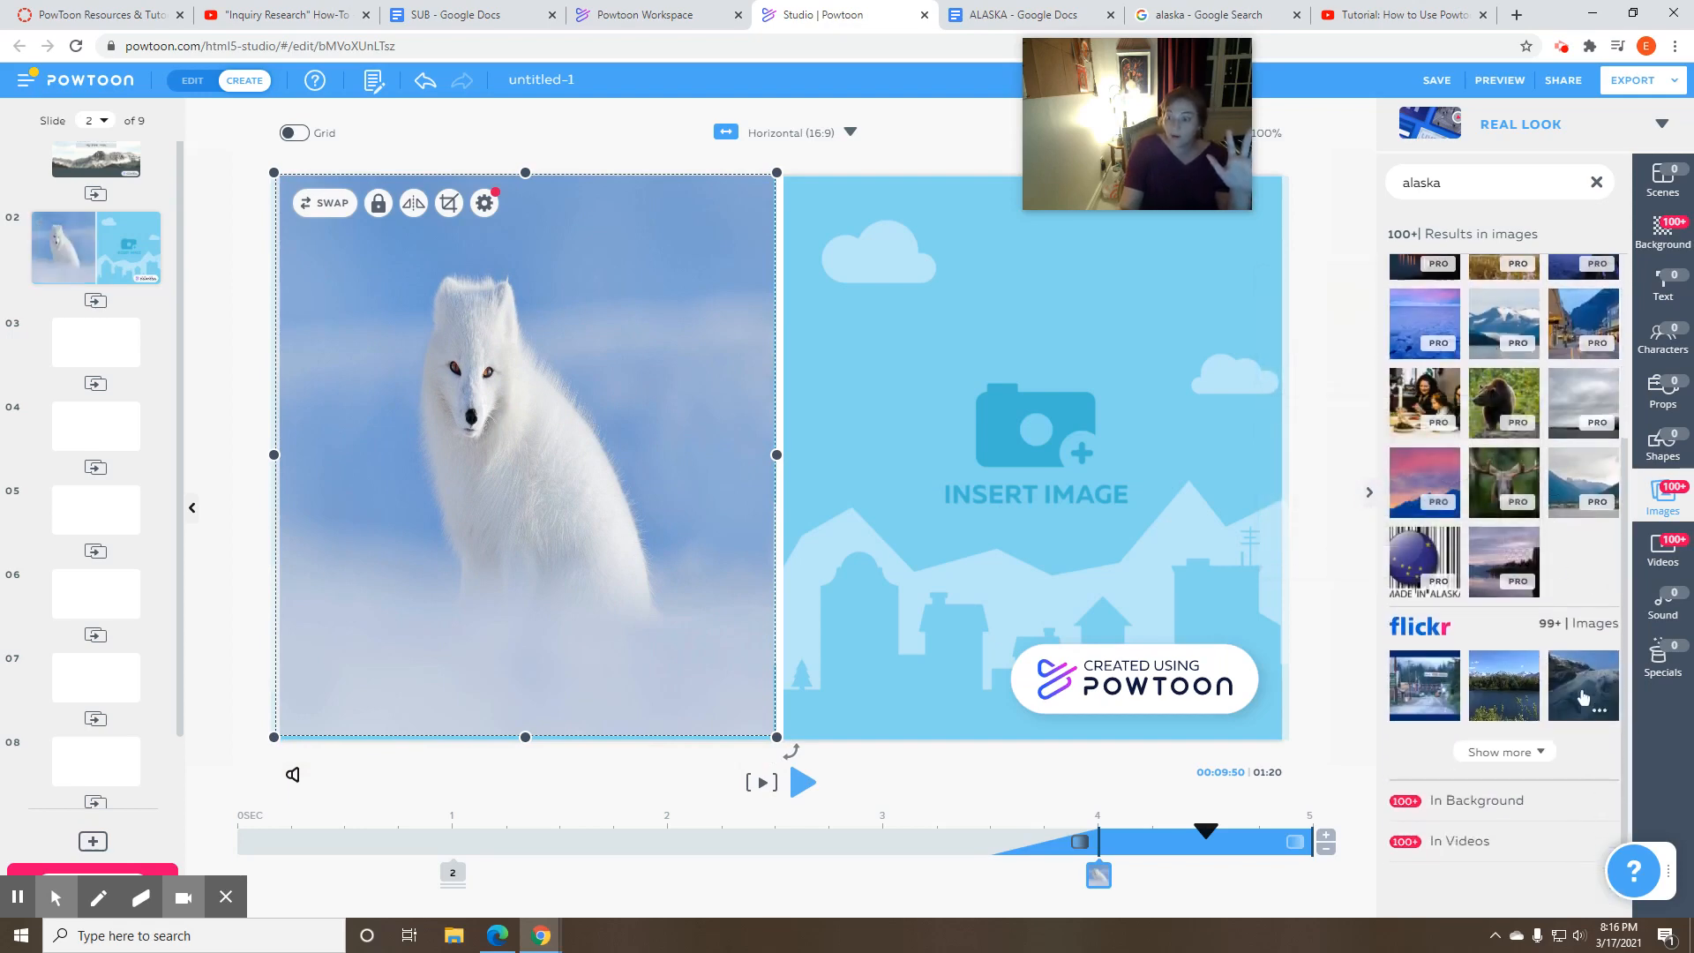
pyautogui.click(1585, 690)
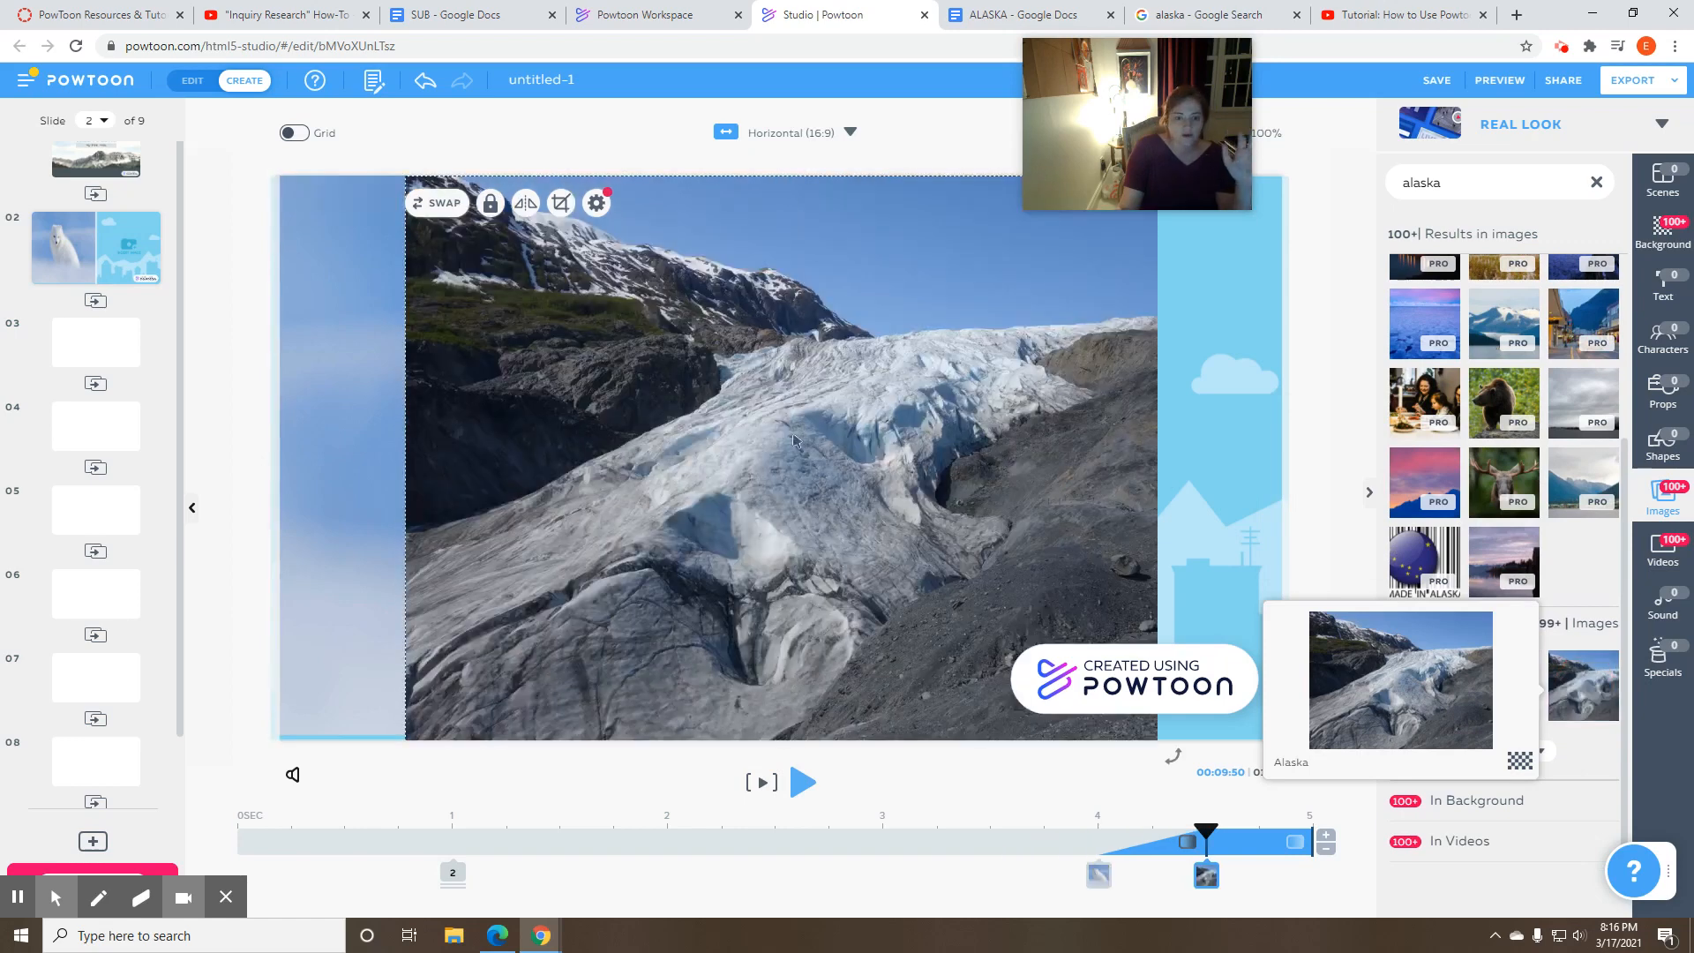
# - Move and narrow the glacier photo to cover the right placeholder, and nudge the fox photo to align with it
pyautogui.moveTo(797, 491); pyautogui.dragTo(927, 495)
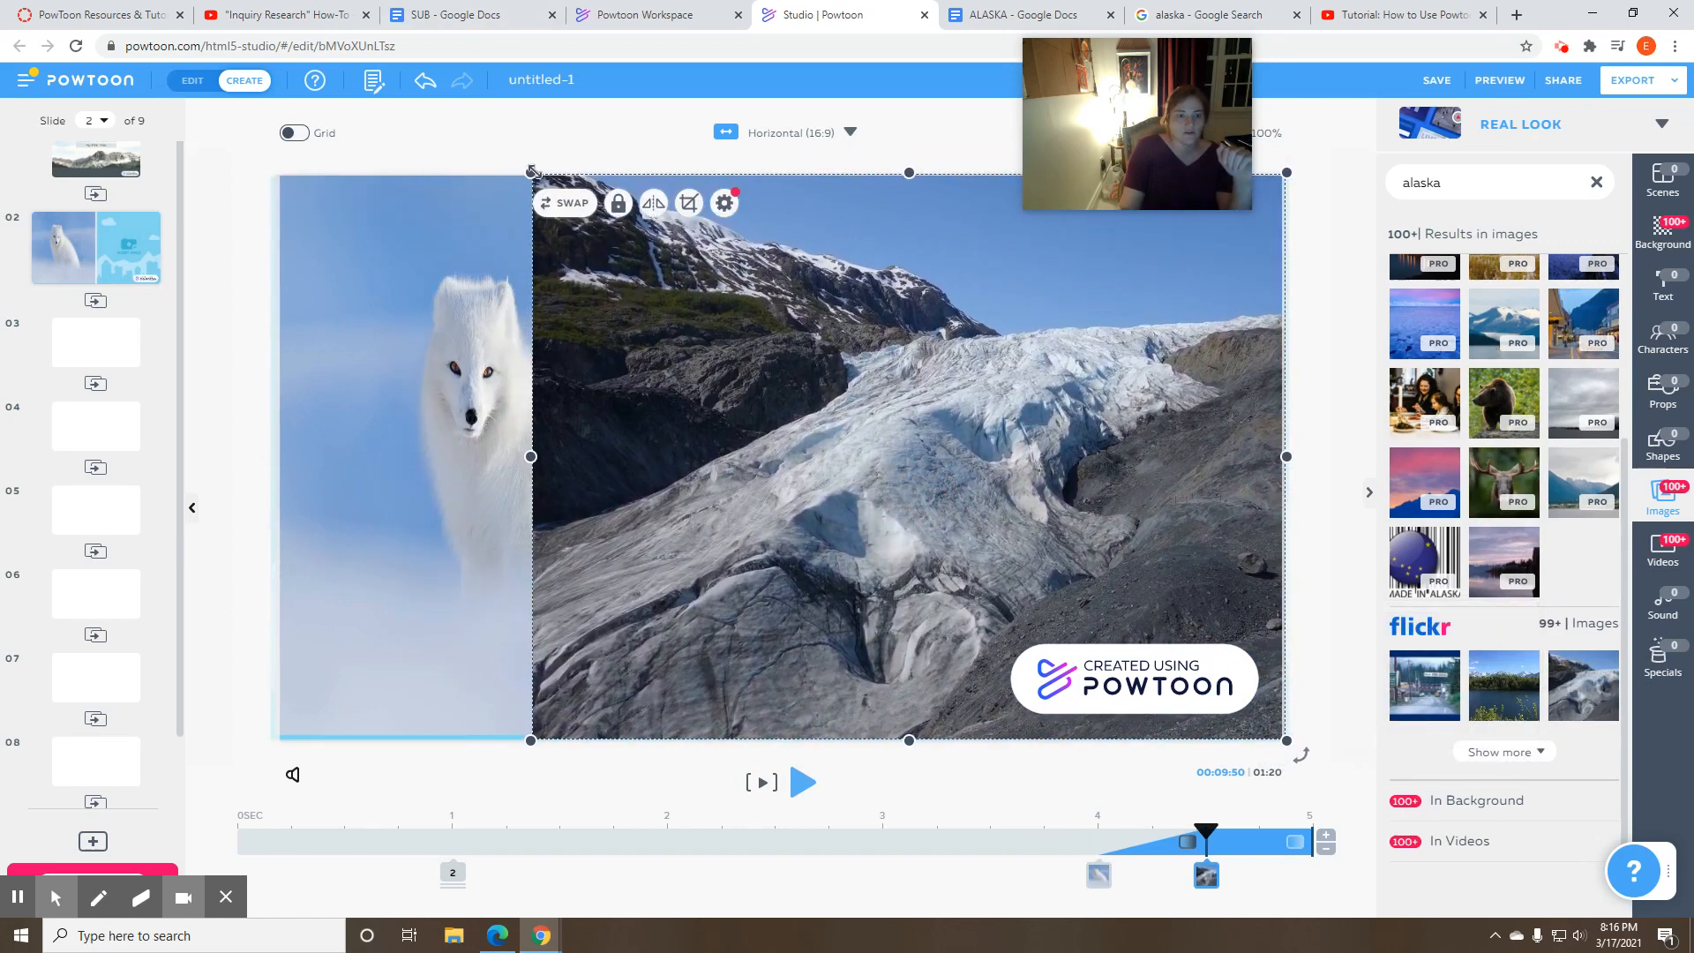
pyautogui.moveTo(530, 456); pyautogui.dragTo(780, 478)
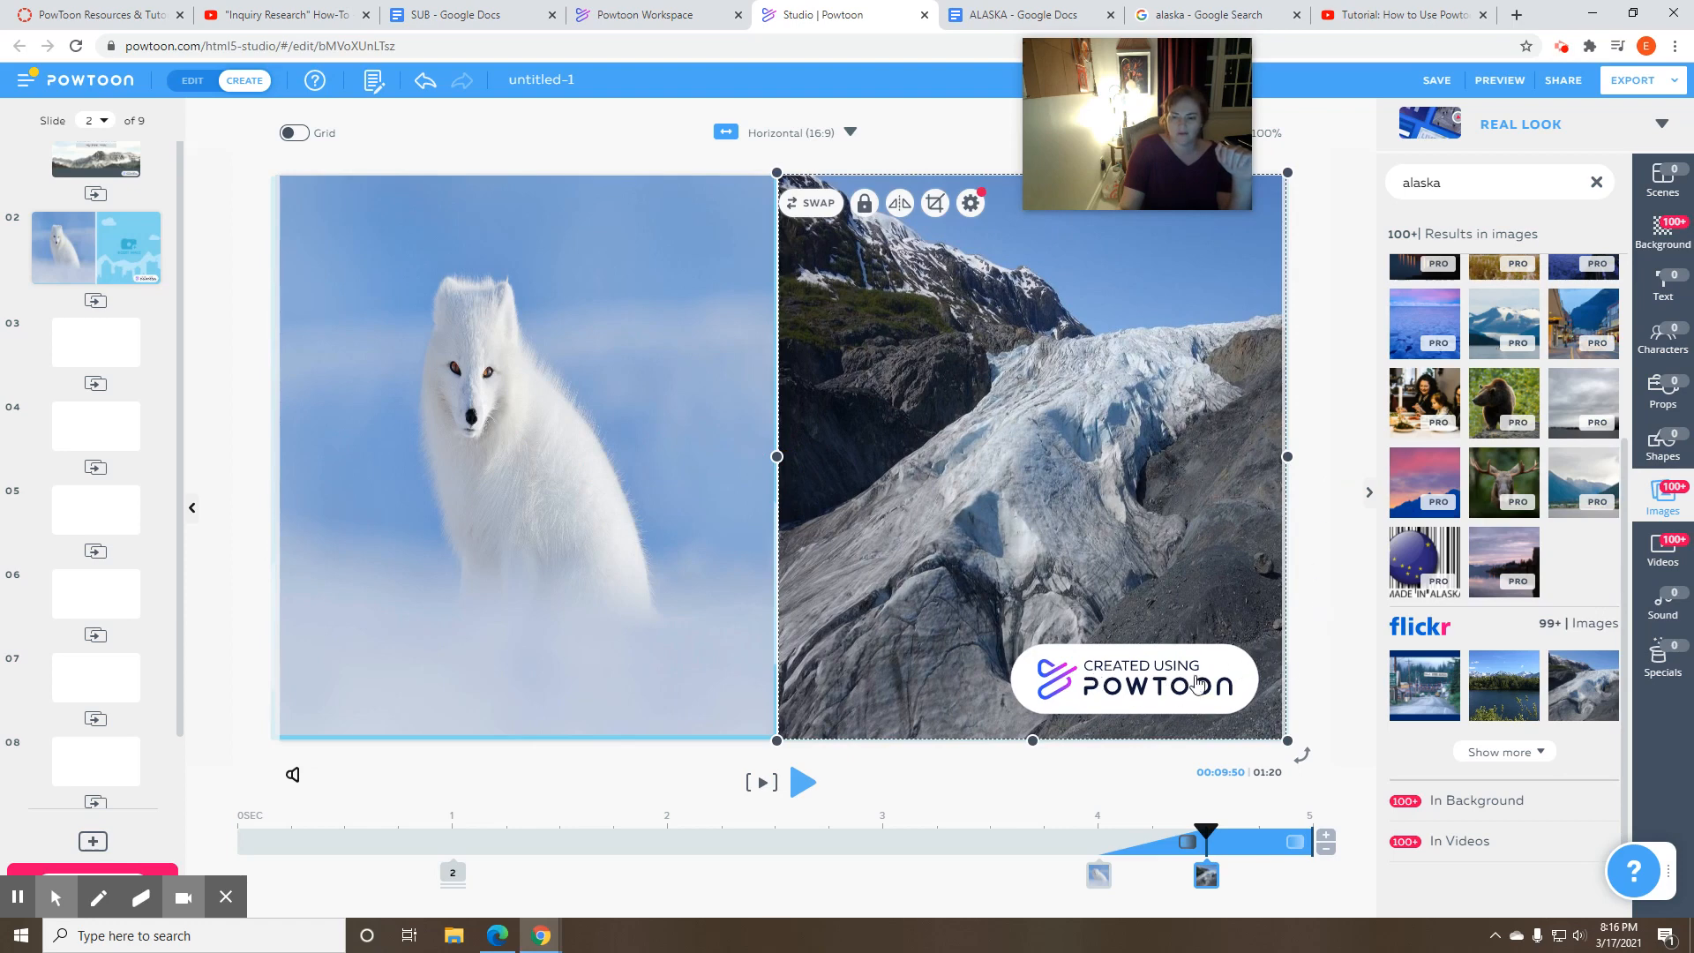
pyautogui.click(1327, 637)
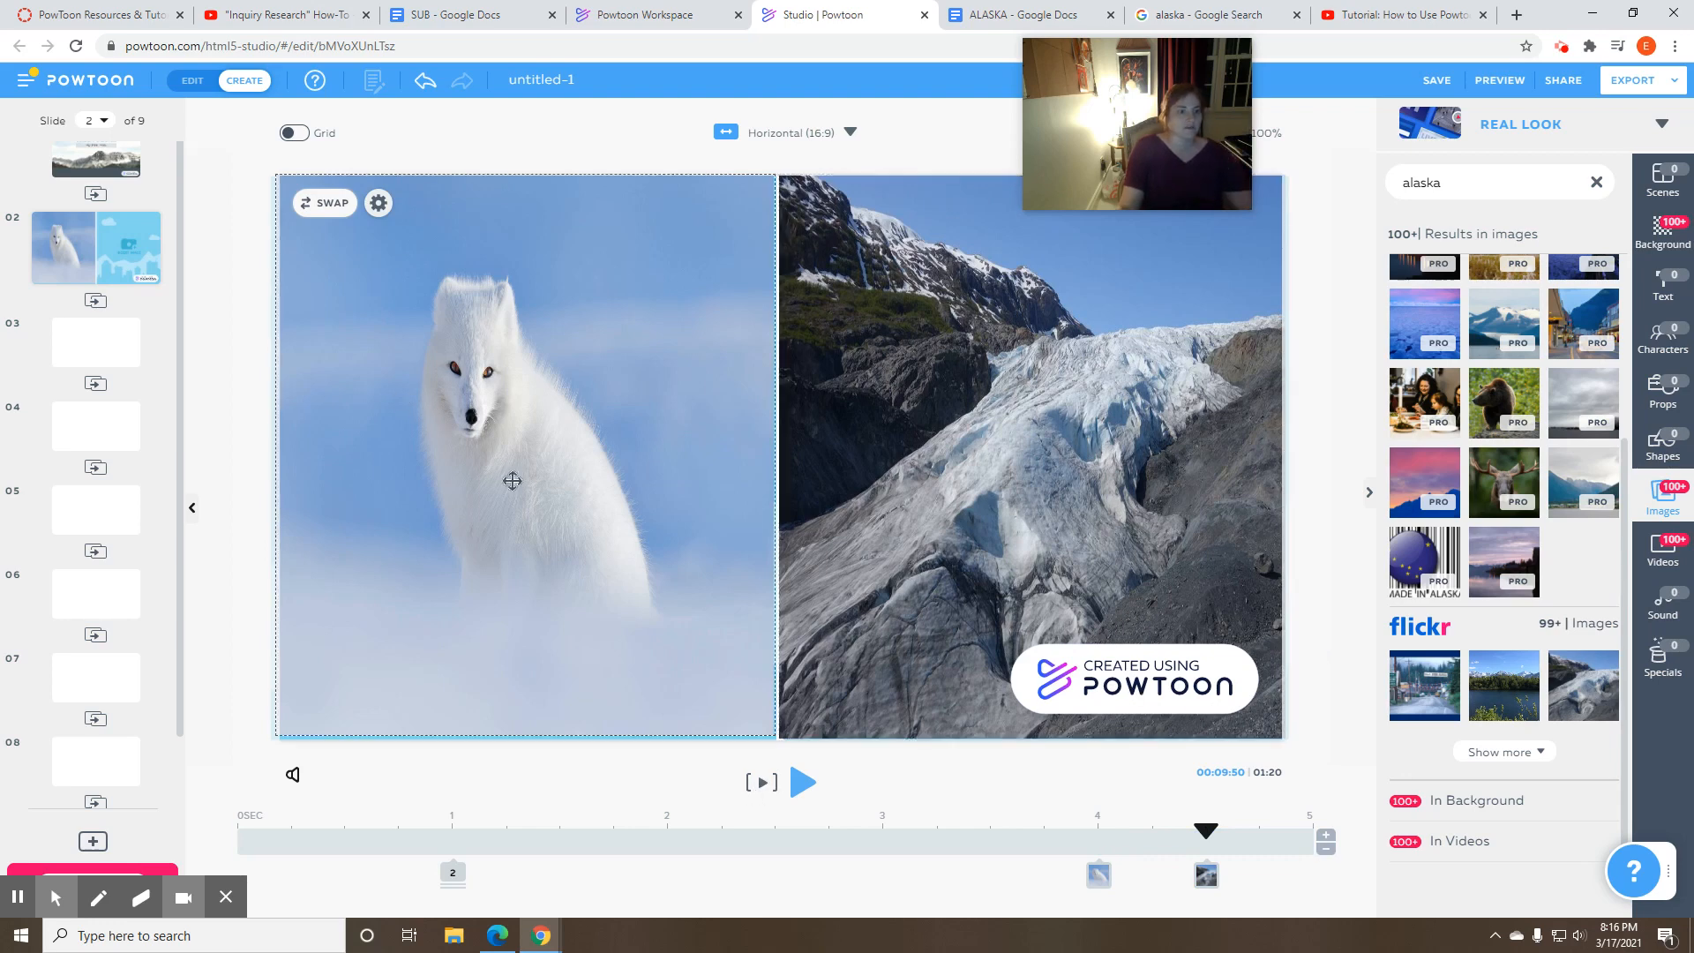
pyautogui.moveTo(511, 481); pyautogui.dragTo(516, 485)
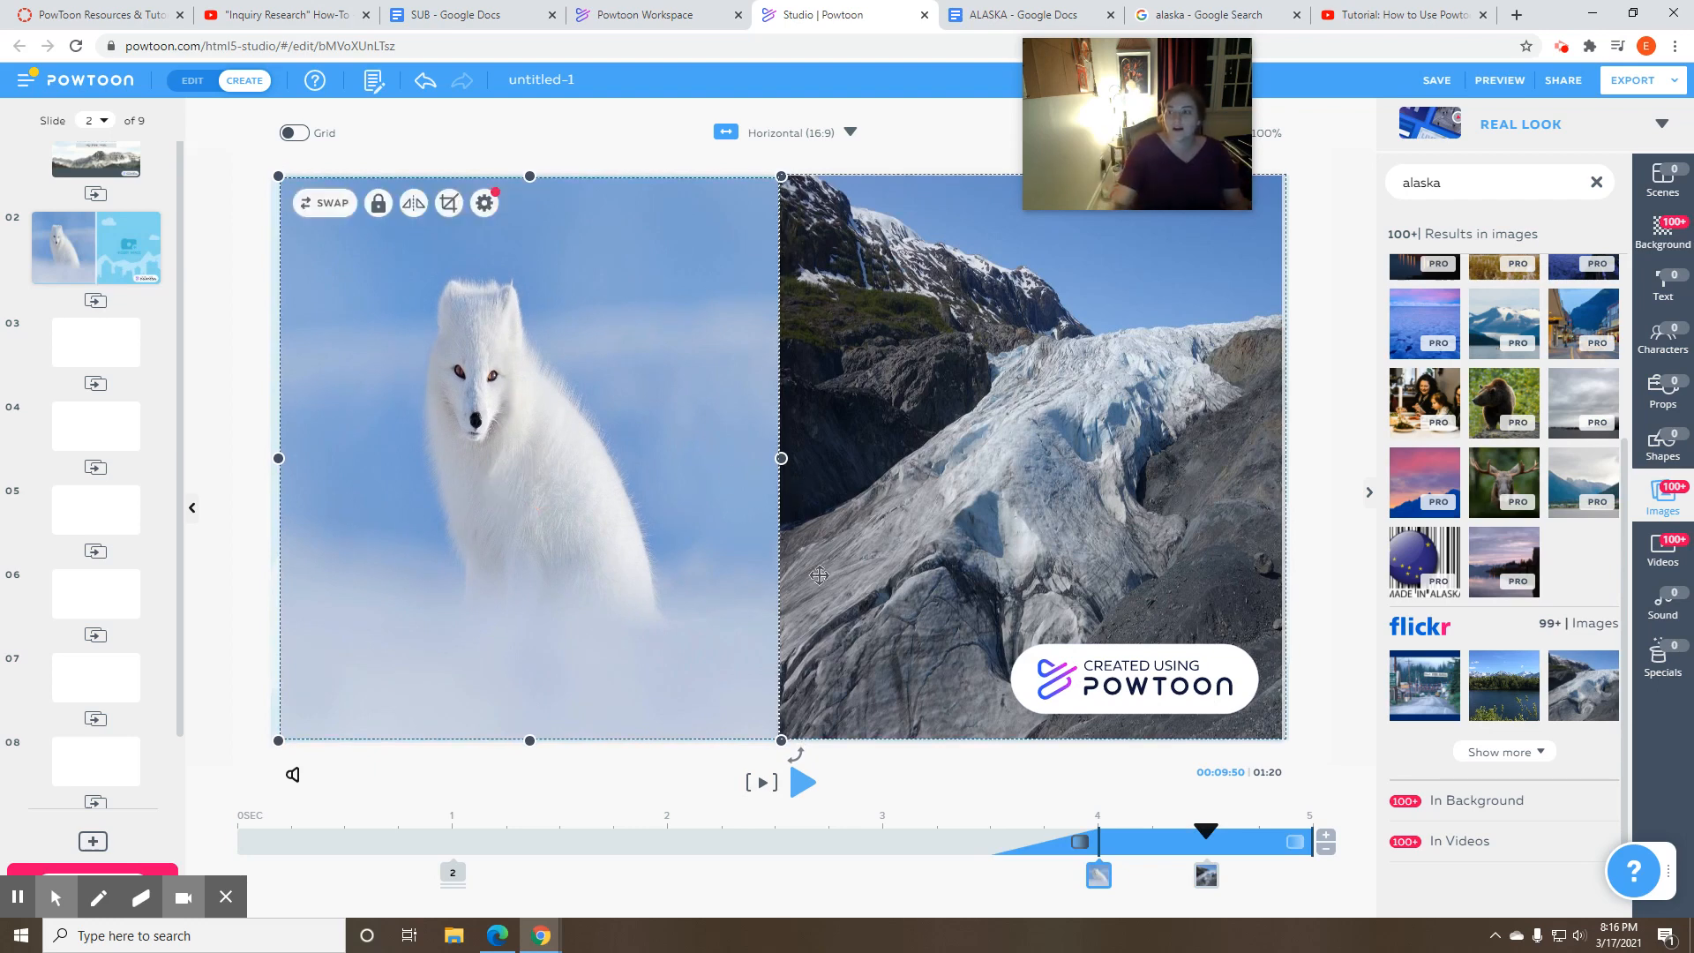
# - Add a body text box to slide 2 from the text library
pyautogui.click(1667, 291)
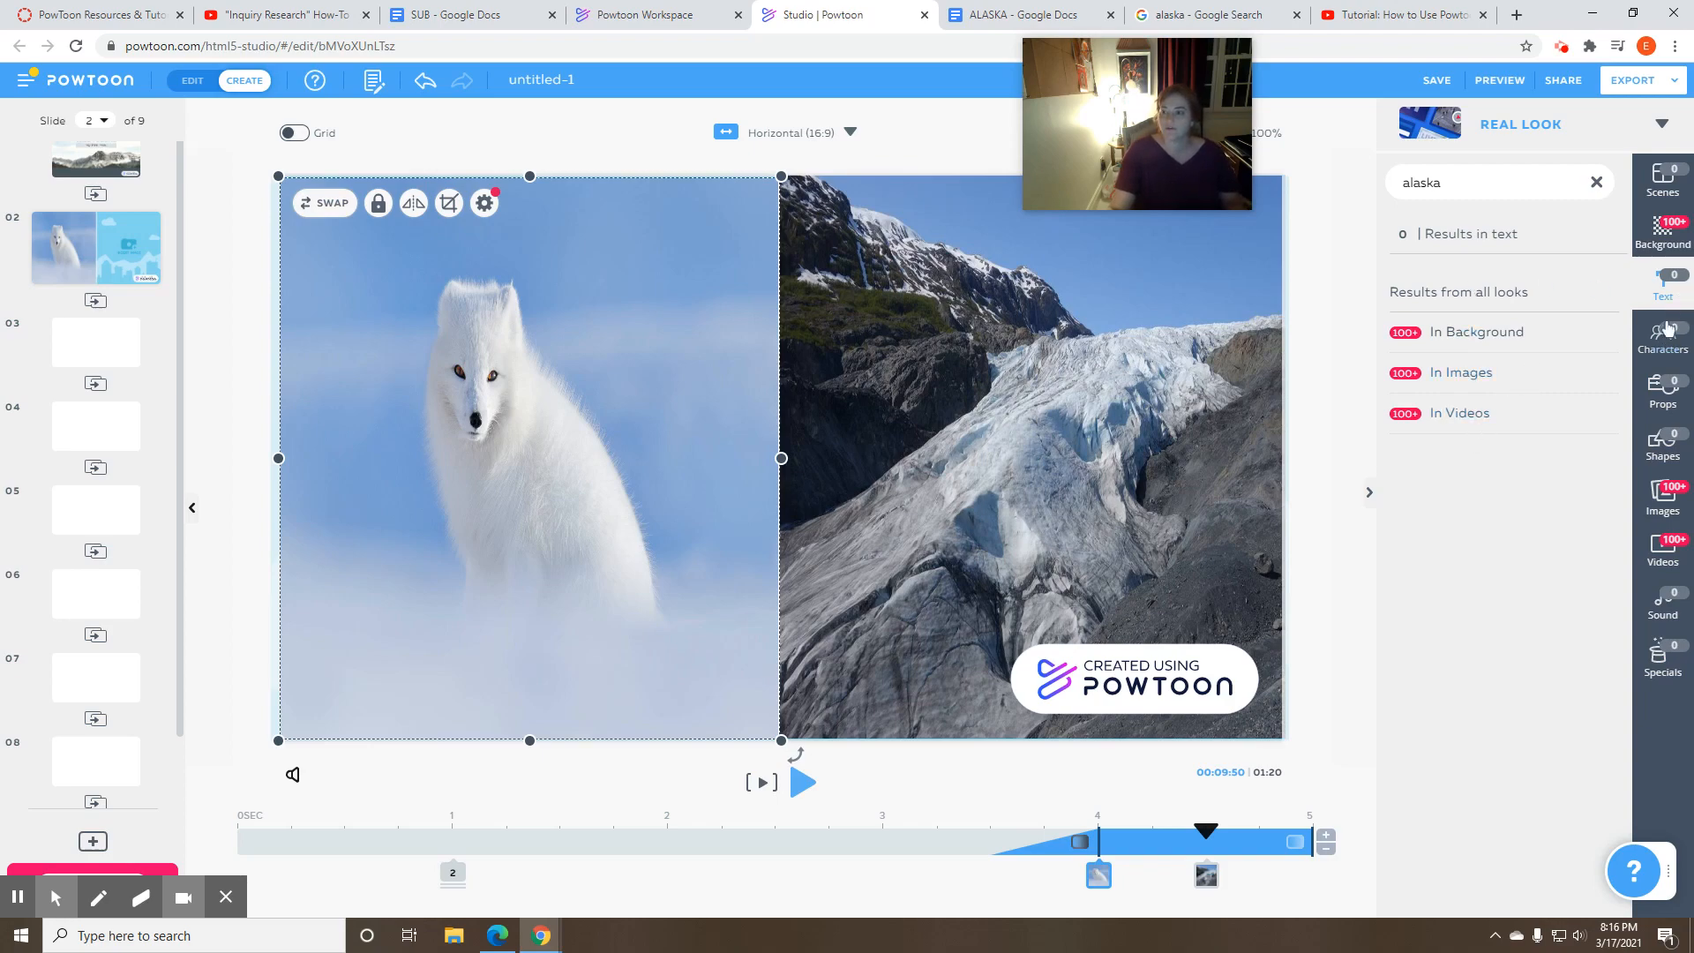
pyautogui.click(1668, 292)
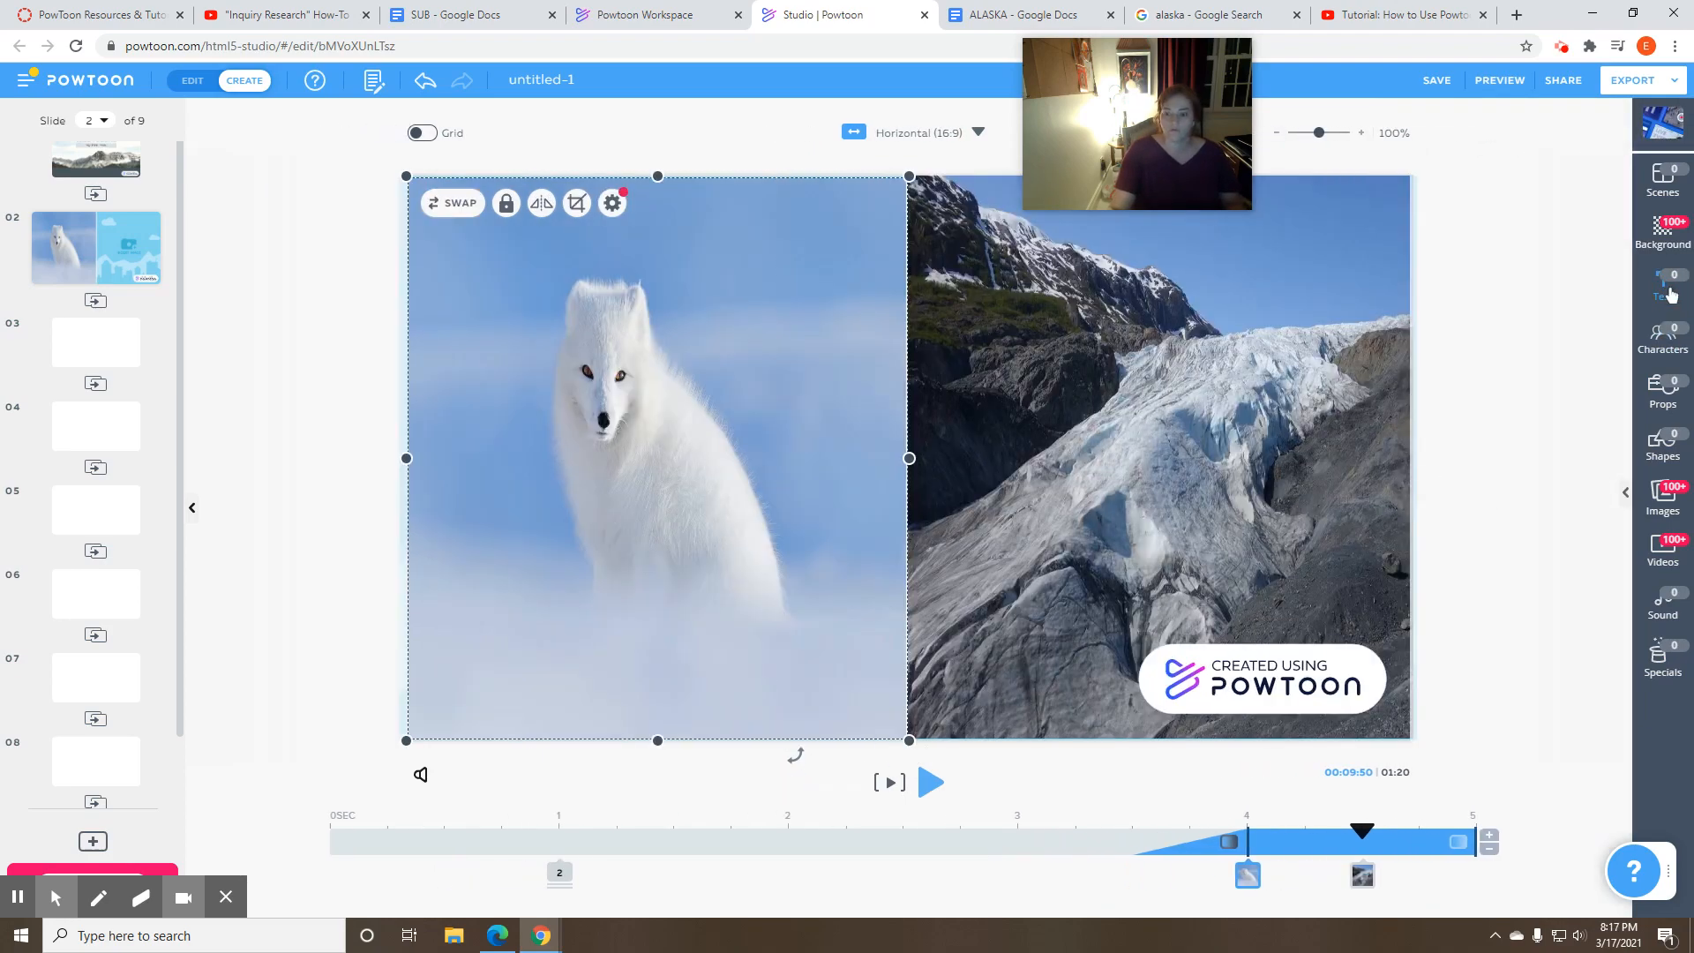
pyautogui.click(1669, 293)
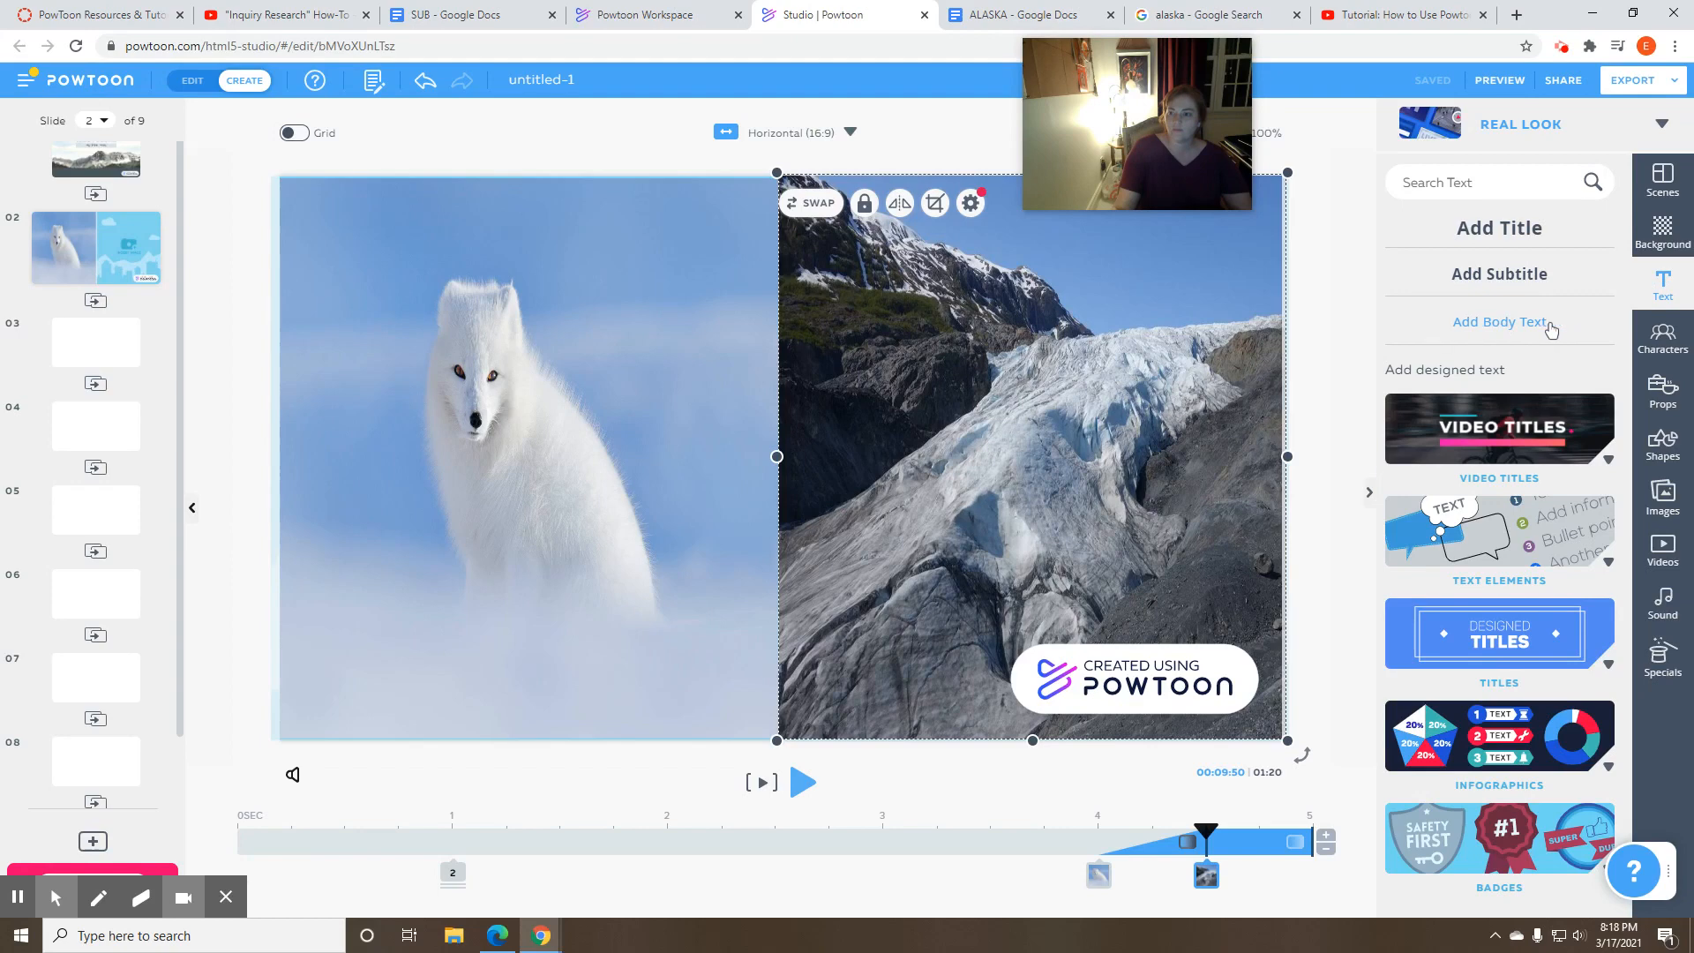
pyautogui.click(1468, 322)
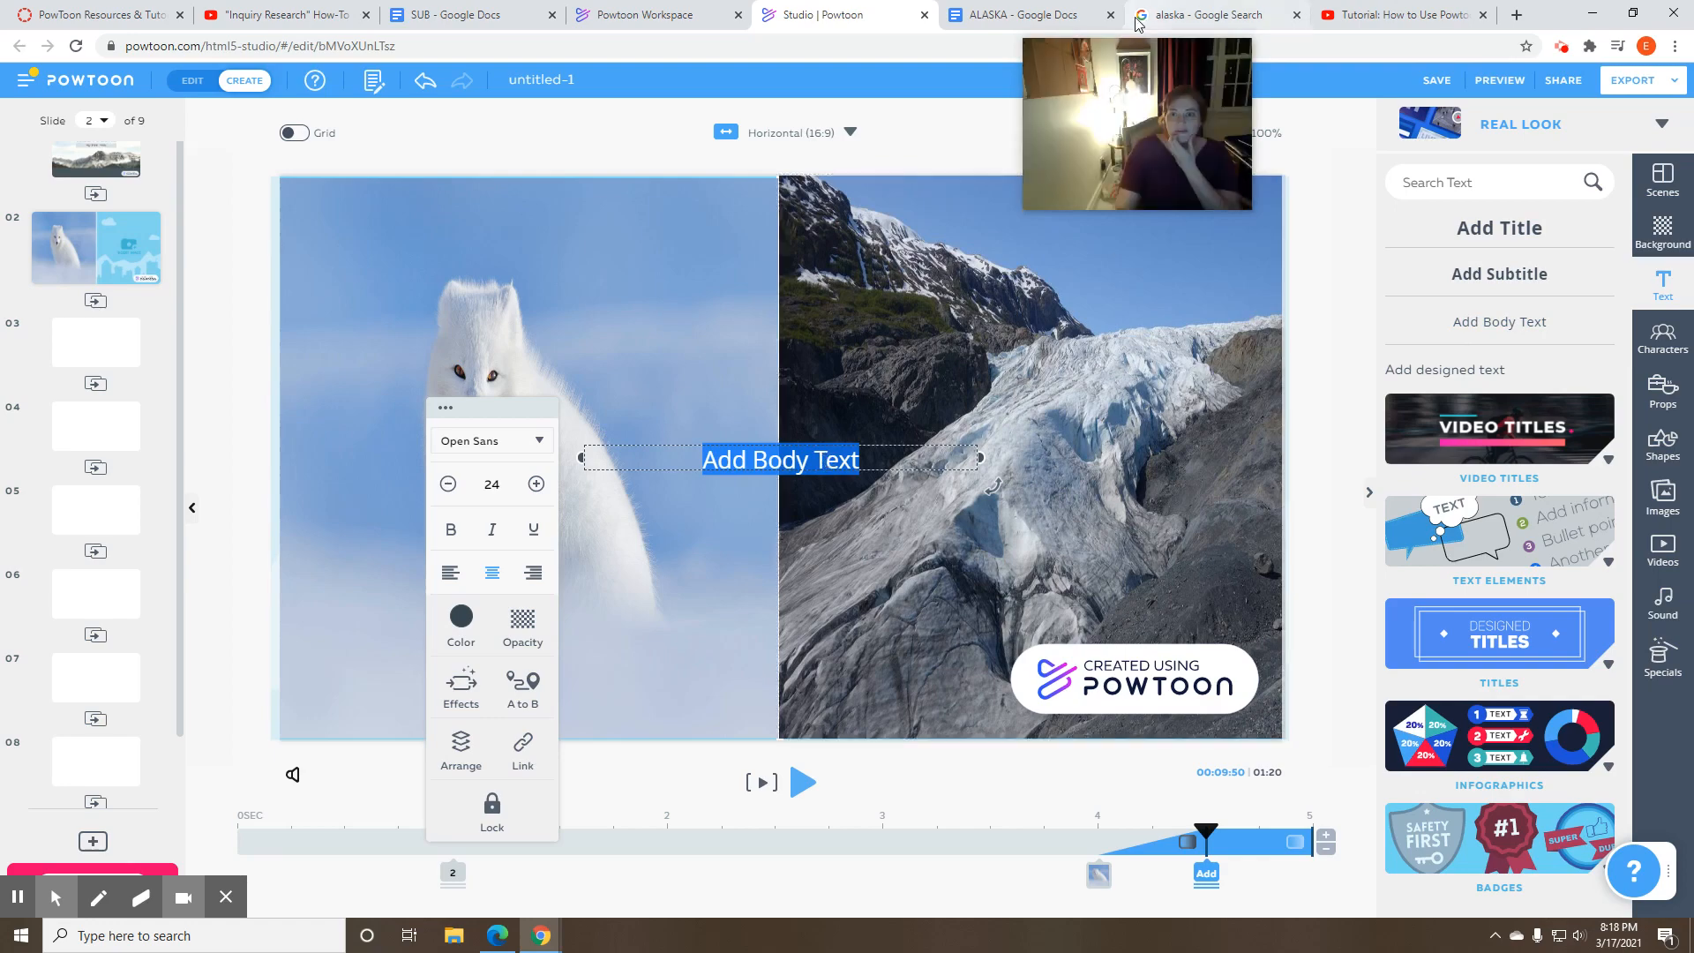
# - Copy the alaska.org quote from the ALASKA research document, paste it into slide 2's body text, and move it over the lower fox photo
pyautogui.click(1179, 18)
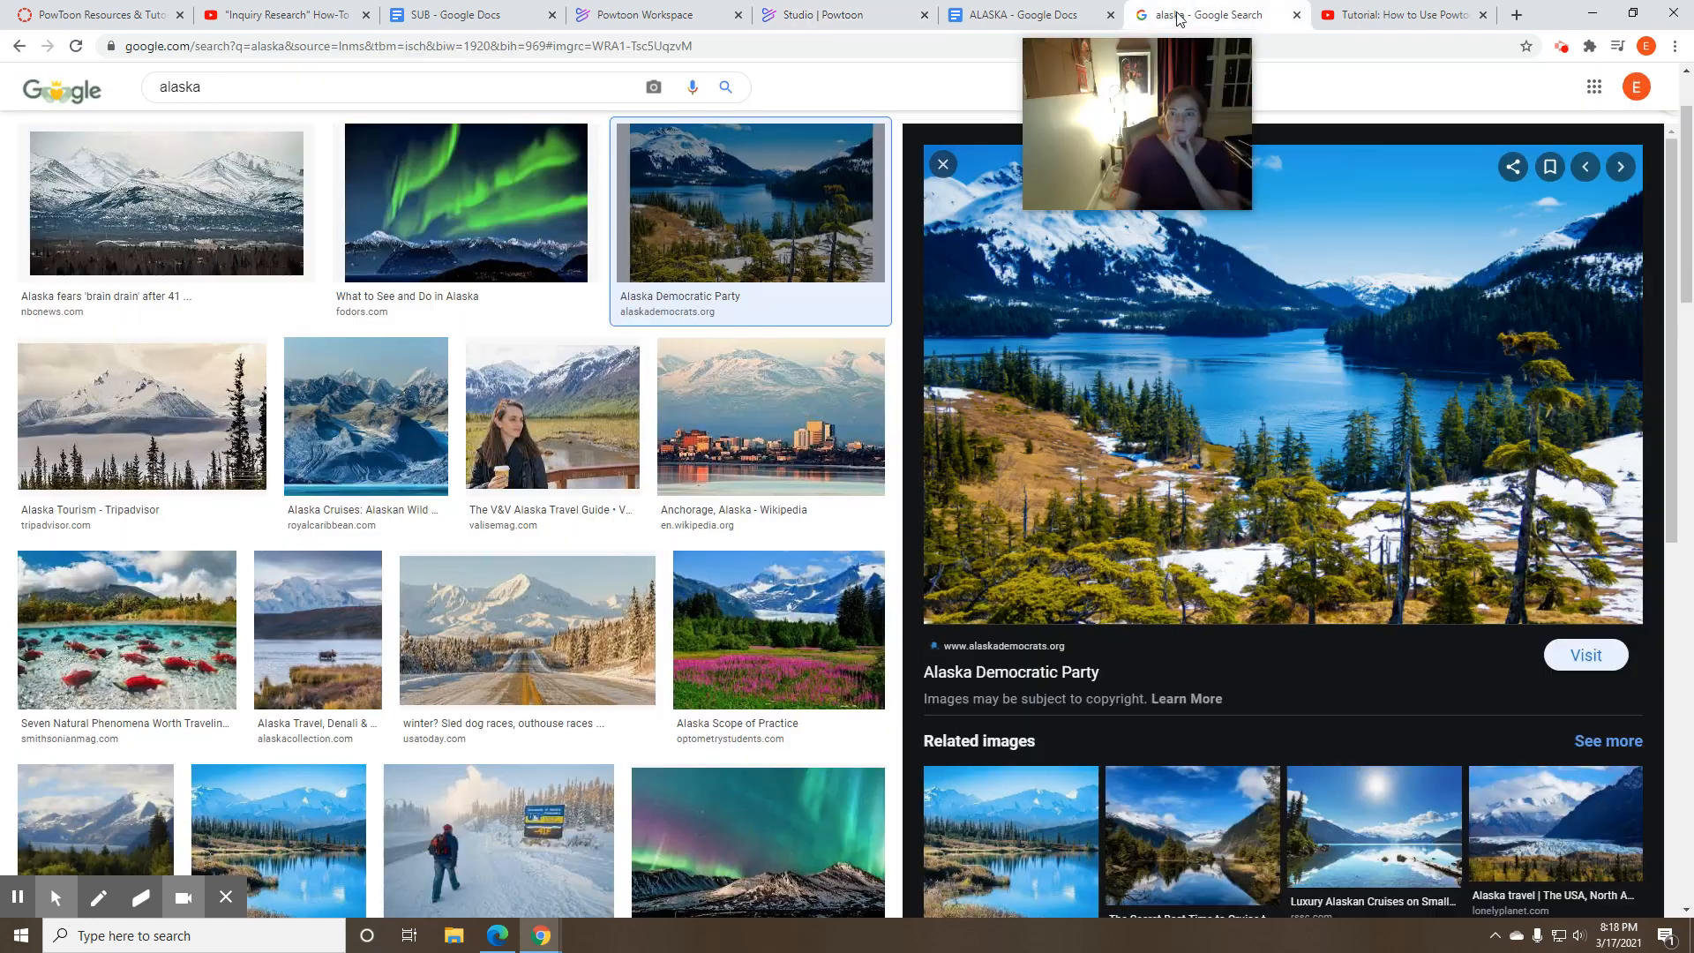
pyautogui.click(1074, 19)
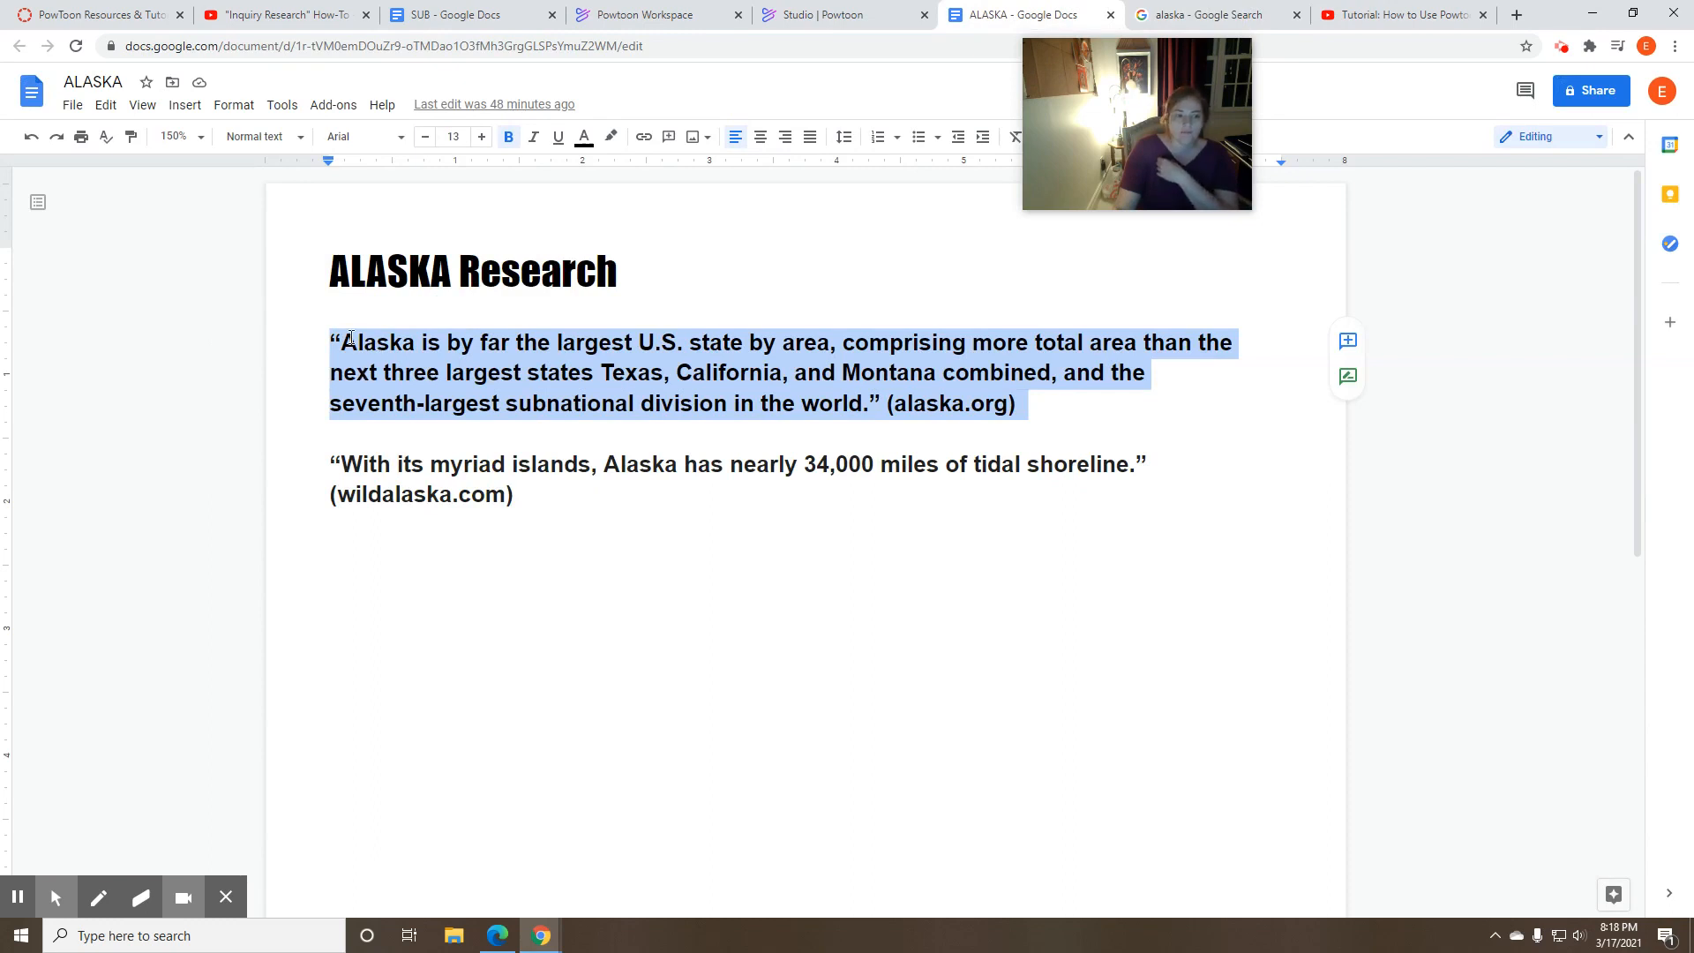
pyautogui.click(342, 342)
pyautogui.moveTo(320, 340); pyautogui.dragTo(1101, 394)
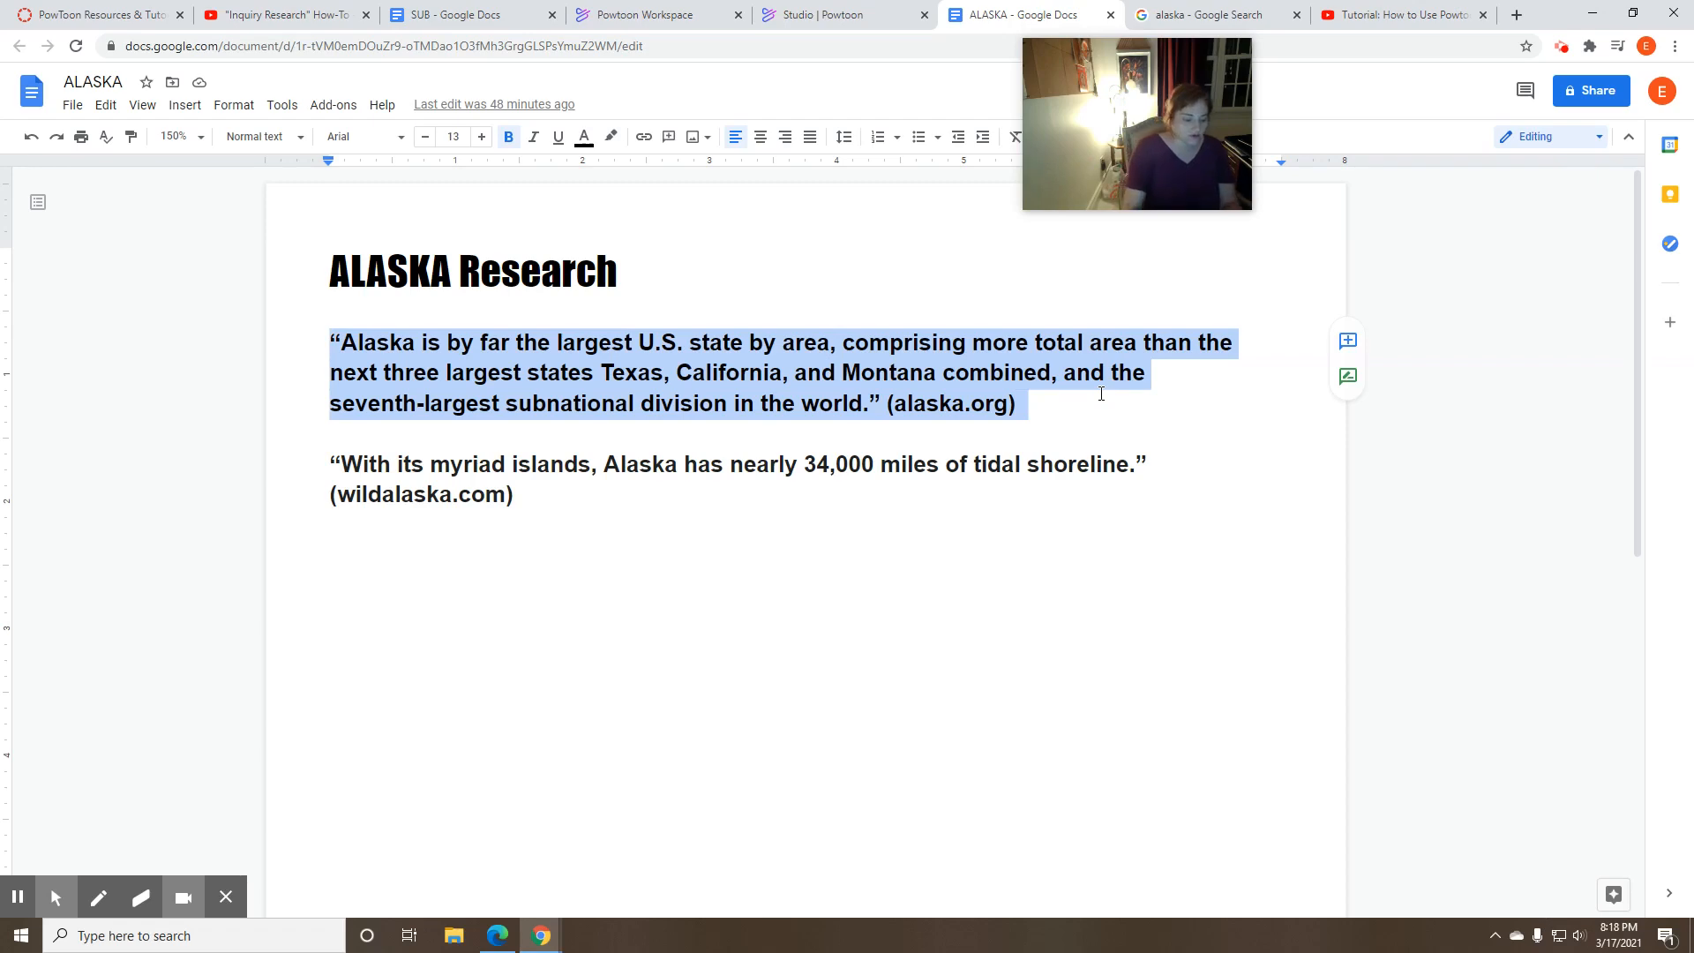
pyautogui.click(798, 18)
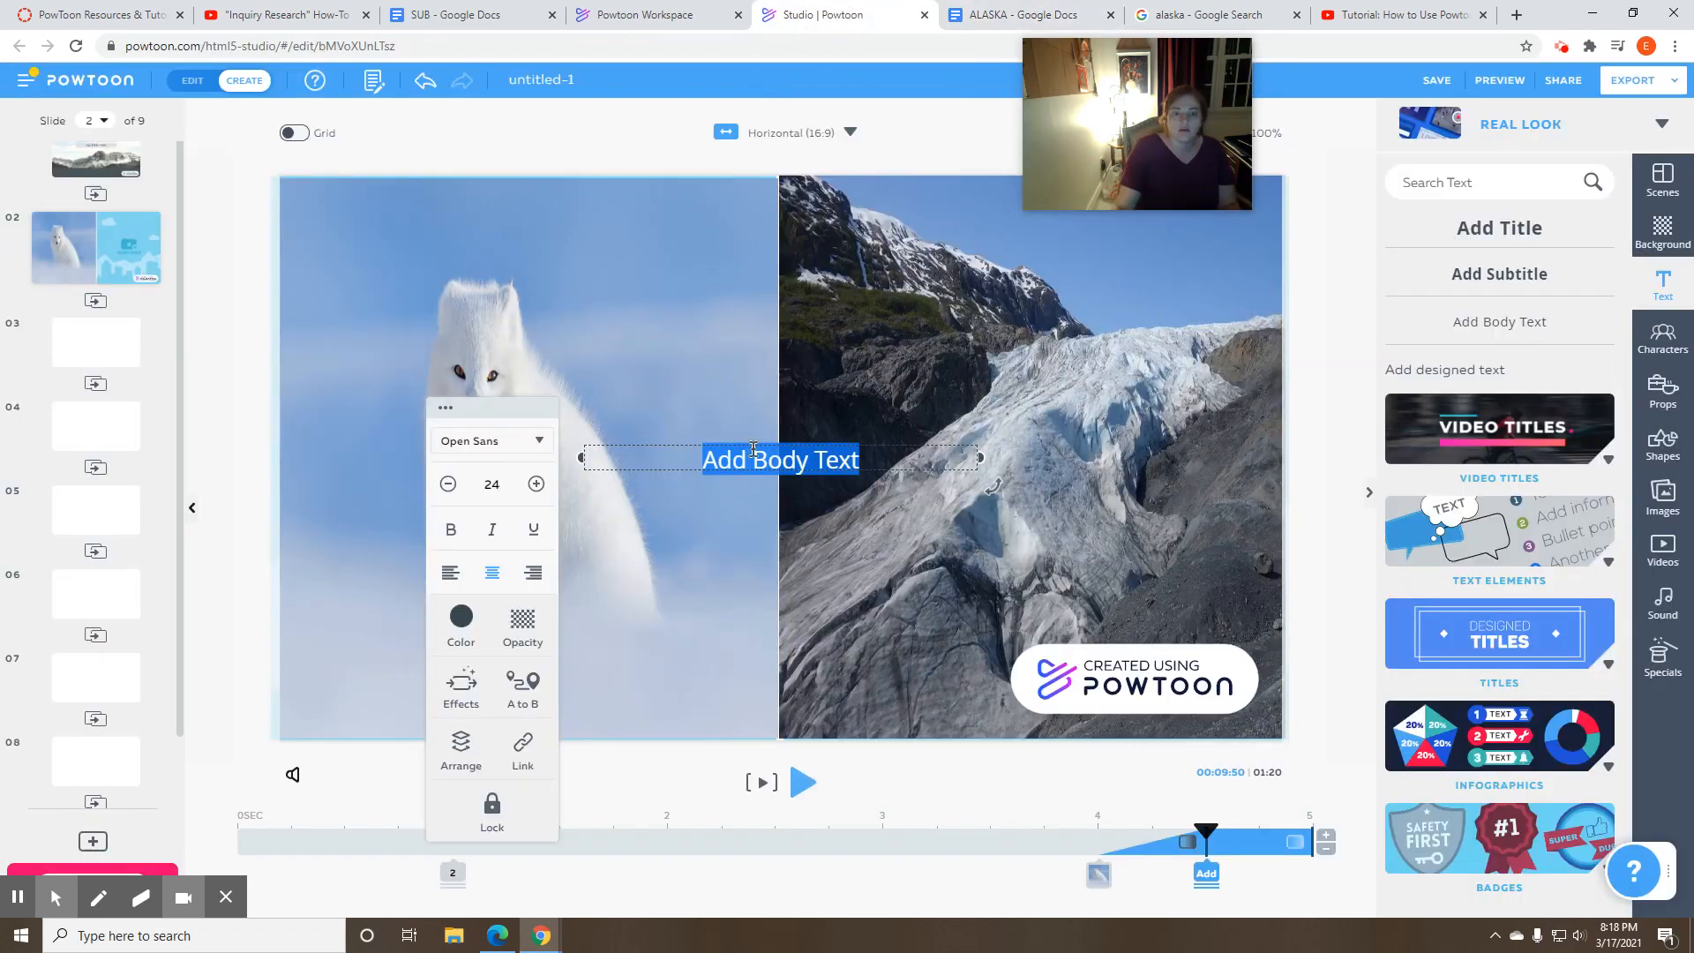
pyautogui.hotkey('ctrl', 'v')
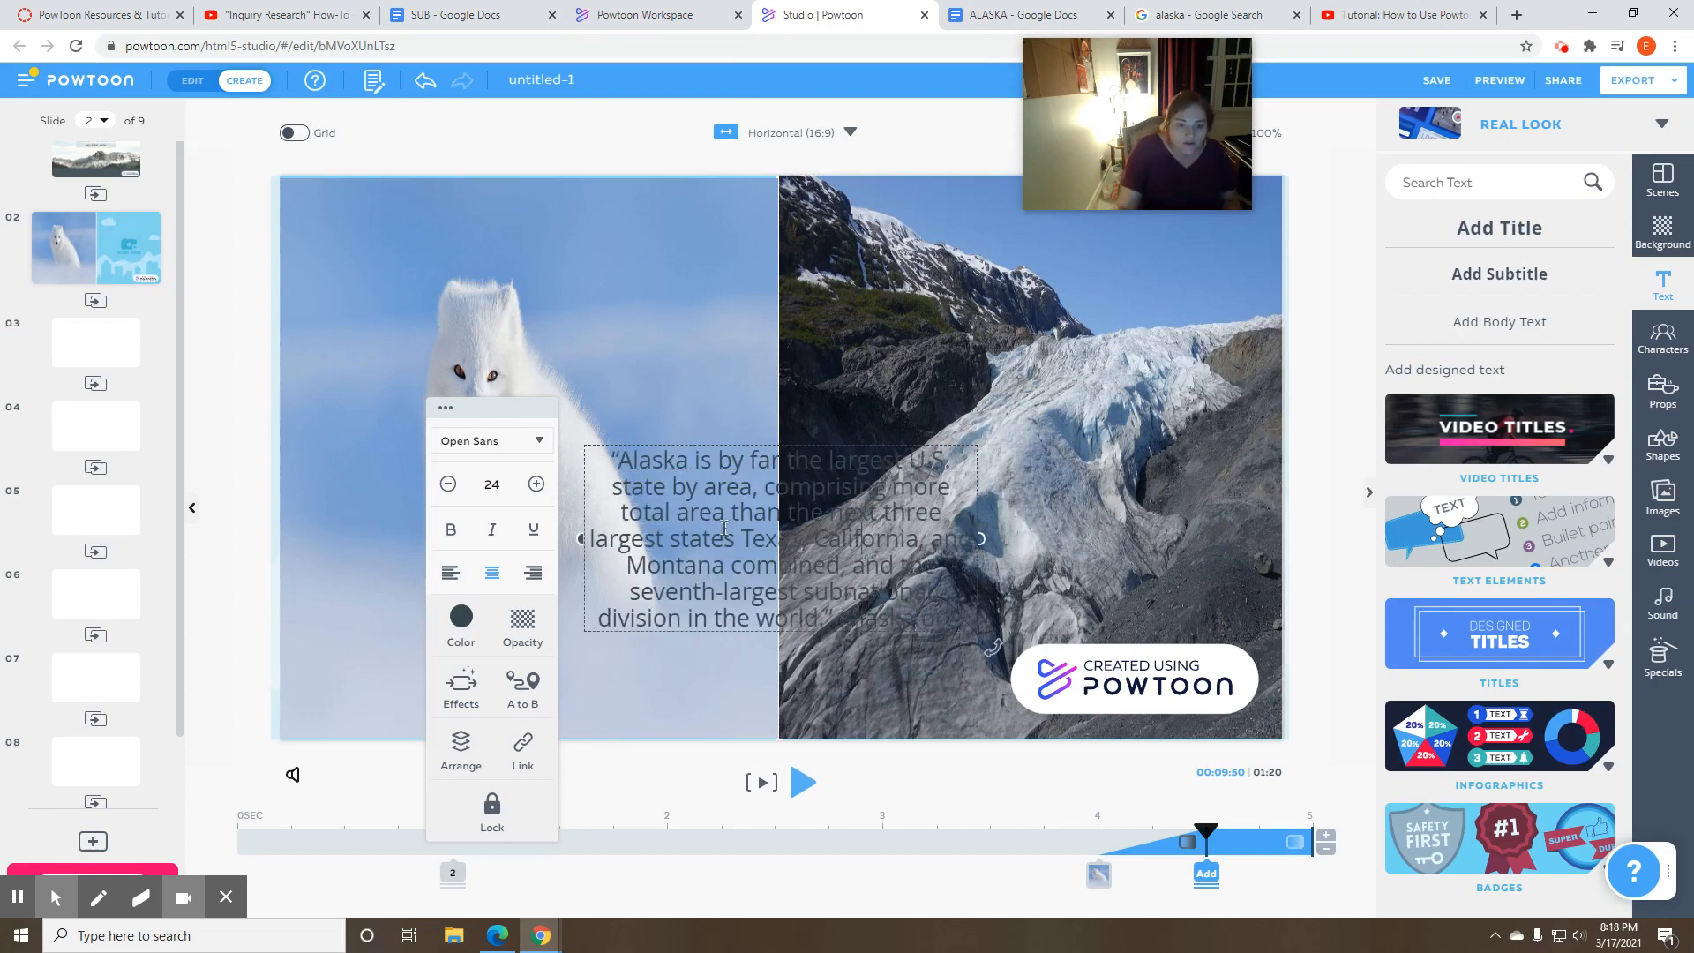
pyautogui.click(411, 352)
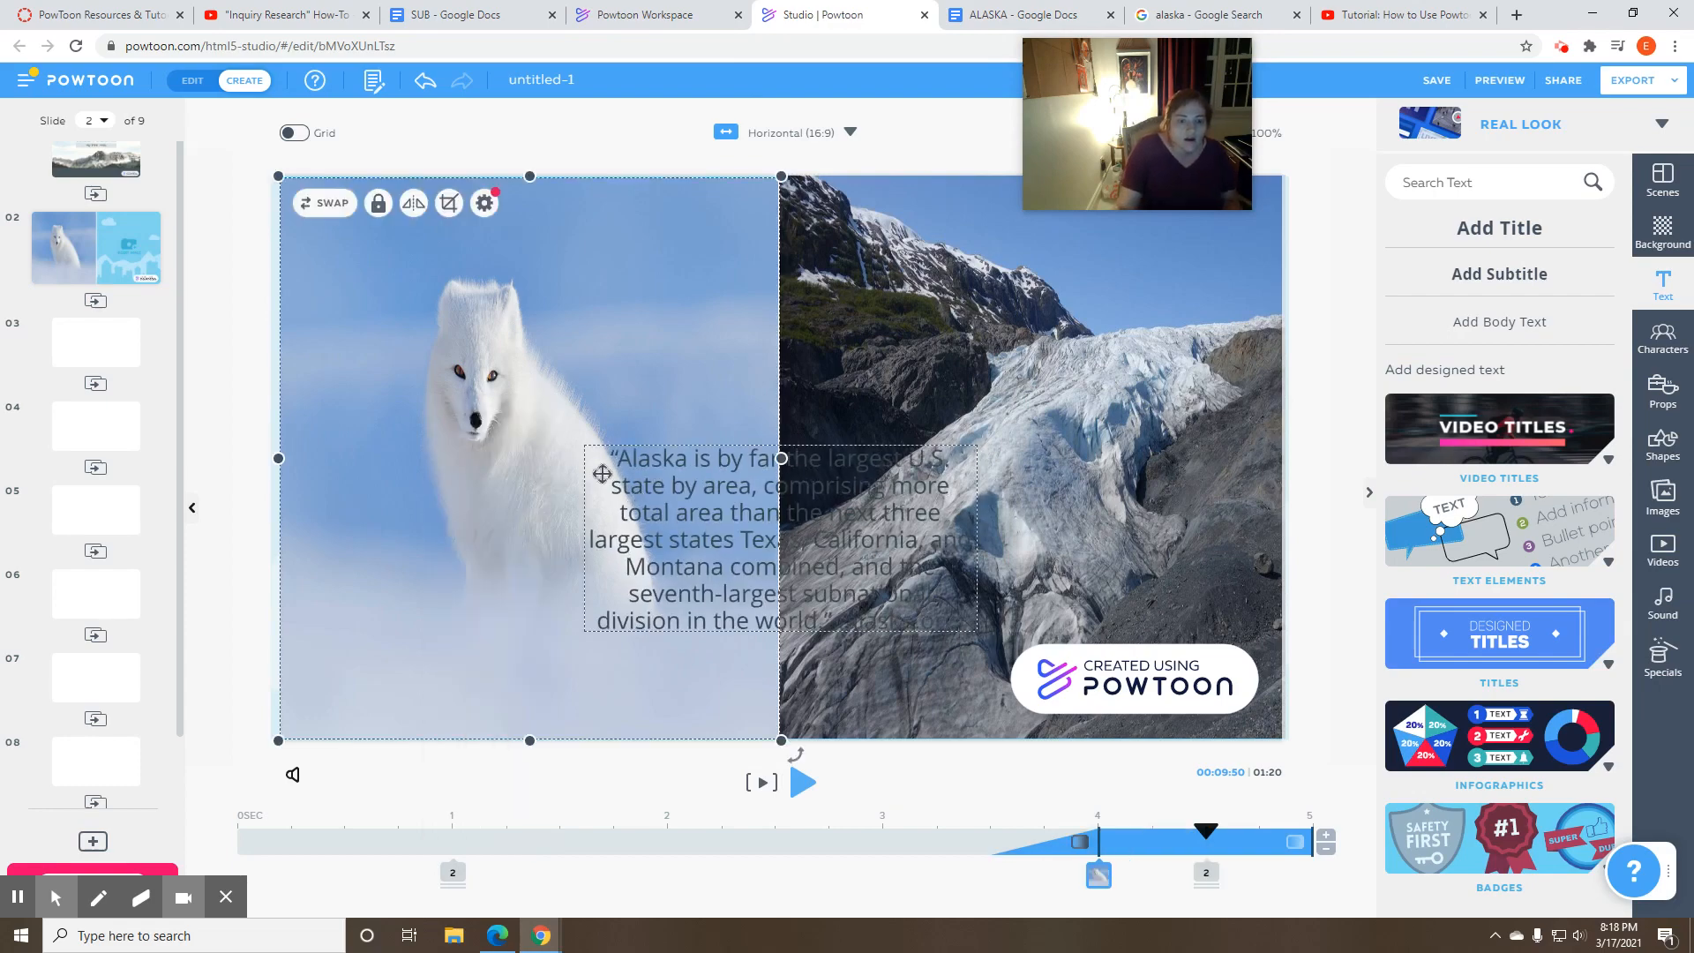
pyautogui.moveTo(637, 499); pyautogui.dragTo(382, 571)
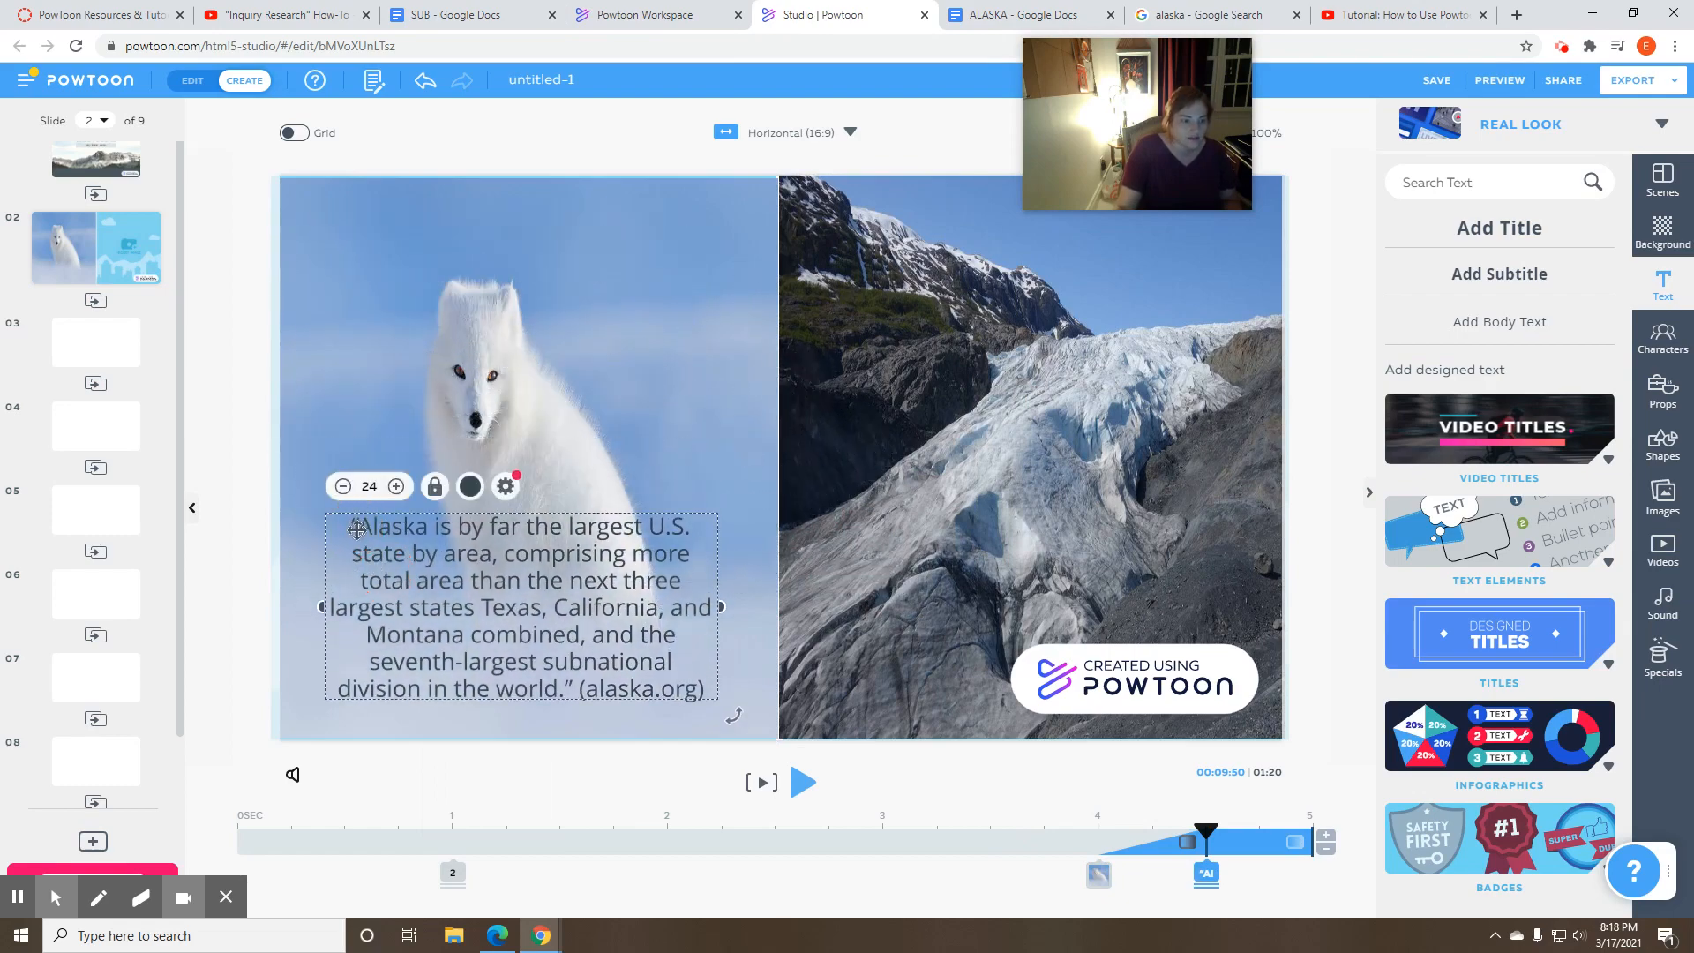
# - Select the whole quote on the fox photo and give it the Slide Up enter effect
pyautogui.doubleClick(358, 531)
pyautogui.click(463, 607)
pyautogui.doubleClick(460, 606)
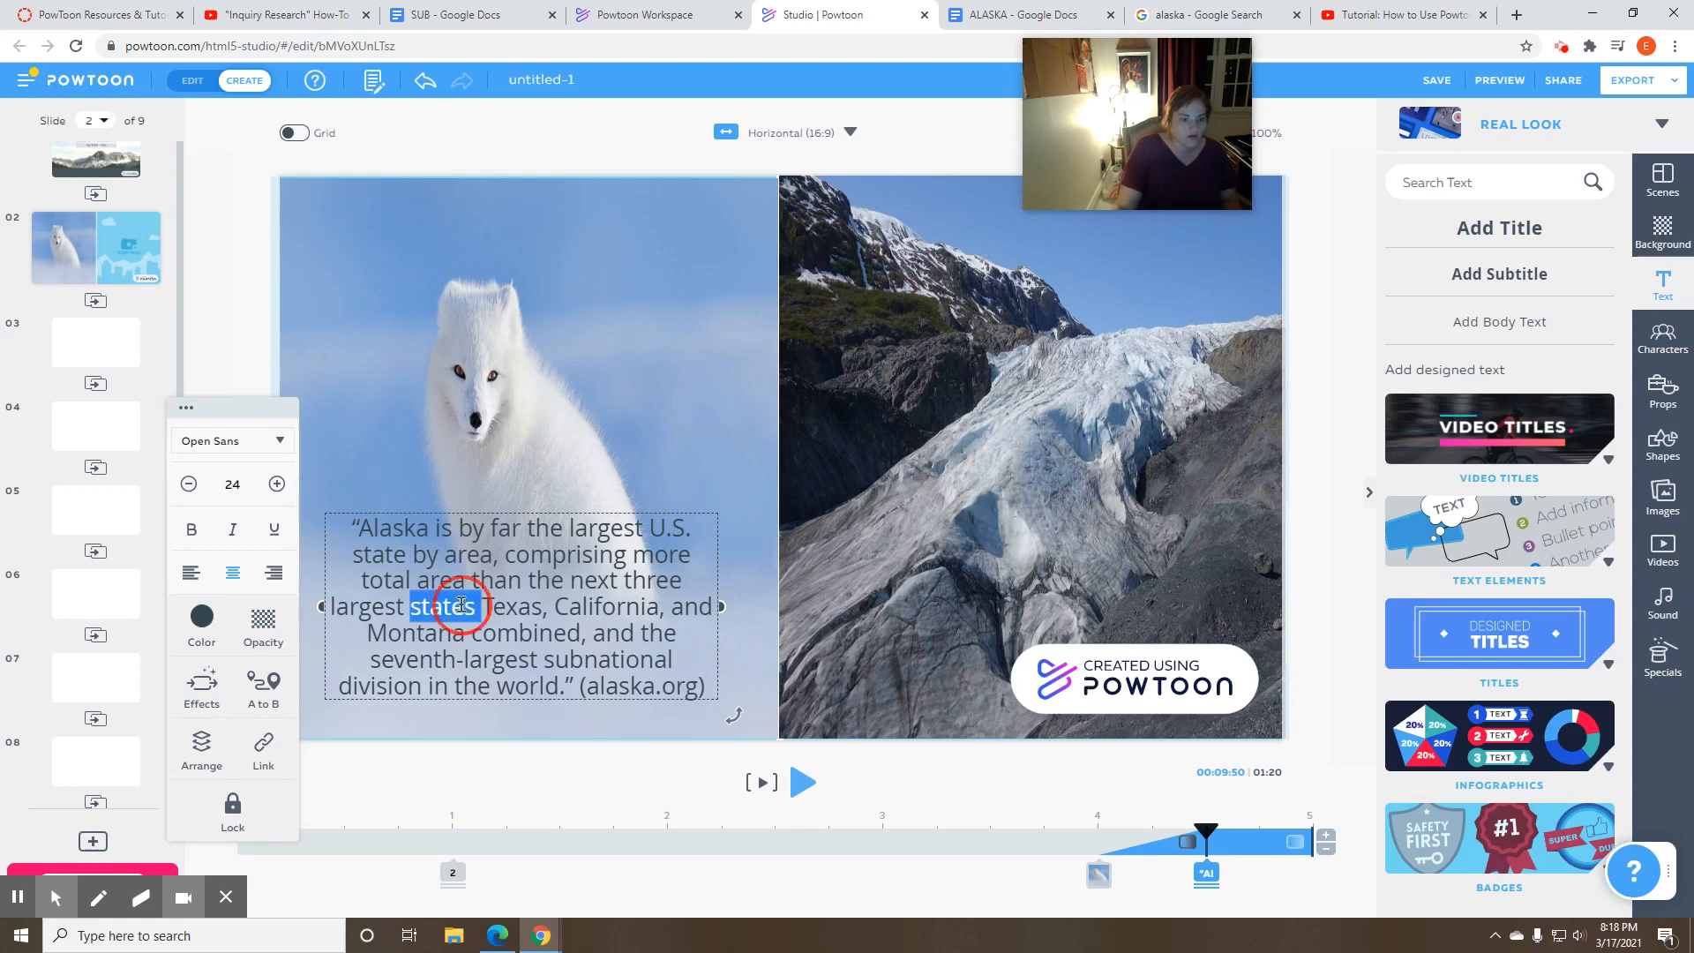
pyautogui.moveTo(352, 532); pyautogui.dragTo(715, 690)
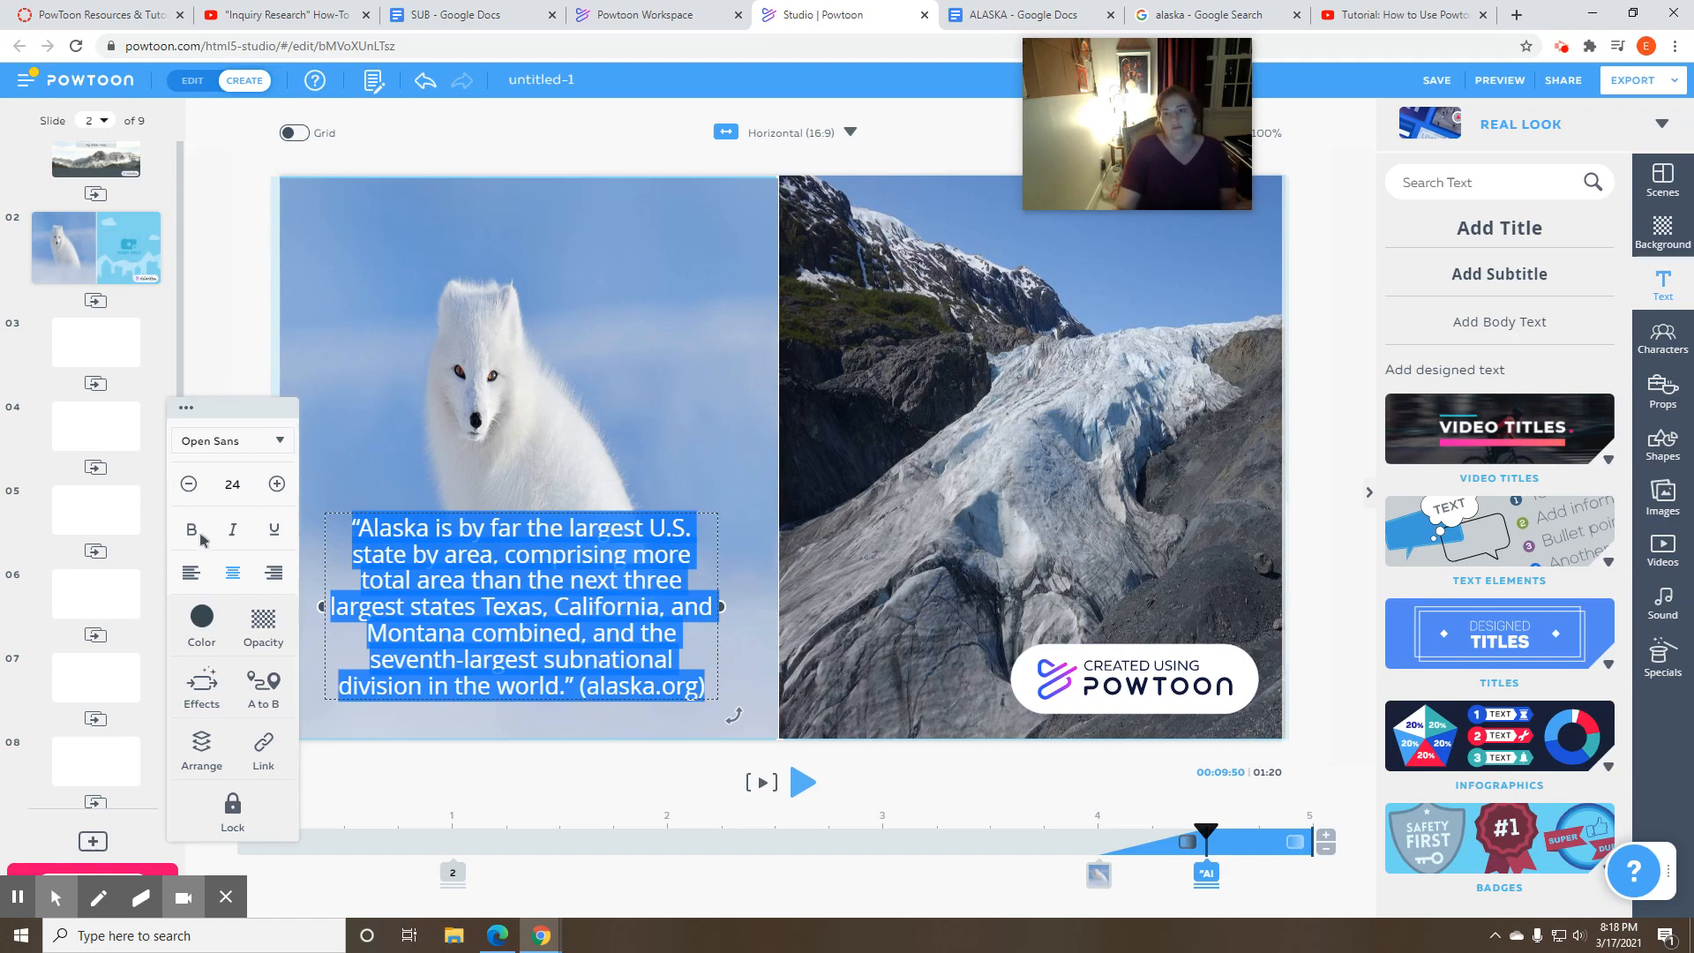
pyautogui.click(198, 710)
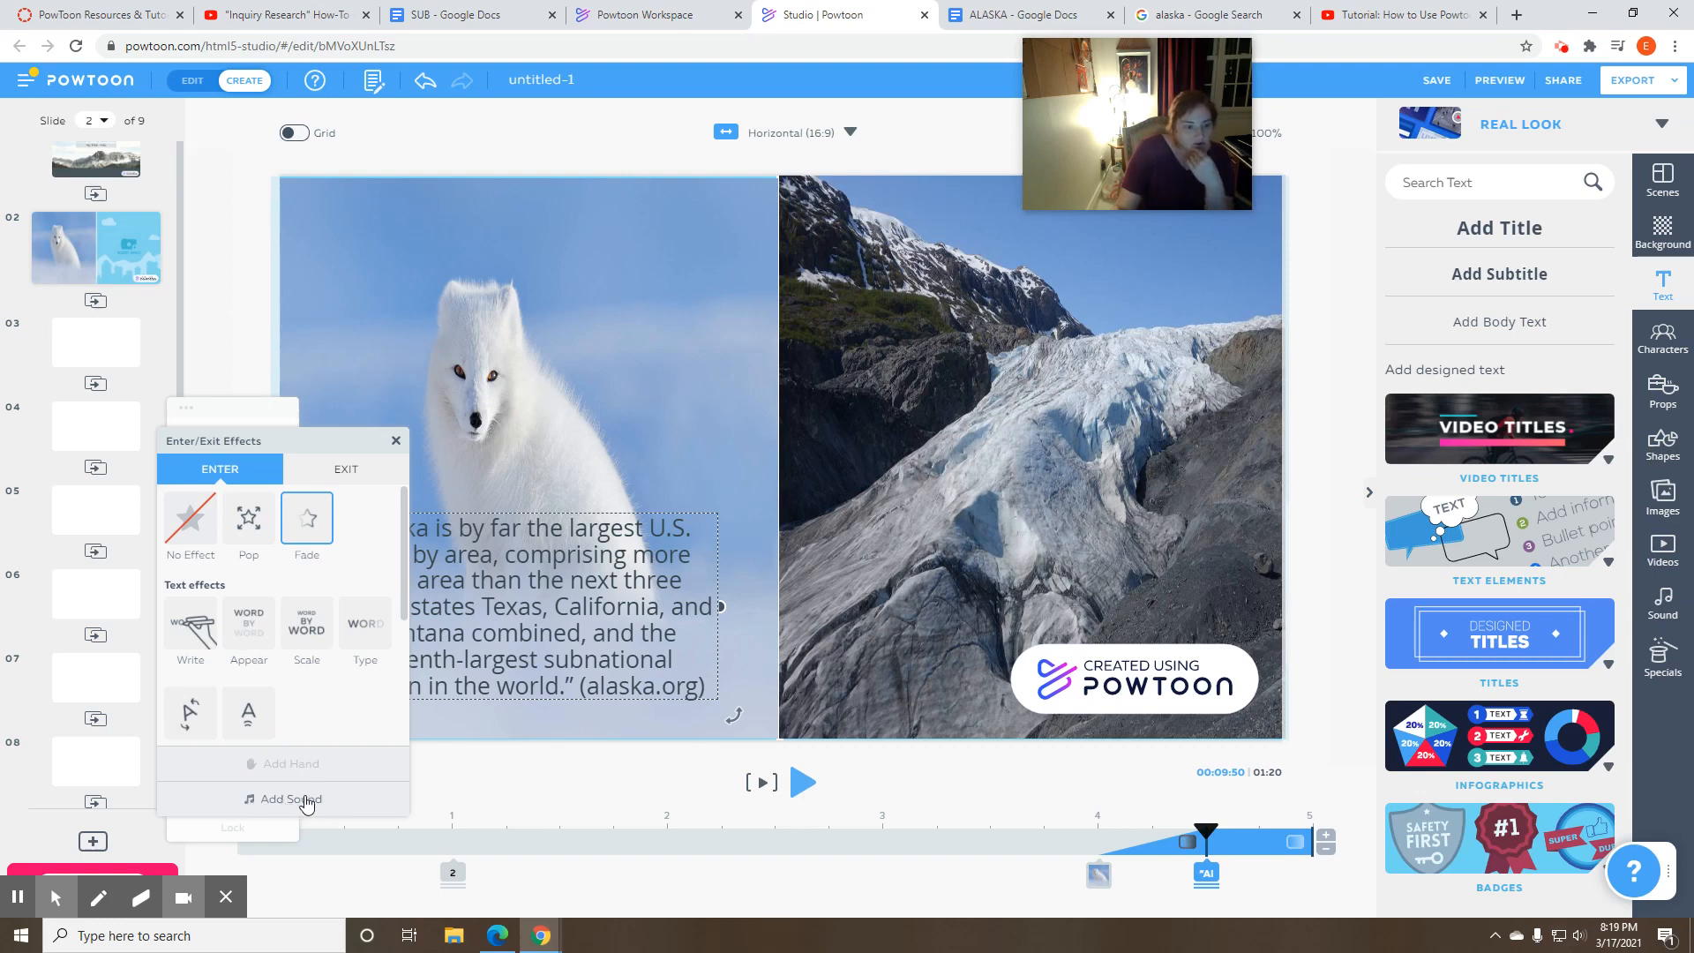
pyautogui.click(315, 626)
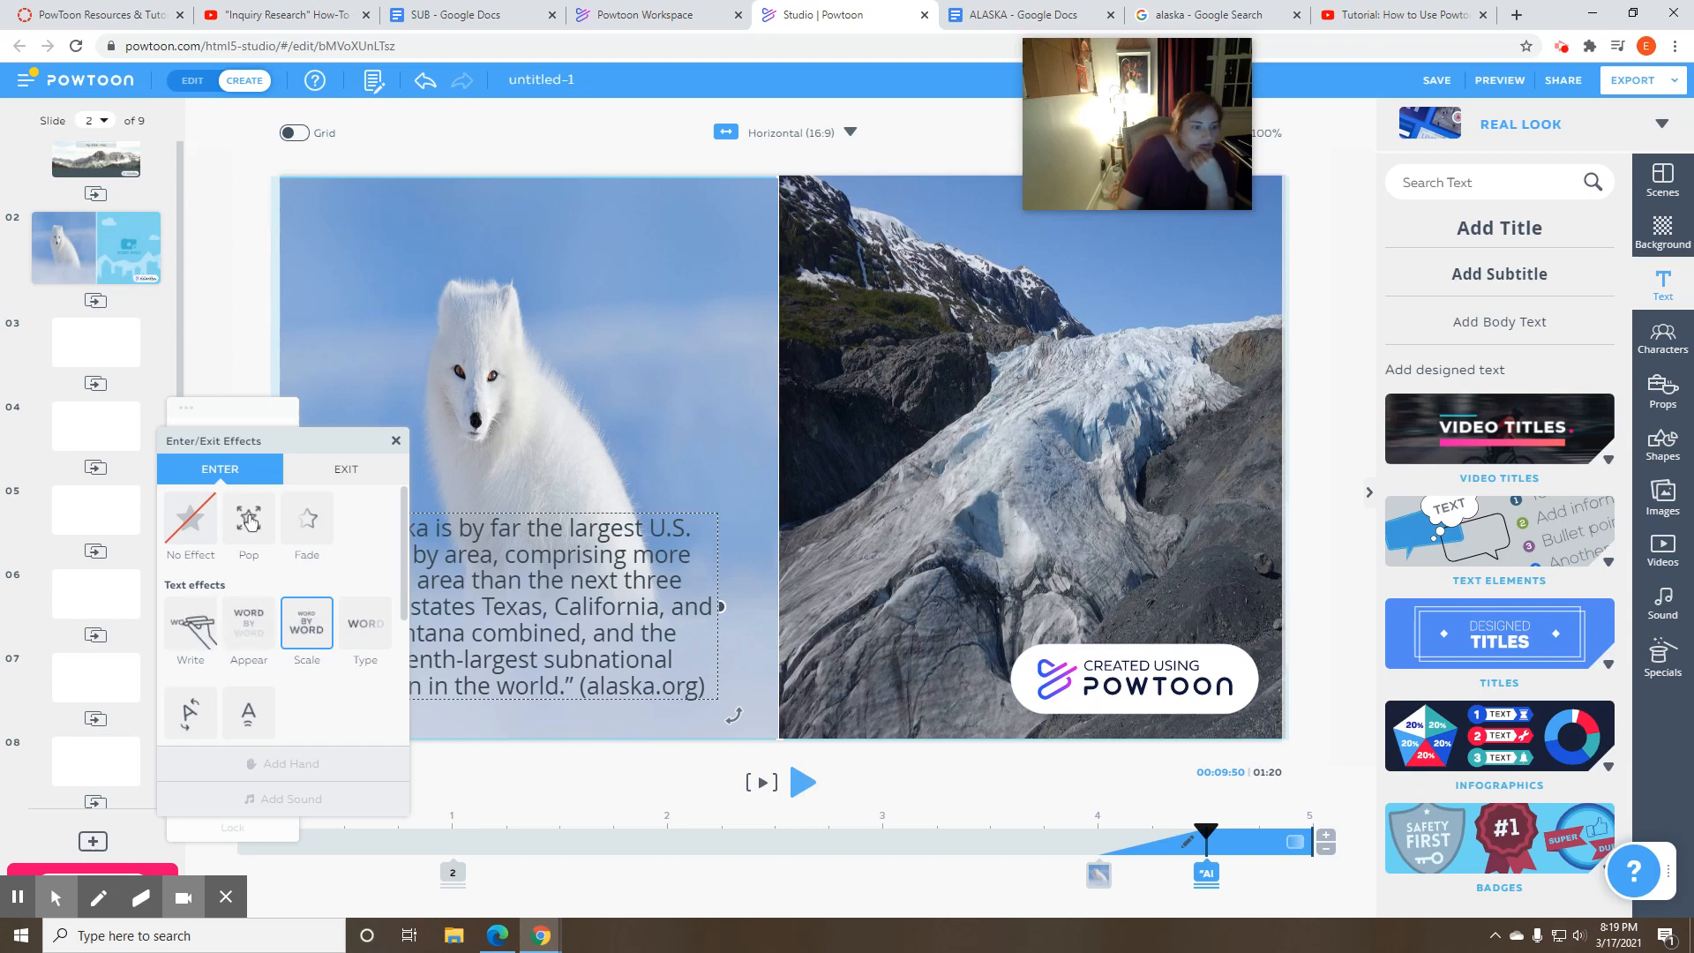
pyautogui.moveTo(404, 565); pyautogui.dragTo(401, 717)
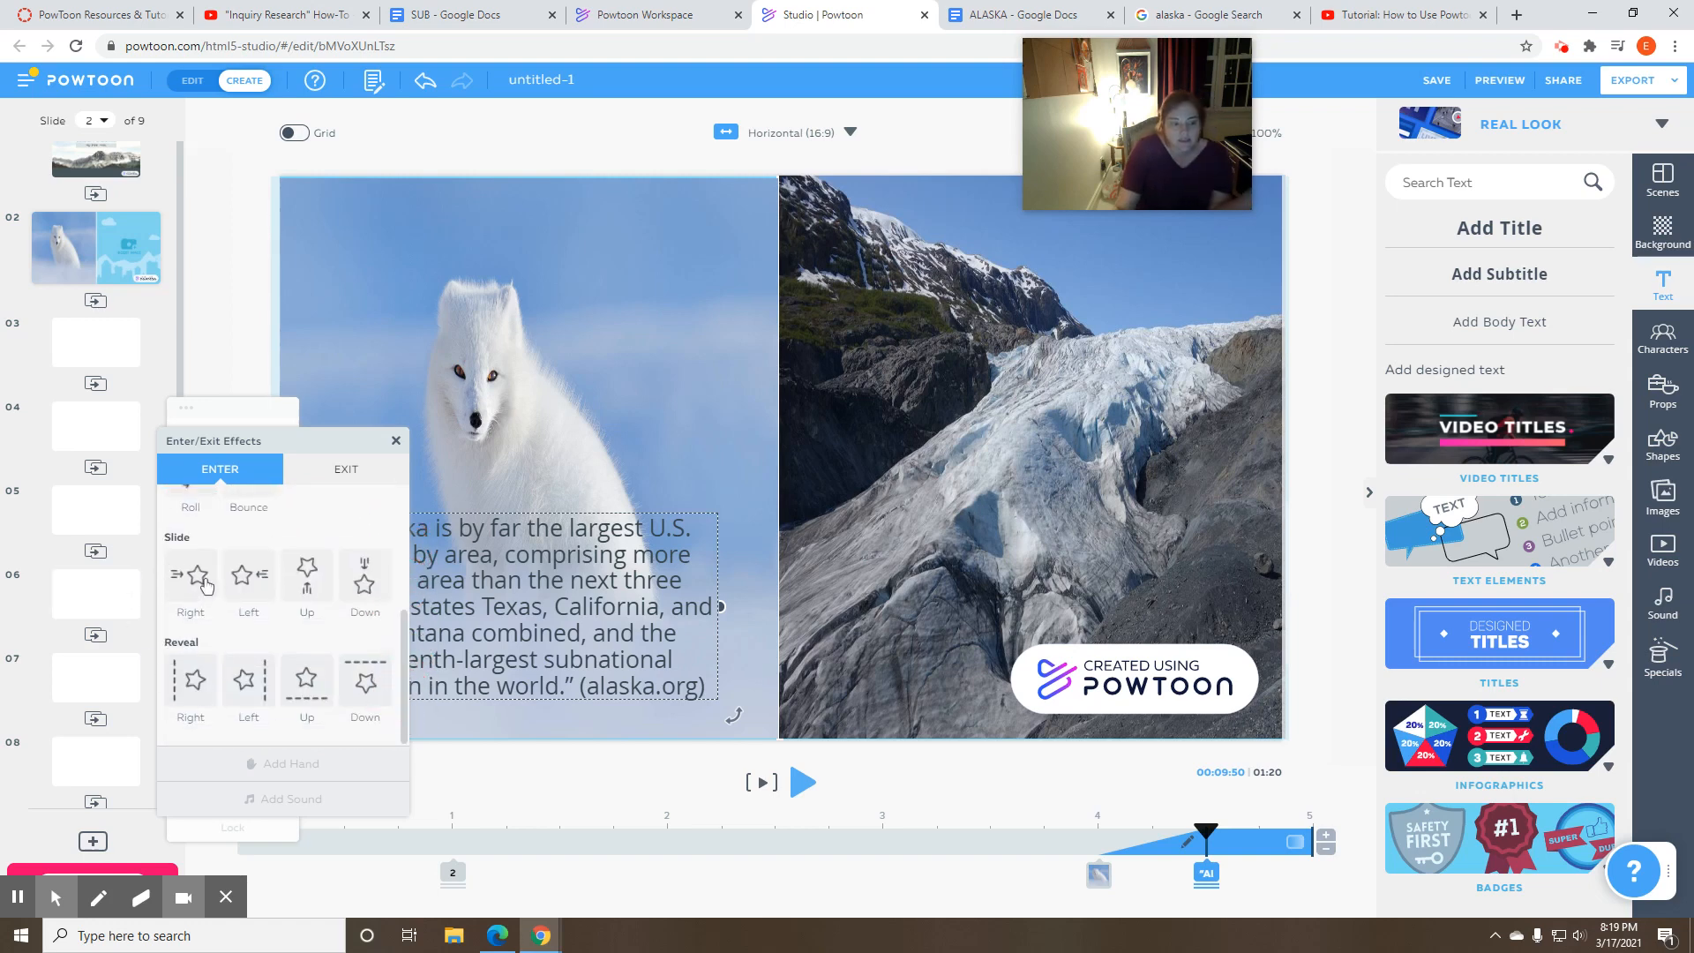
pyautogui.click(307, 582)
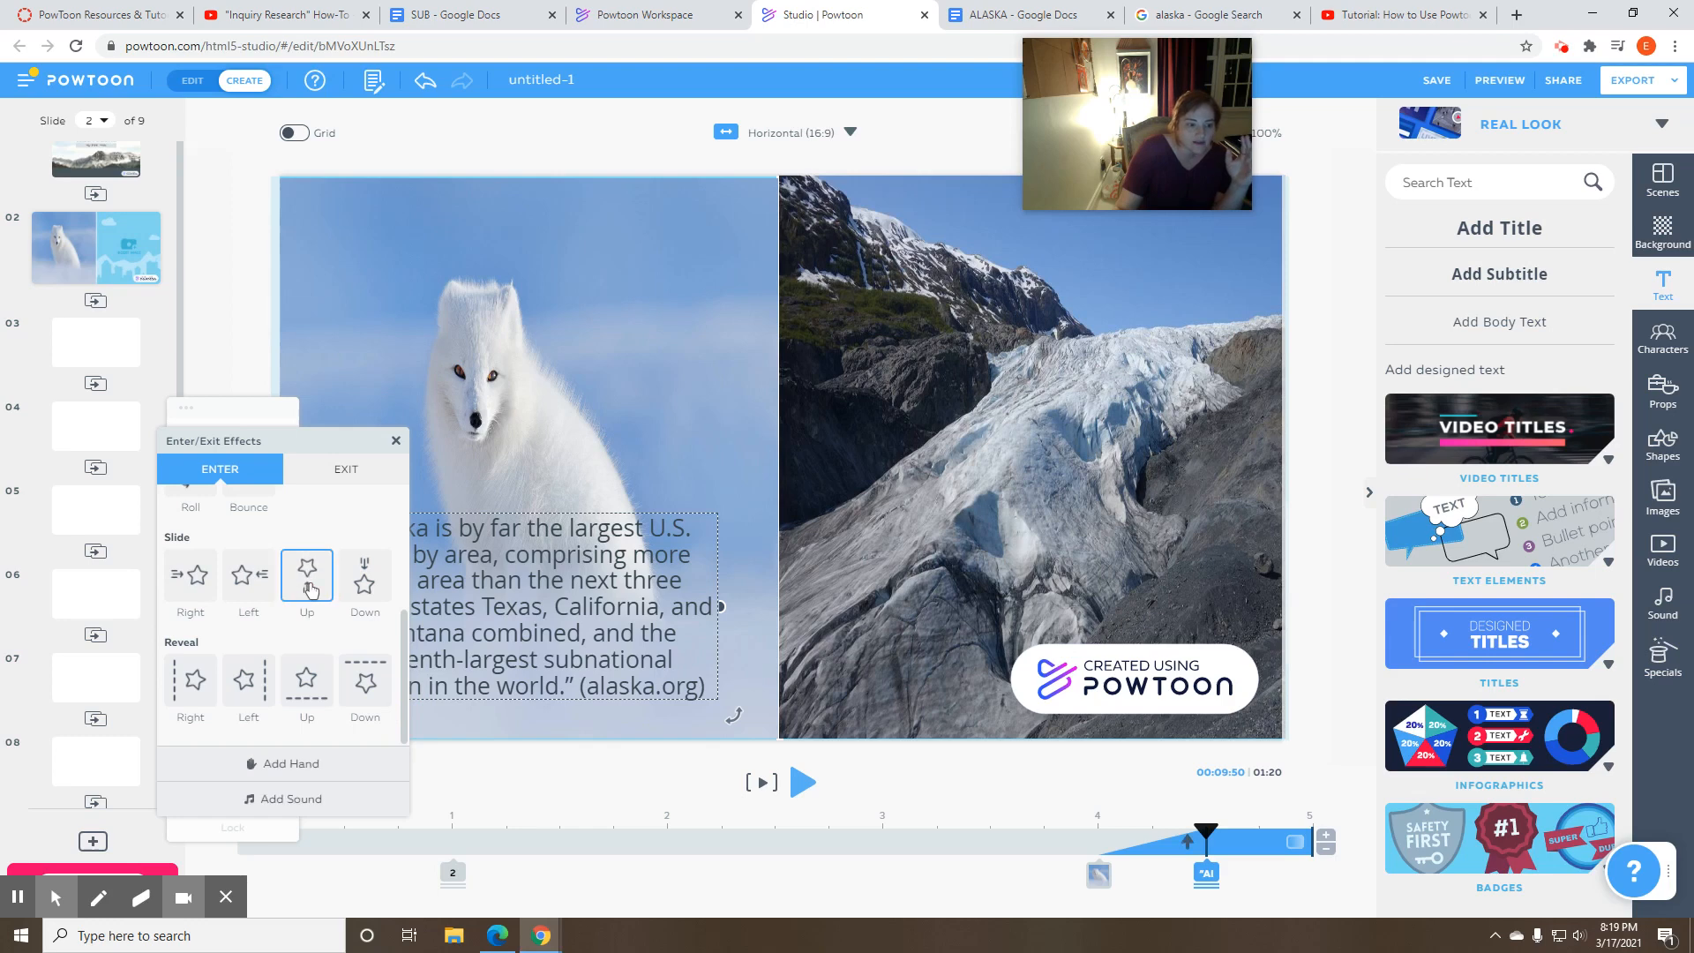
# - Add male Hand 1 and the Woosh 4 sound to the quote's enter effect
pyautogui.click(320, 774)
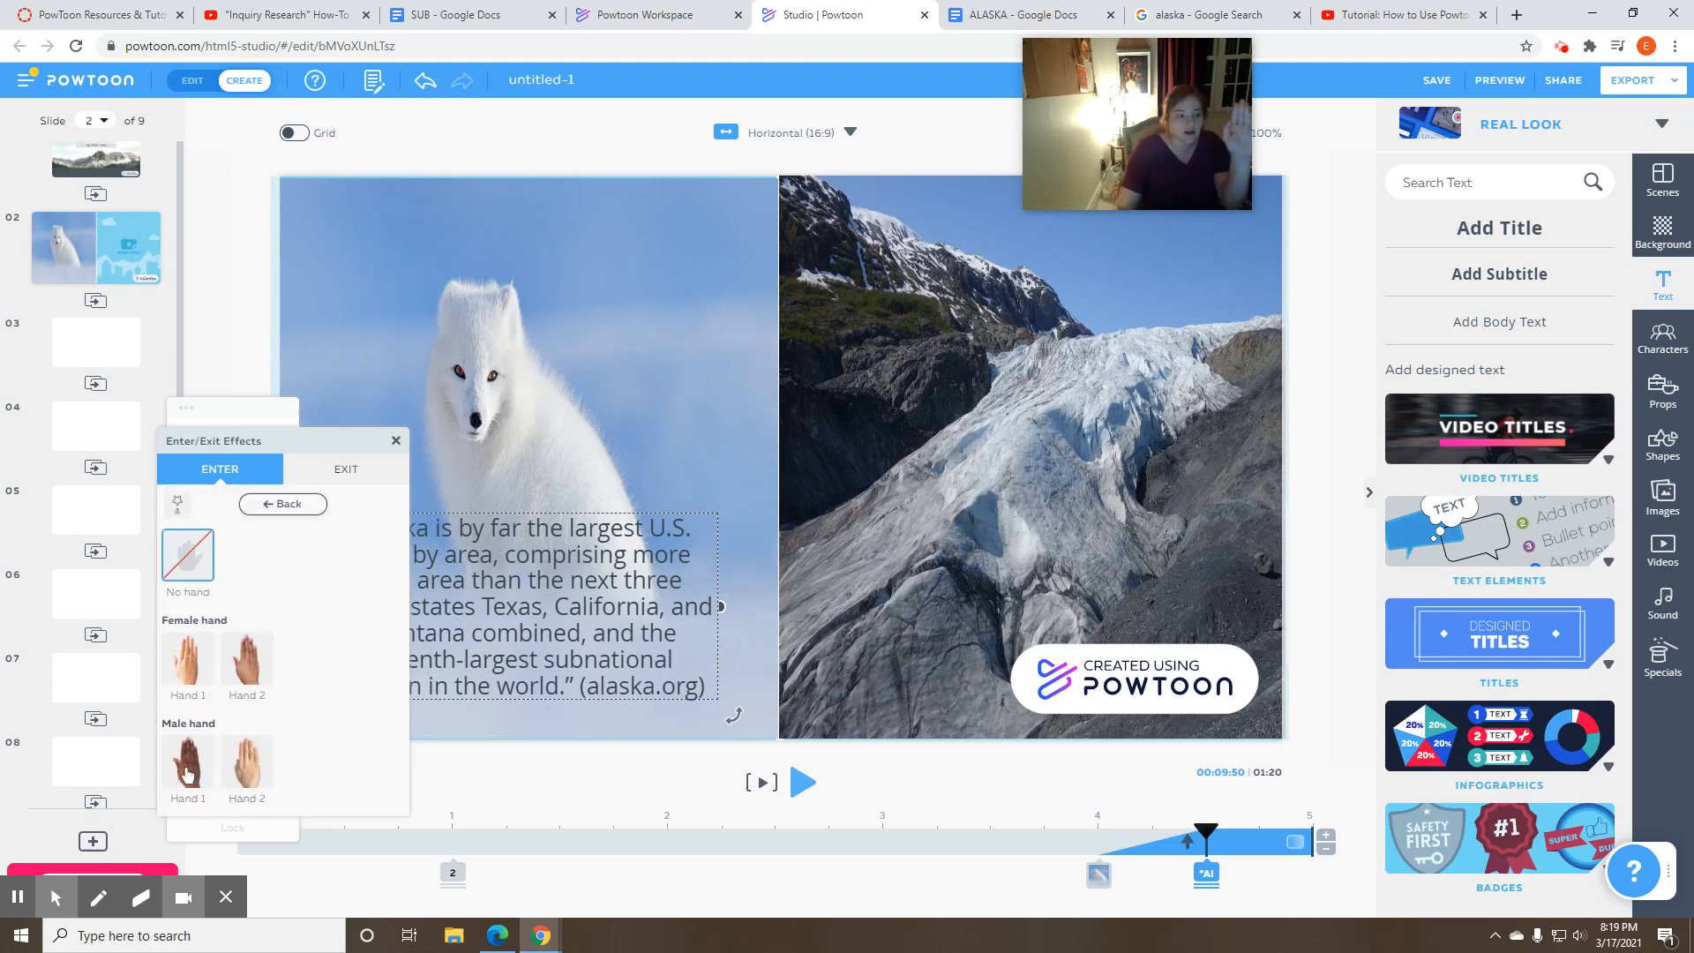
pyautogui.click(185, 774)
pyautogui.click(291, 791)
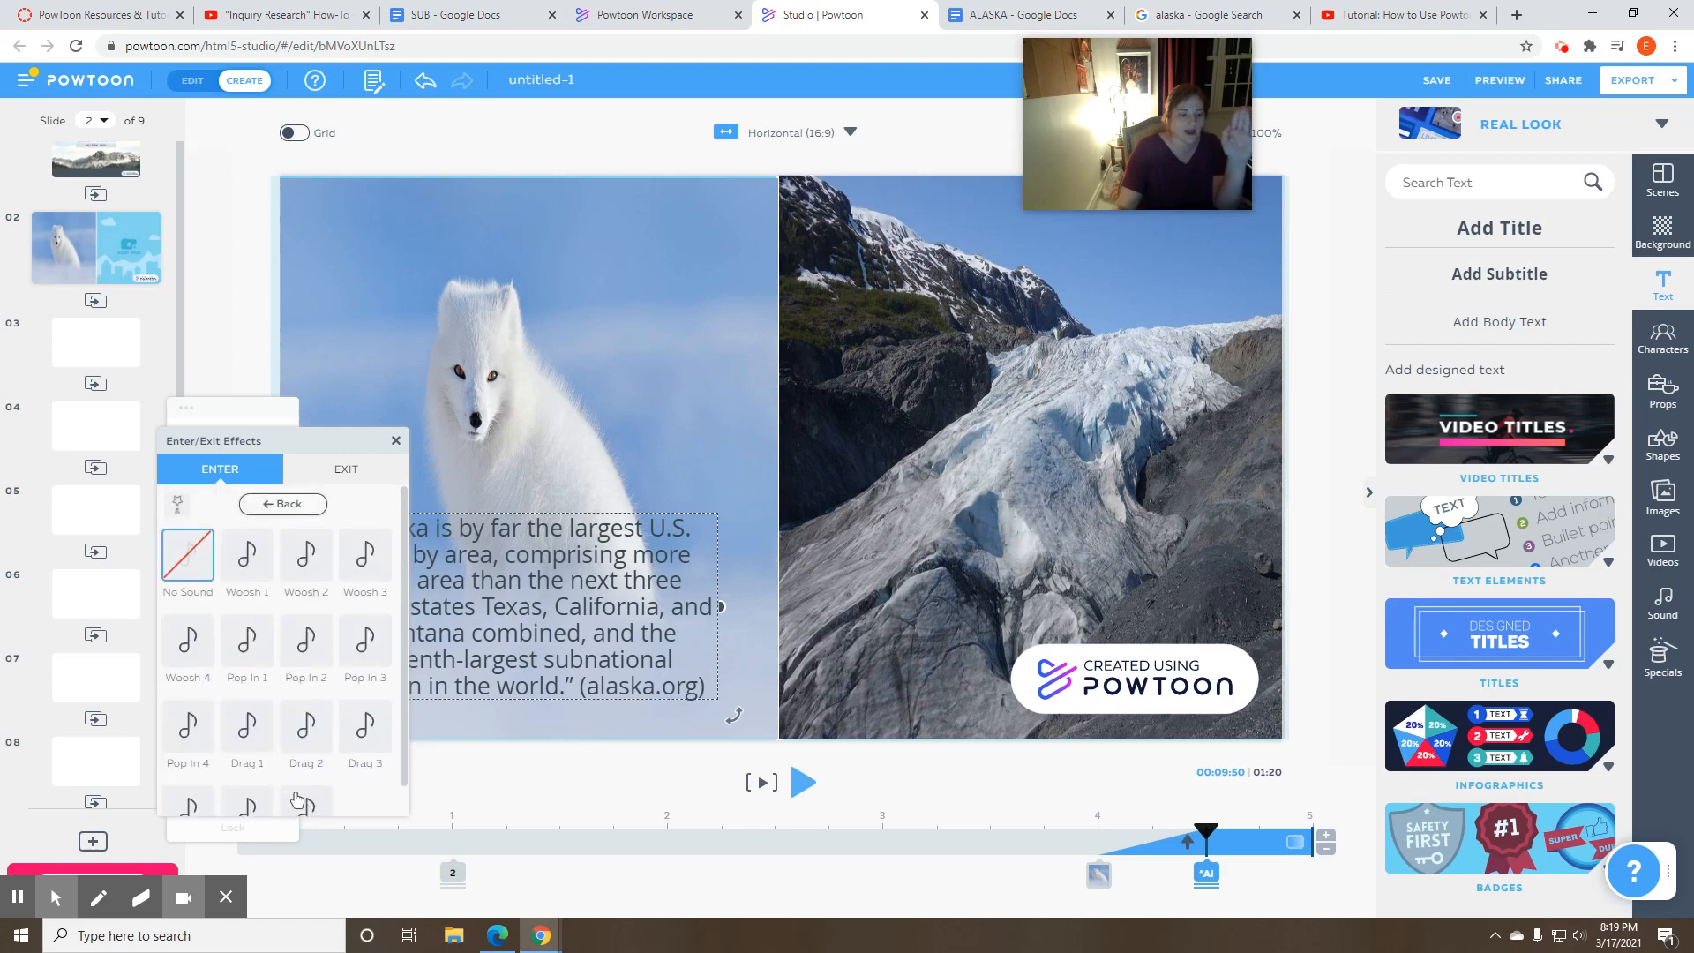
pyautogui.click(188, 653)
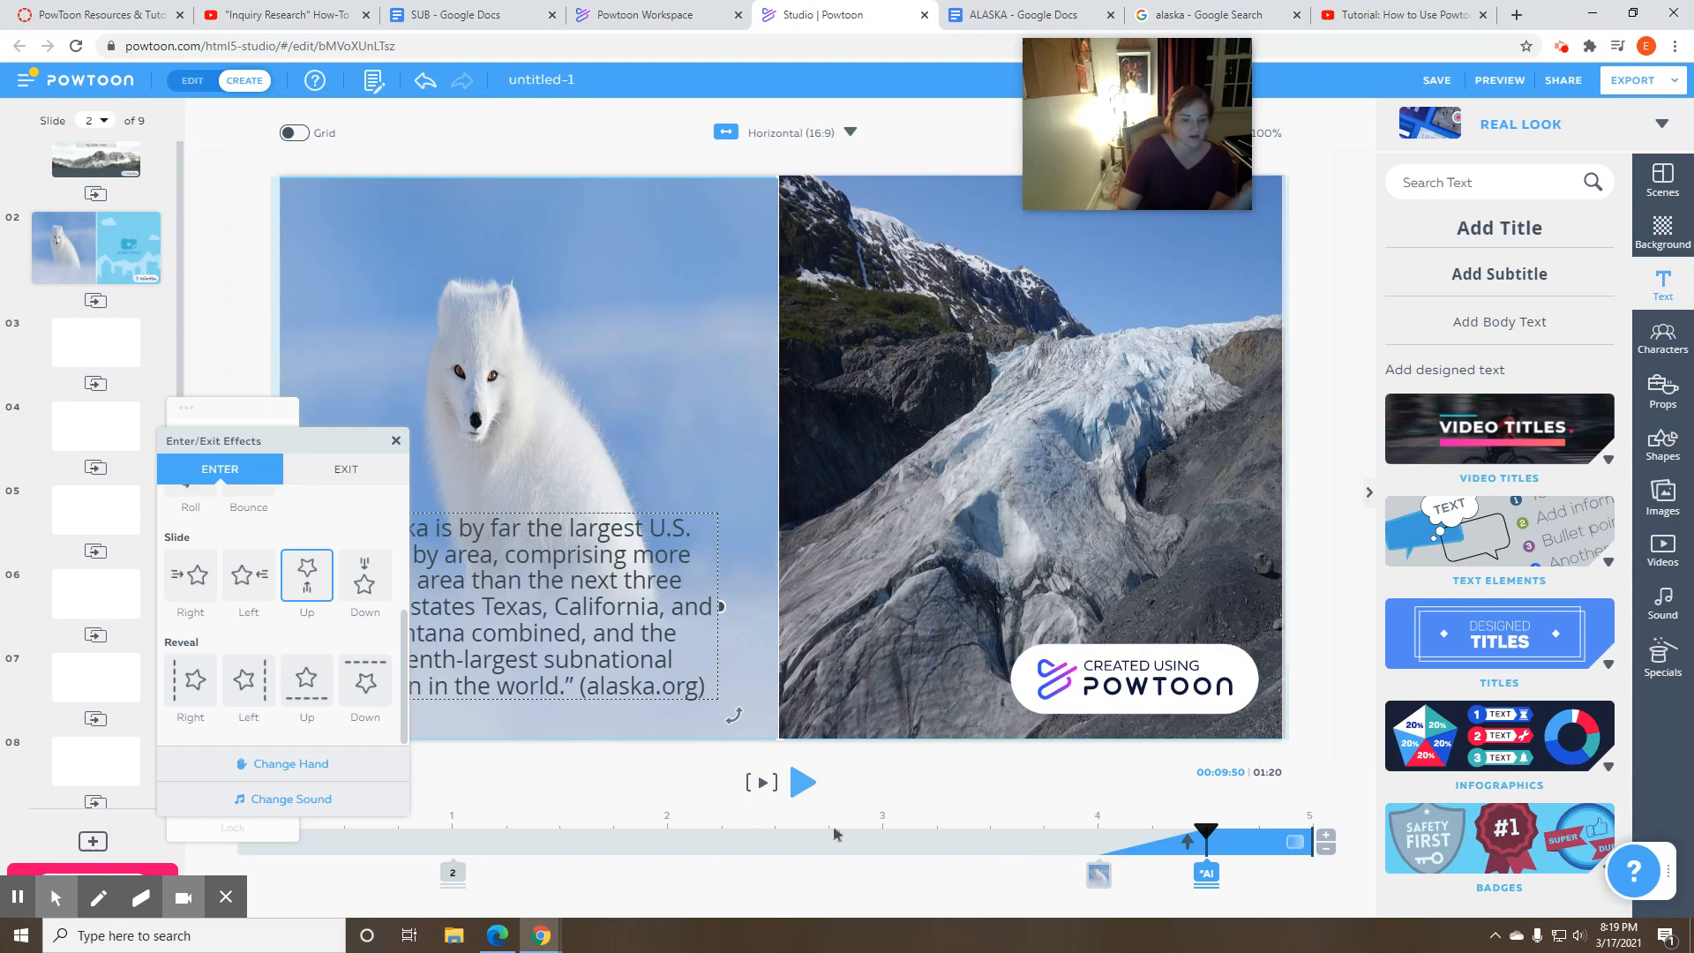
pyautogui.click(395, 440)
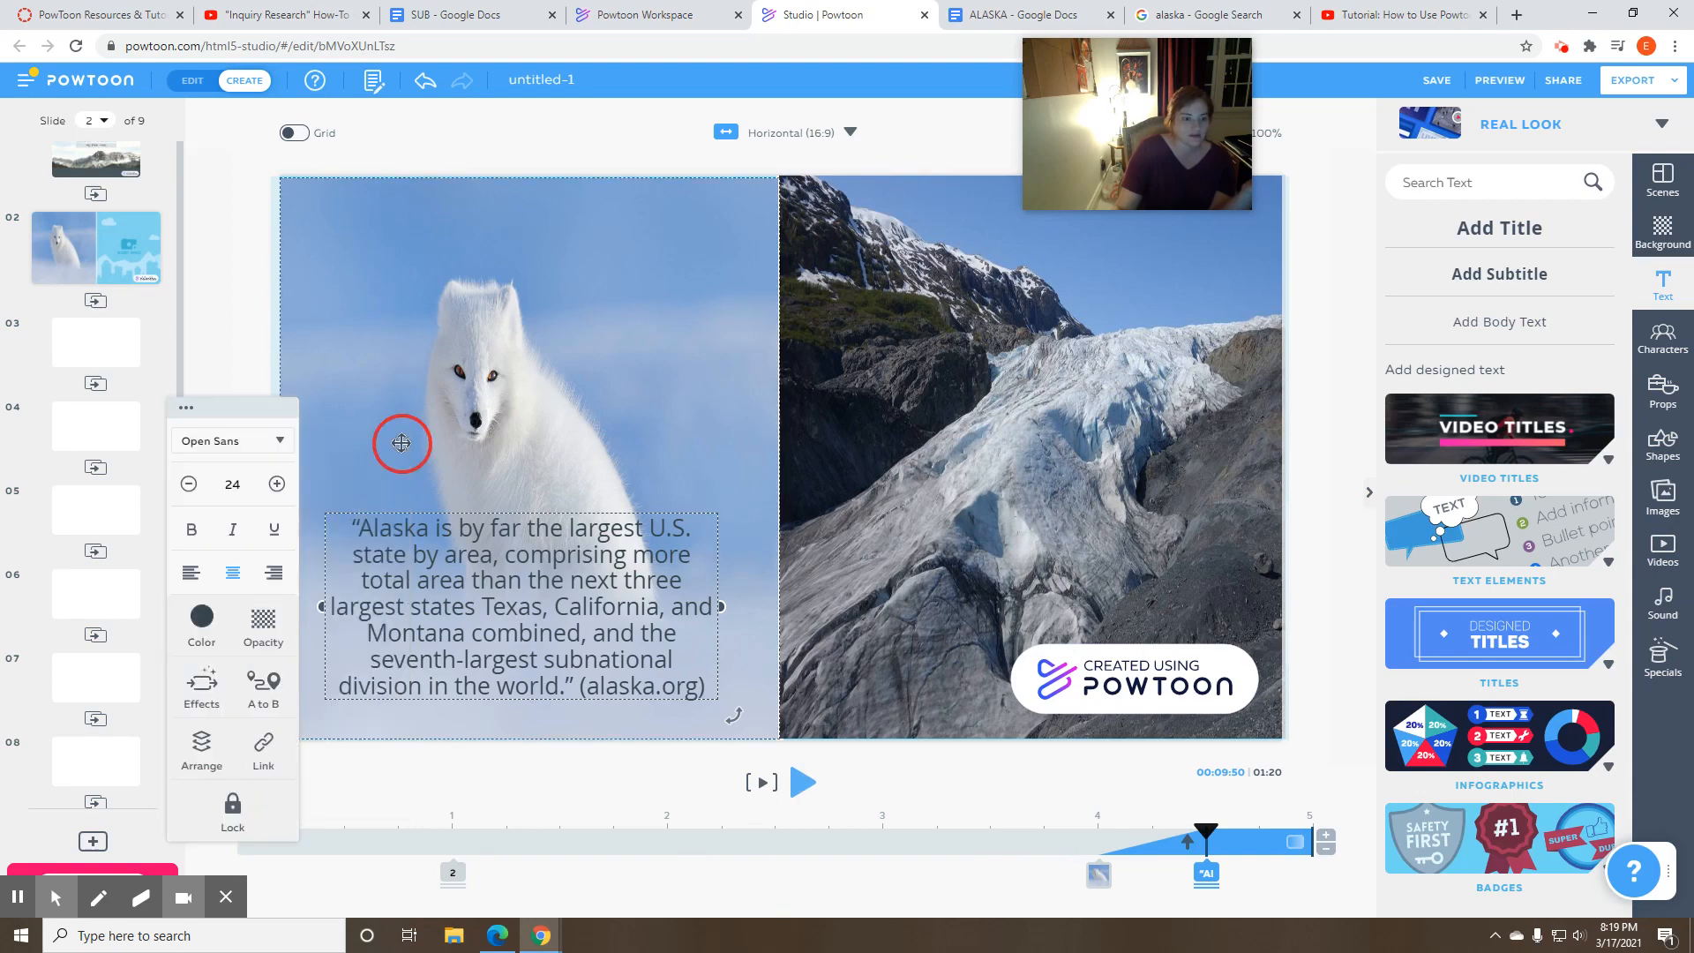
pyautogui.click(225, 335)
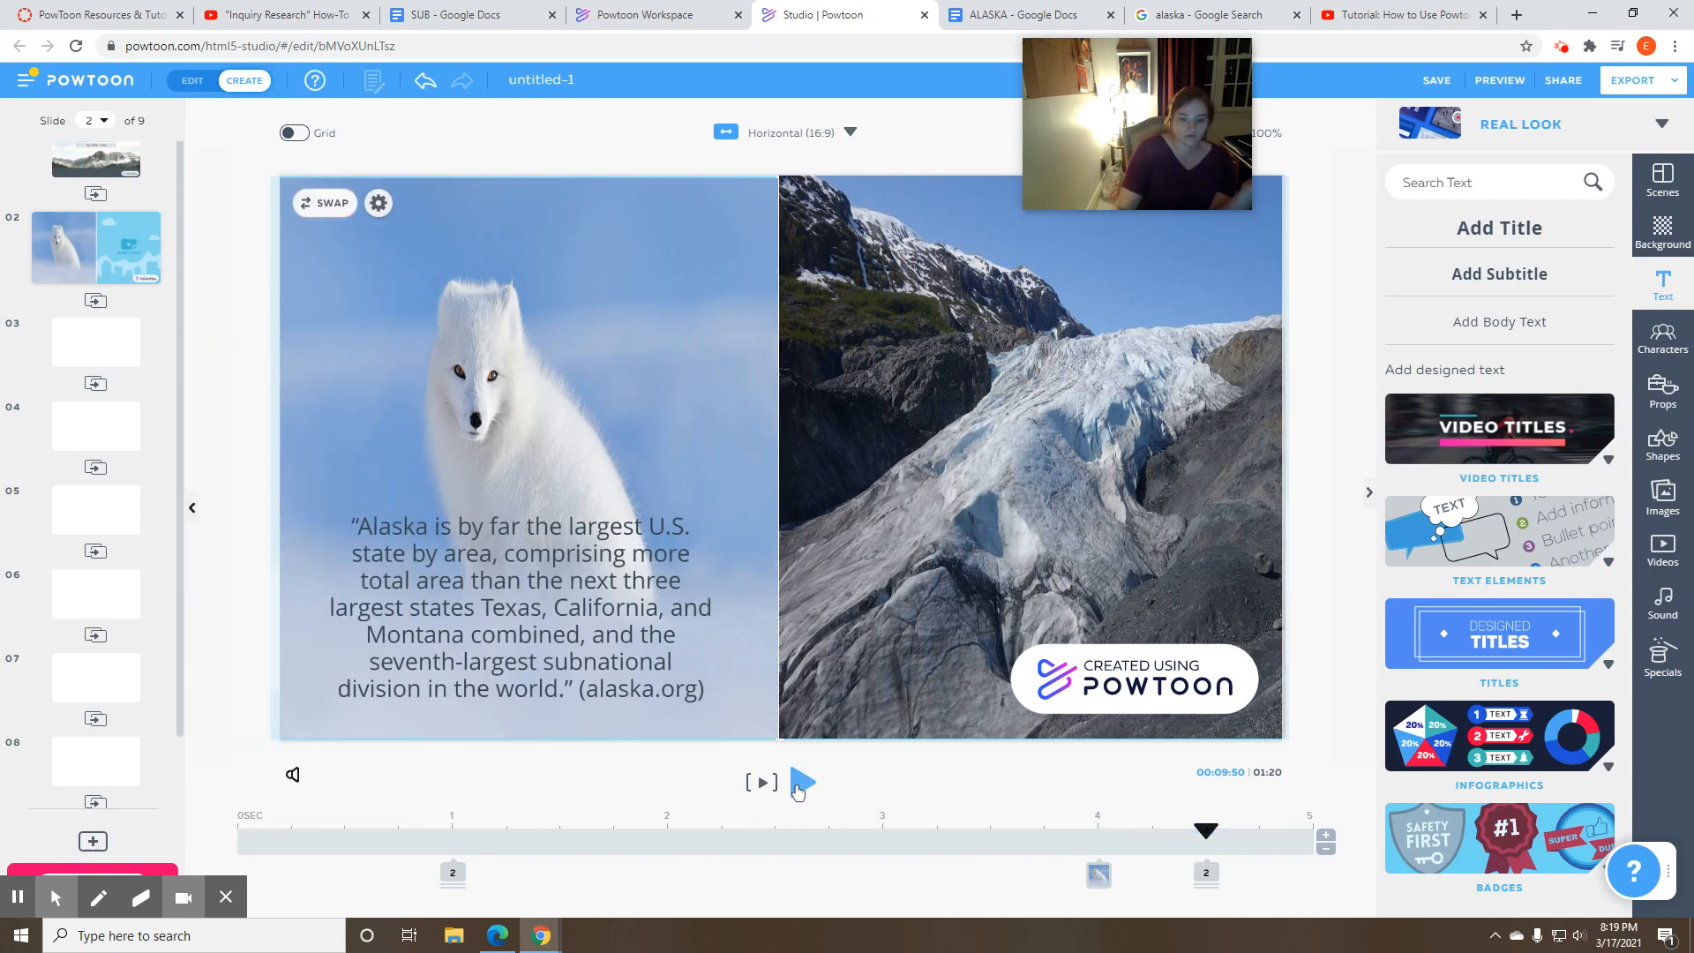
# - Preview slide 2's animation, replaying it from before the photos enter, and return to slide 2
pyautogui.click(799, 785)
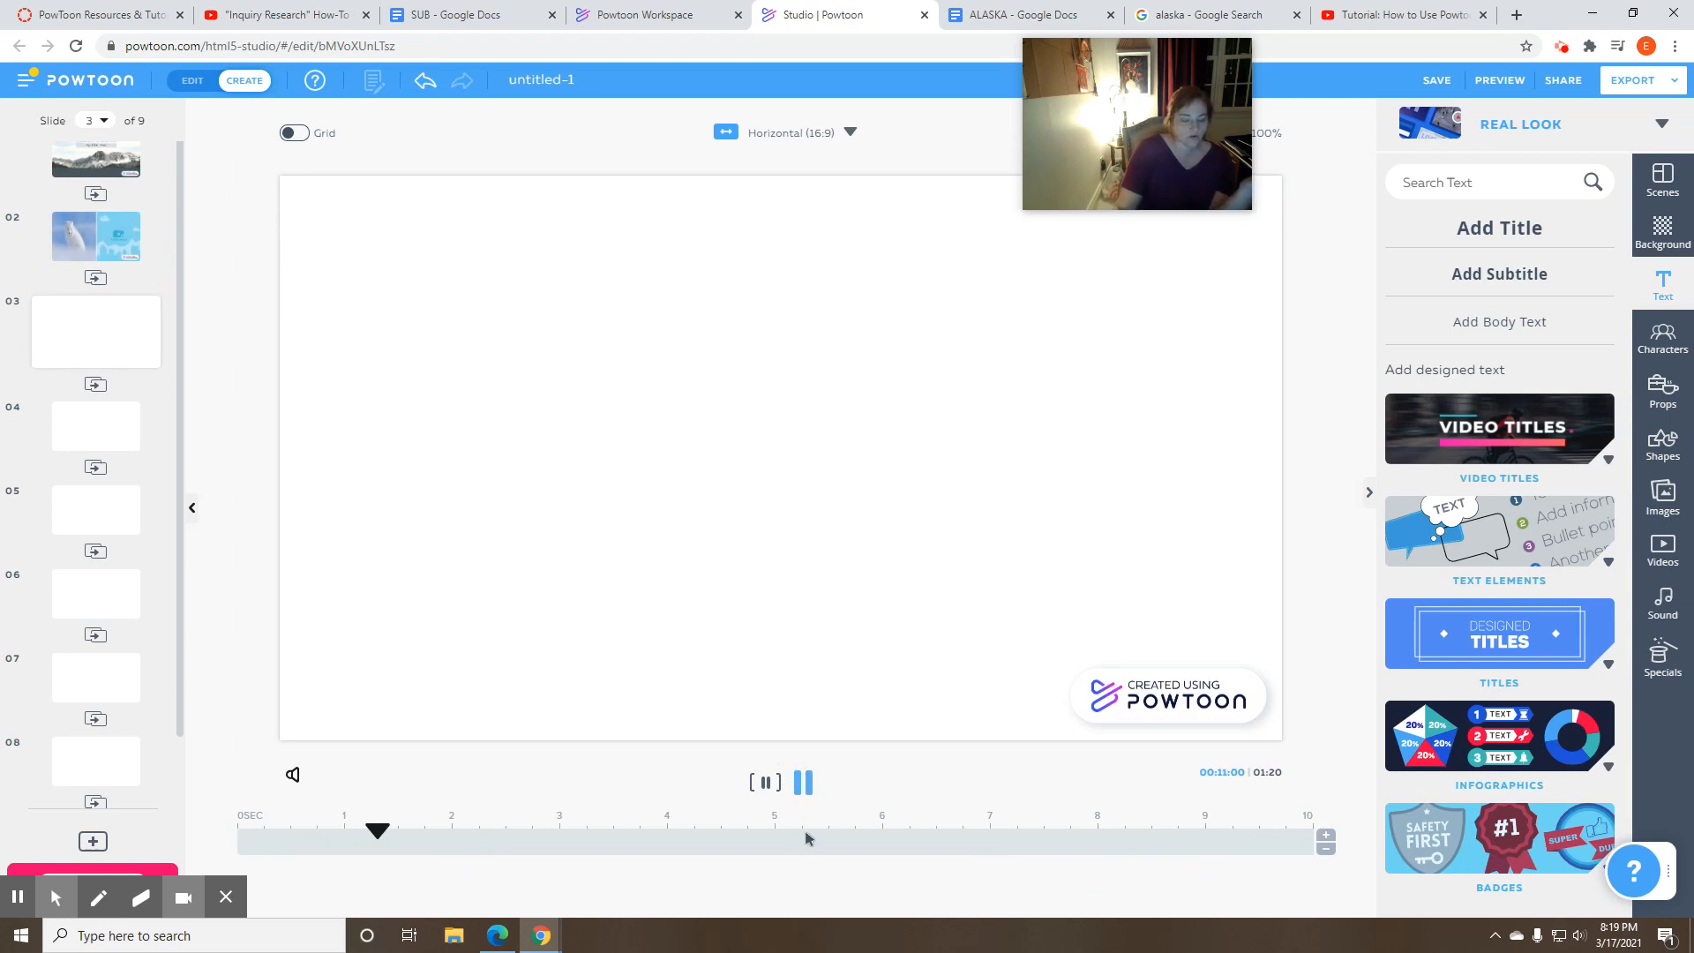
pyautogui.click(810, 782)
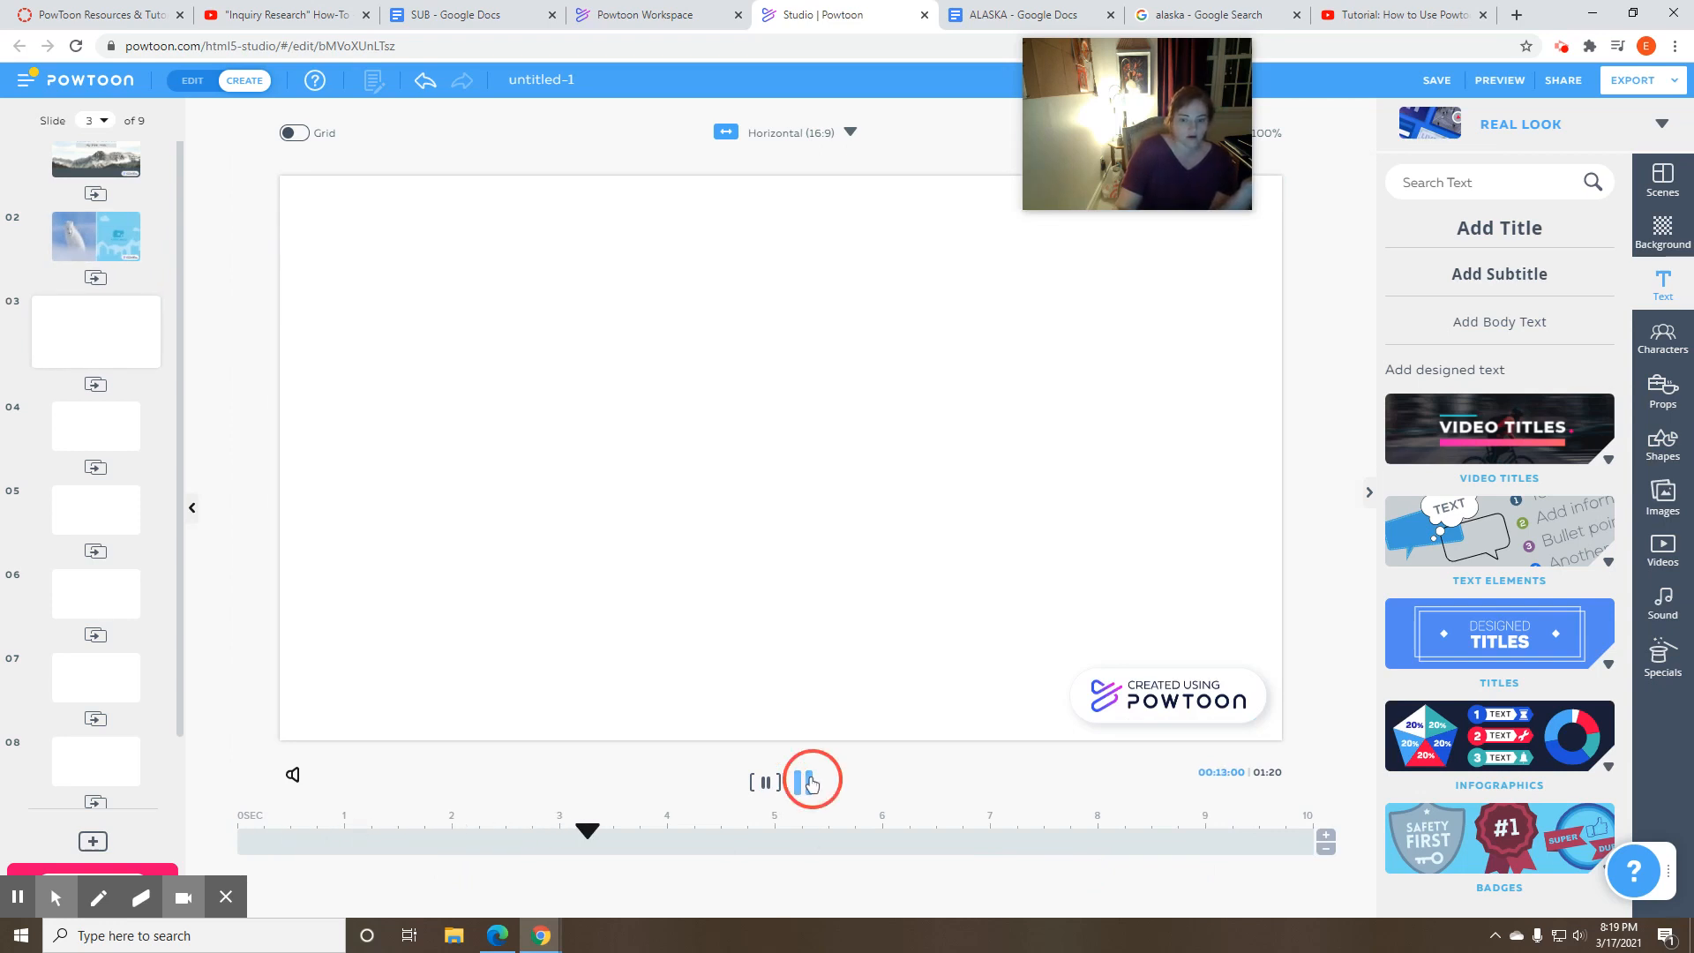
pyautogui.click(95, 235)
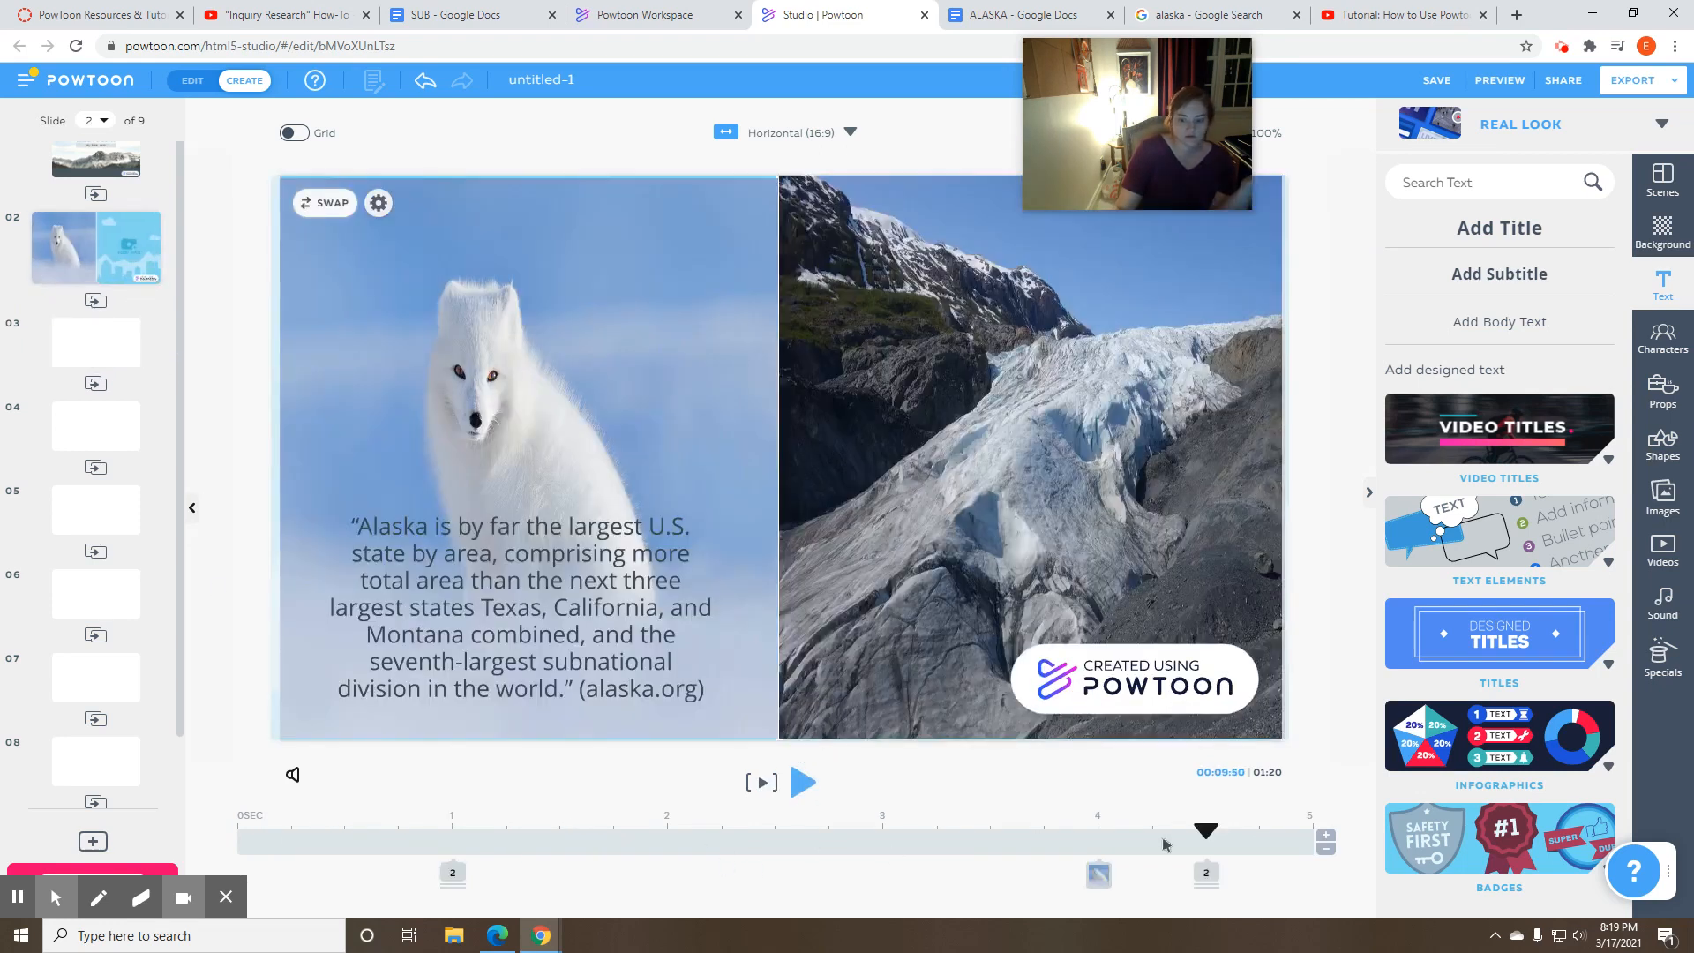
pyautogui.moveTo(1206, 830); pyautogui.dragTo(722, 831)
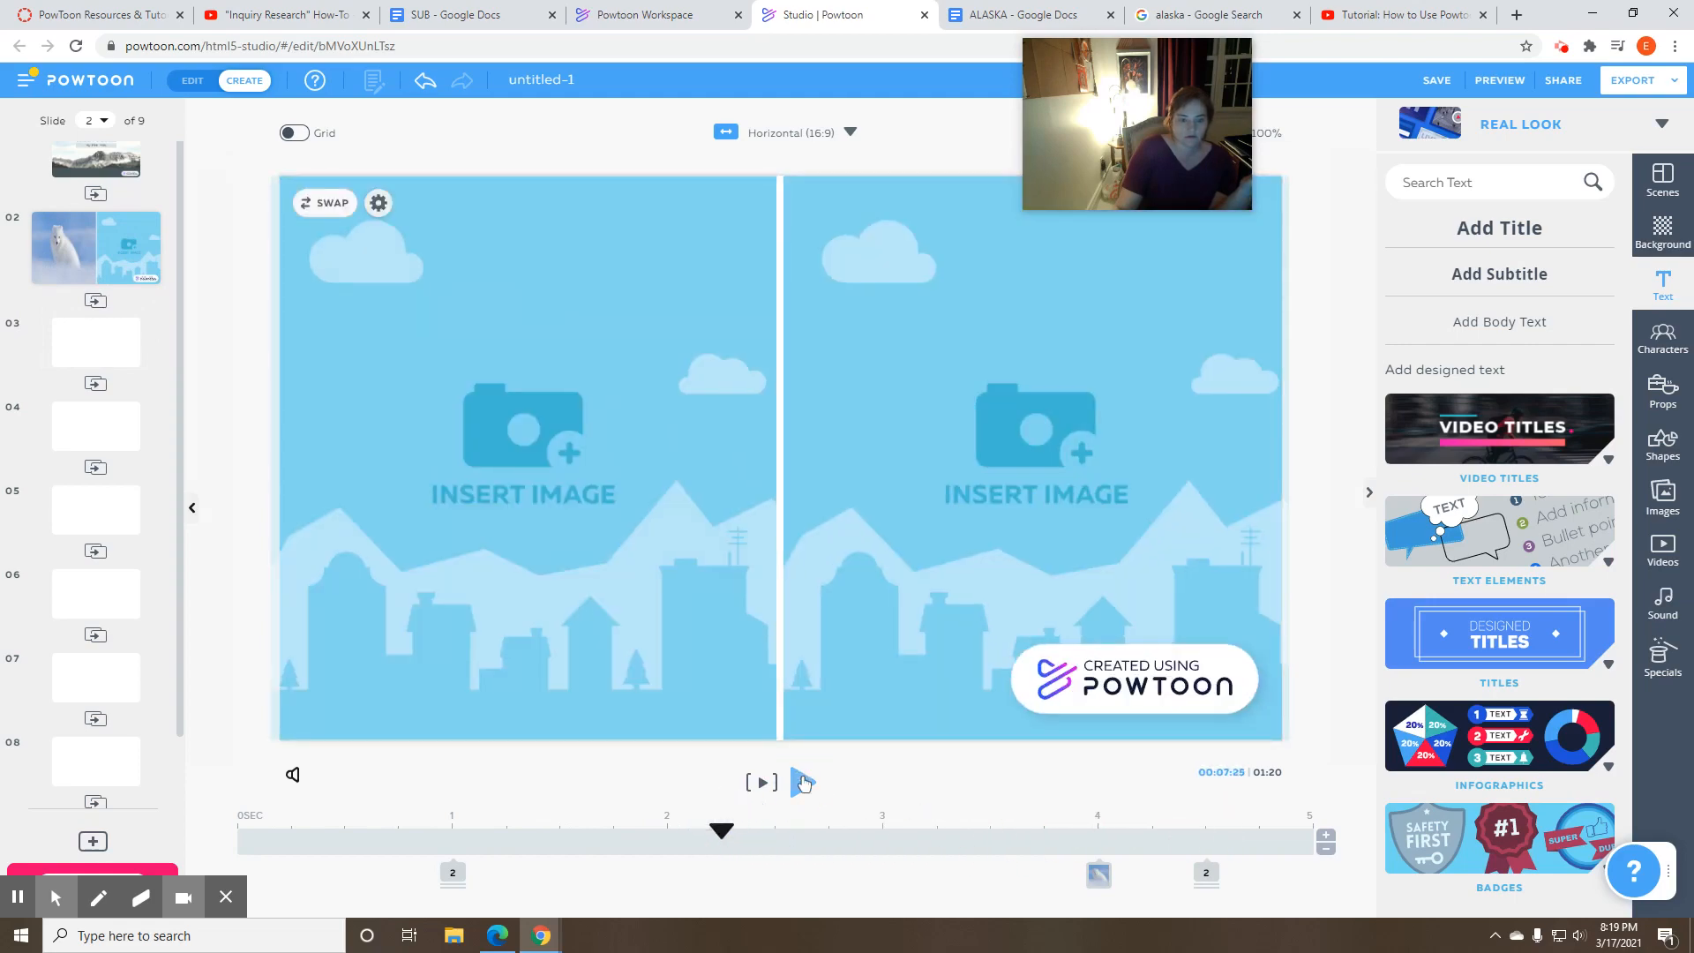
pyautogui.click(803, 782)
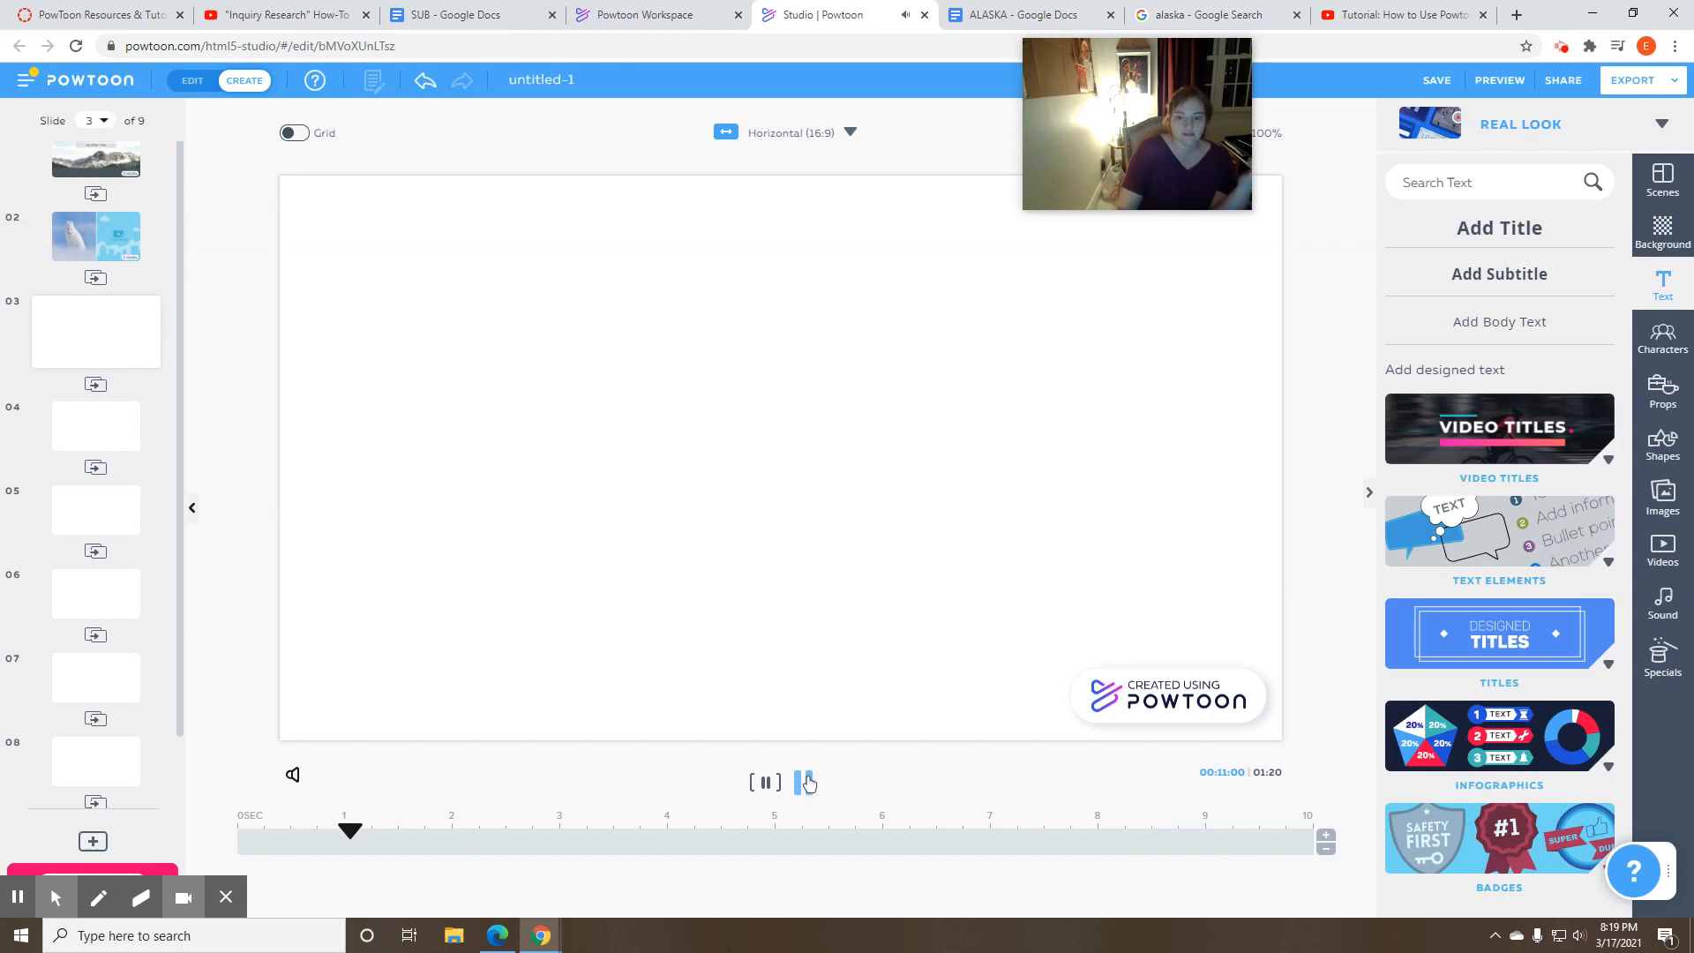
pyautogui.click(804, 782)
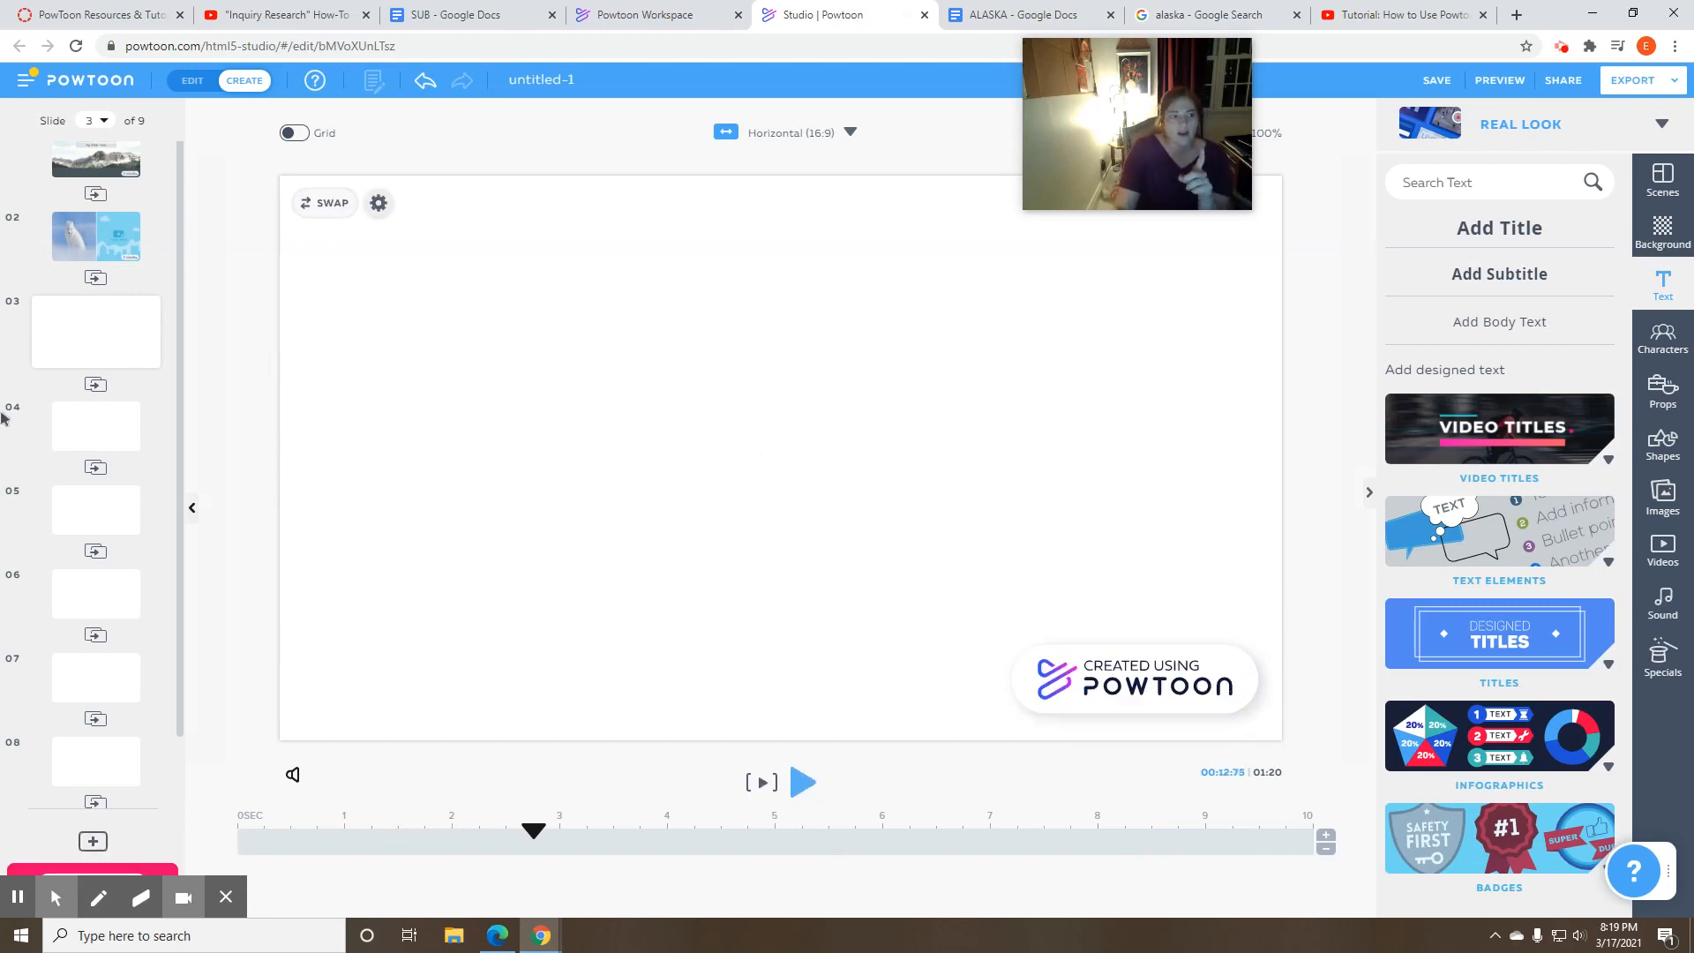
pyautogui.click(95, 237)
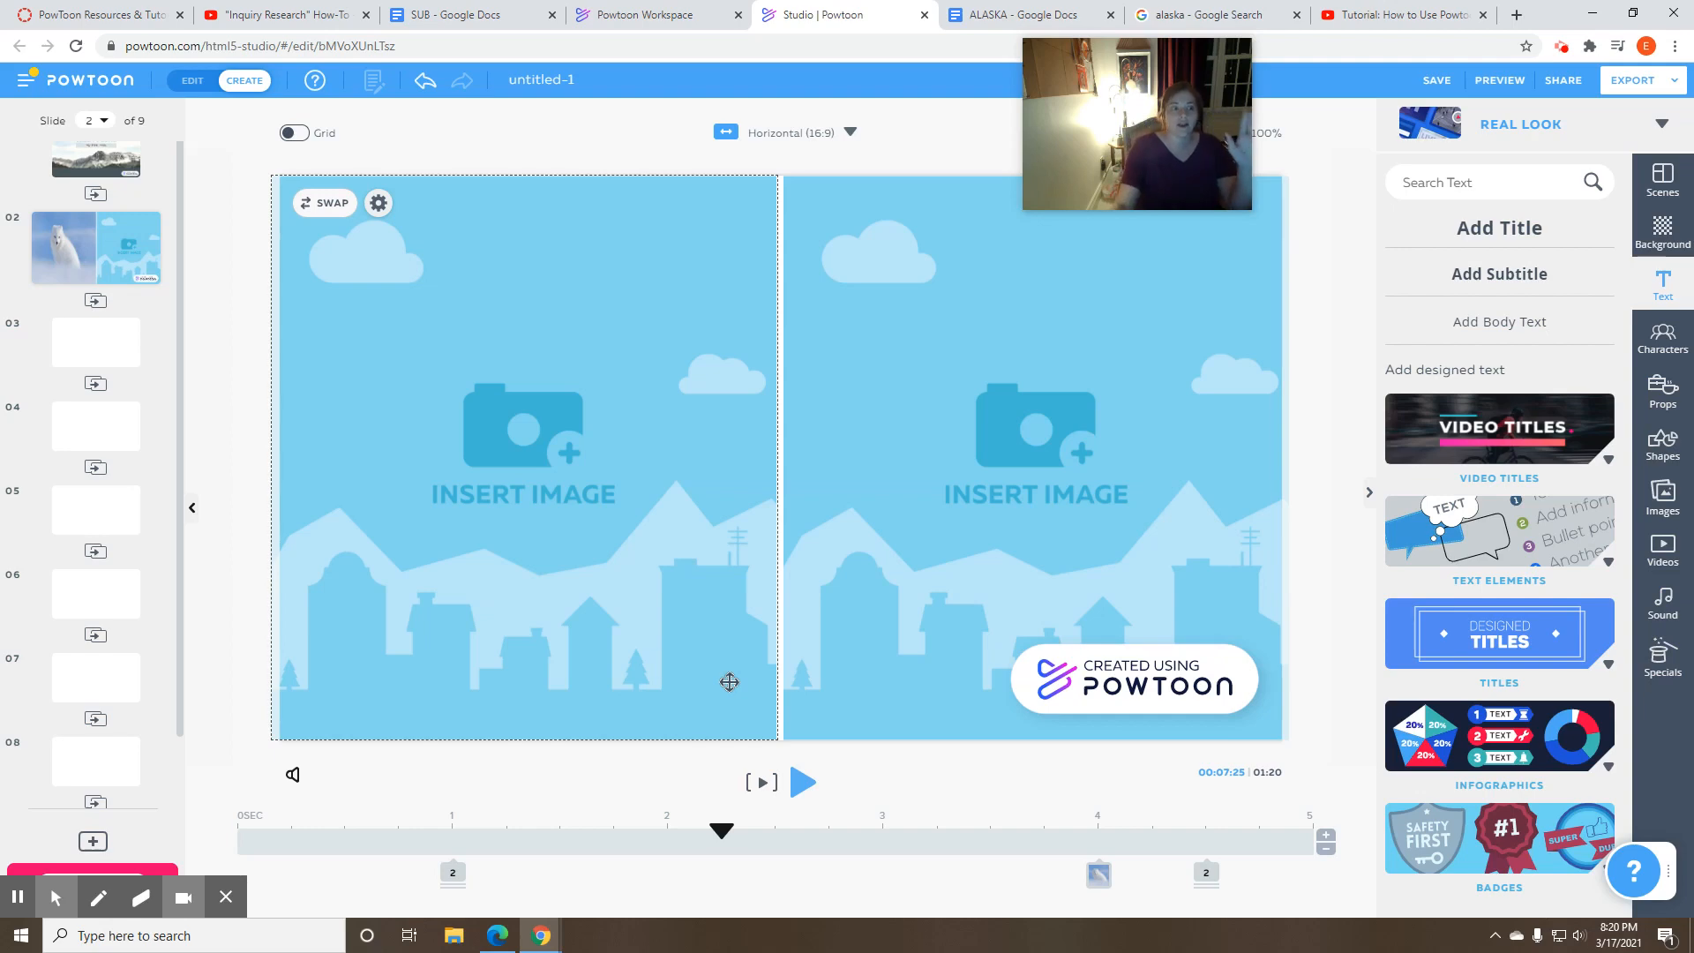
pyautogui.click(118, 774)
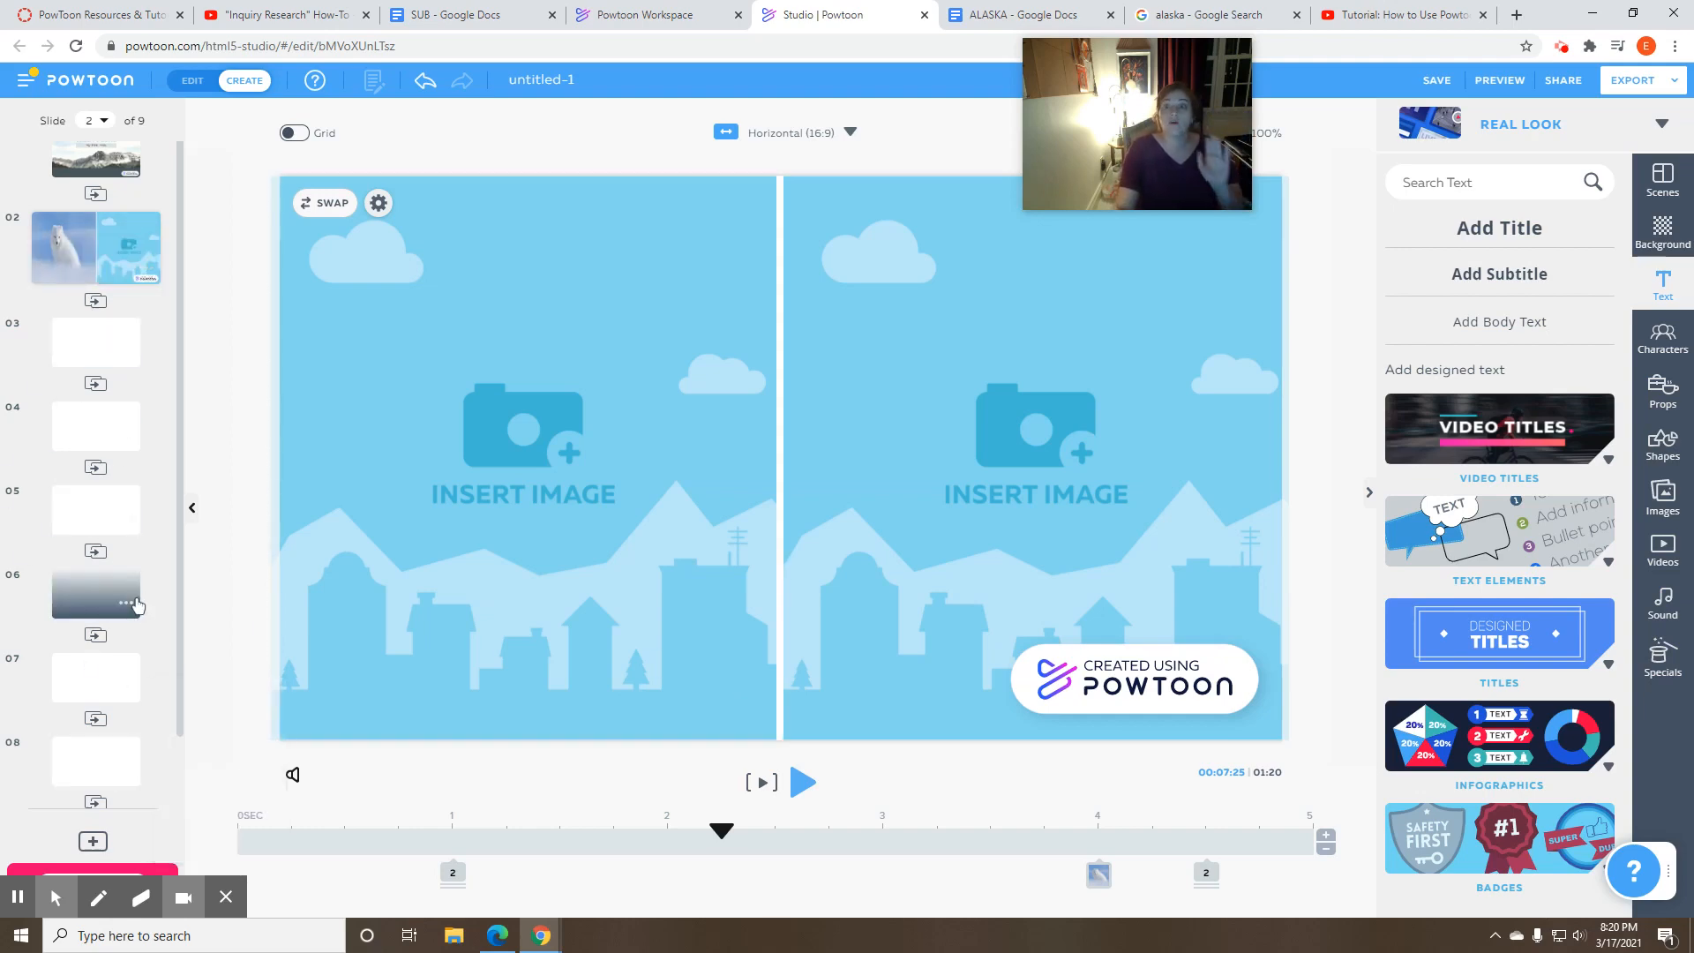
pyautogui.click(135, 601)
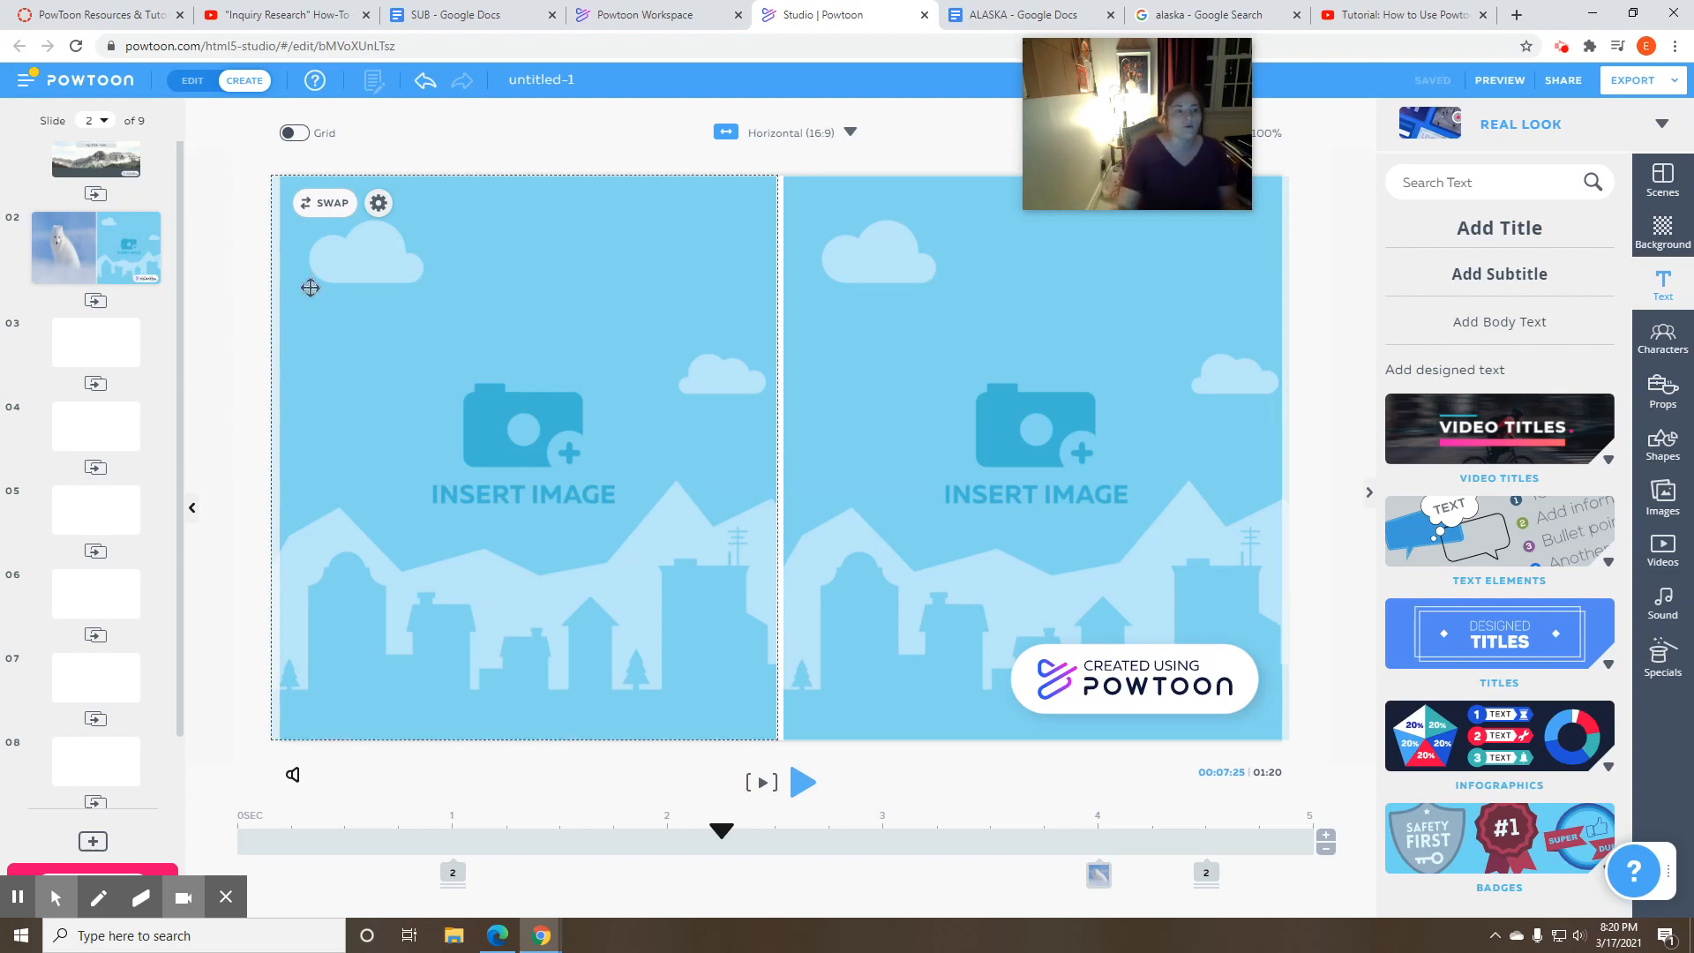
pyautogui.click(117, 249)
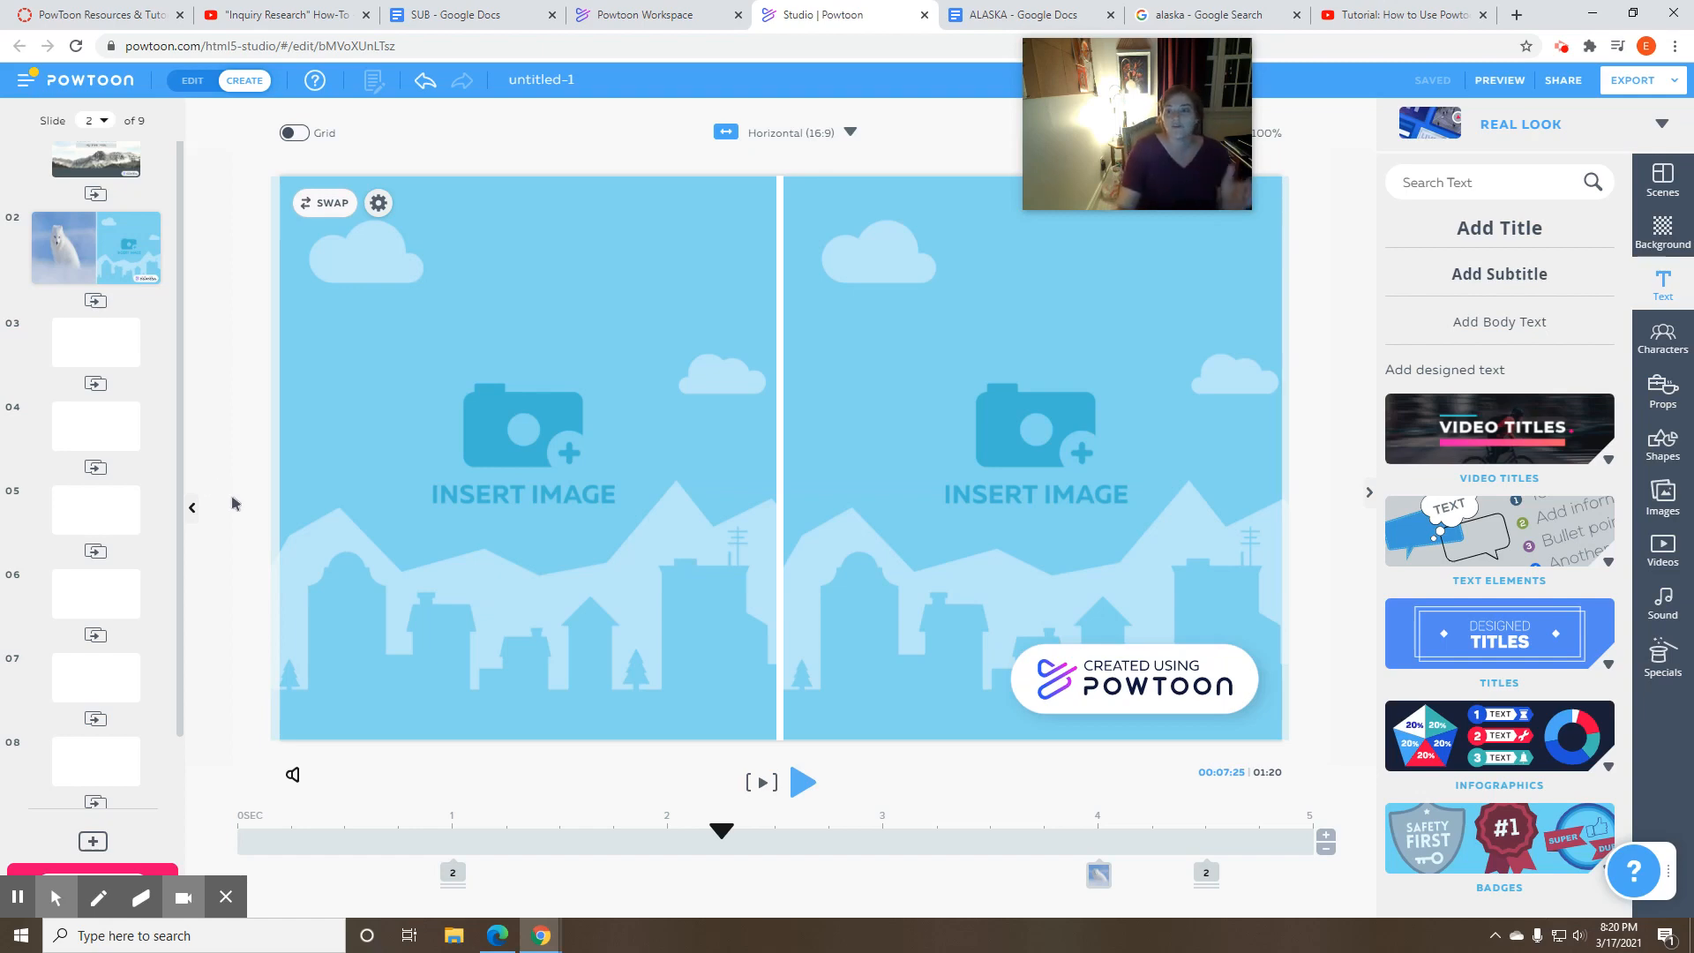
# - Switch to YouTube and look over the inquiry research how-to and the "Tutorial: How to Use Powtoon FREE" video page
pyautogui.click(311, 22)
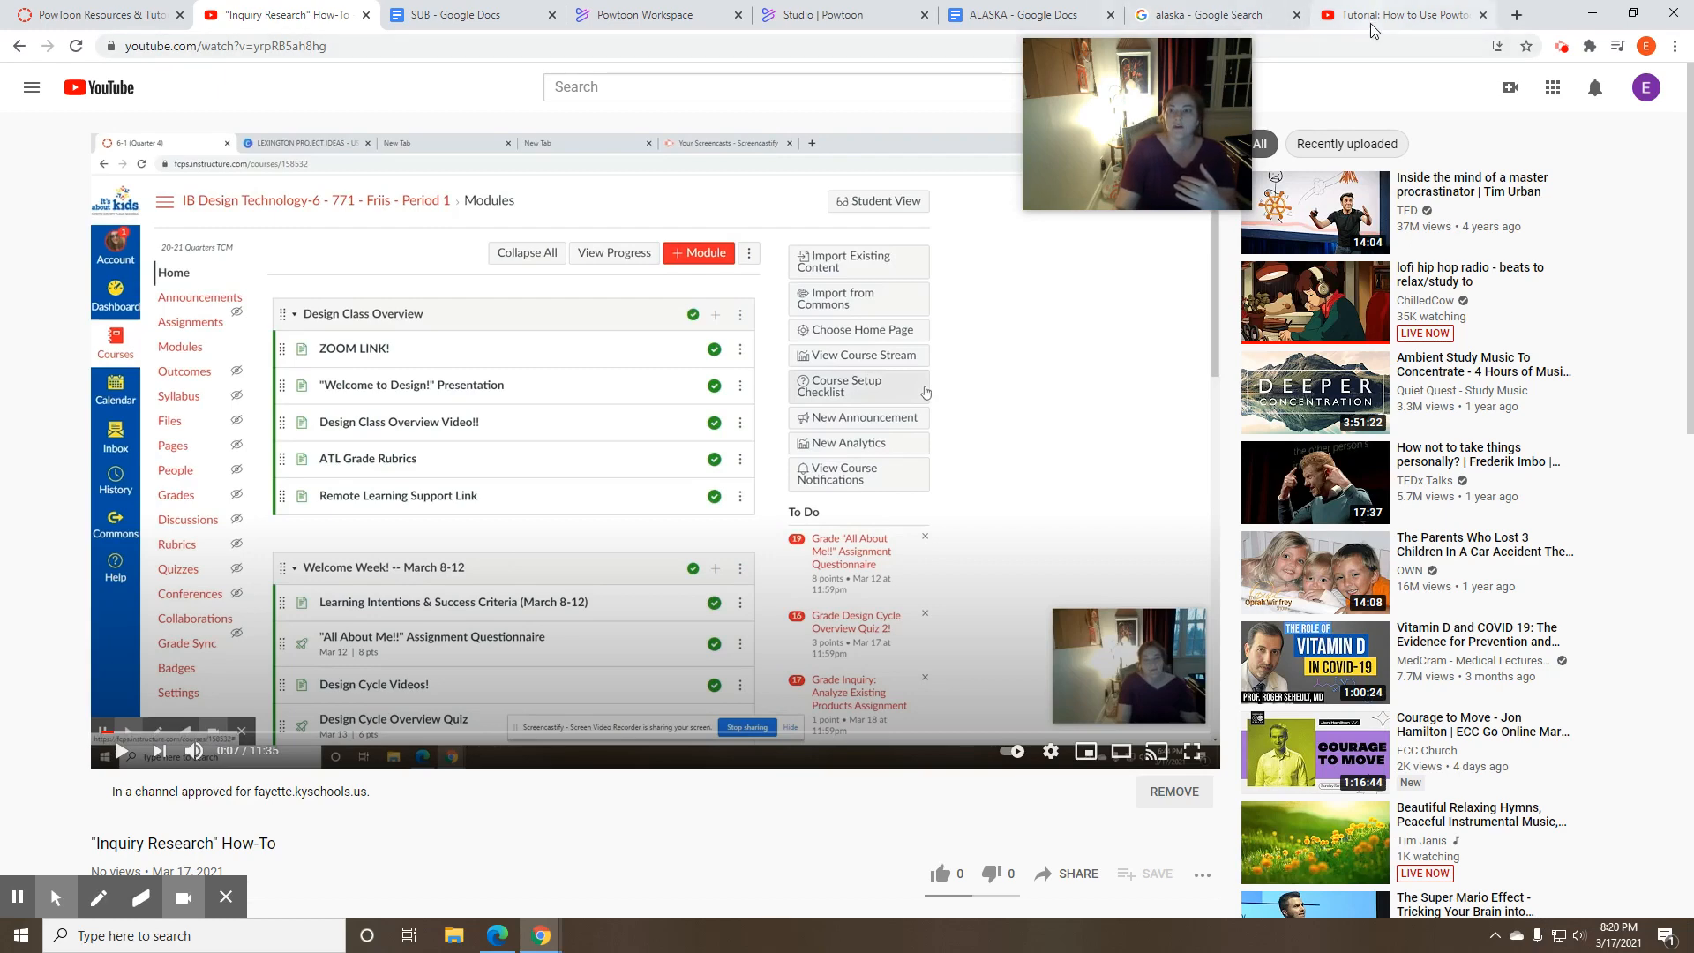
pyautogui.click(1403, 15)
pyautogui.scroll(-2, 670, 512)
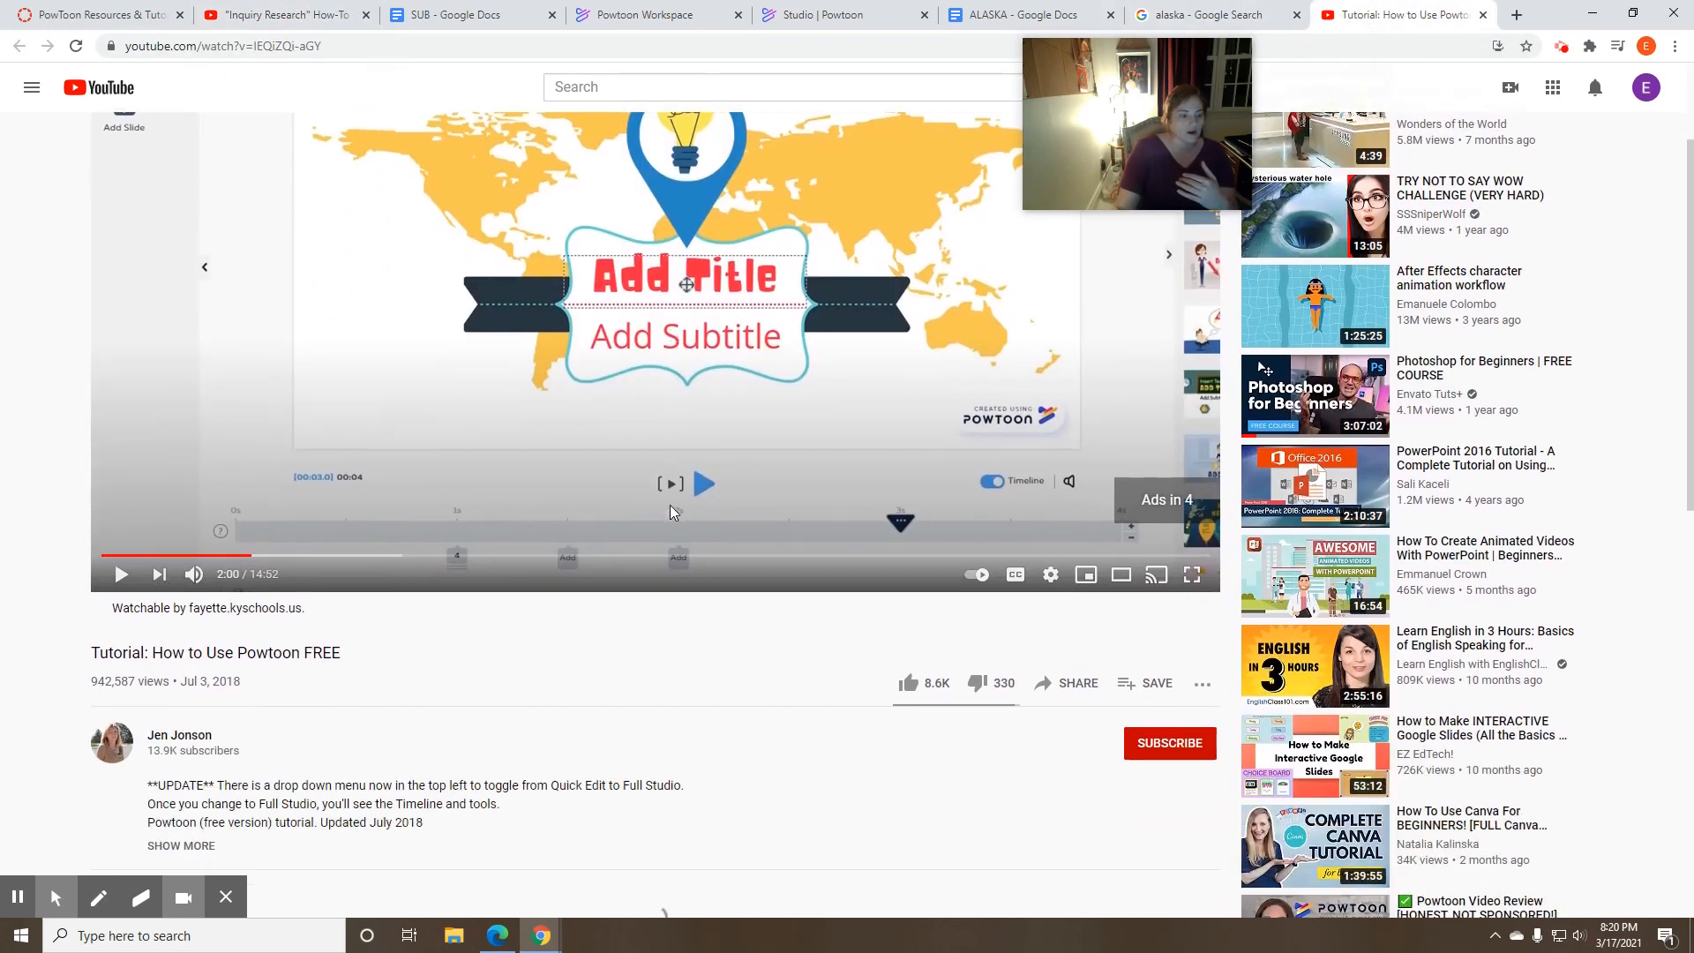
pyautogui.scroll(2, 697, 561)
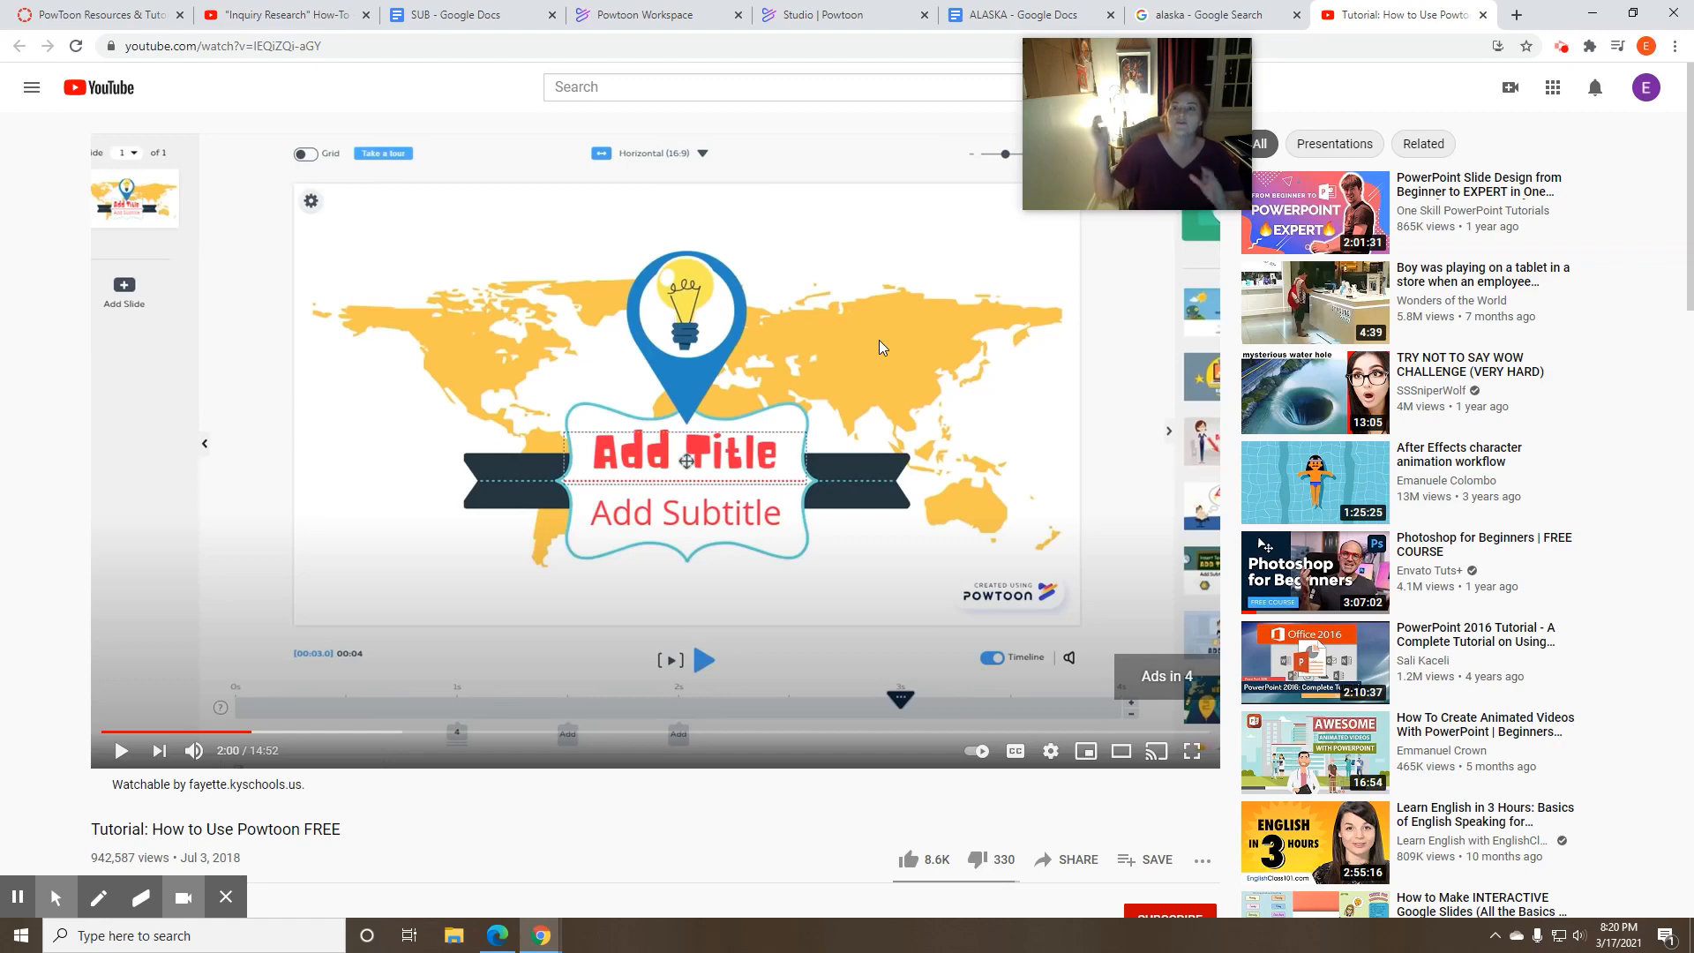
pyautogui.moveTo(1197, 55)
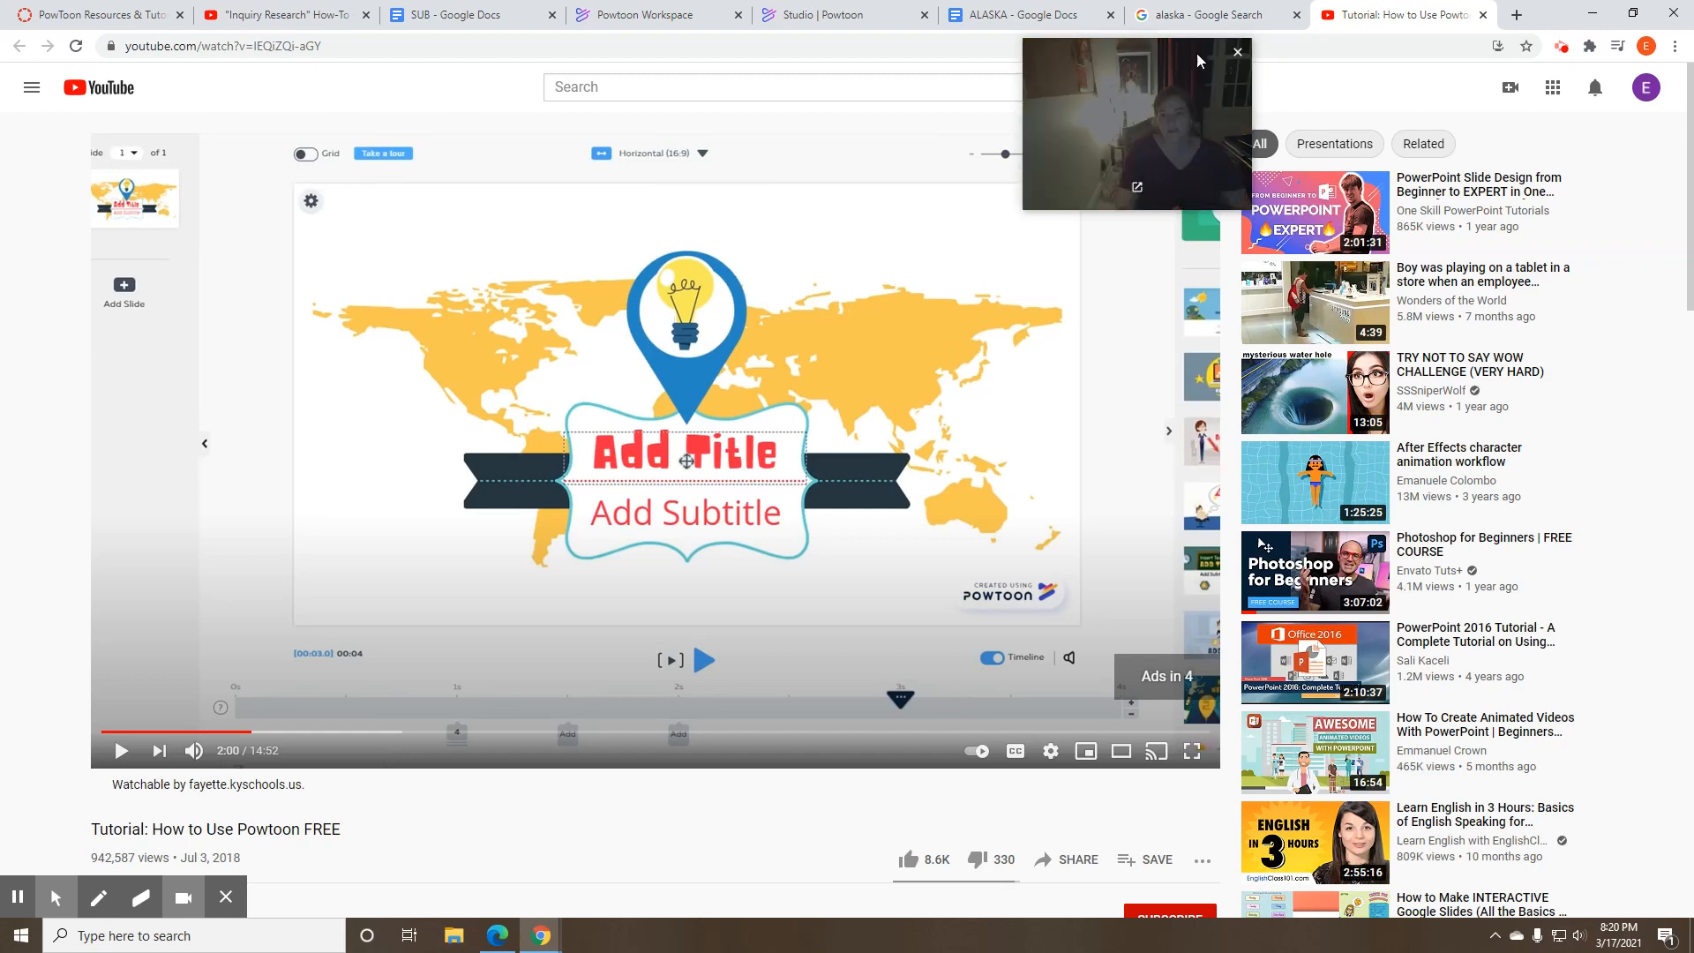